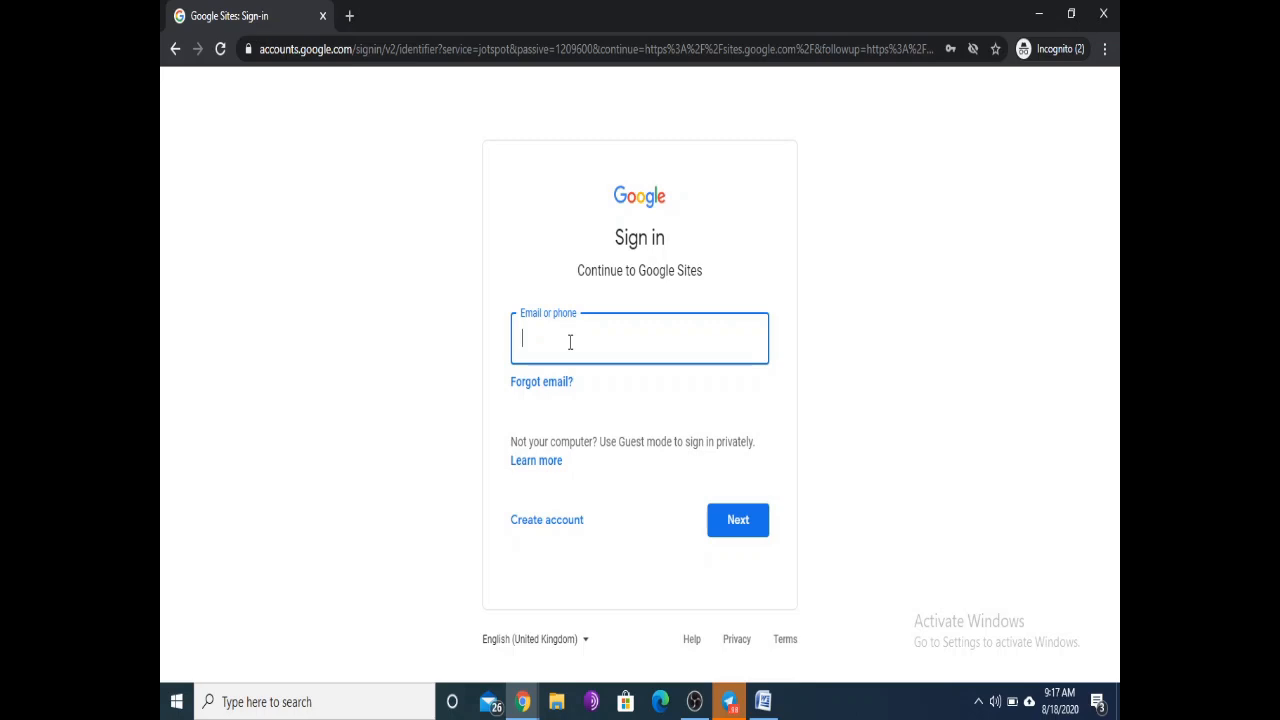
# Step: Sign in with the saved practice account and its password
pyautogui.write('m')
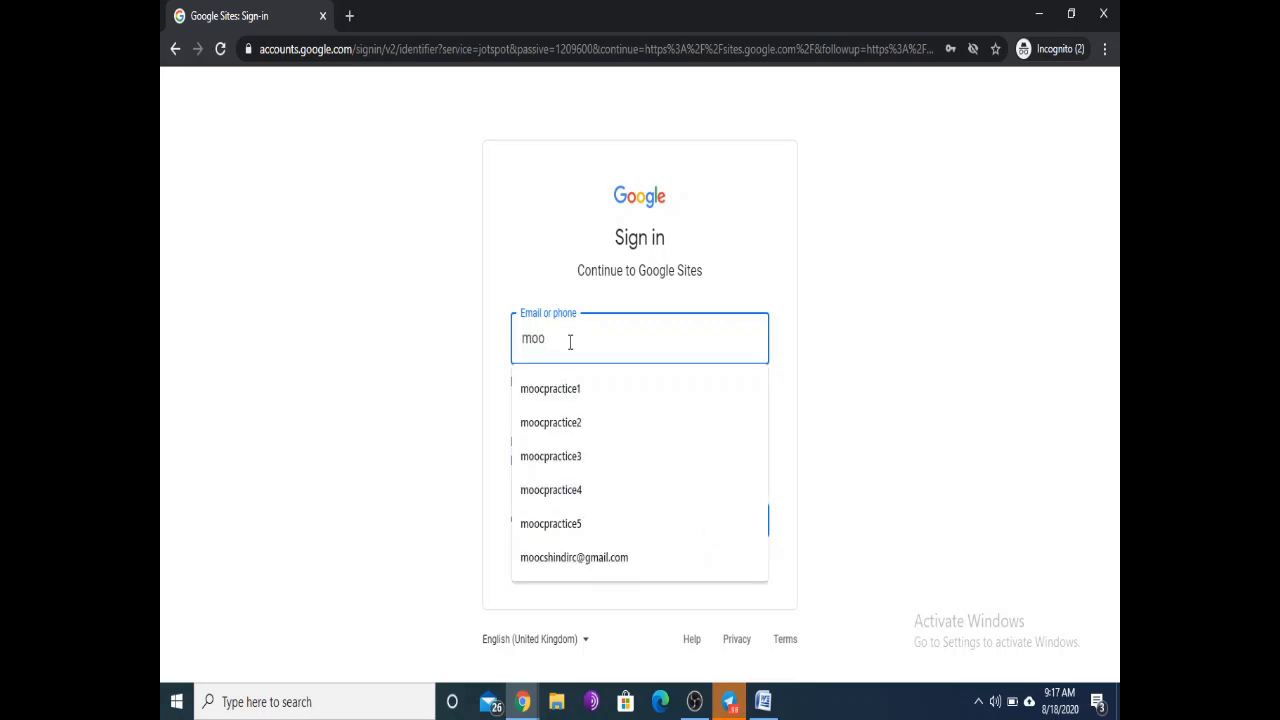
pyautogui.write('oo')
pyautogui.click(616, 388)
pyautogui.click(750, 518)
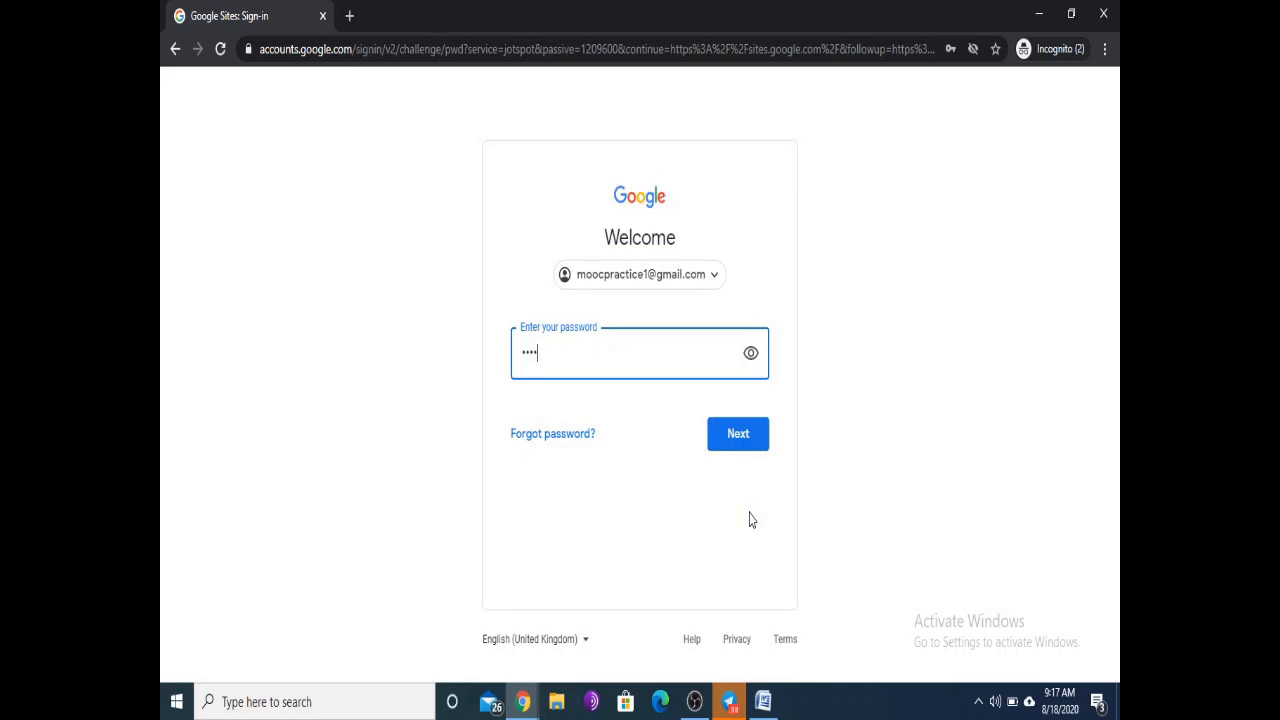
pyautogui.press('Return')
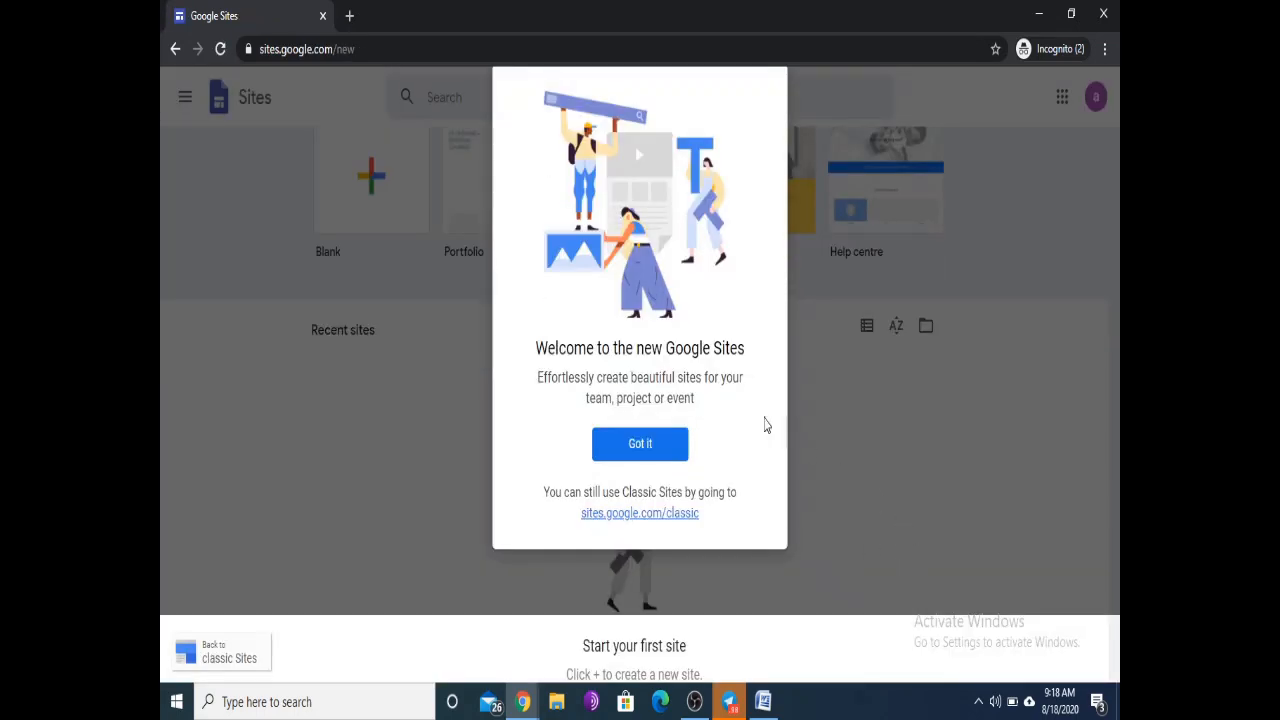
# Step: Dismiss the welcome dialog and look over the Start a new site templates
pyautogui.click(644, 446)
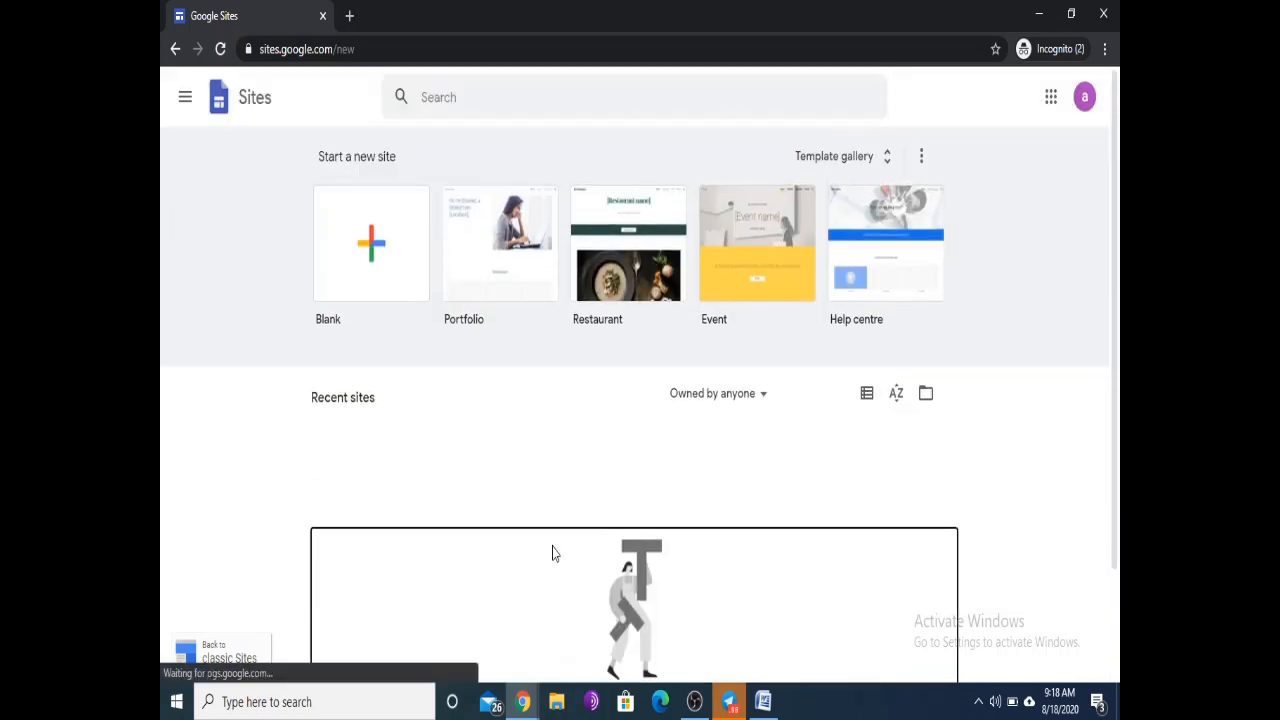
pyautogui.moveTo(361, 49); pyautogui.dragTo(252, 32)
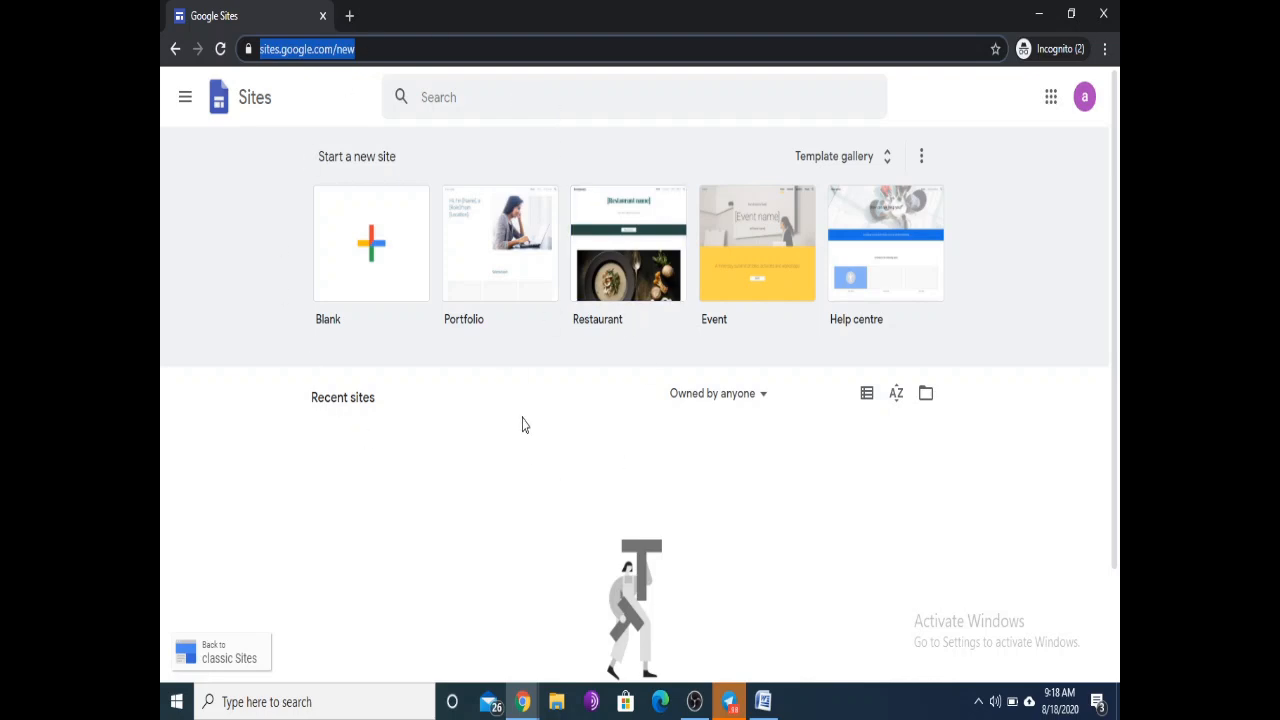
pyautogui.click(991, 273)
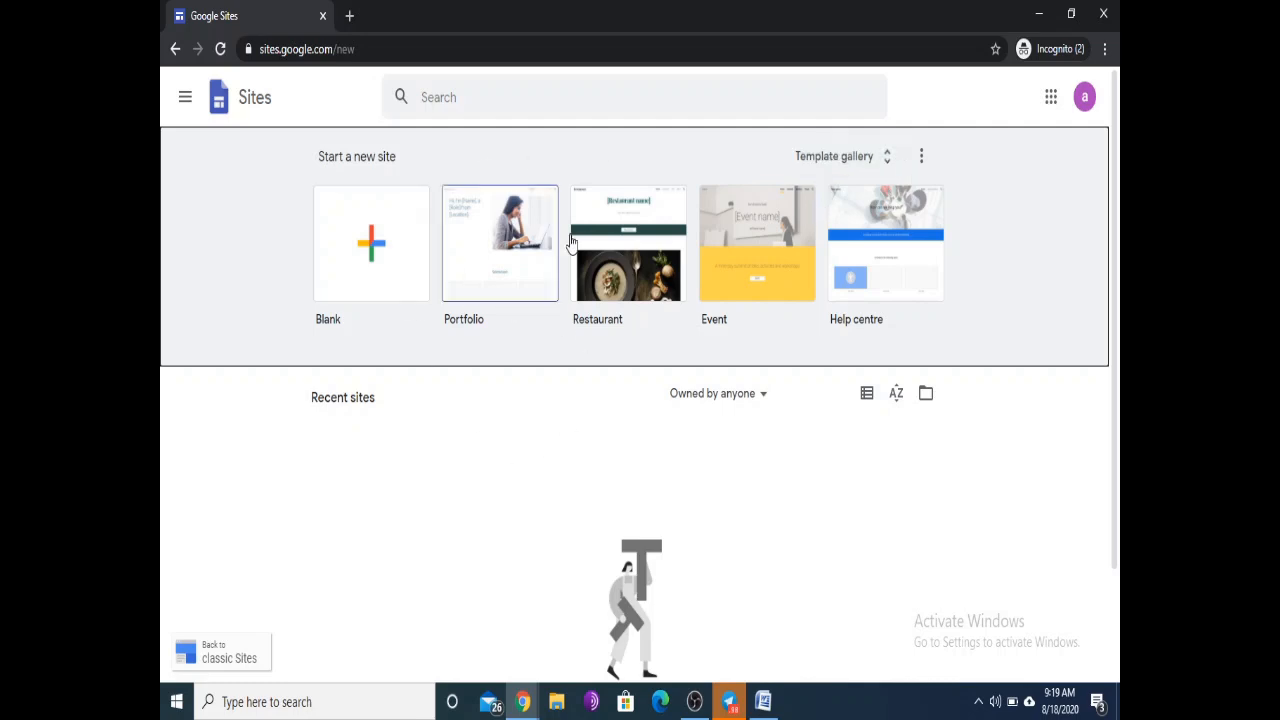
# Step: Start a Blank site and skip the editor's introductory tour
pyautogui.click(371, 250)
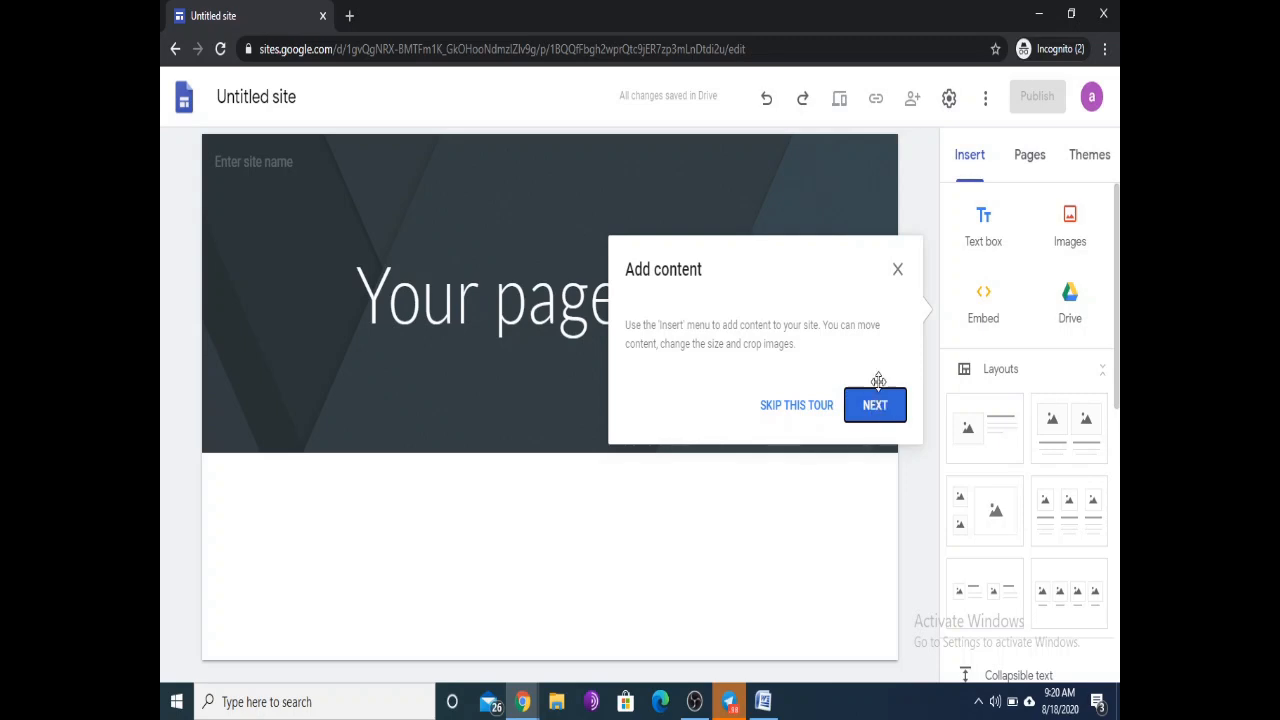
pyautogui.click(796, 405)
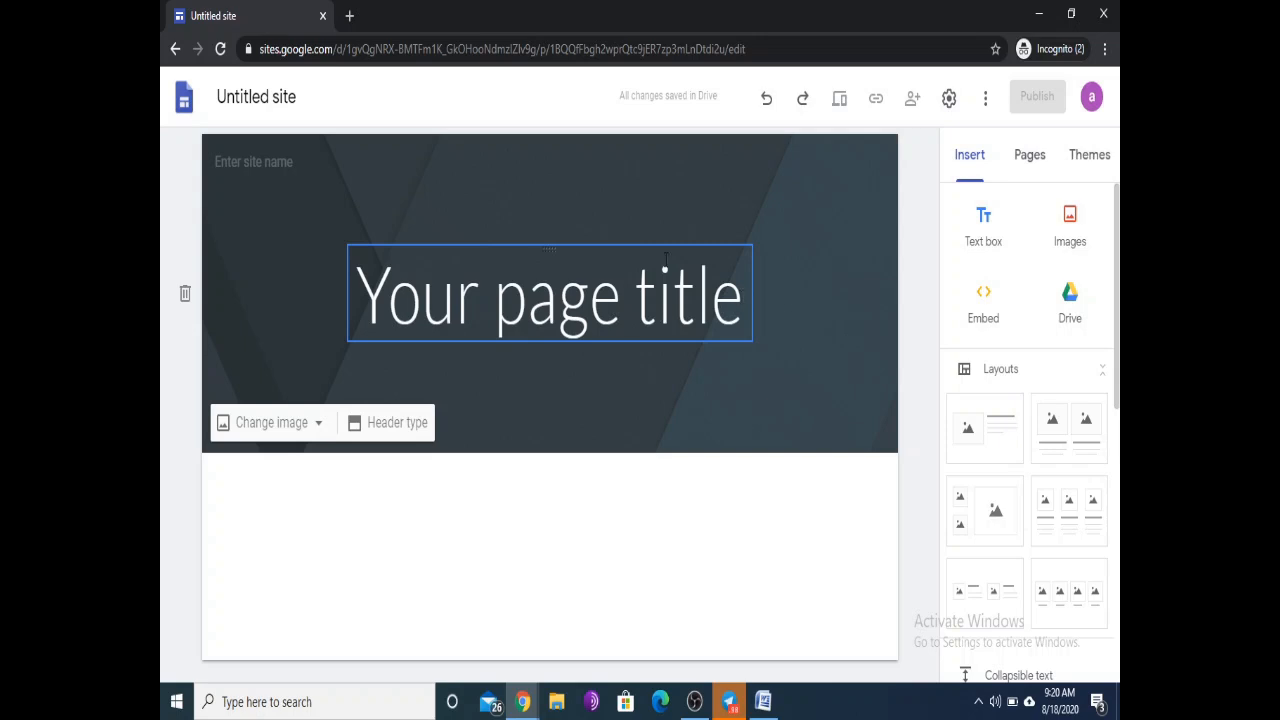
# Step: Rename 'Untitled site' to 'Department of Computer Science'
pyautogui.click(303, 93)
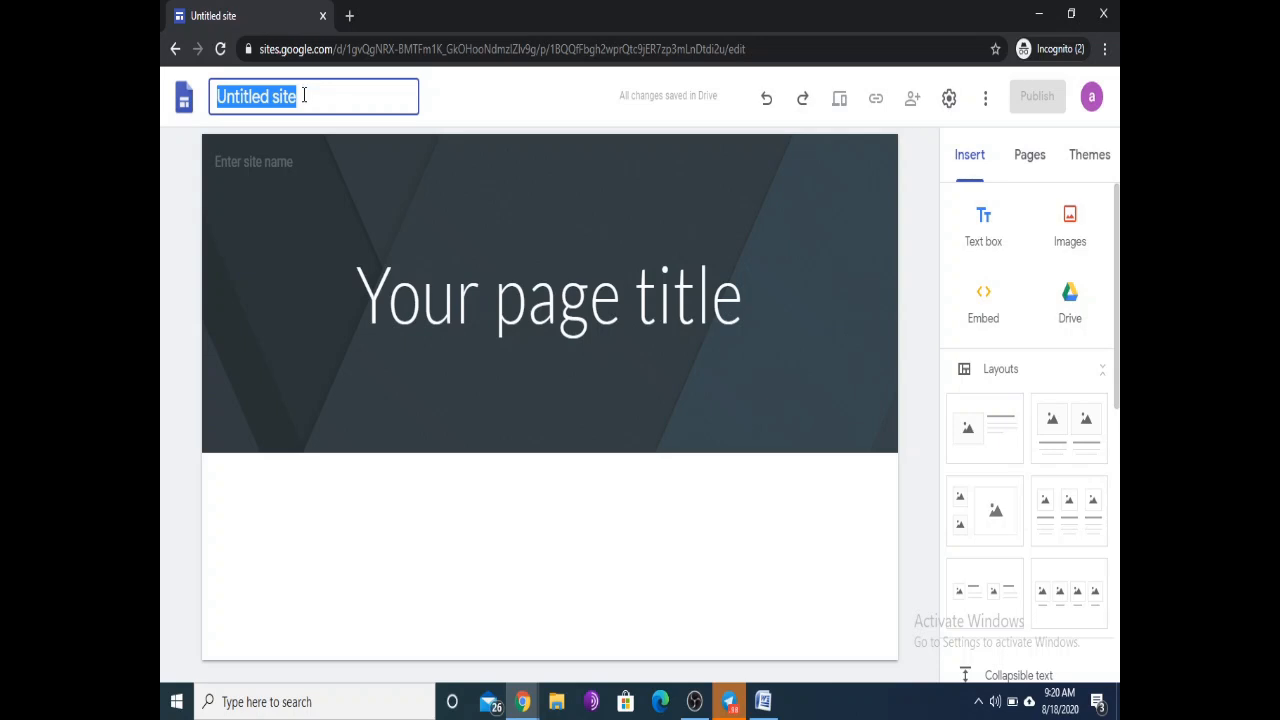
pyautogui.write('Department of Compu')
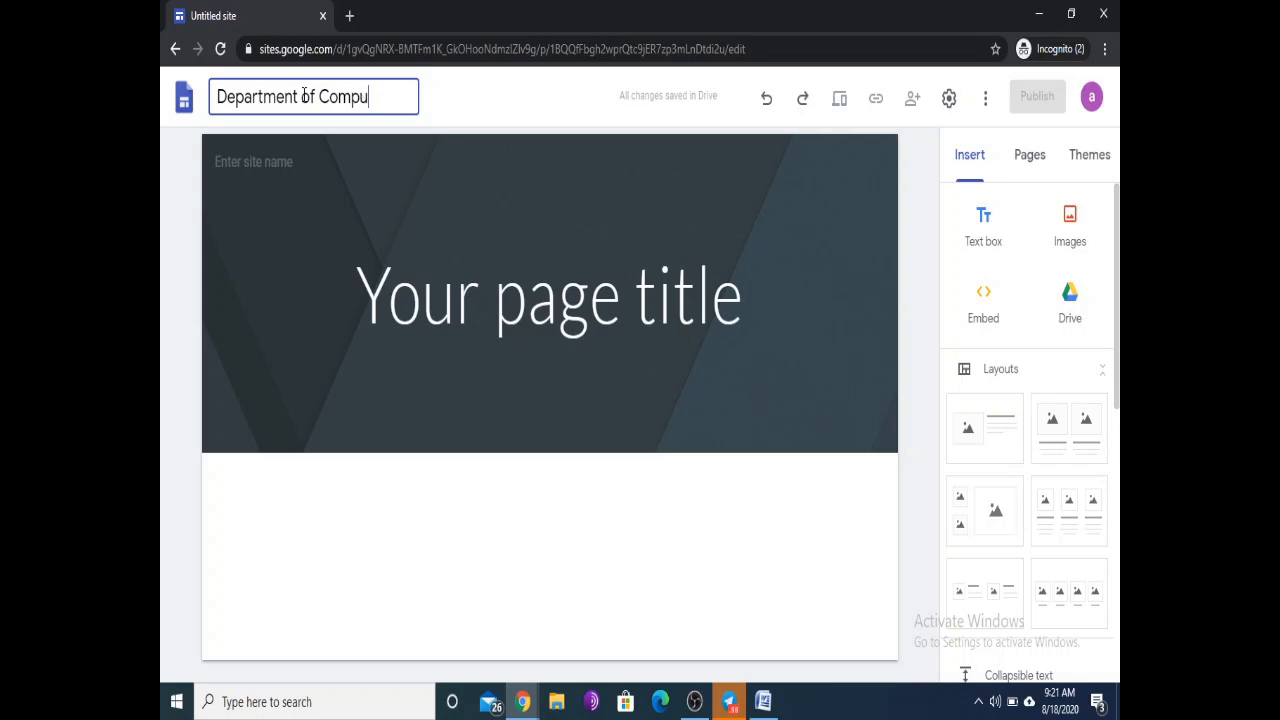
pyautogui.write('ter Science')
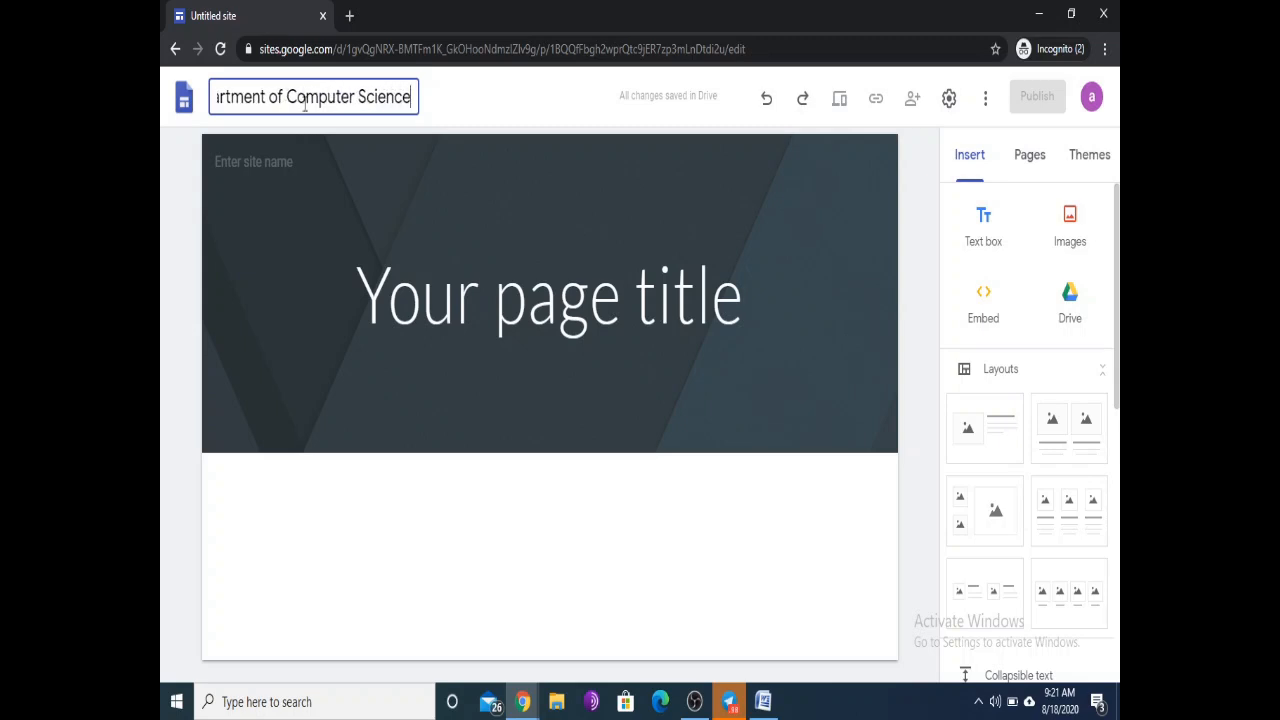
pyautogui.press('Return')
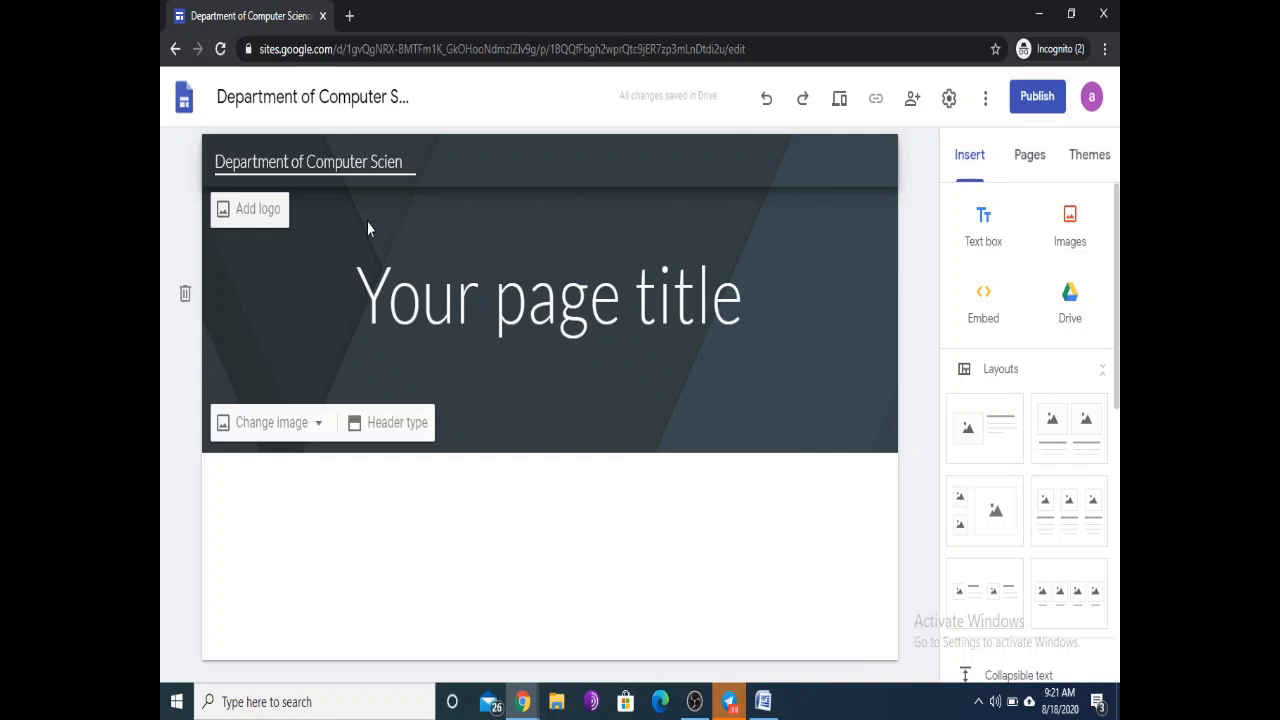
# Step: Upload download (1).jpg from the Logo folder as the site logo, then close Settings
pyautogui.click(247, 213)
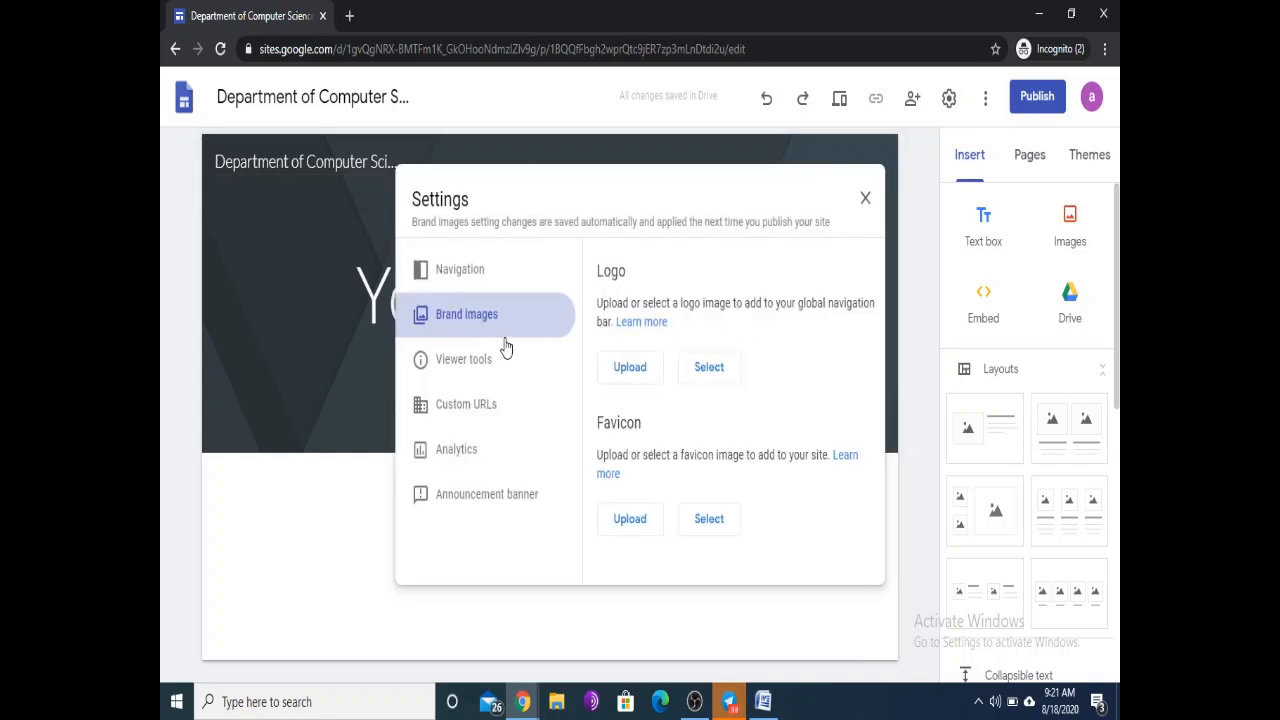
pyautogui.click(625, 370)
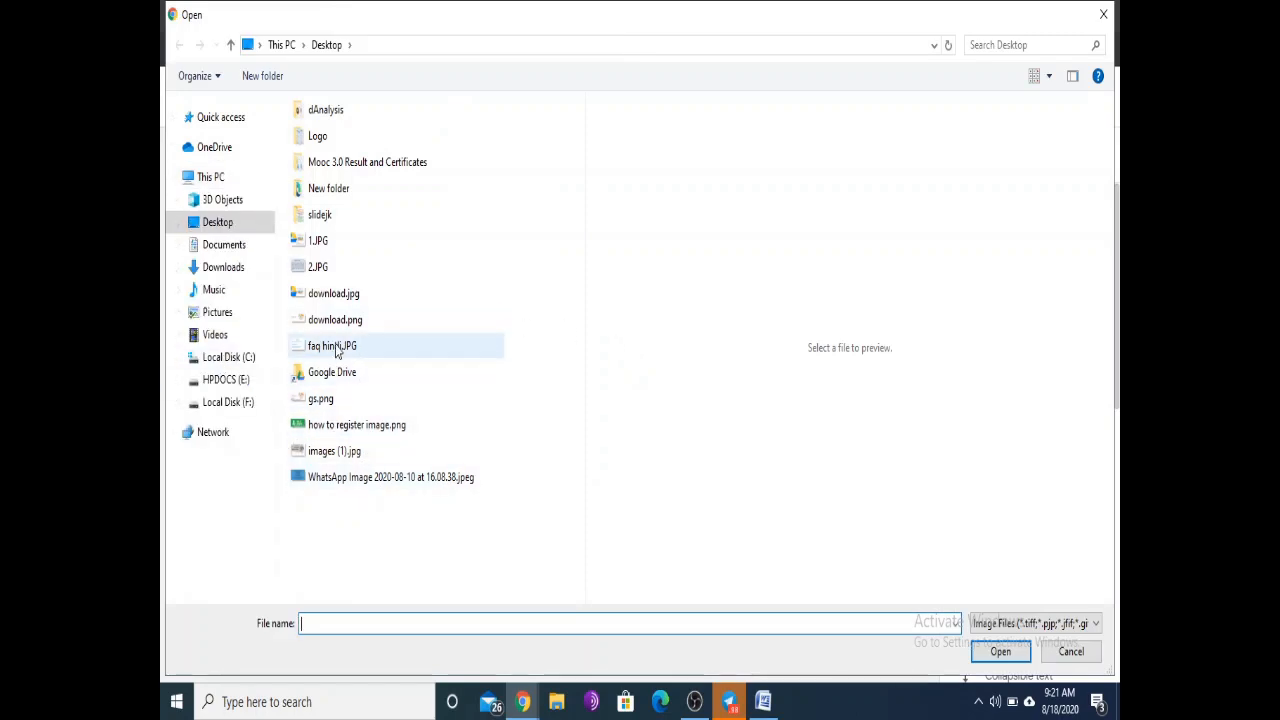
pyautogui.doubleClick(317, 142)
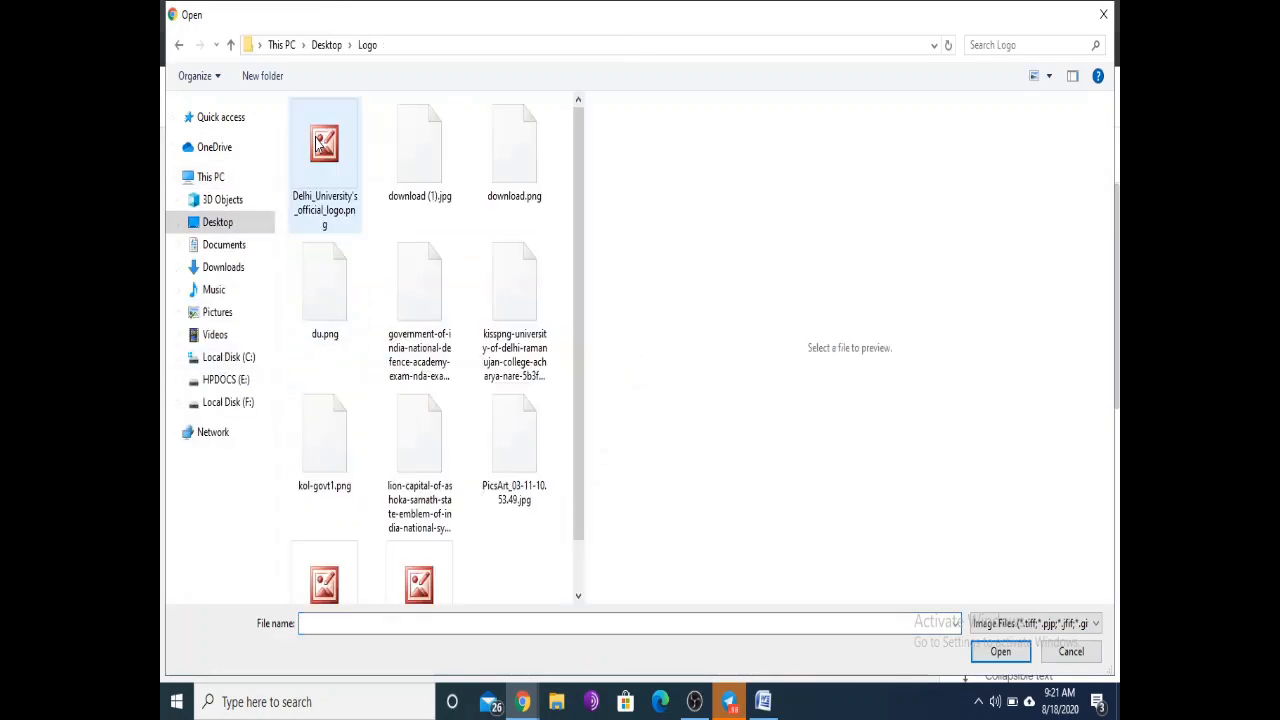
pyautogui.click(425, 175)
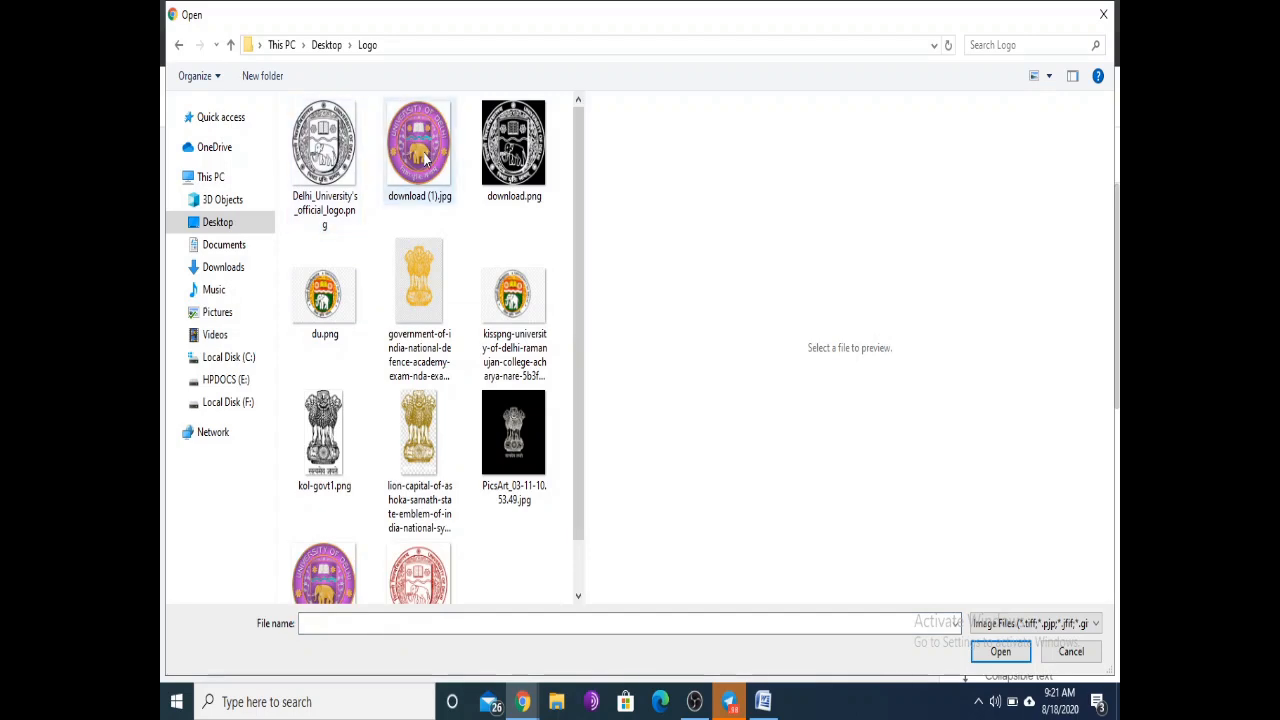
pyautogui.click(1000, 651)
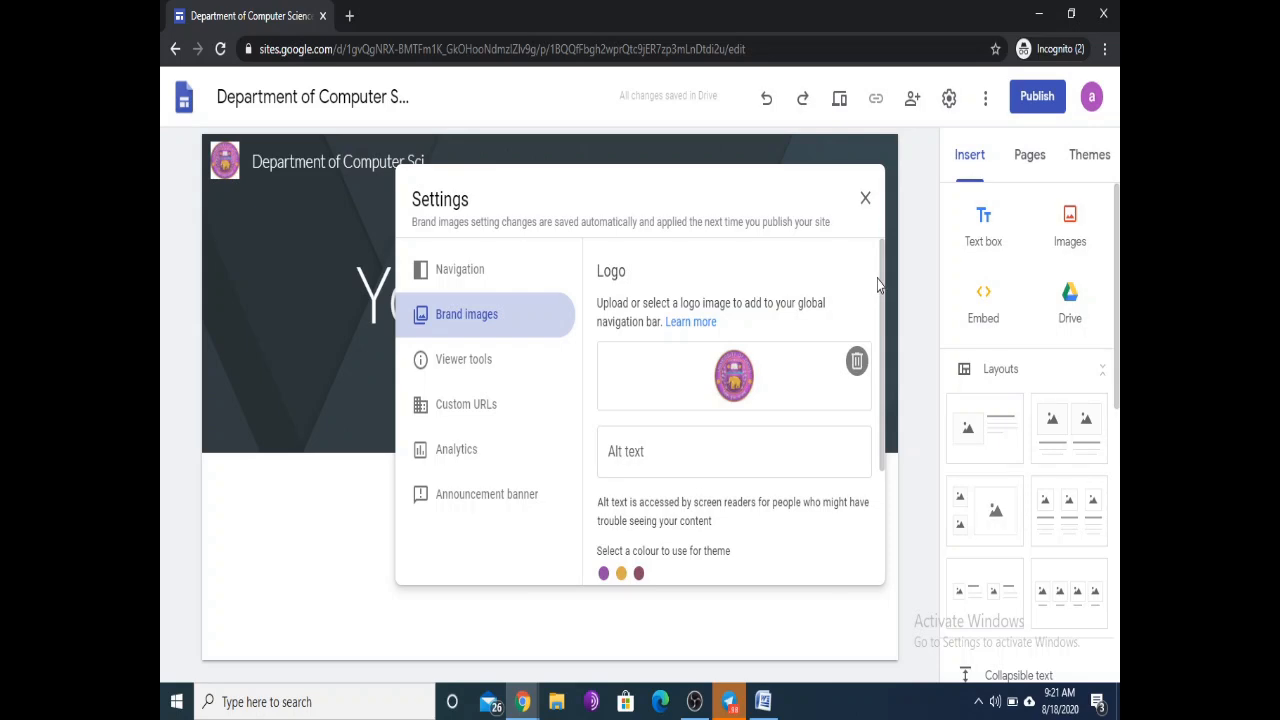
pyautogui.moveTo(881, 271); pyautogui.dragTo(867, 407)
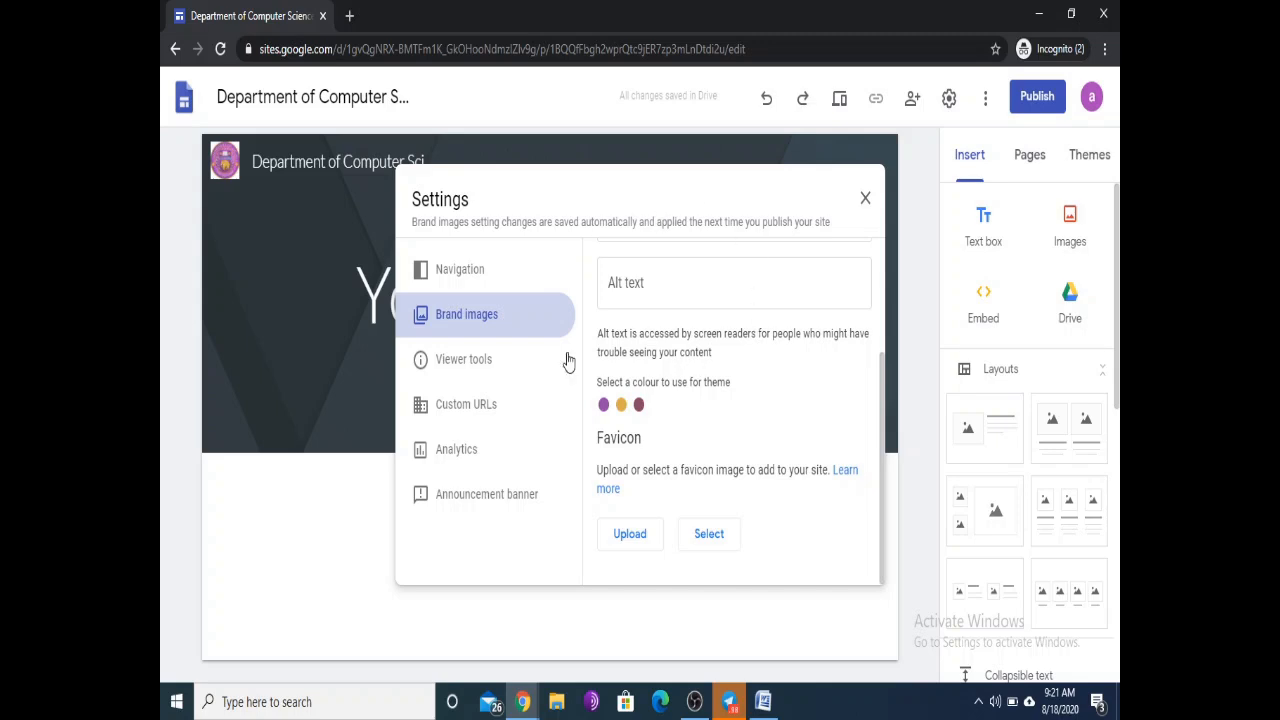
pyautogui.click(866, 200)
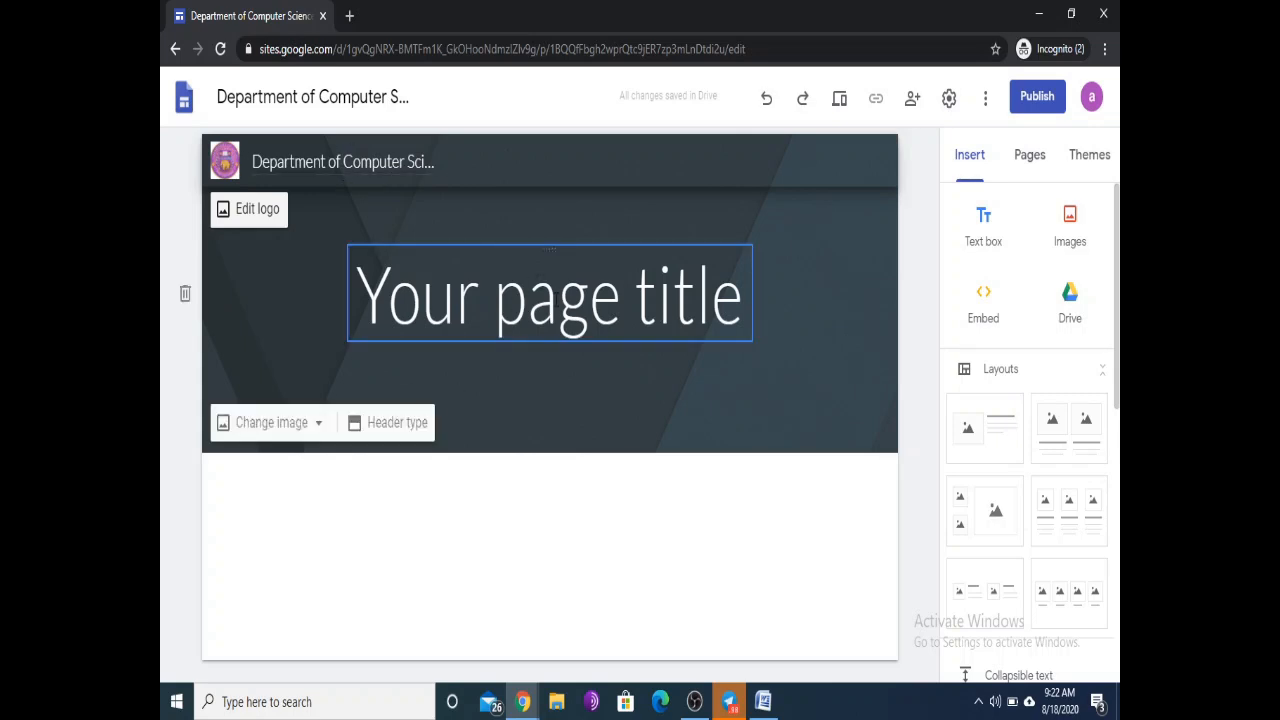
# Step: Replace the placeholder 'Your page title' header text with 'My Class'
pyautogui.click(552, 298)
pyautogui.press('BackSpace')
pyautogui.press('BackSpace')
pyautogui.press('BackSpace')
pyautogui.press('BackSpace')
pyautogui.press('BackSpace')
pyautogui.press('BackSpace')
pyautogui.press('BackSpace')
pyautogui.press('Delete')
pyautogui.press('Delete')
pyautogui.press('Delete')
pyautogui.press('Delete')
pyautogui.press('Delete')
pyautogui.press('Delete')
pyautogui.press('Delete')
pyautogui.press('Delete')
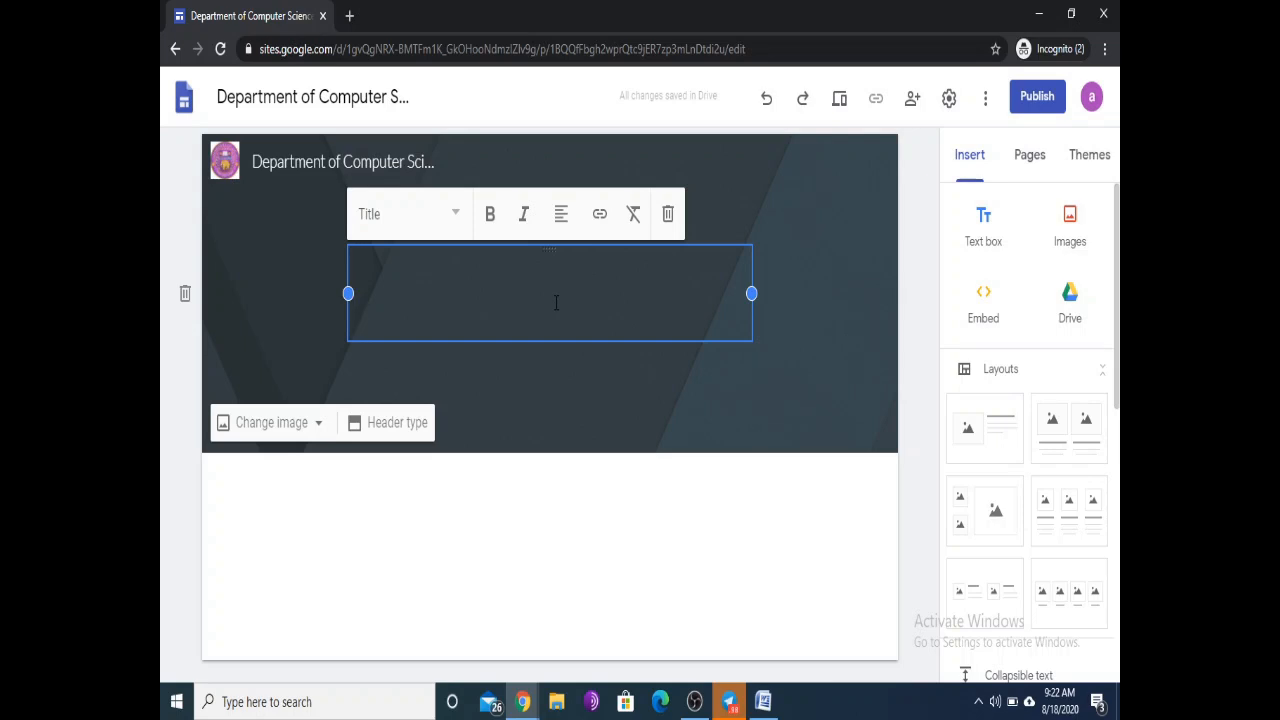
pyautogui.write('My C')
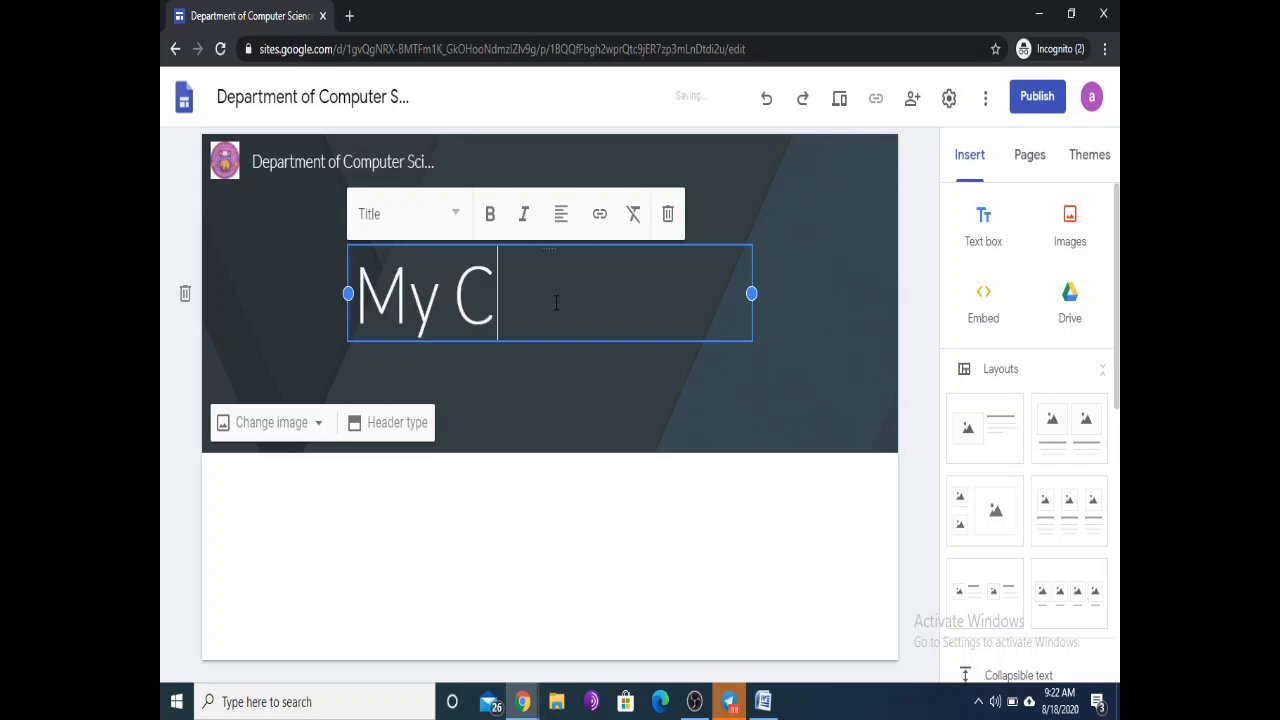
pyautogui.write('lass')
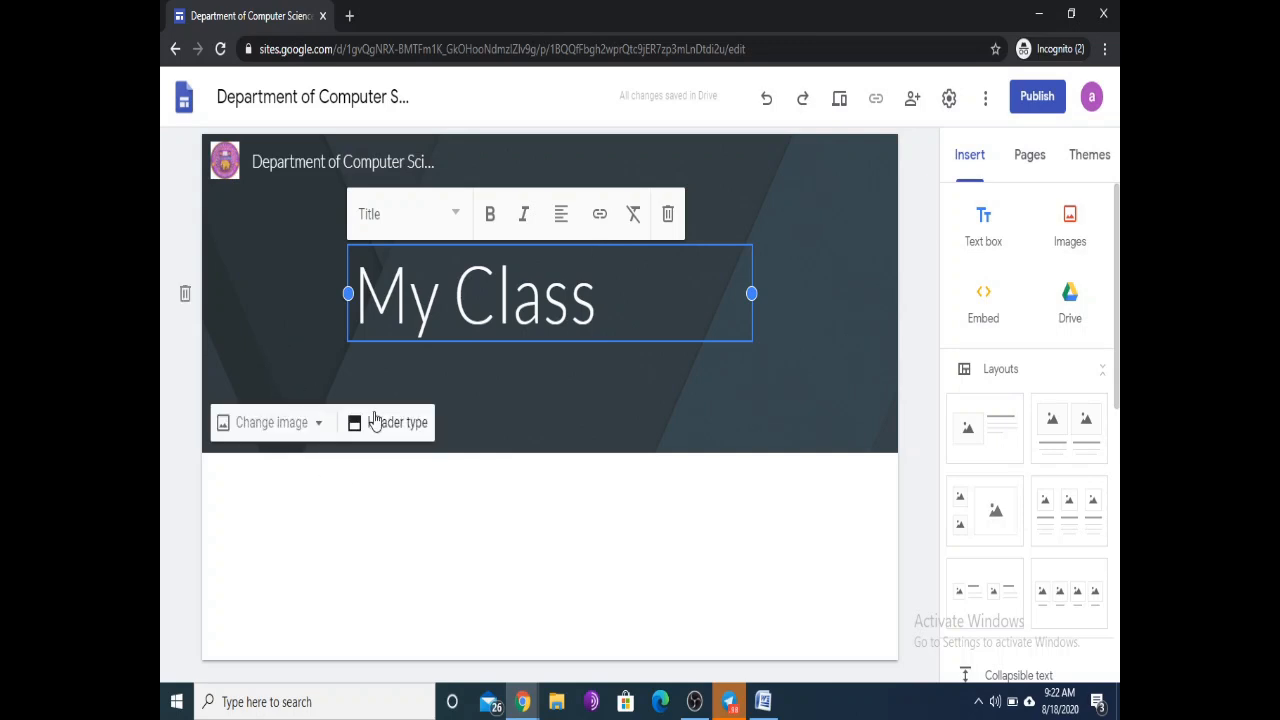
# Step: Set the header background to the ICT word-cloud images (1).jpg from the Desktop
pyautogui.click(305, 425)
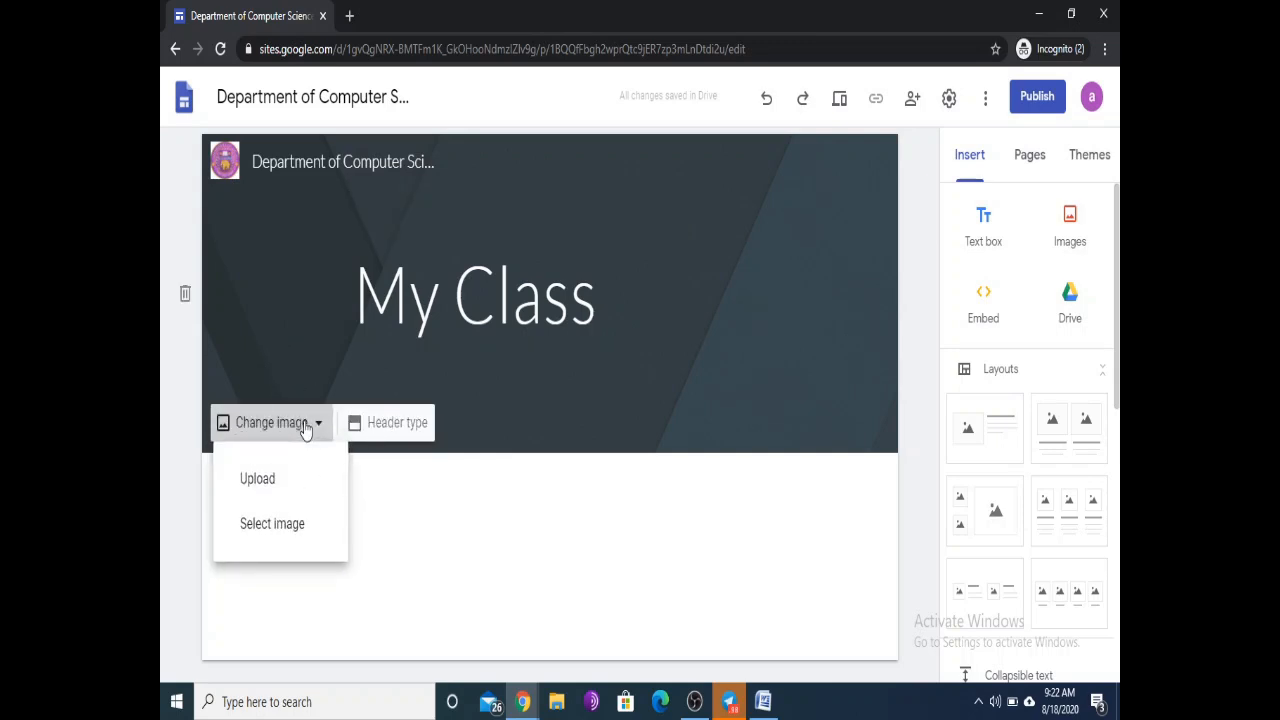
pyautogui.click(258, 480)
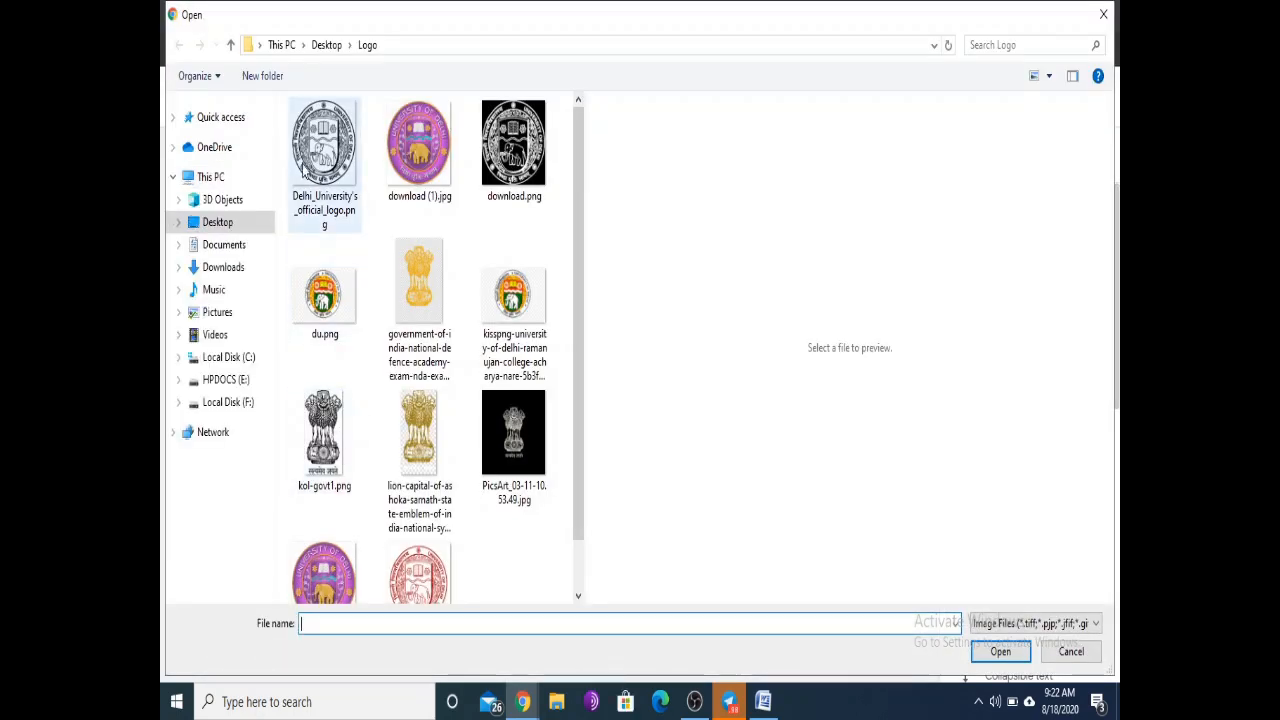
pyautogui.scroll(-1, 419, 460)
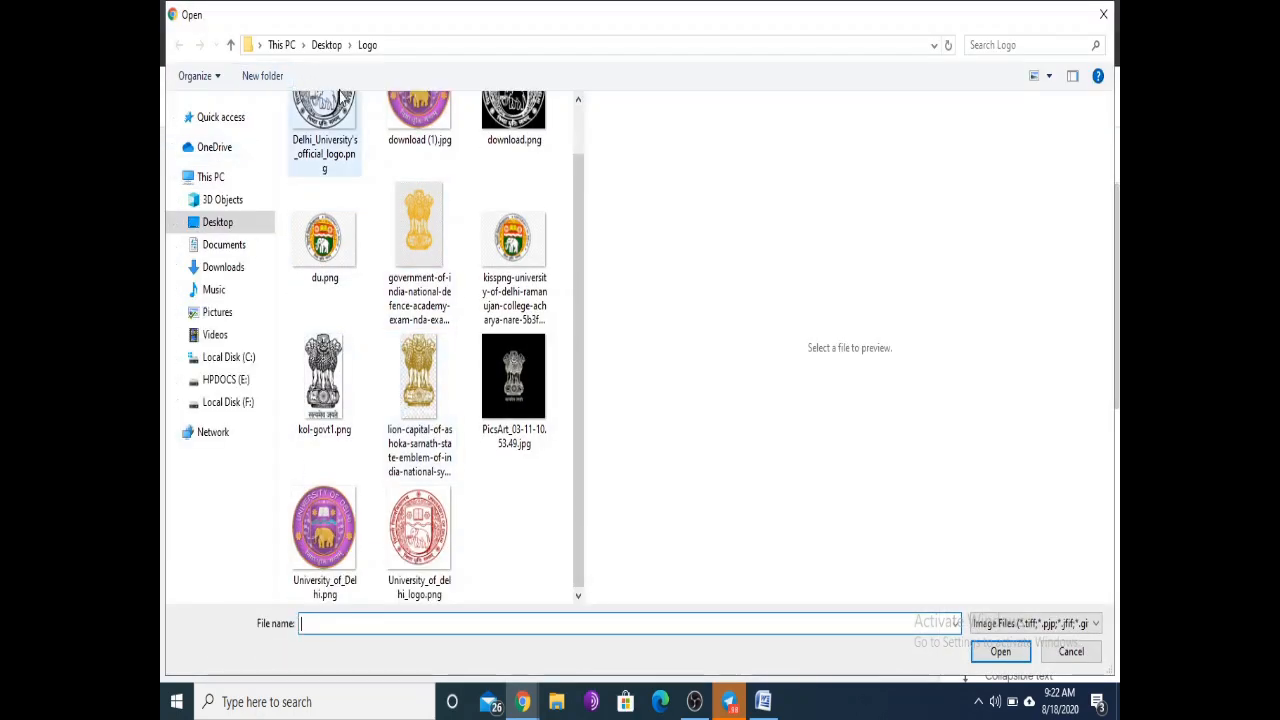
pyautogui.click(326, 45)
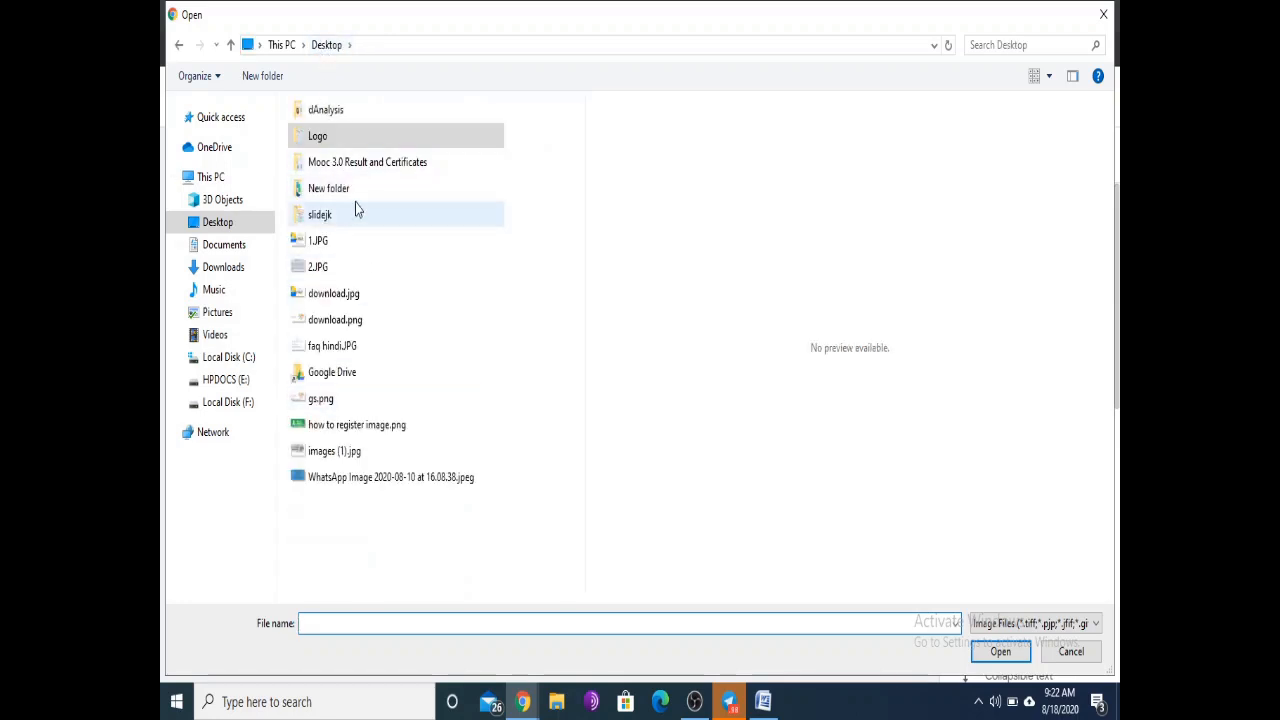
pyautogui.click(324, 458)
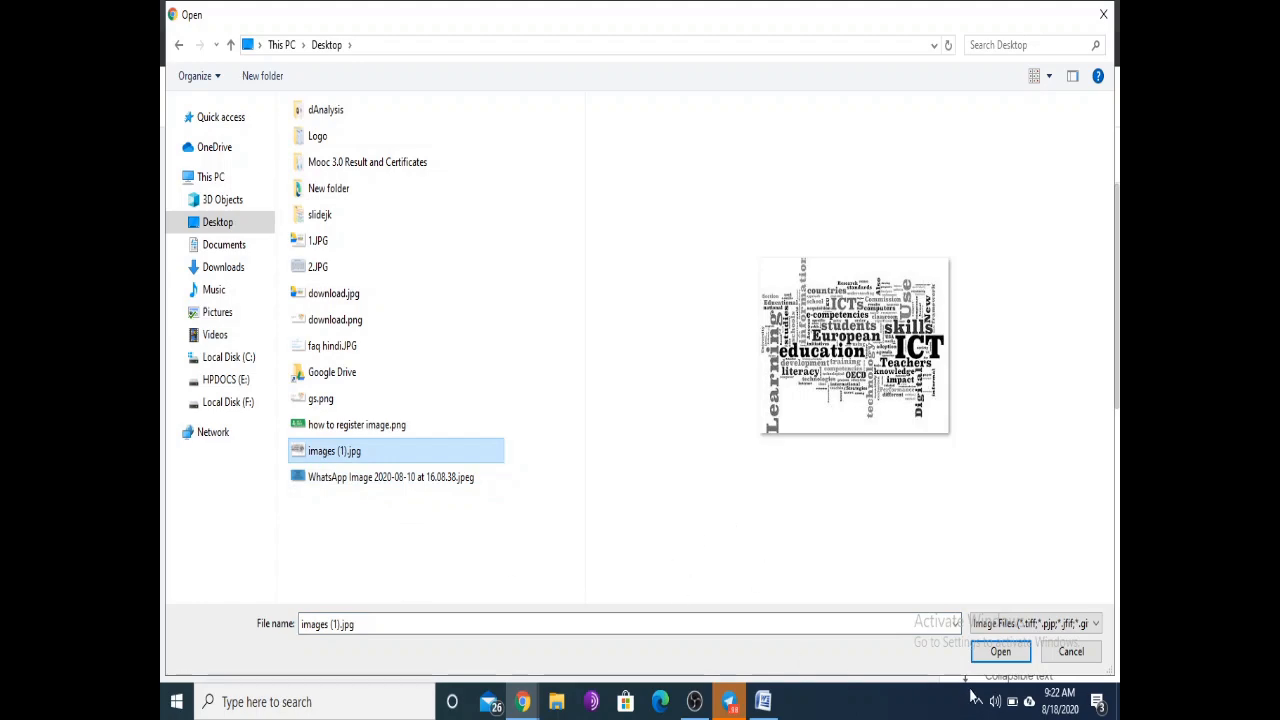
pyautogui.click(1000, 651)
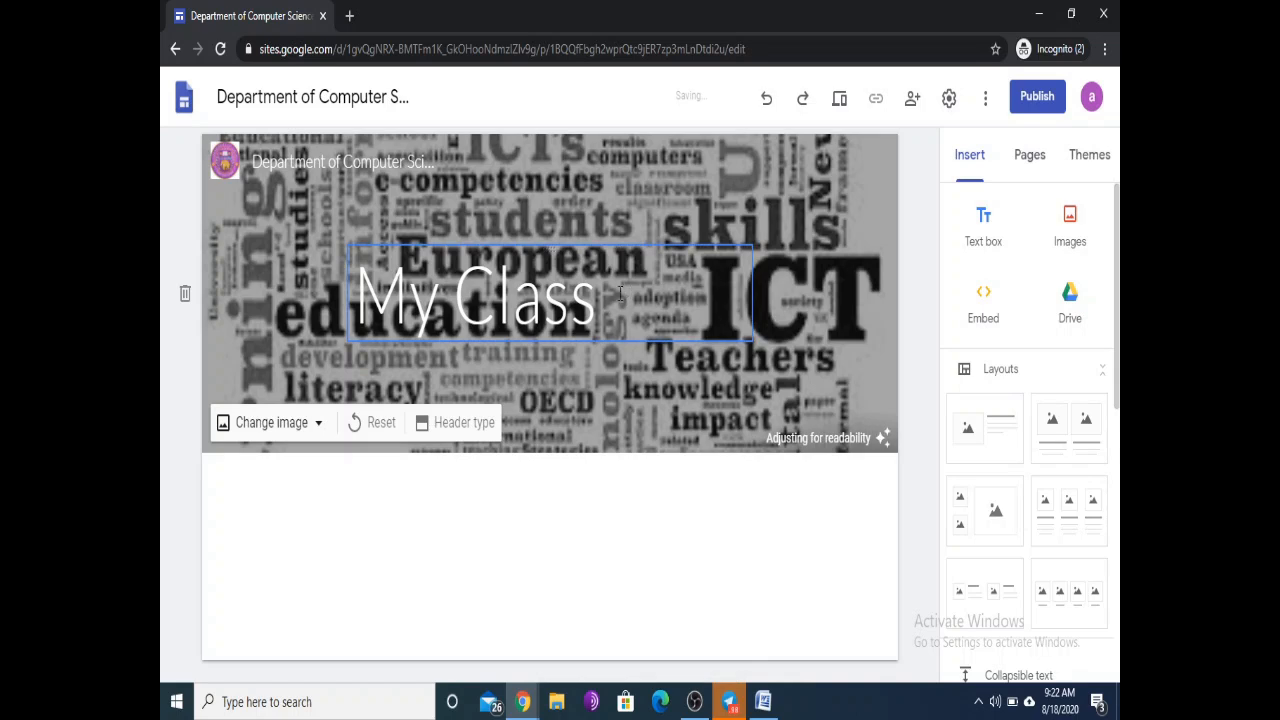
# Step: Try Large banner, Cover, Banner and Title only header types, settling on Banner
pyautogui.moveTo(604, 302); pyautogui.dragTo(360, 287)
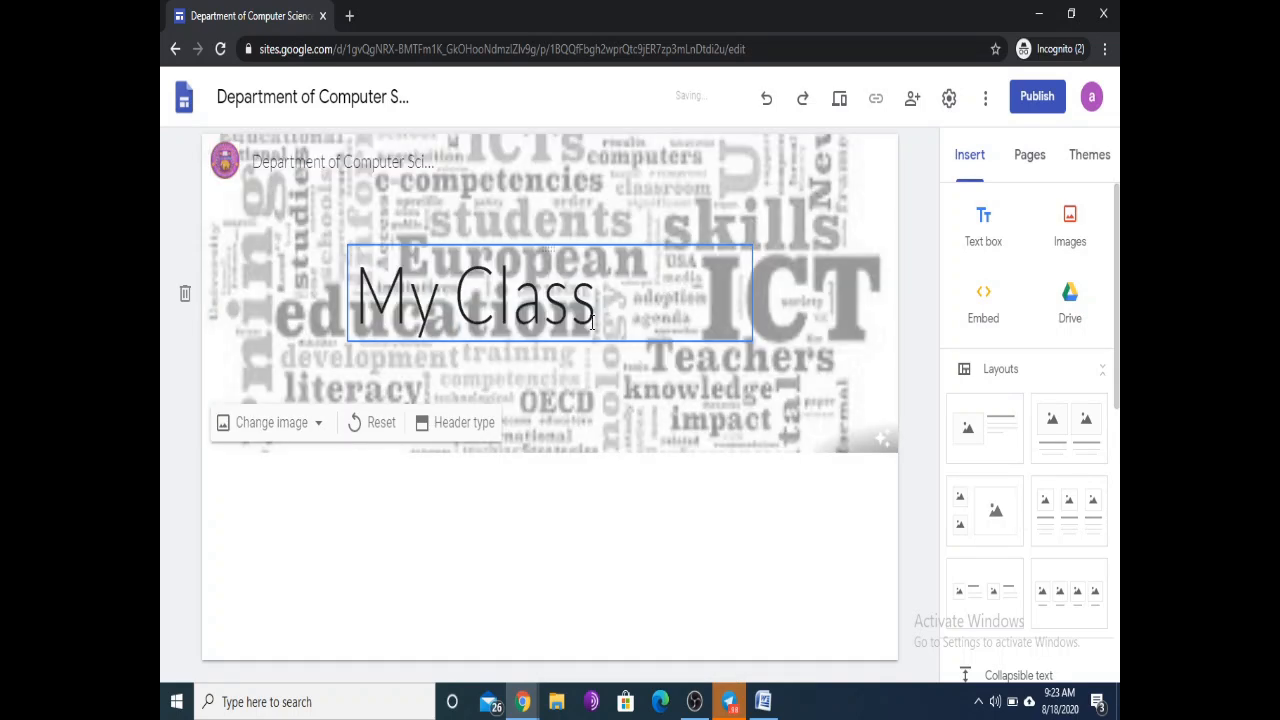
pyautogui.moveTo(606, 300); pyautogui.dragTo(349, 292)
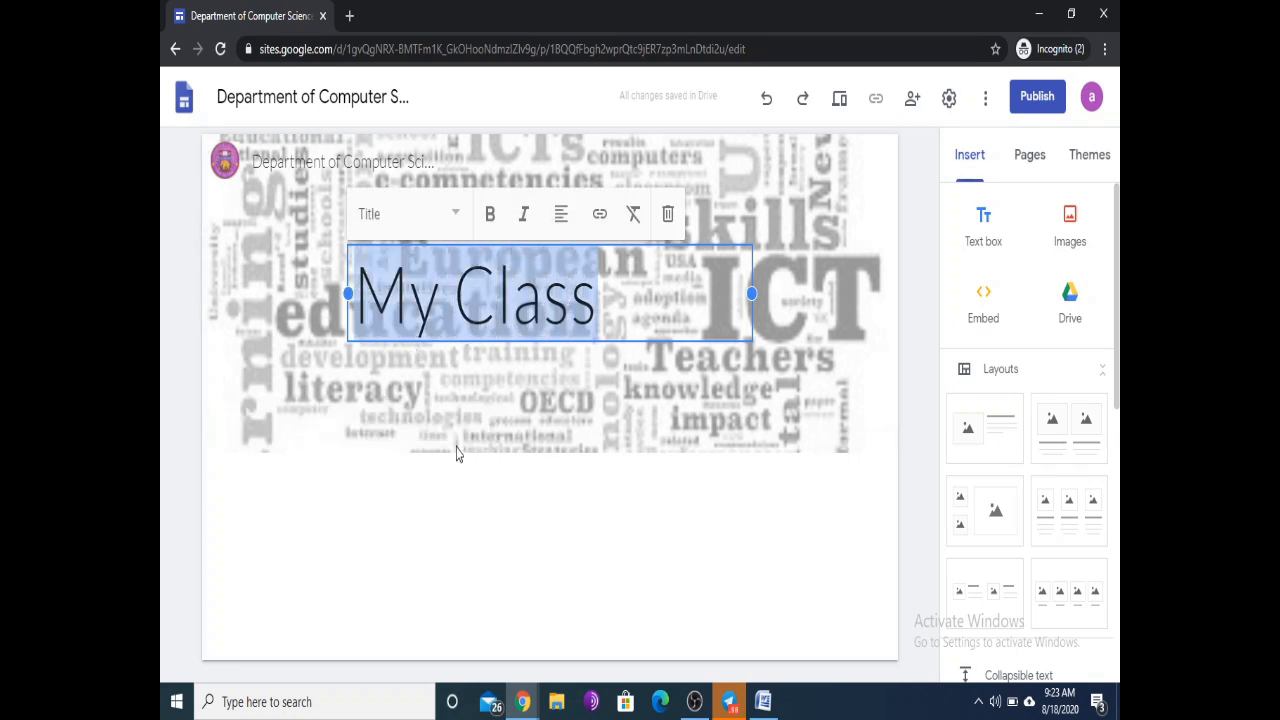
pyautogui.click(477, 426)
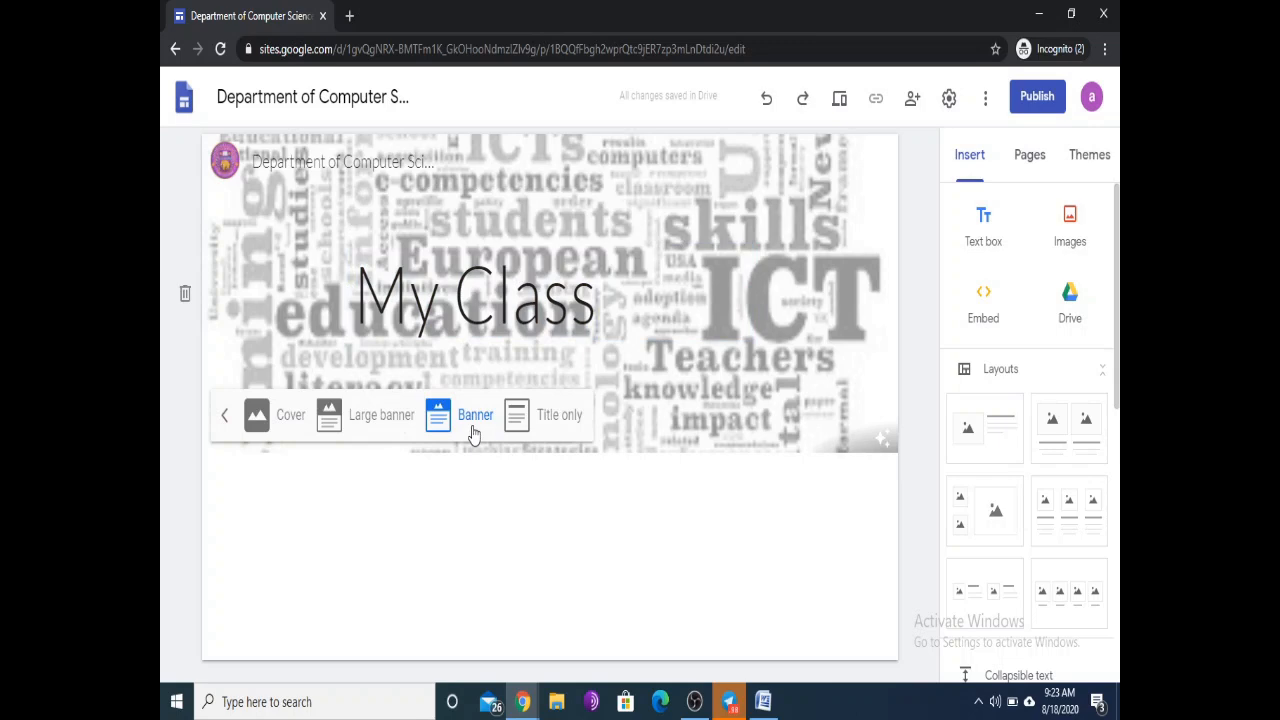
pyautogui.click(380, 425)
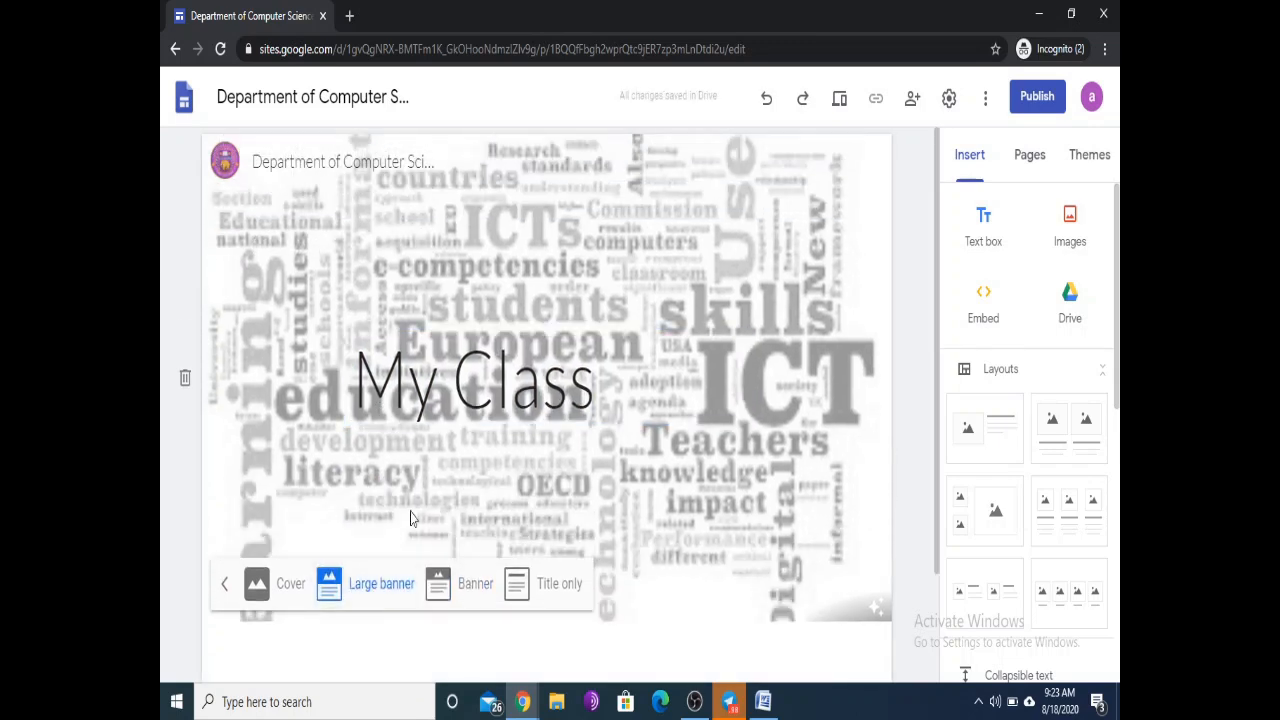
pyautogui.click(287, 588)
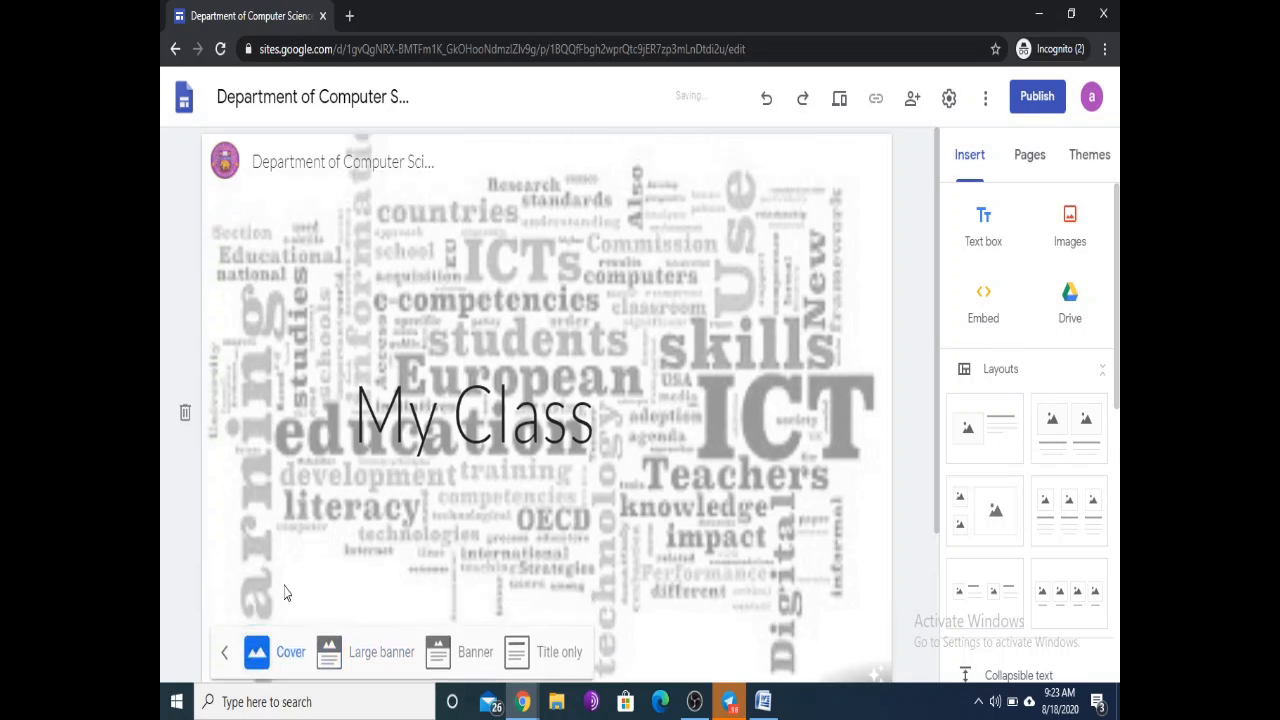
pyautogui.click(472, 652)
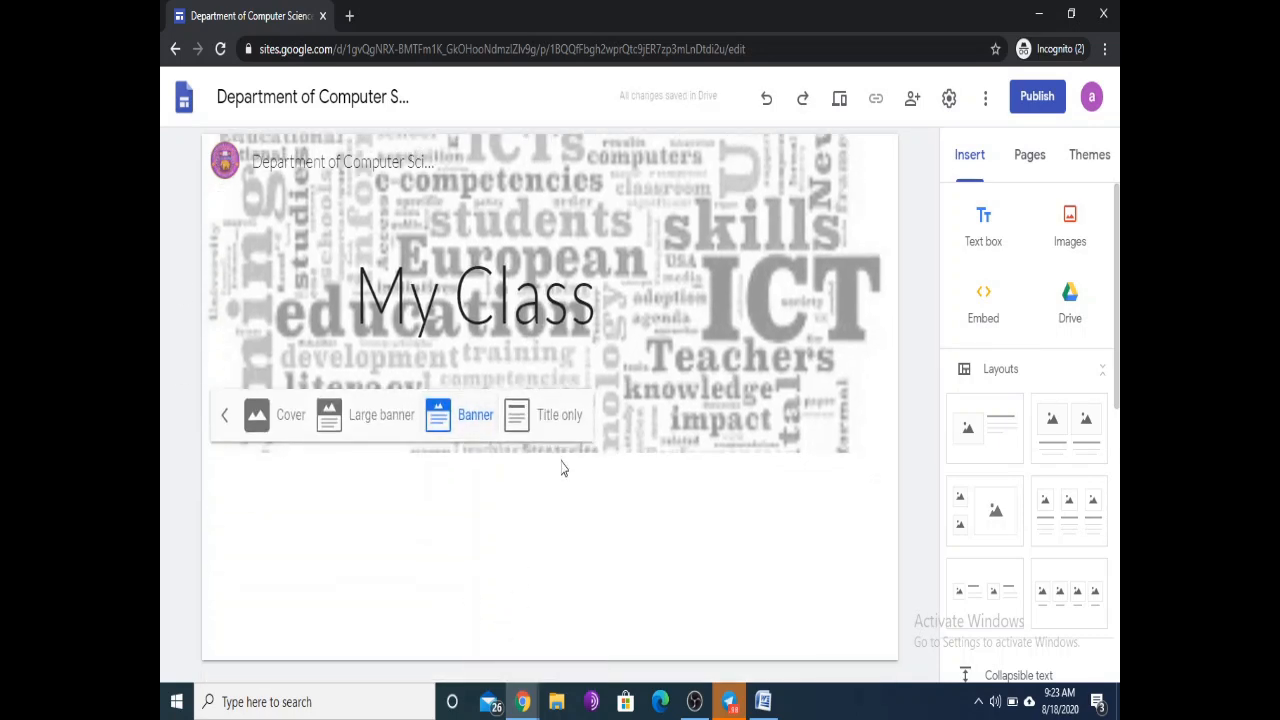
pyautogui.click(559, 414)
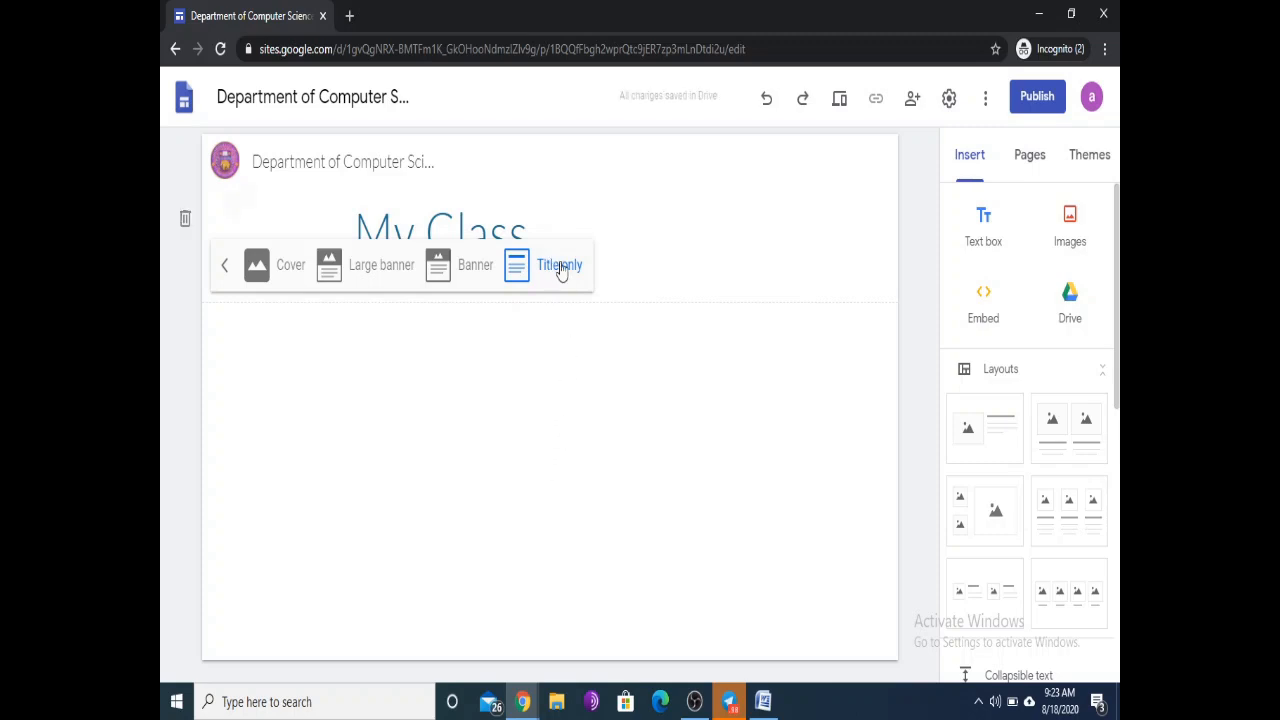
pyautogui.click(470, 270)
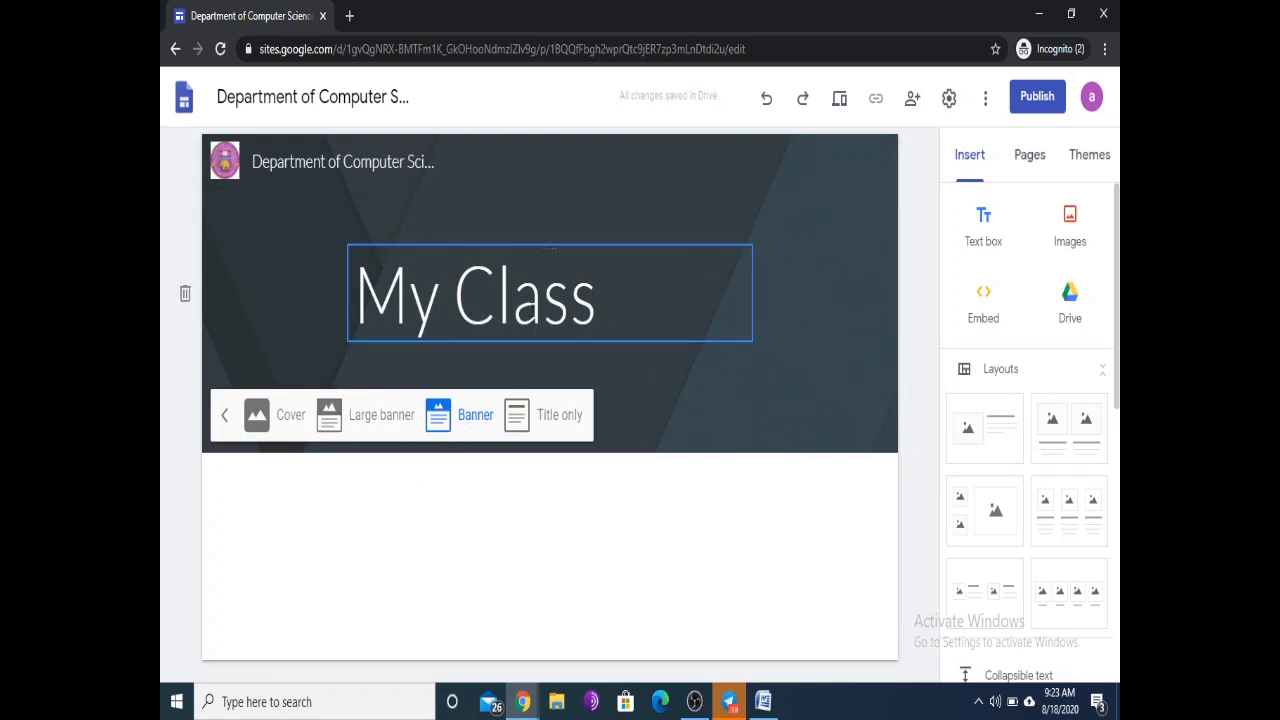
pyautogui.click(615, 298)
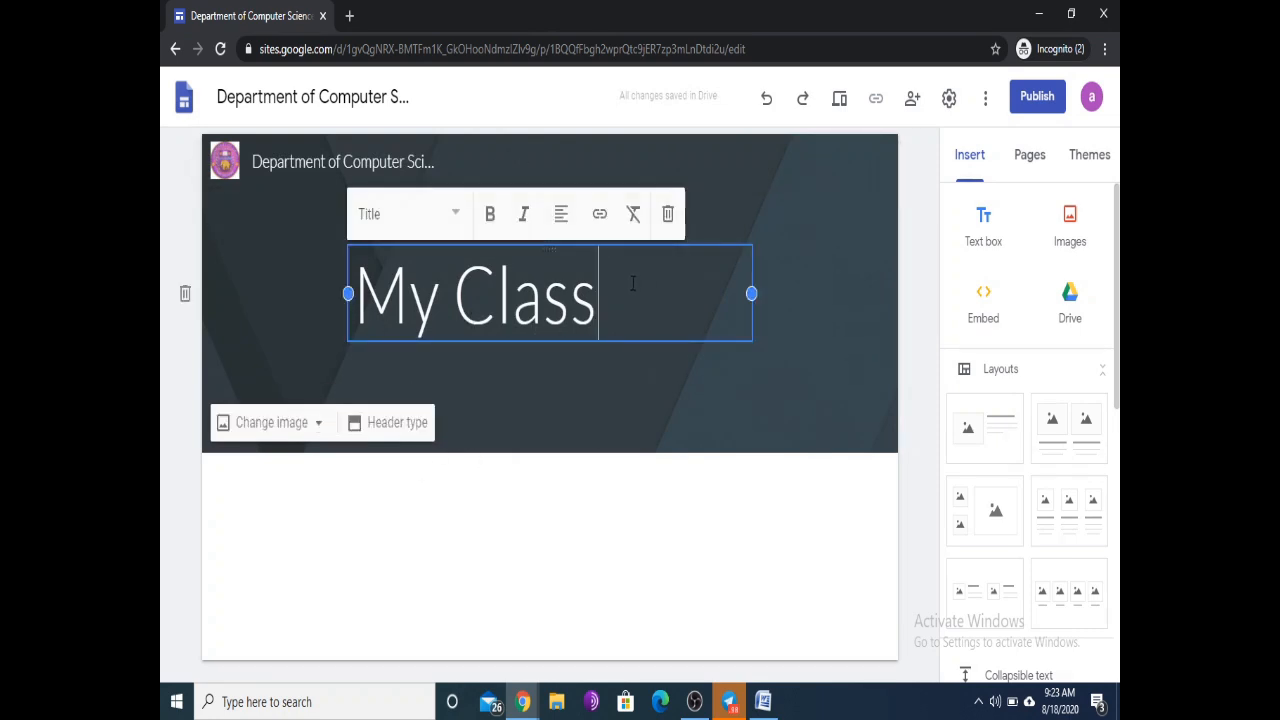
pyautogui.moveTo(614, 294); pyautogui.dragTo(378, 293)
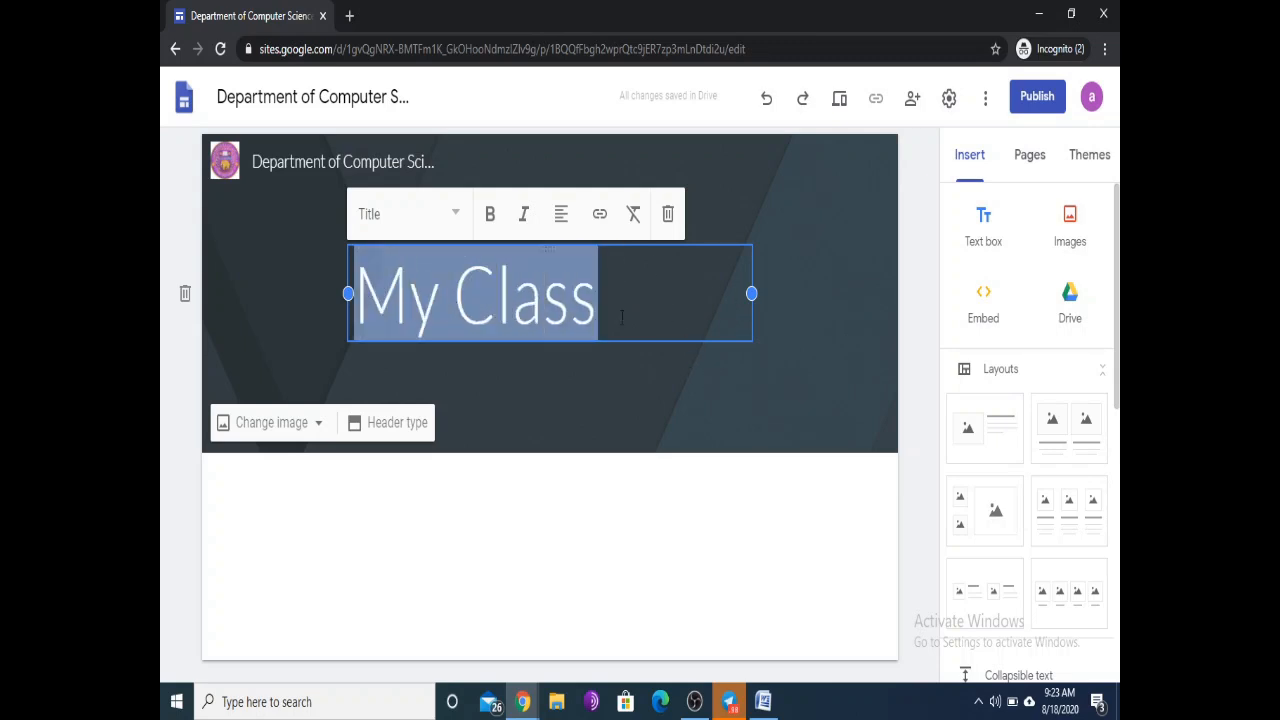
pyautogui.click(452, 215)
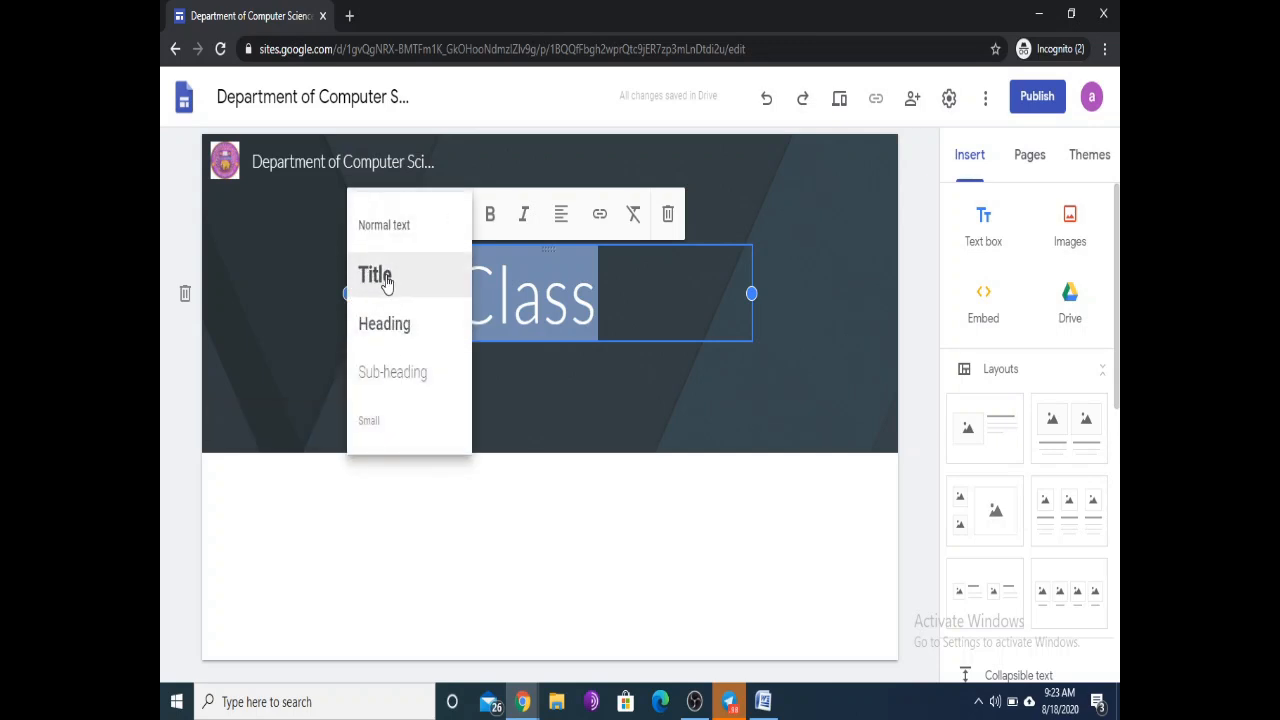
pyautogui.click(390, 323)
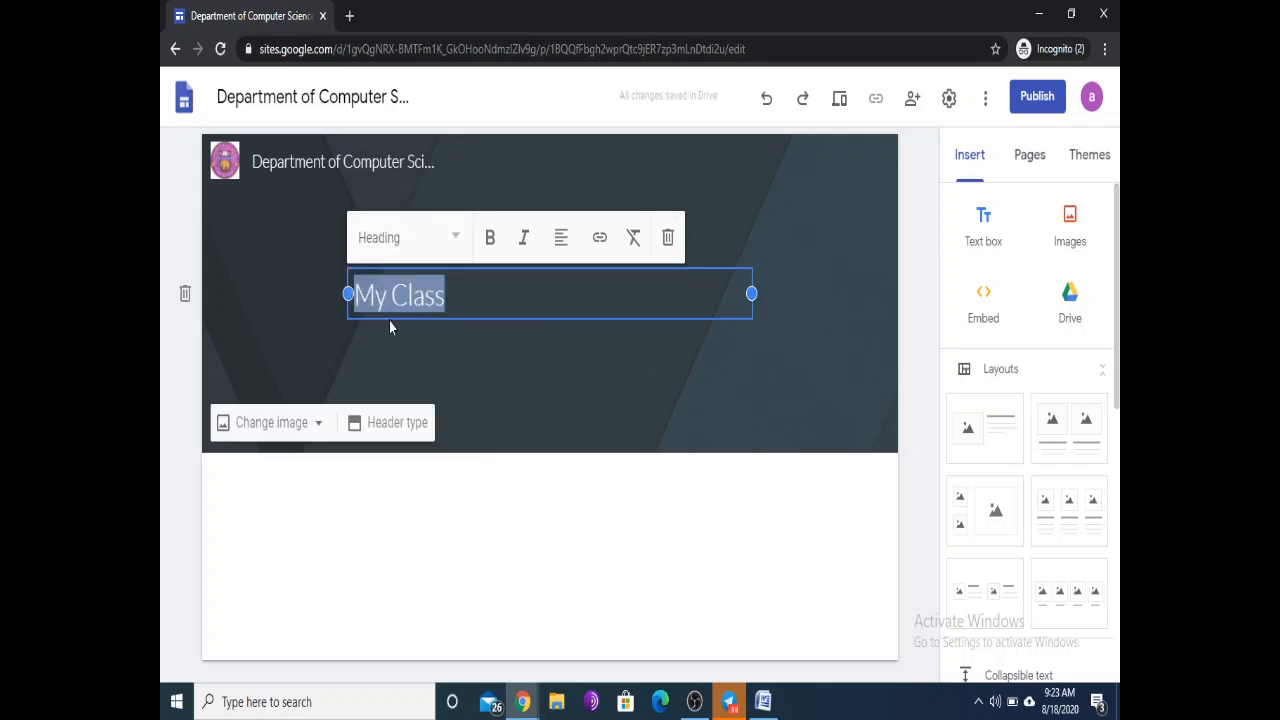
pyautogui.click(456, 242)
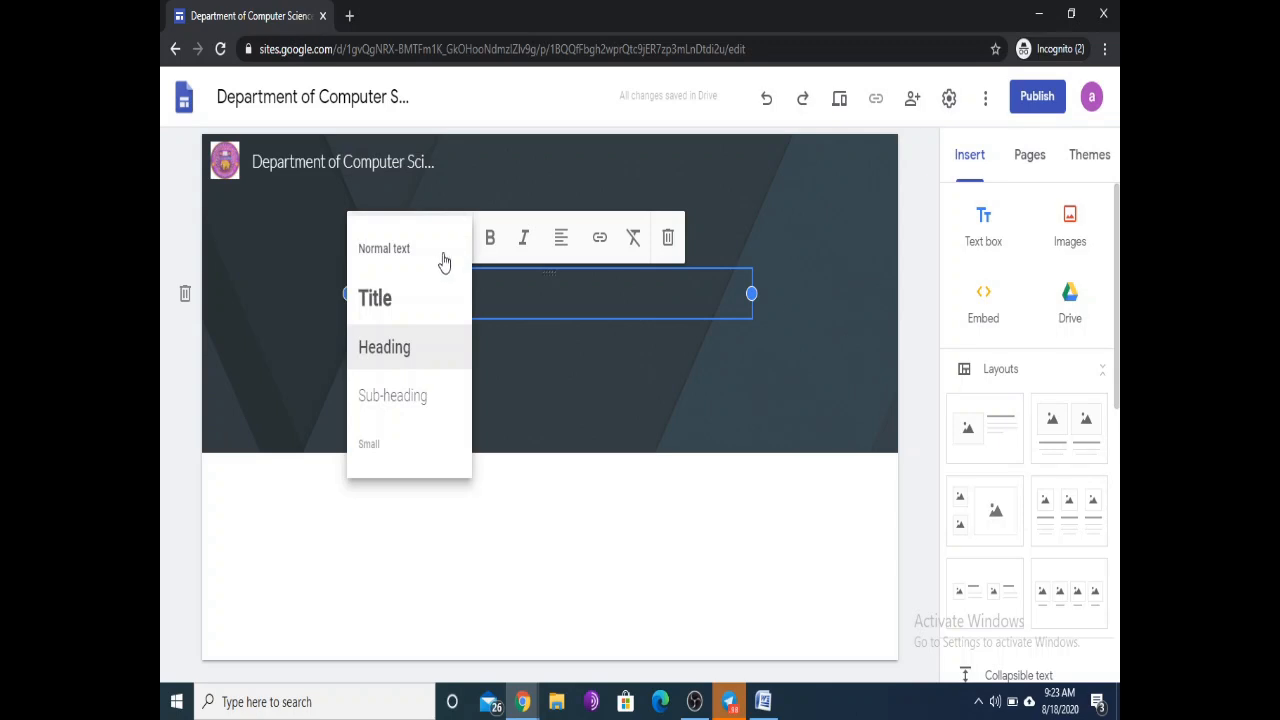
pyautogui.click(376, 300)
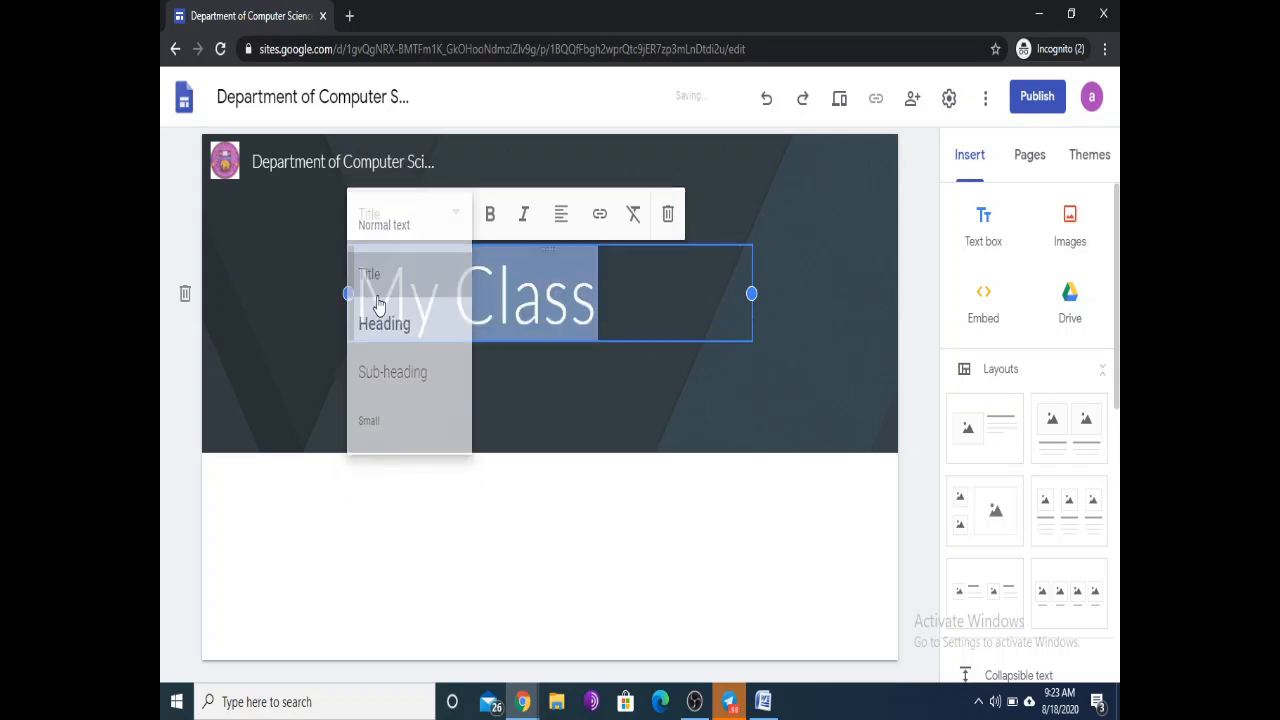
# Step: Center-align and bold the 'My Class' title, with italic tried and removed
pyautogui.click(561, 213)
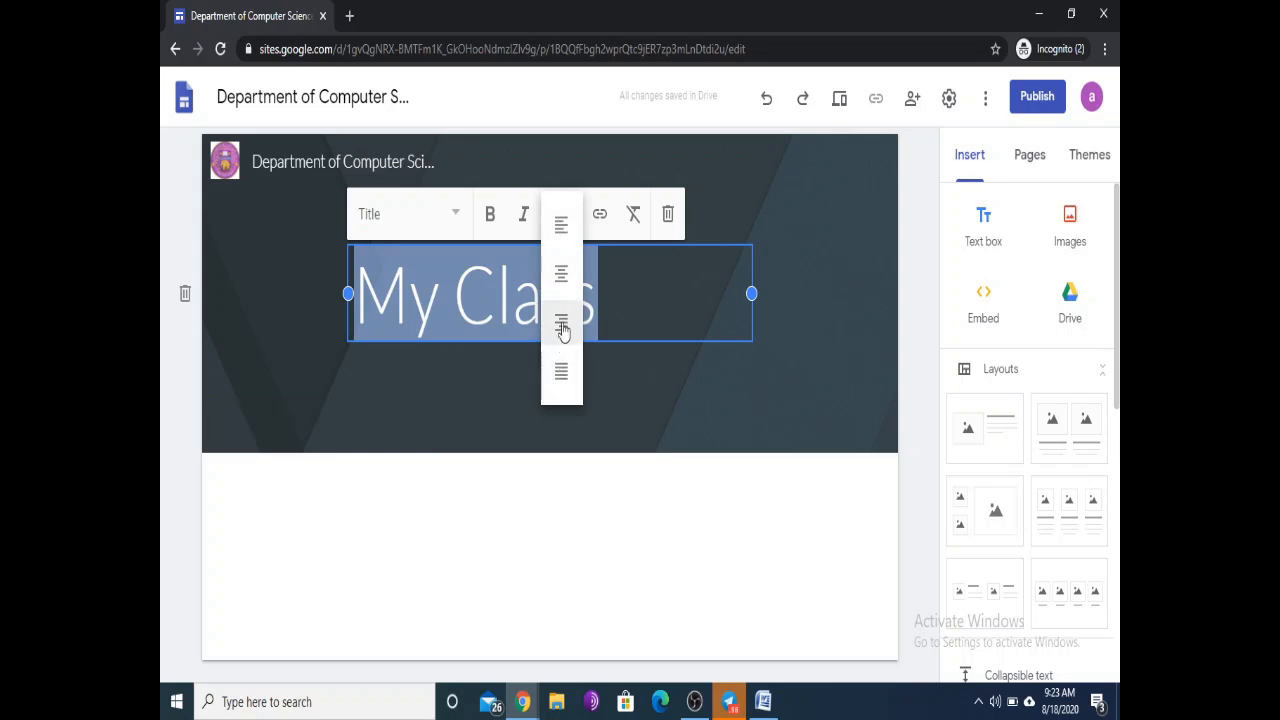
pyautogui.click(563, 268)
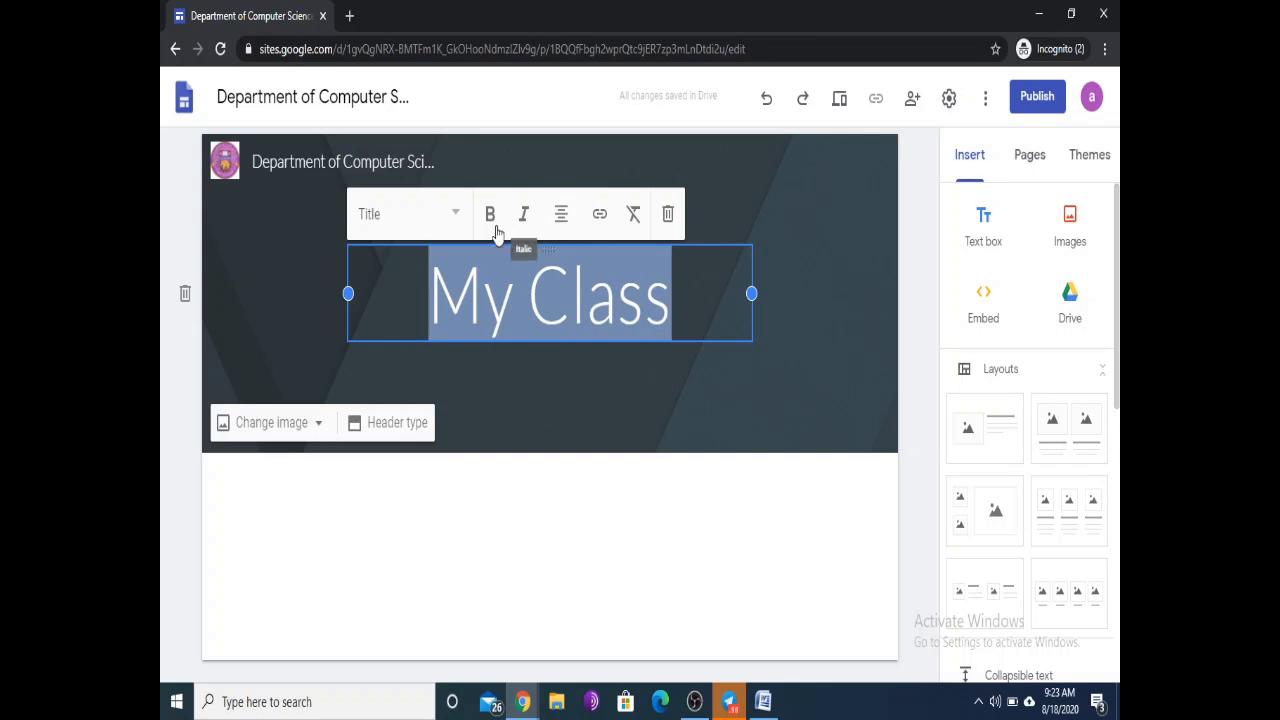
pyautogui.click(489, 214)
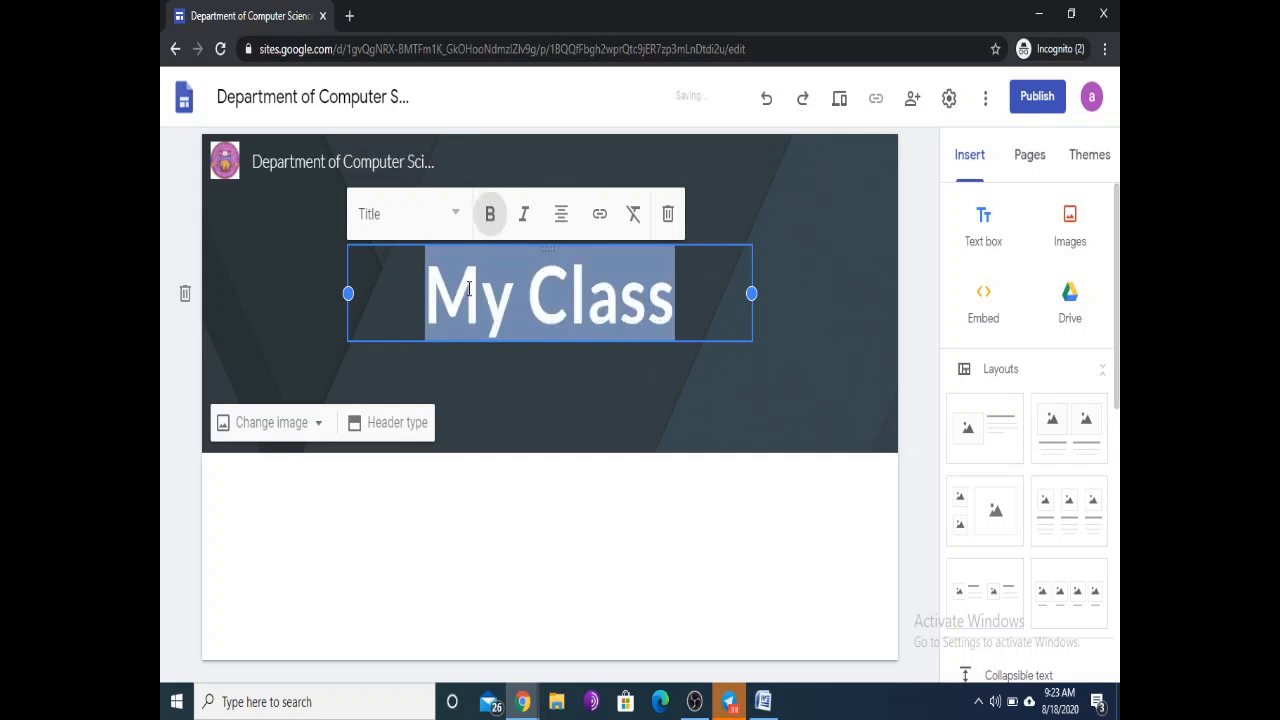
pyautogui.click(524, 218)
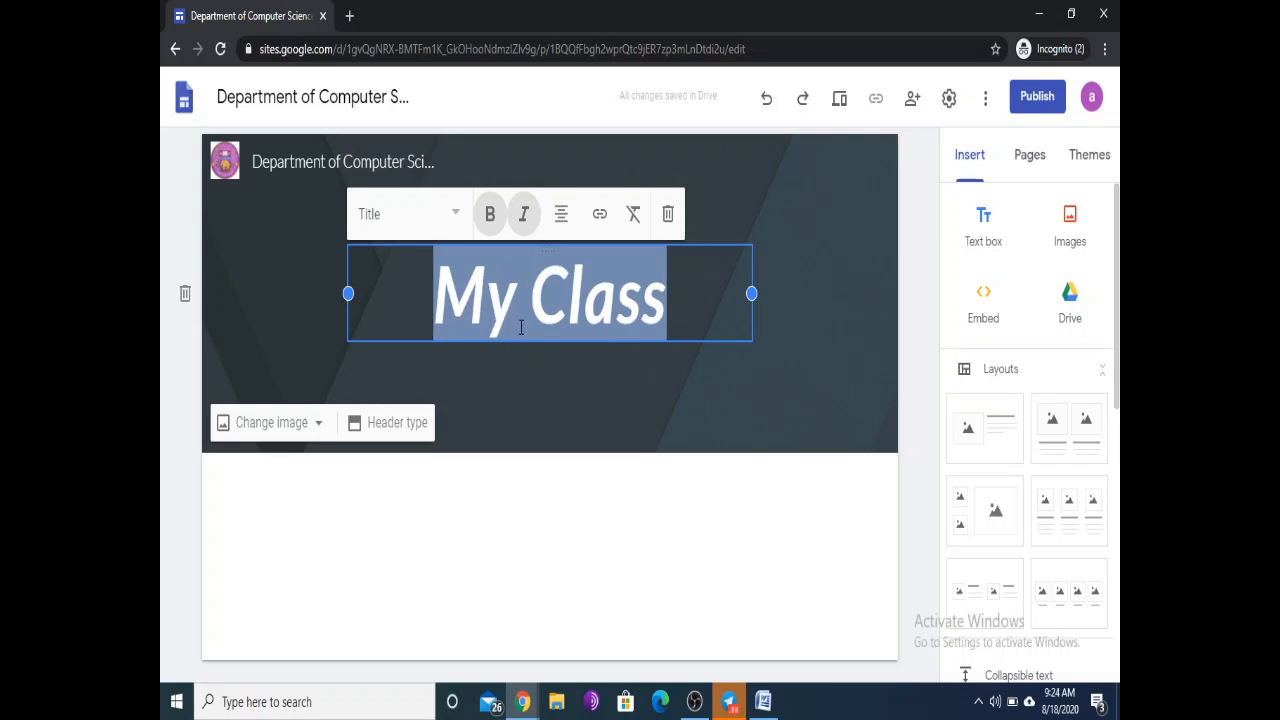
pyautogui.click(523, 214)
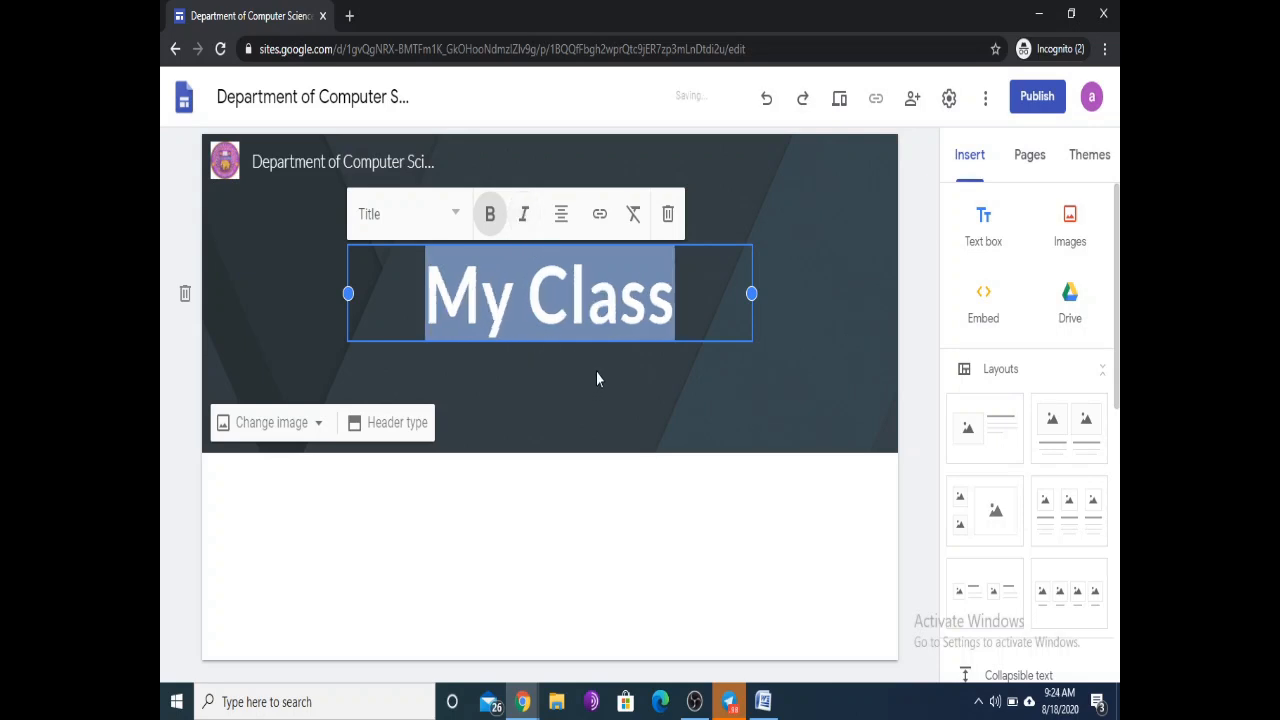
pyautogui.click(771, 202)
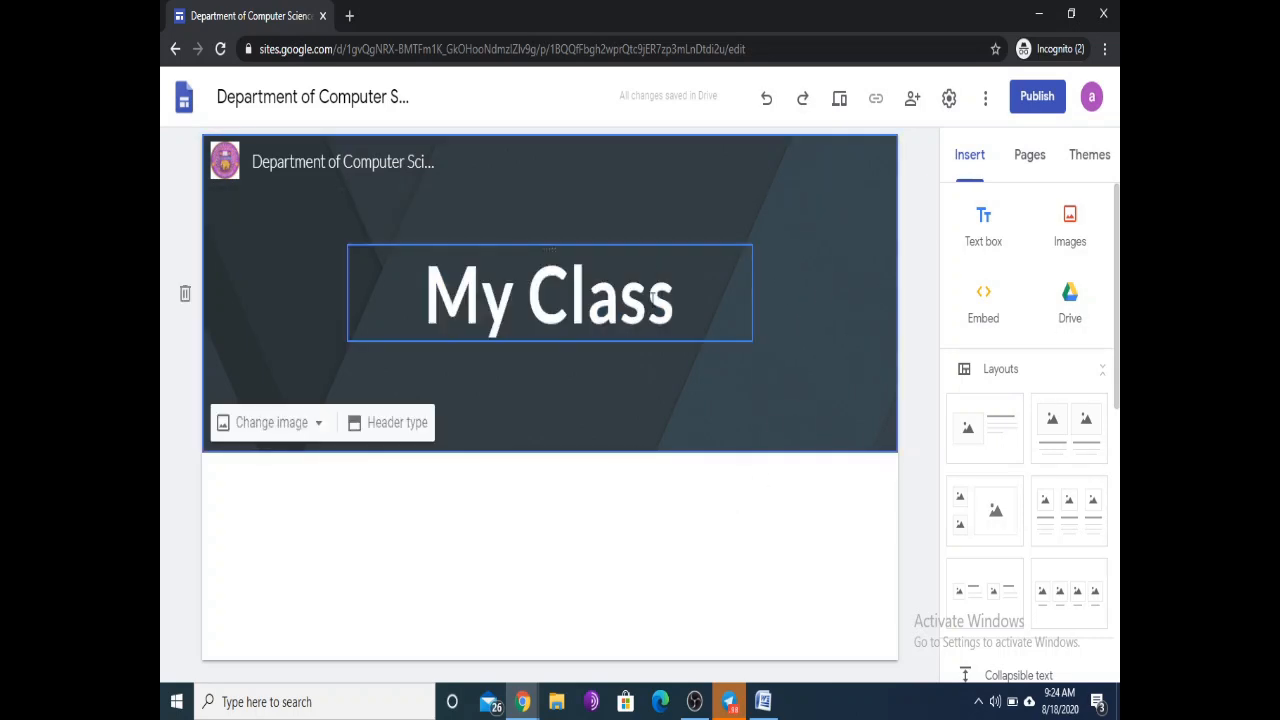
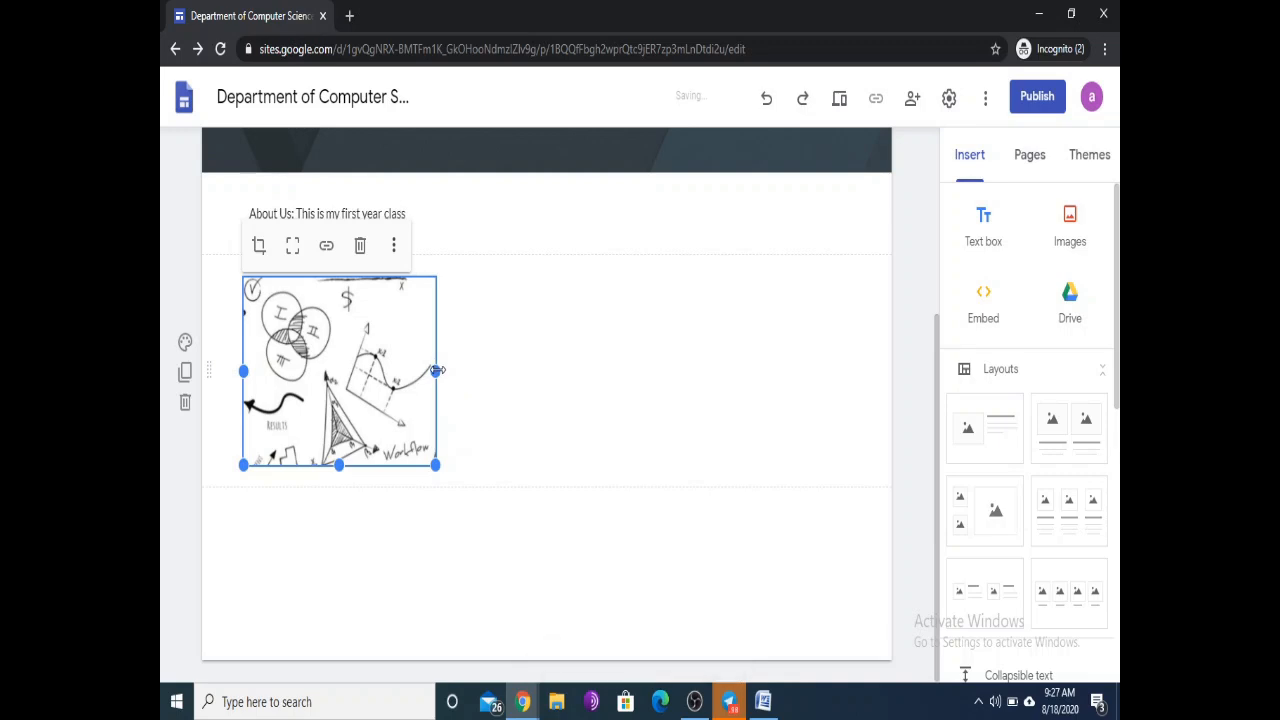
# Step: Stretch the sketch image wider and taller beneath the About Us text, then deselect it
pyautogui.moveTo(436, 370); pyautogui.dragTo(537, 378)
pyautogui.moveTo(407, 350); pyautogui.dragTo(246, 258)
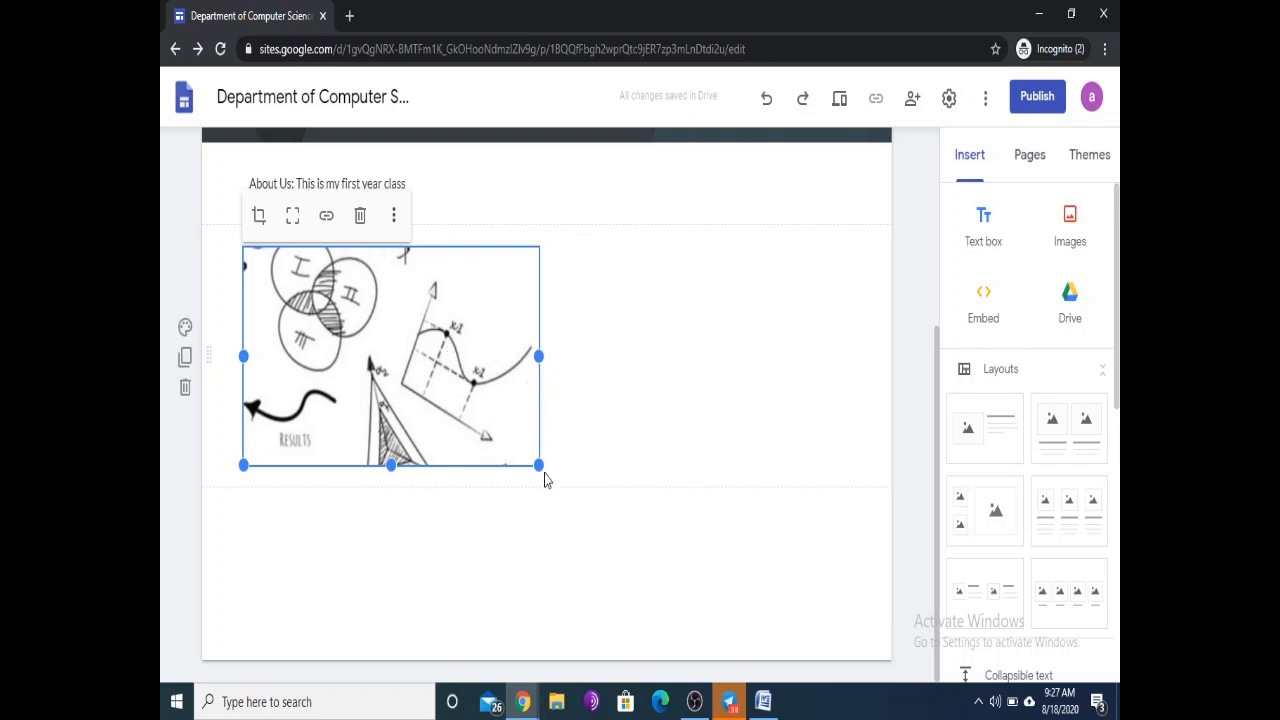
pyautogui.moveTo(538, 462)
pyautogui.mouseDown()
pyautogui.moveTo(654, 645)
pyautogui.moveTo(531, 397)
pyautogui.moveTo(538, 440)
pyautogui.mouseUp()
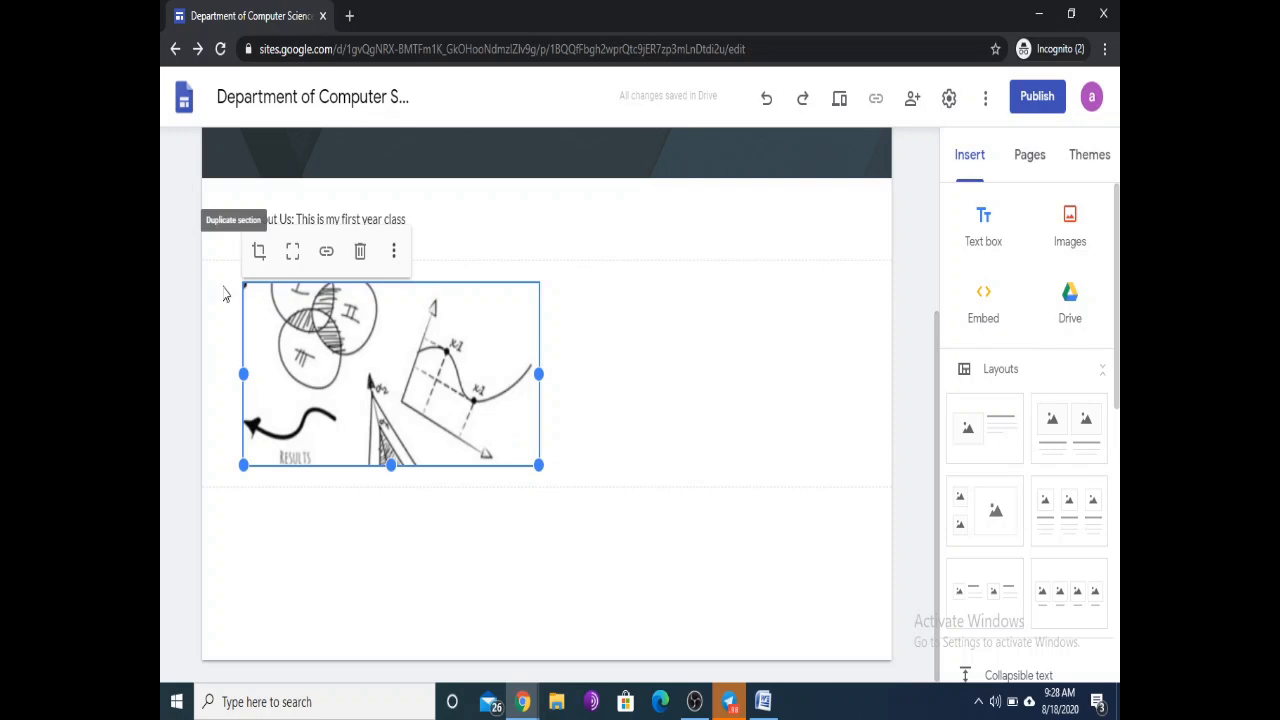
pyautogui.click(395, 252)
pyautogui.moveTo(398, 260)
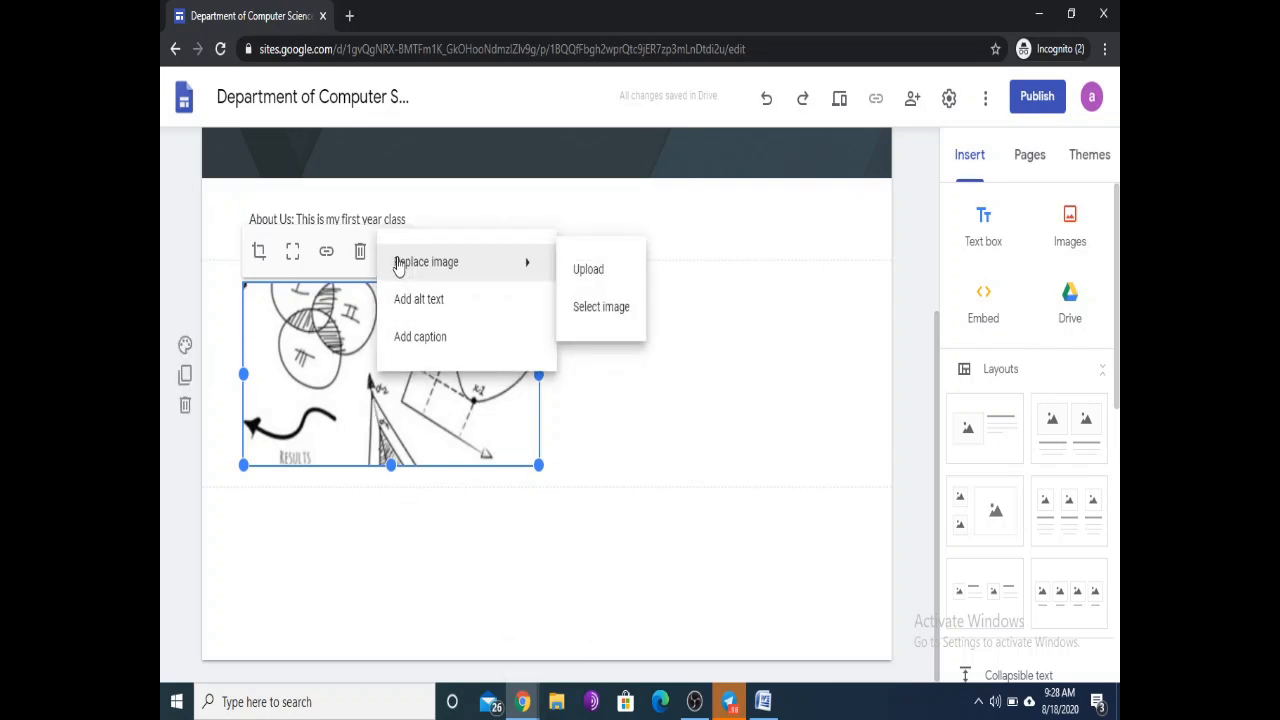
pyautogui.click(606, 400)
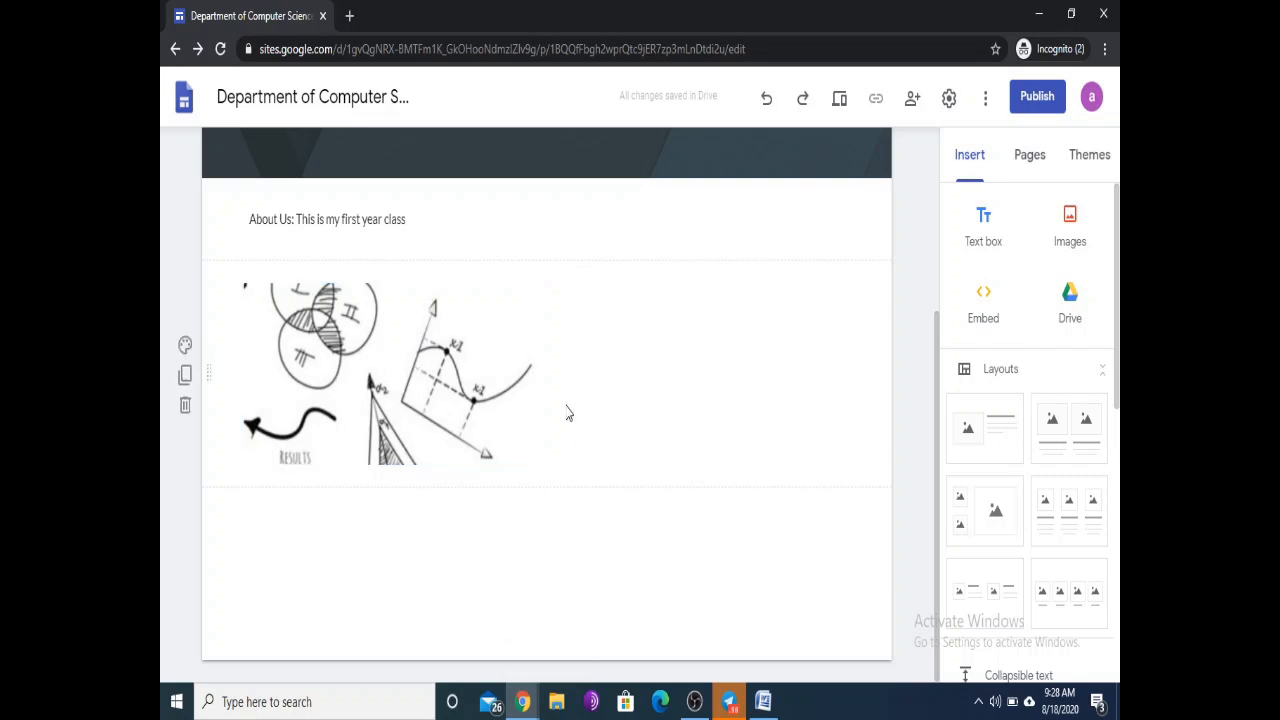
pyautogui.scroll(3, 566, 410)
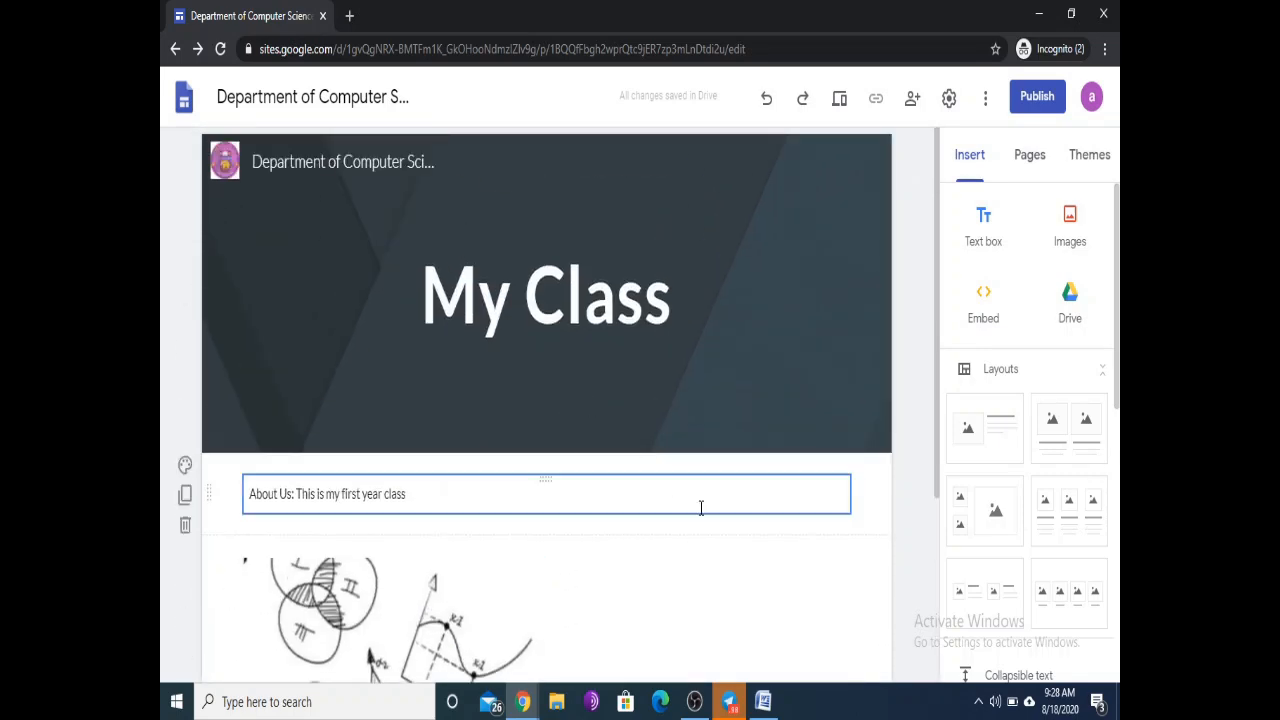
pyautogui.scroll(-1, 790, 490)
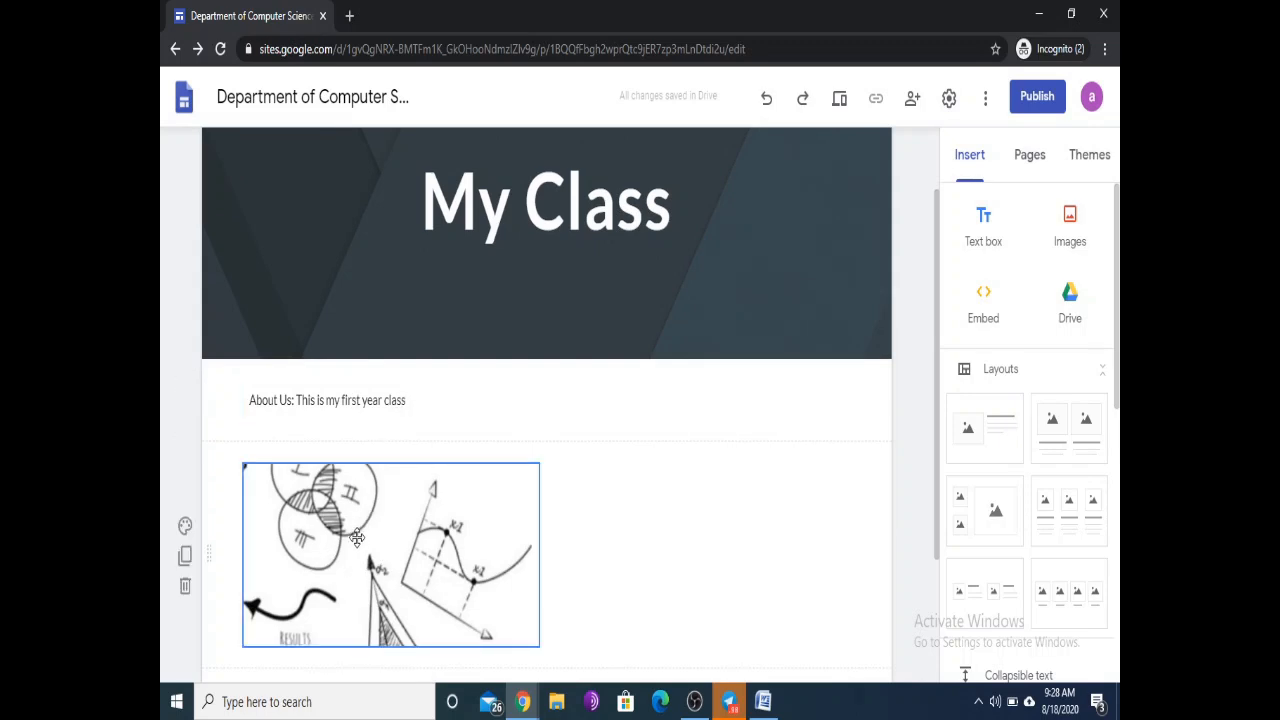
pyautogui.scroll(-1, 362, 512)
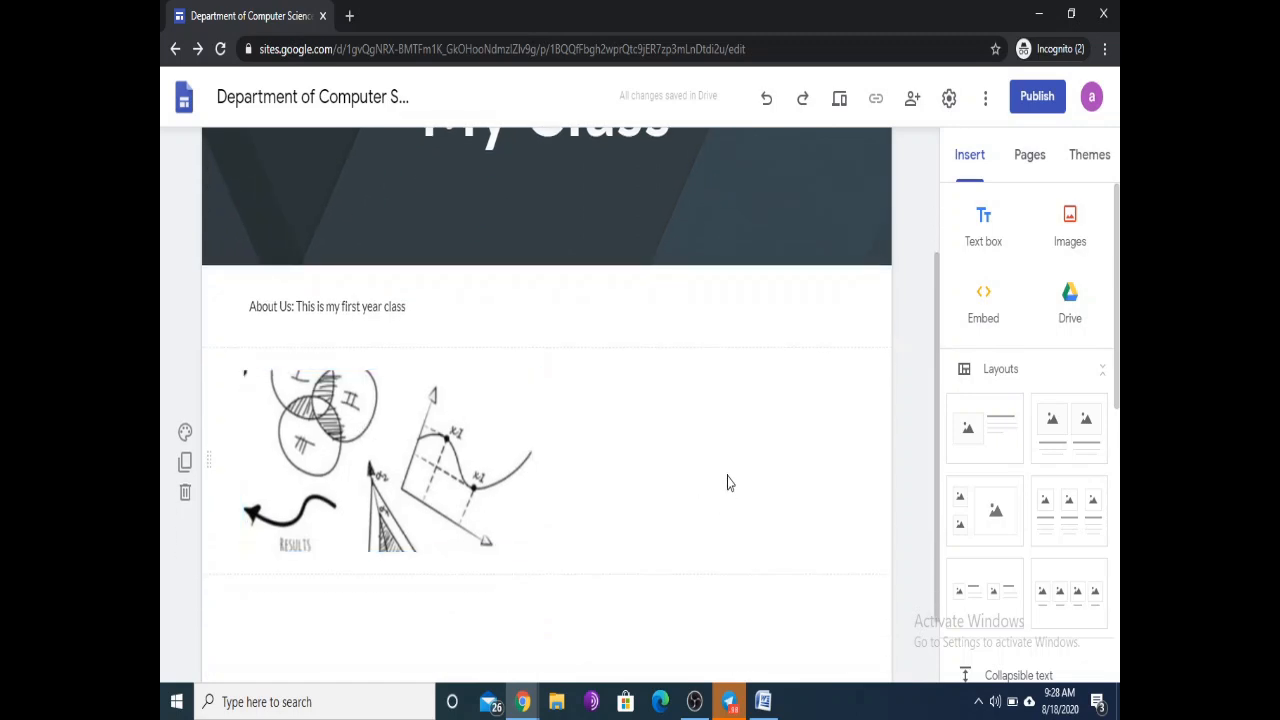
pyautogui.scroll(1, 614, 451)
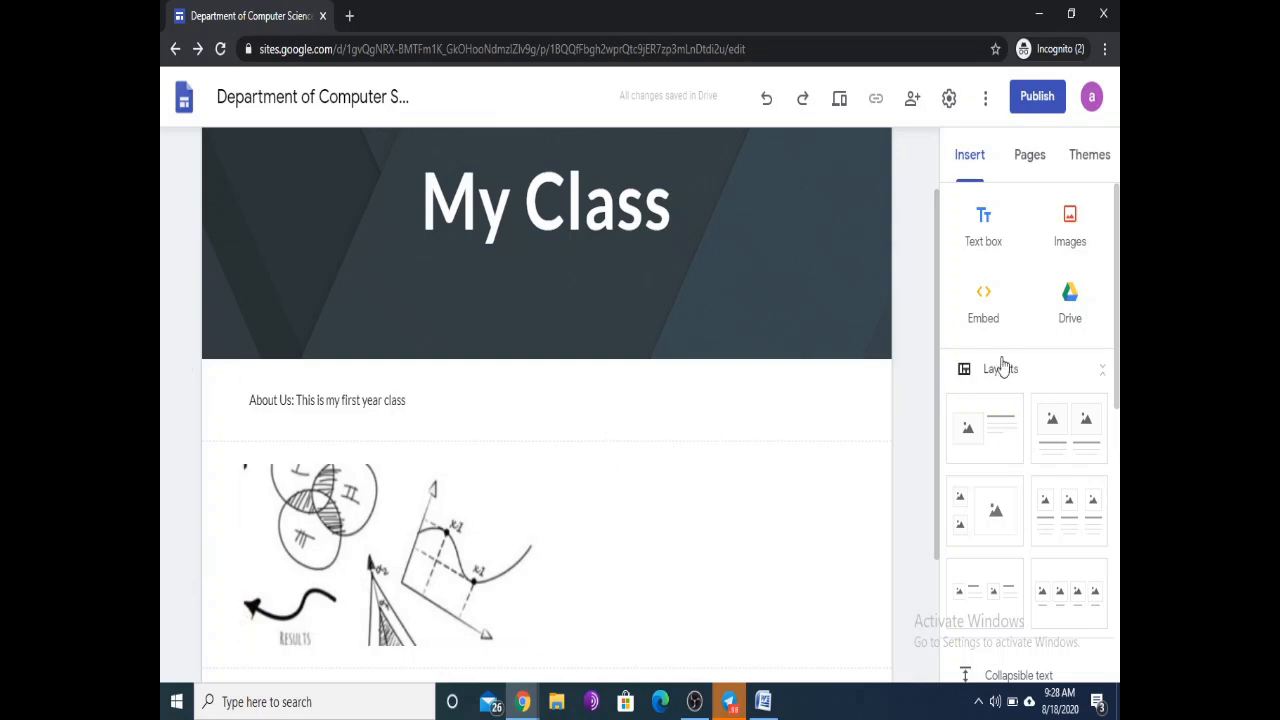
pyautogui.scroll(-1, 1022, 356)
pyautogui.scroll(1, 1050, 300)
# Step: Insert the 'example' spreadsheet from Drive below the sketch and resize it to a smaller box
pyautogui.click(1071, 294)
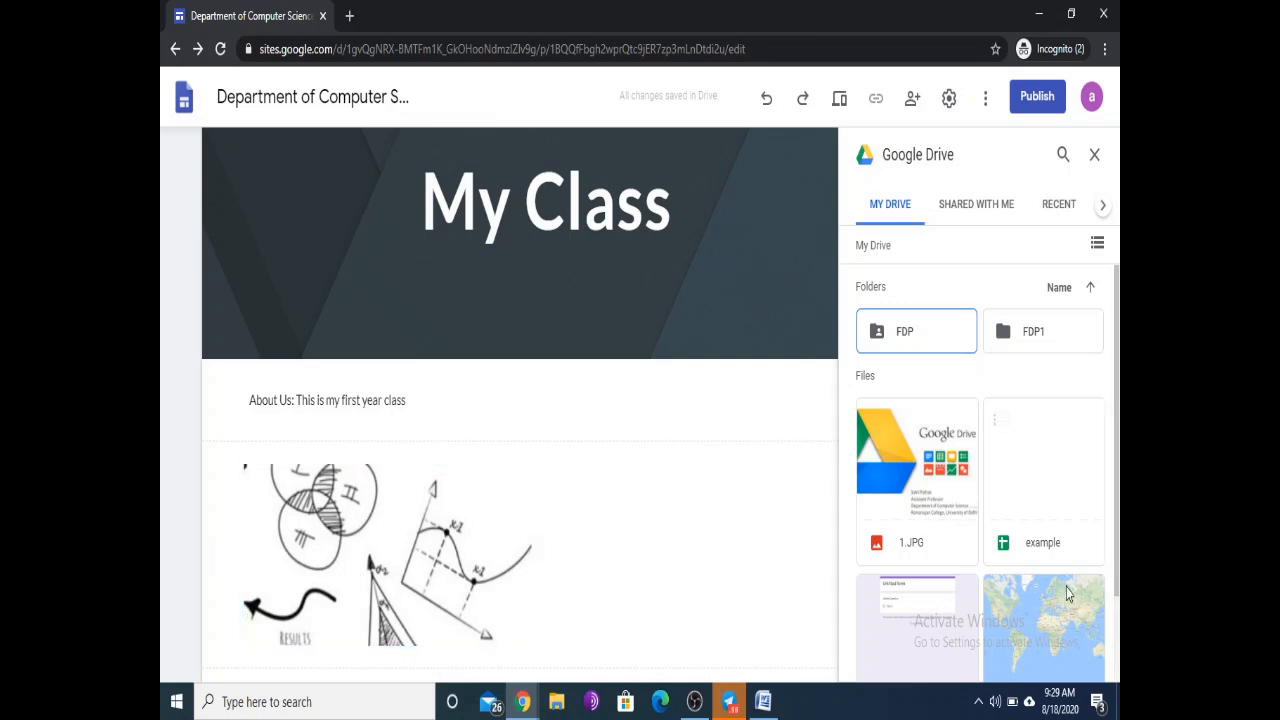
pyautogui.click(1046, 464)
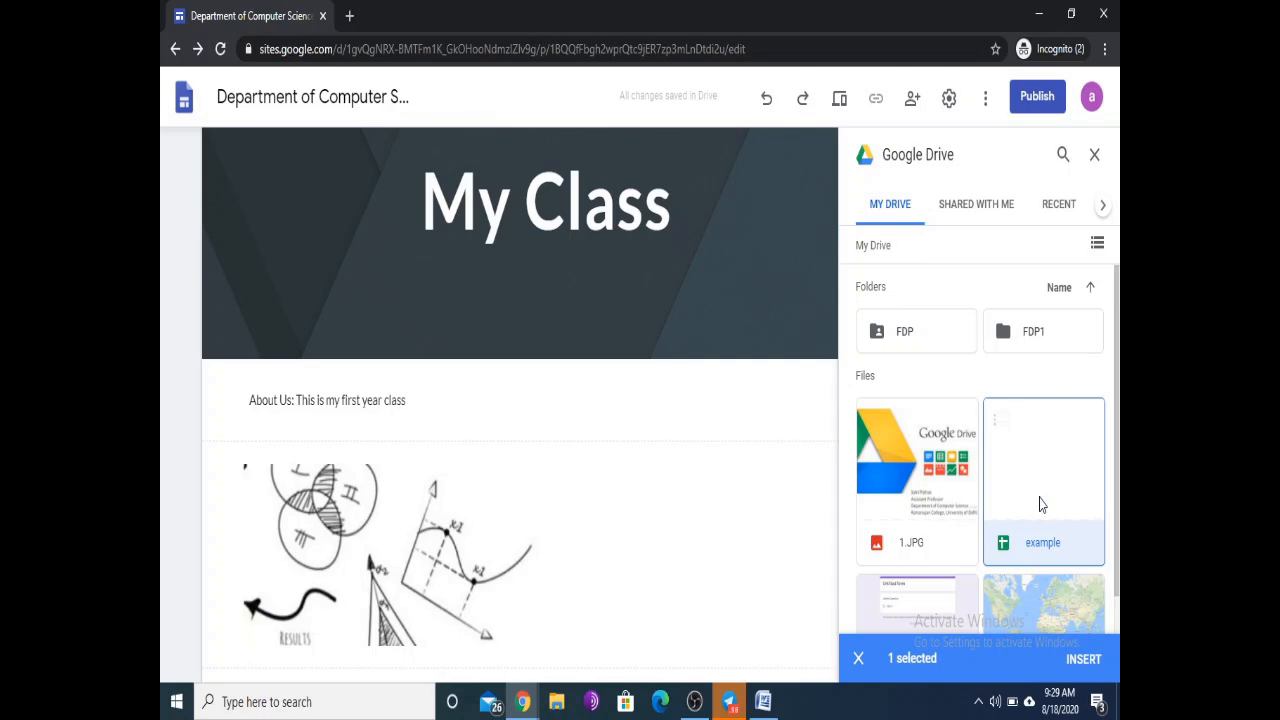
pyautogui.click(1083, 659)
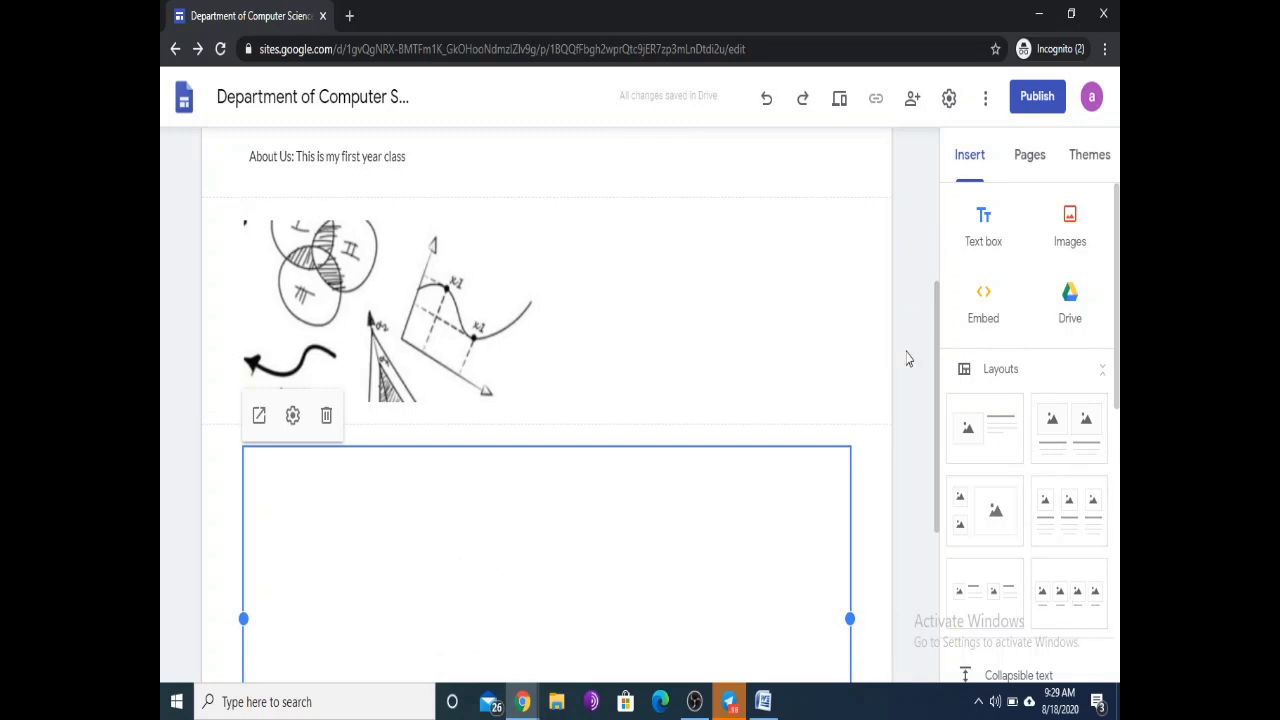
pyautogui.scroll(-1, 846, 332)
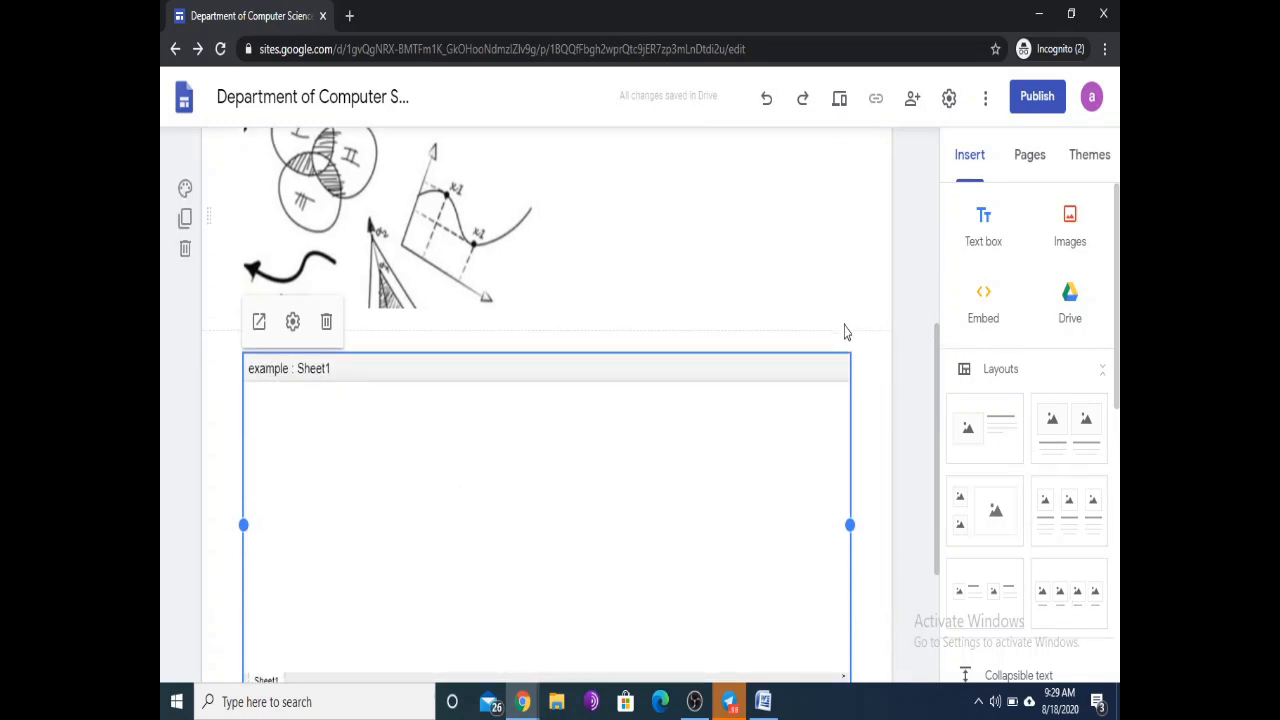
pyautogui.scroll(-1, 846, 331)
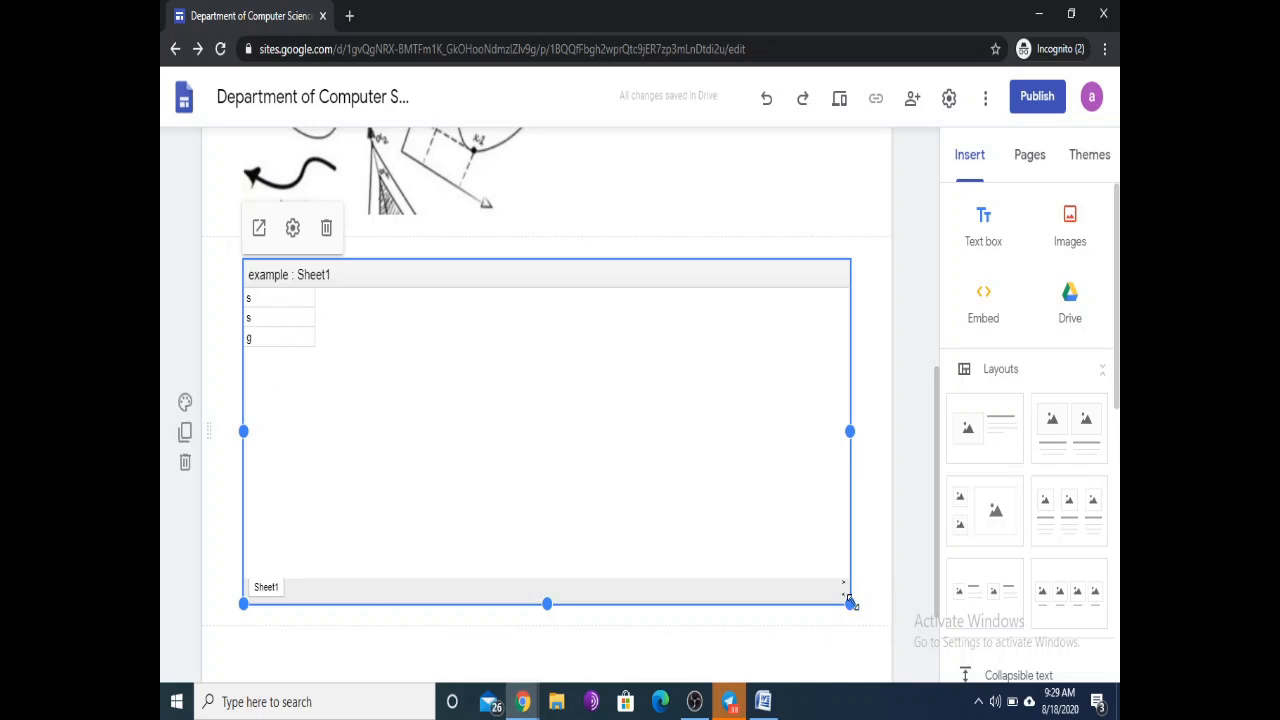
pyautogui.moveTo(850, 603); pyautogui.dragTo(743, 418)
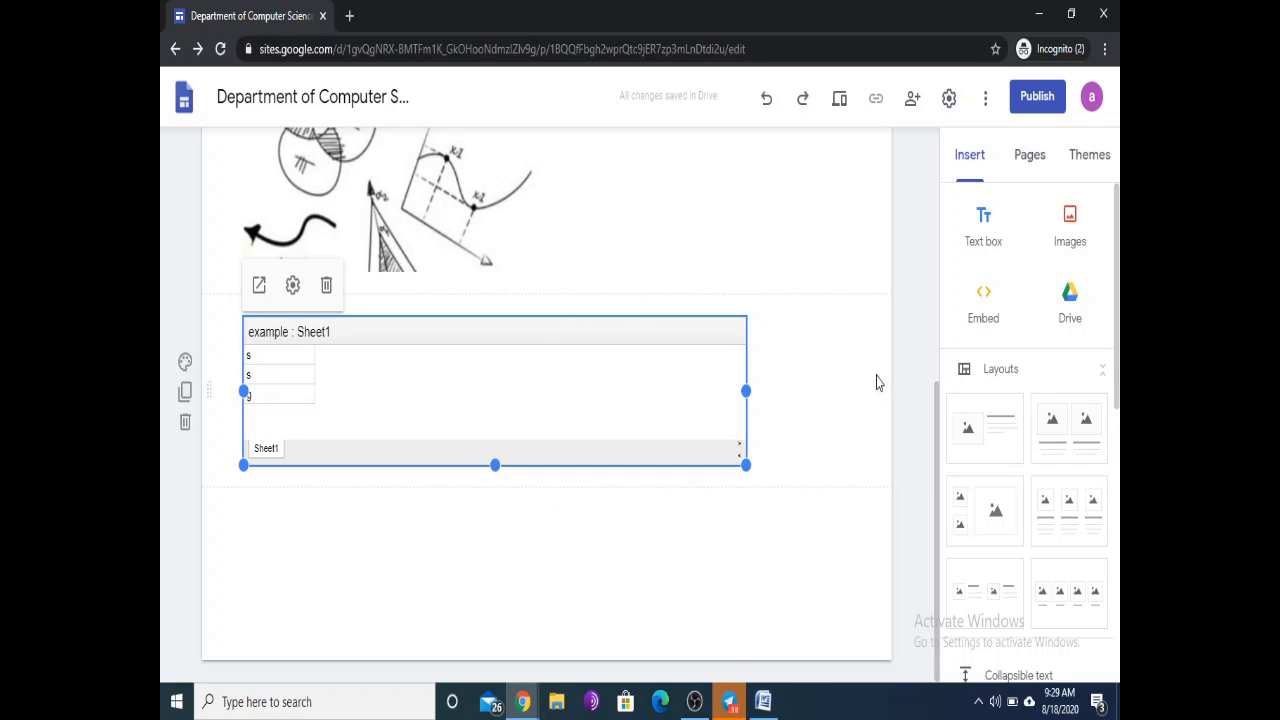
pyautogui.scroll(3, 800, 386)
pyautogui.click(840, 102)
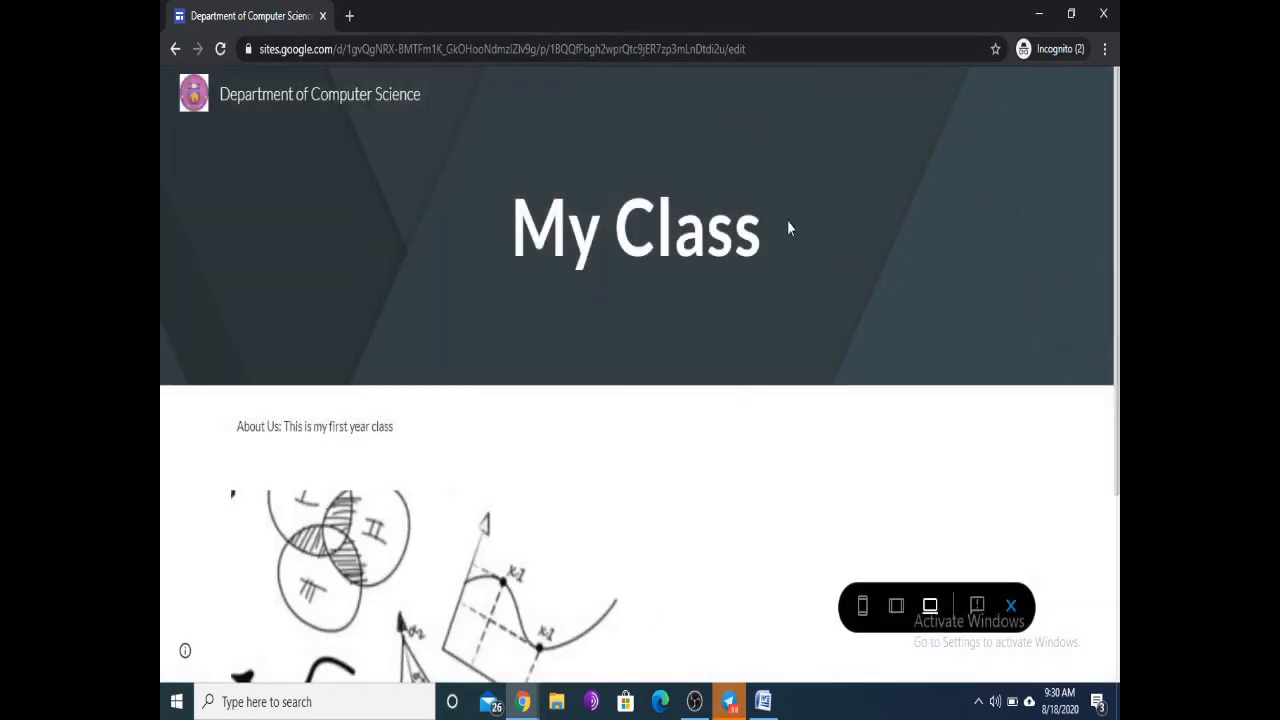
pyautogui.scroll(-3, 660, 212)
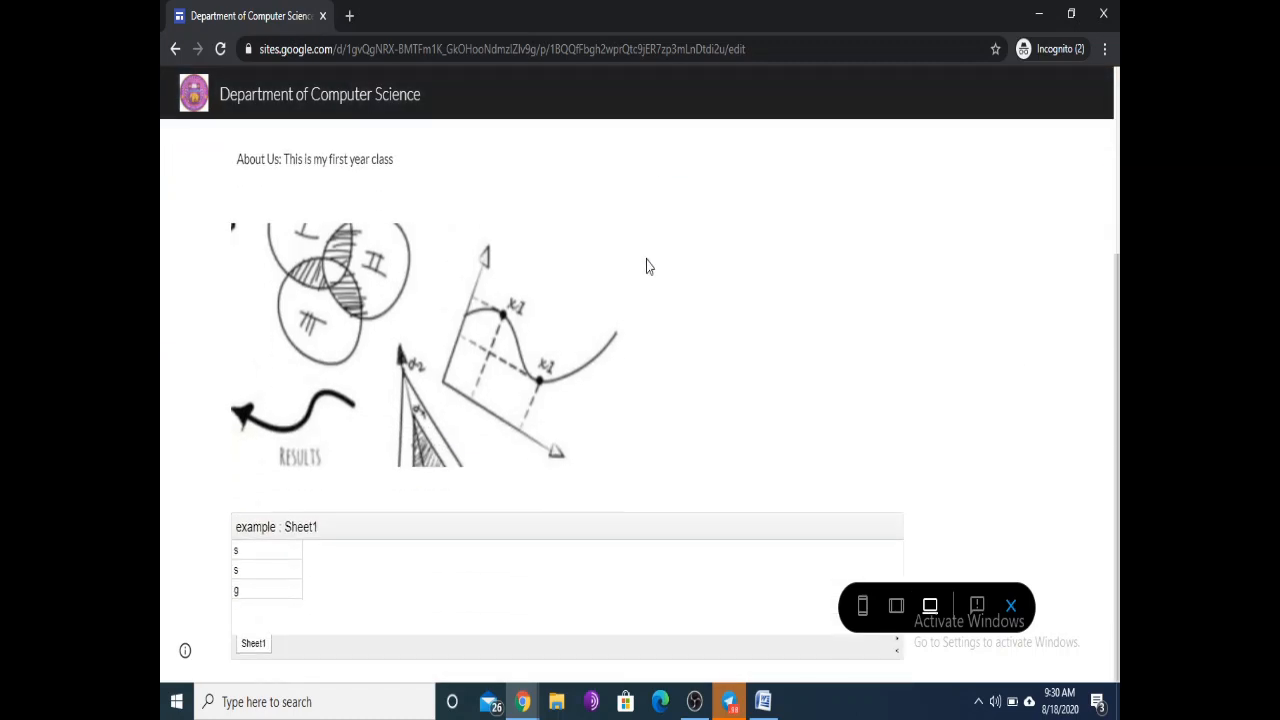
pyautogui.scroll(3, 660, 432)
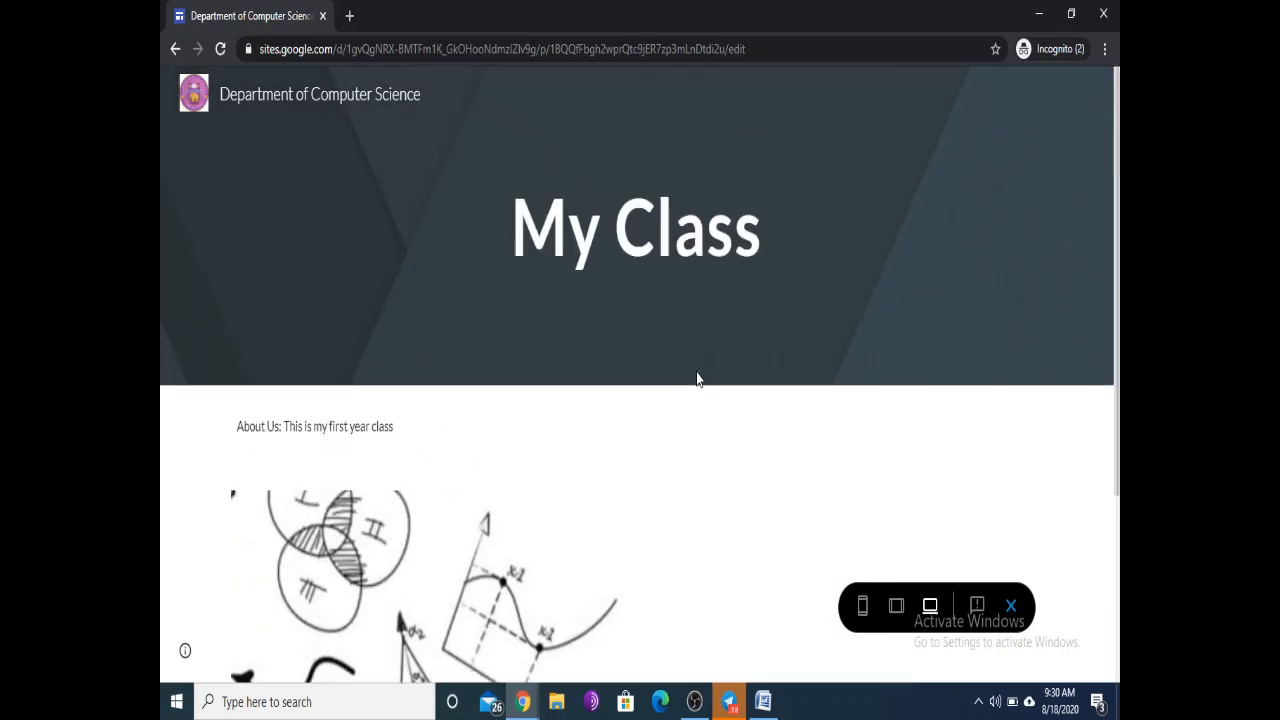
pyautogui.scroll(-3, 698, 383)
pyautogui.scroll(3, 666, 382)
pyautogui.click(175, 49)
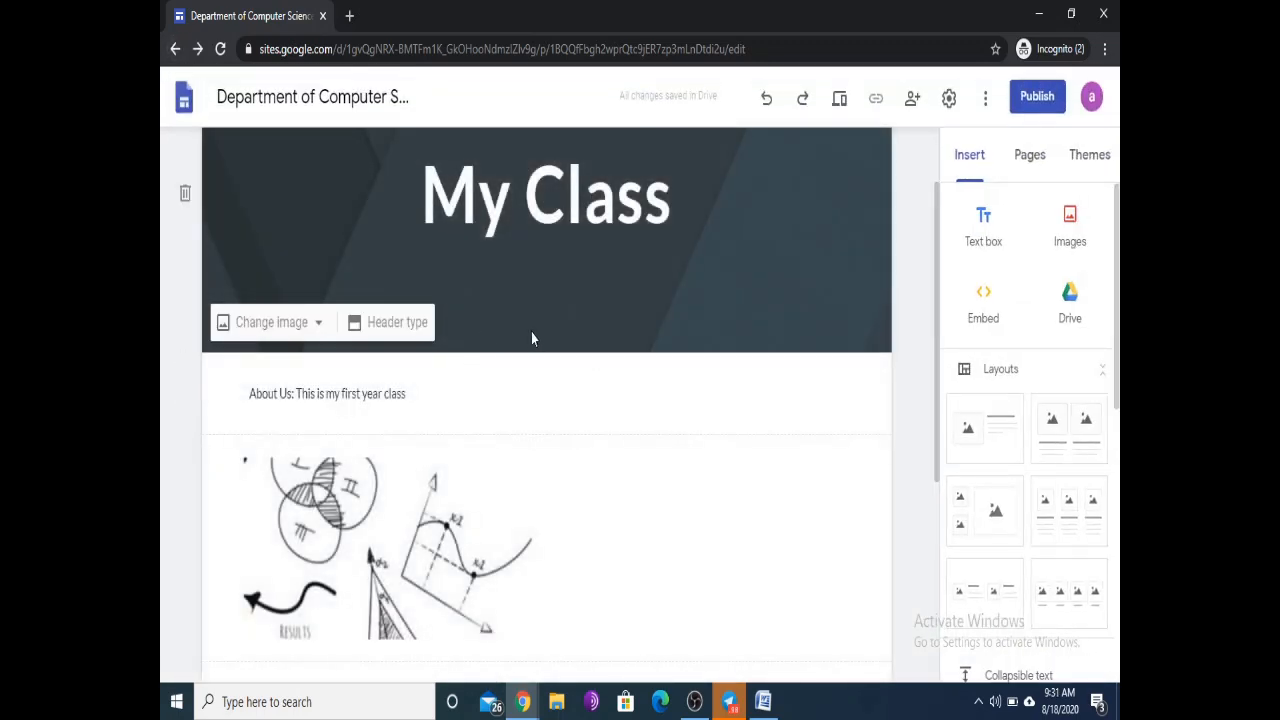
pyautogui.scroll(-3, 531, 339)
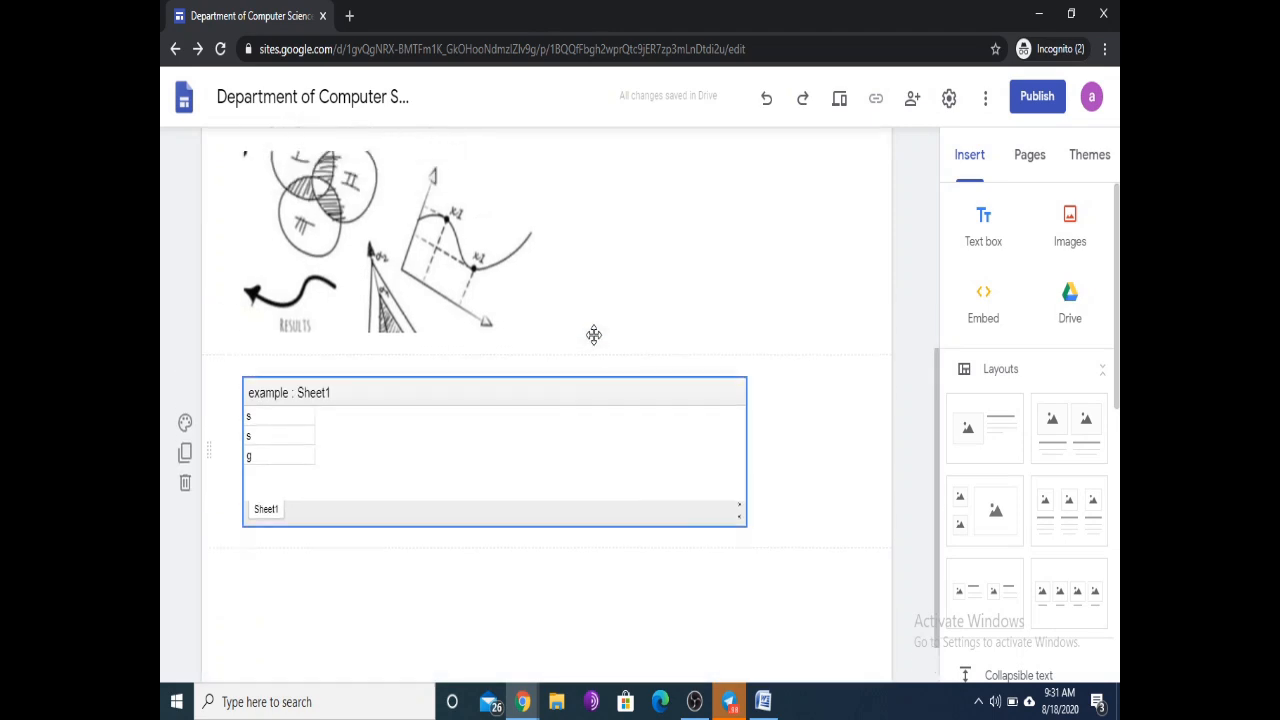
pyautogui.scroll(1, 594, 340)
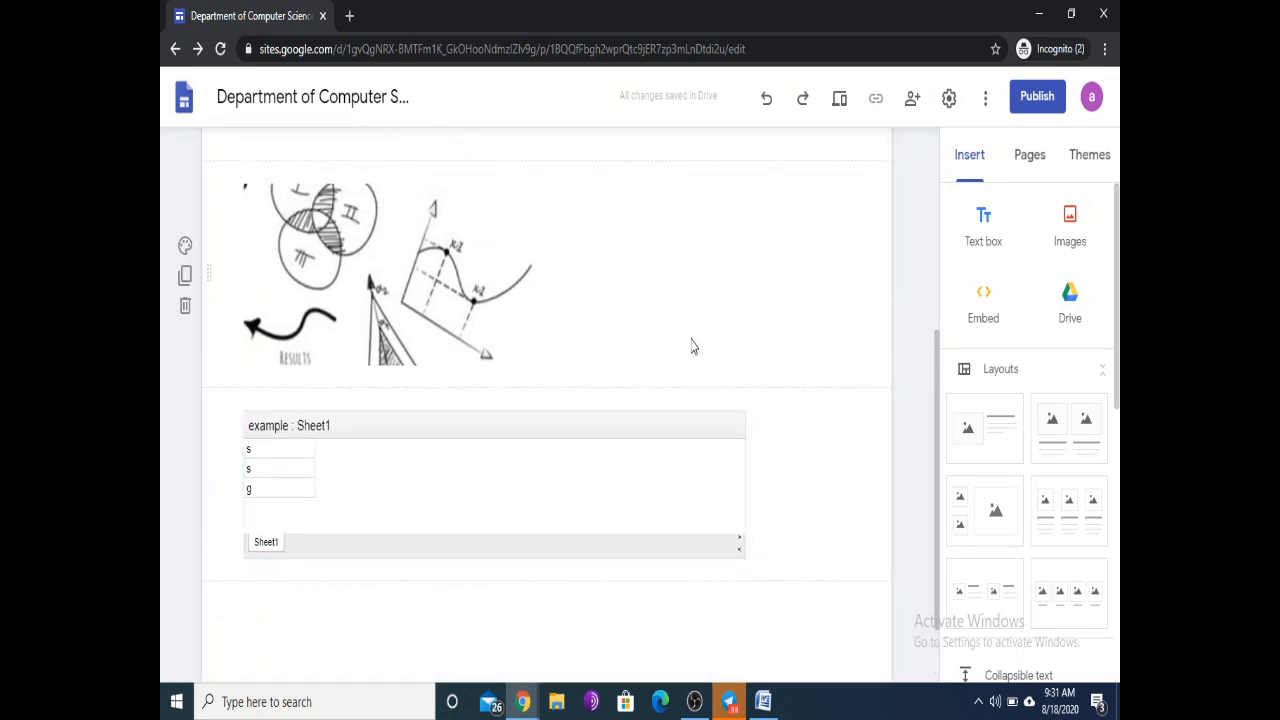
pyautogui.scroll(4, 694, 337)
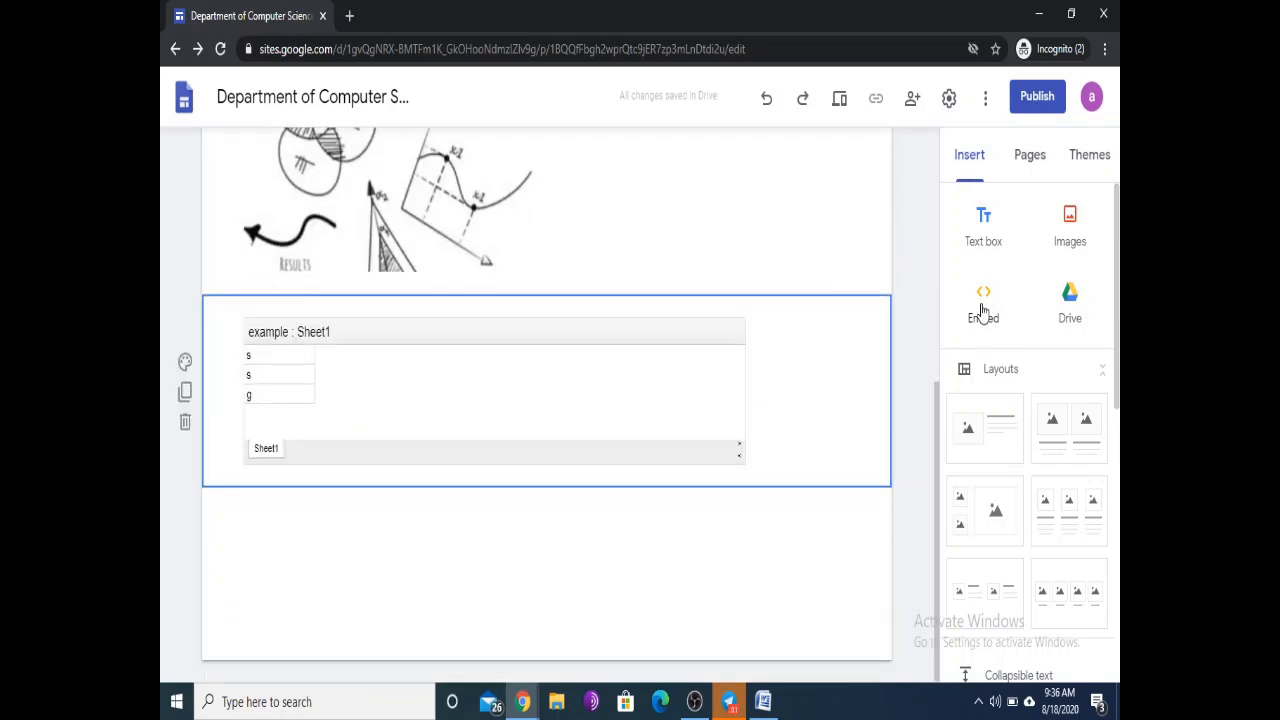
# Step: Open the Embed from the web dialog, viewing Embed code before returning to By URL
pyautogui.scroll(5, 900, 355)
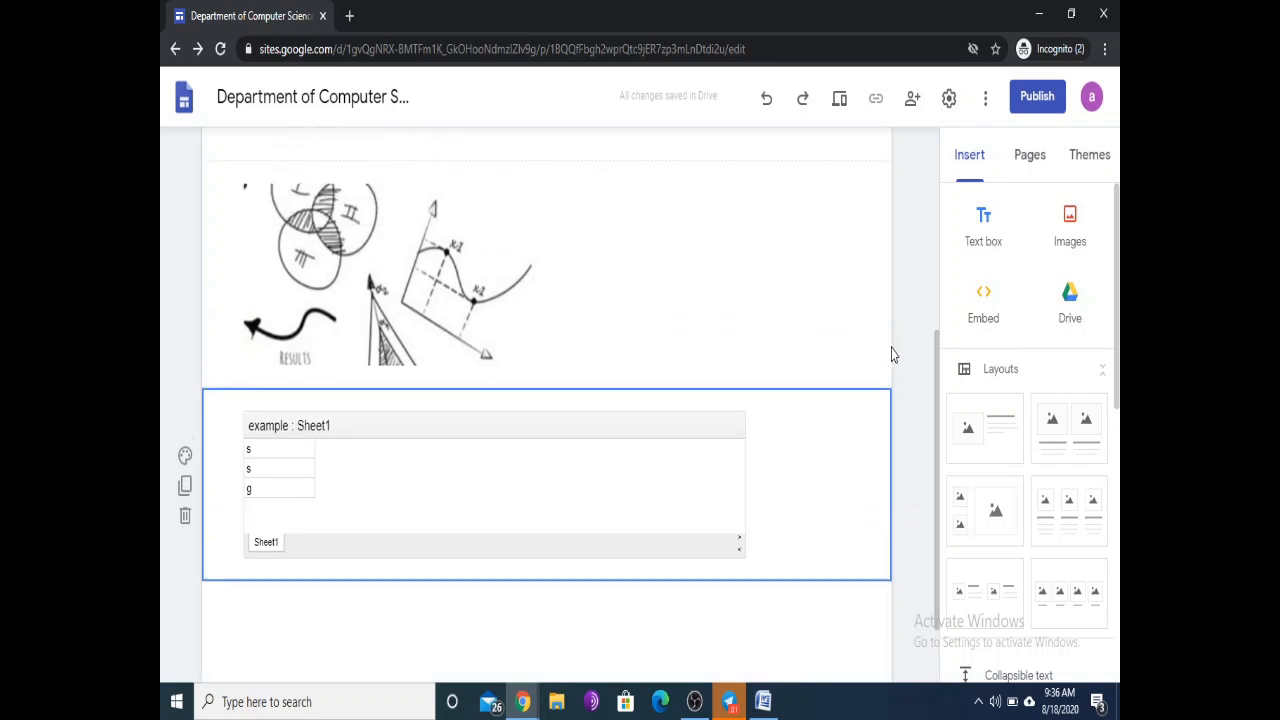
pyautogui.click(983, 300)
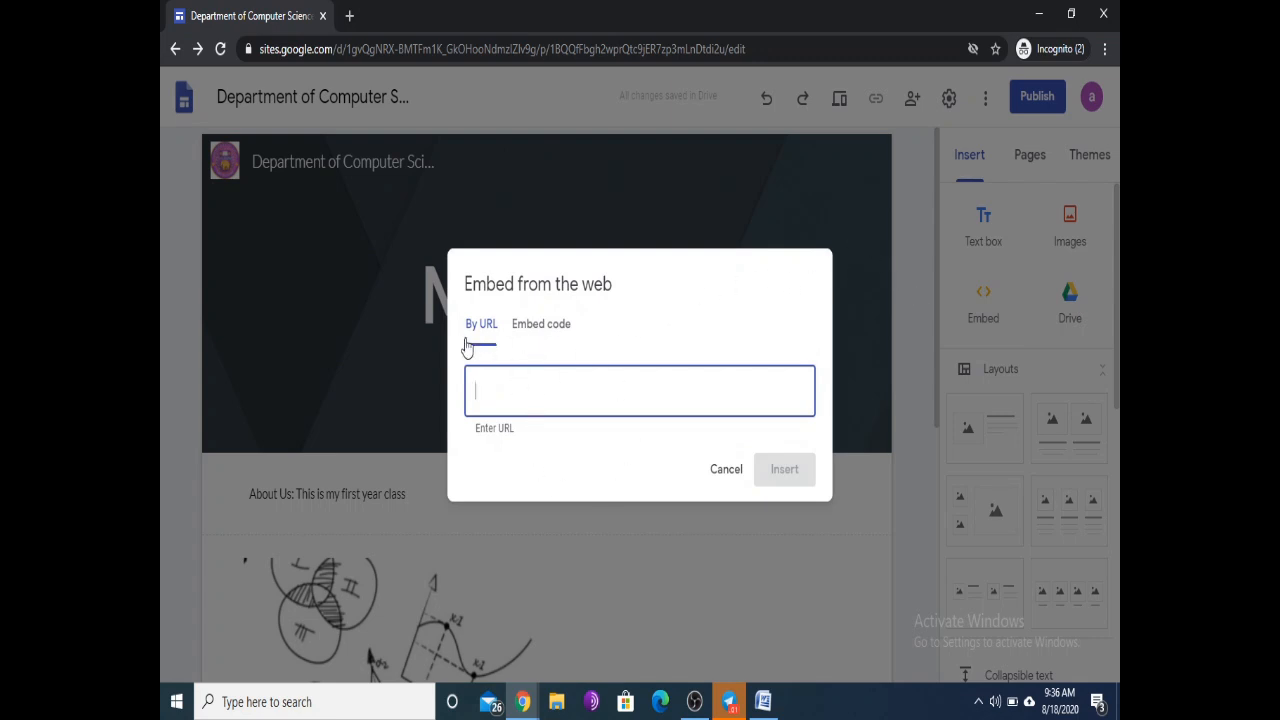
pyautogui.click(533, 330)
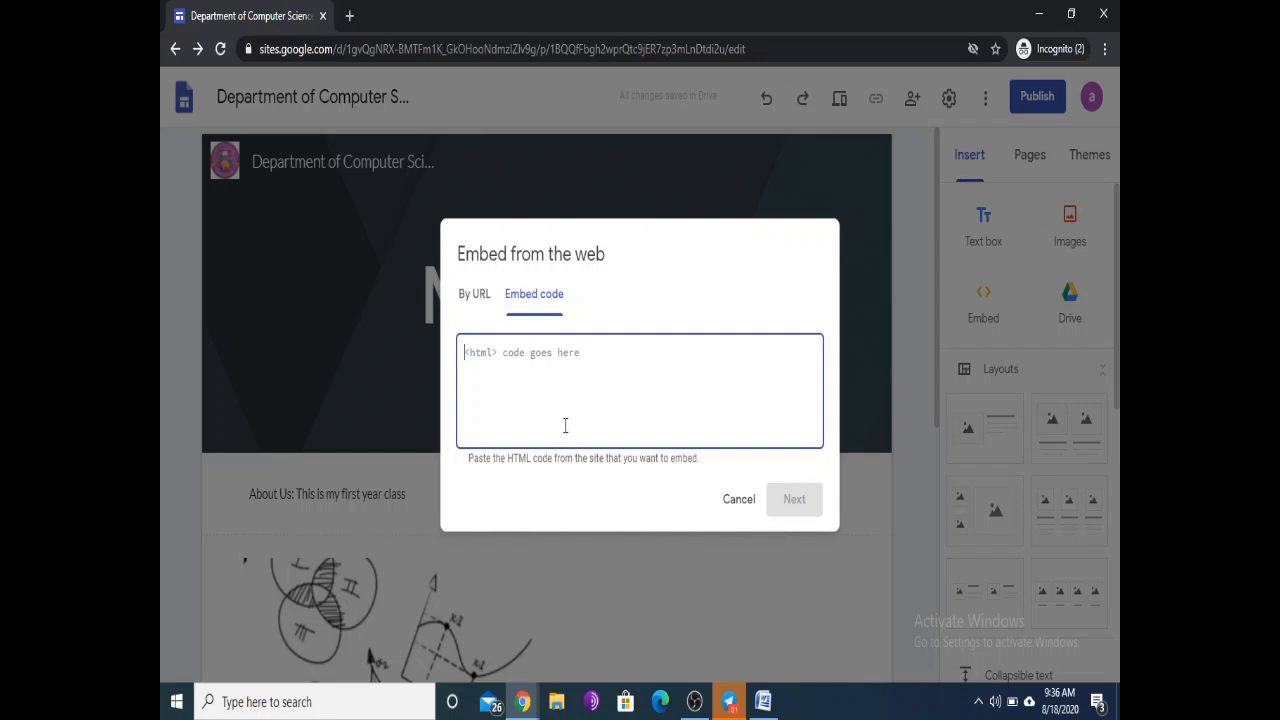
pyautogui.click(477, 297)
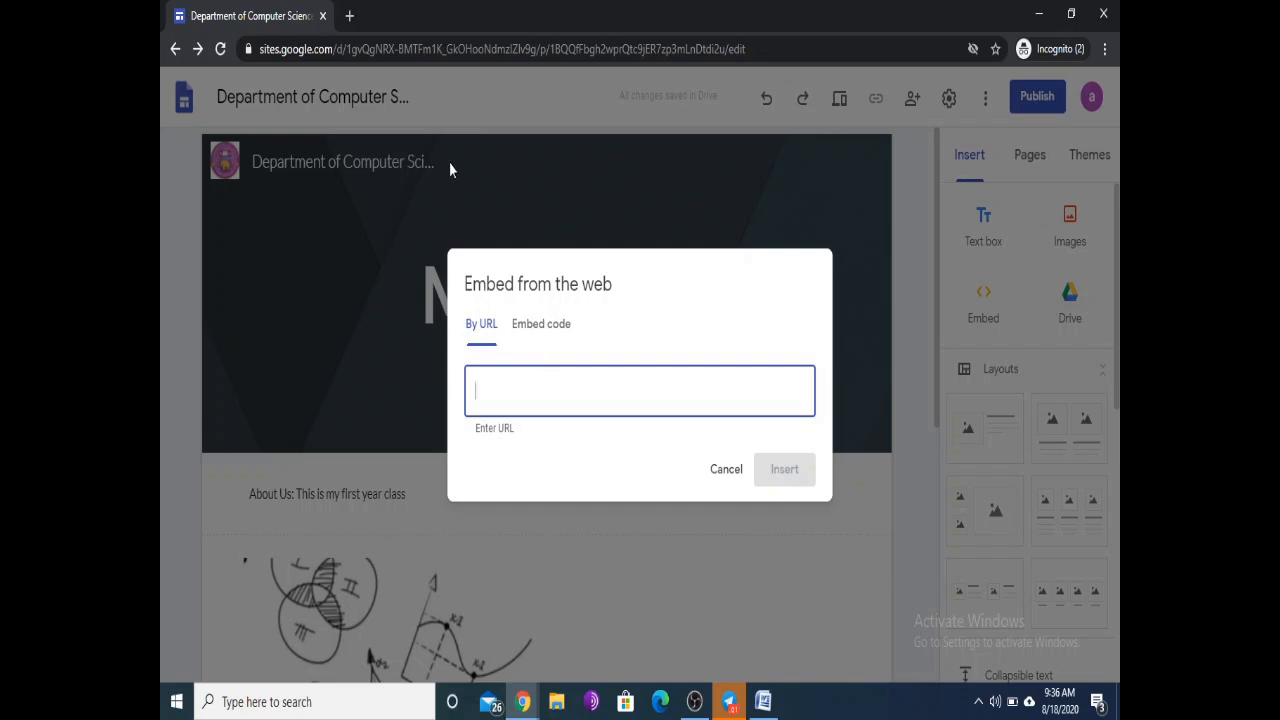
pyautogui.click(350, 16)
# Step: Load the Ramanujan College homepage at ramanujancollege.ac.in in the new tab
pyautogui.moveTo(355, 15)
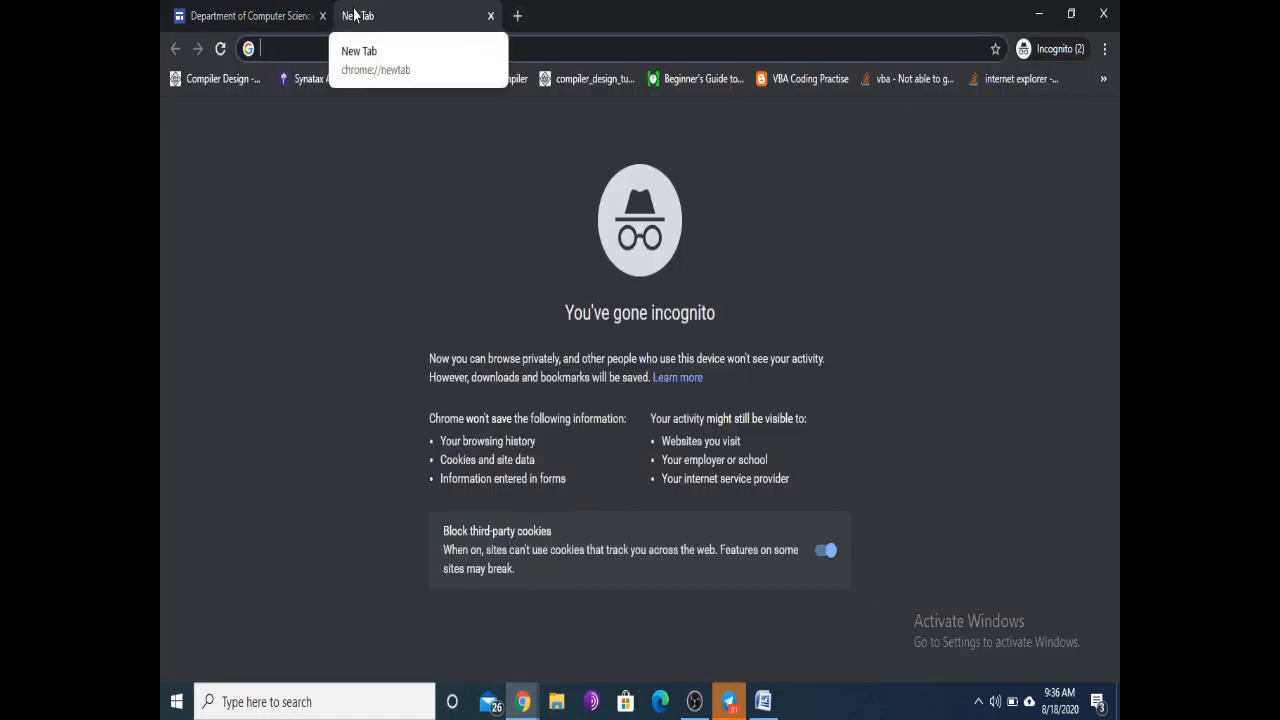
pyautogui.write('rama')
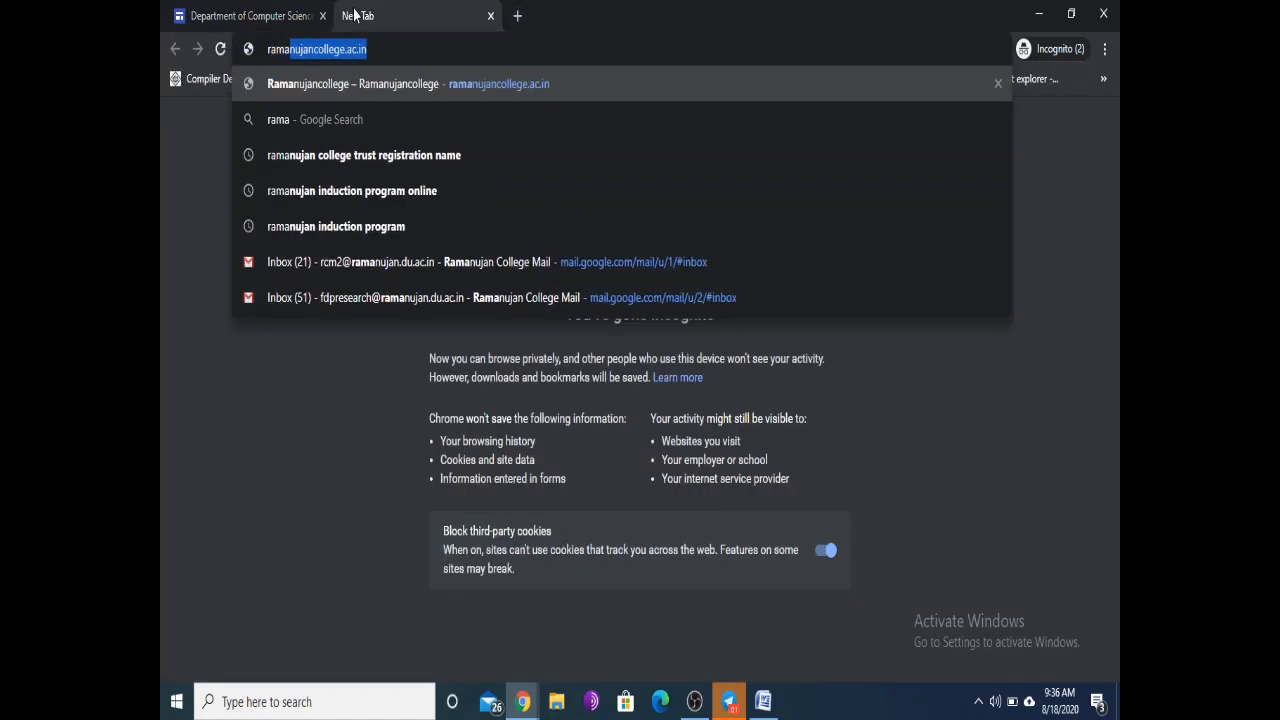
pyautogui.press('Return')
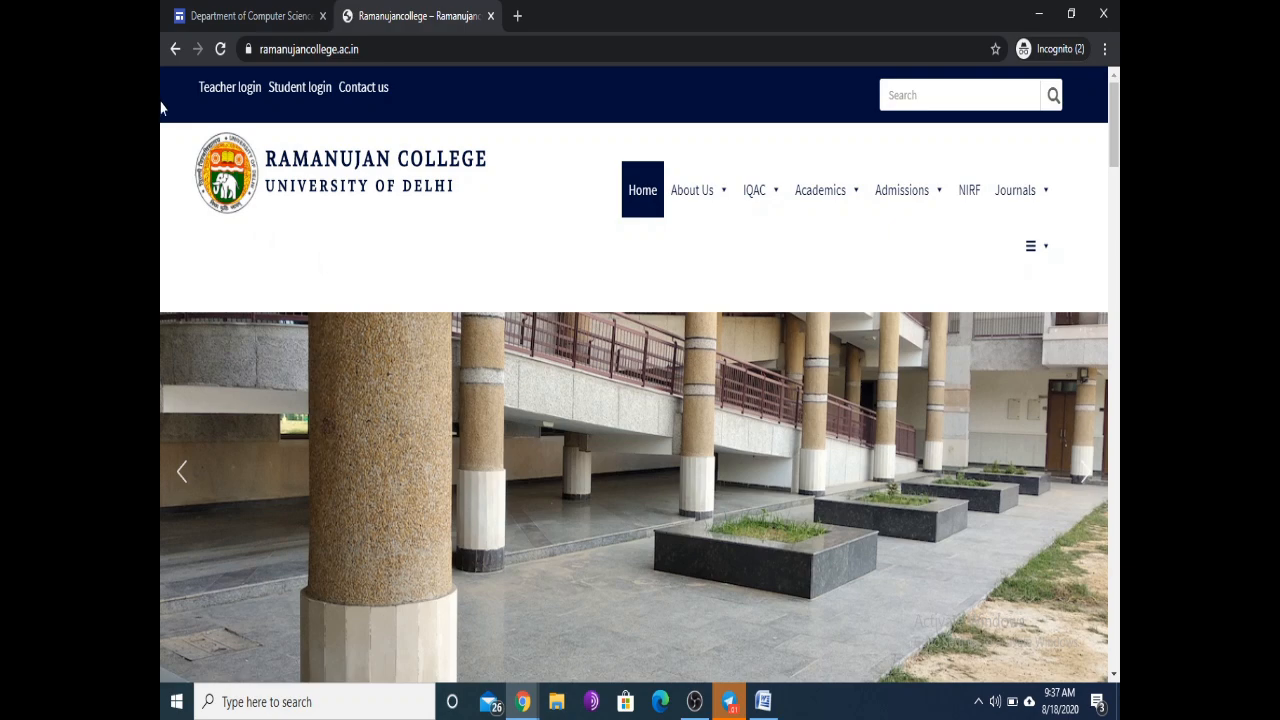
pyautogui.scroll(-5, 590, 310)
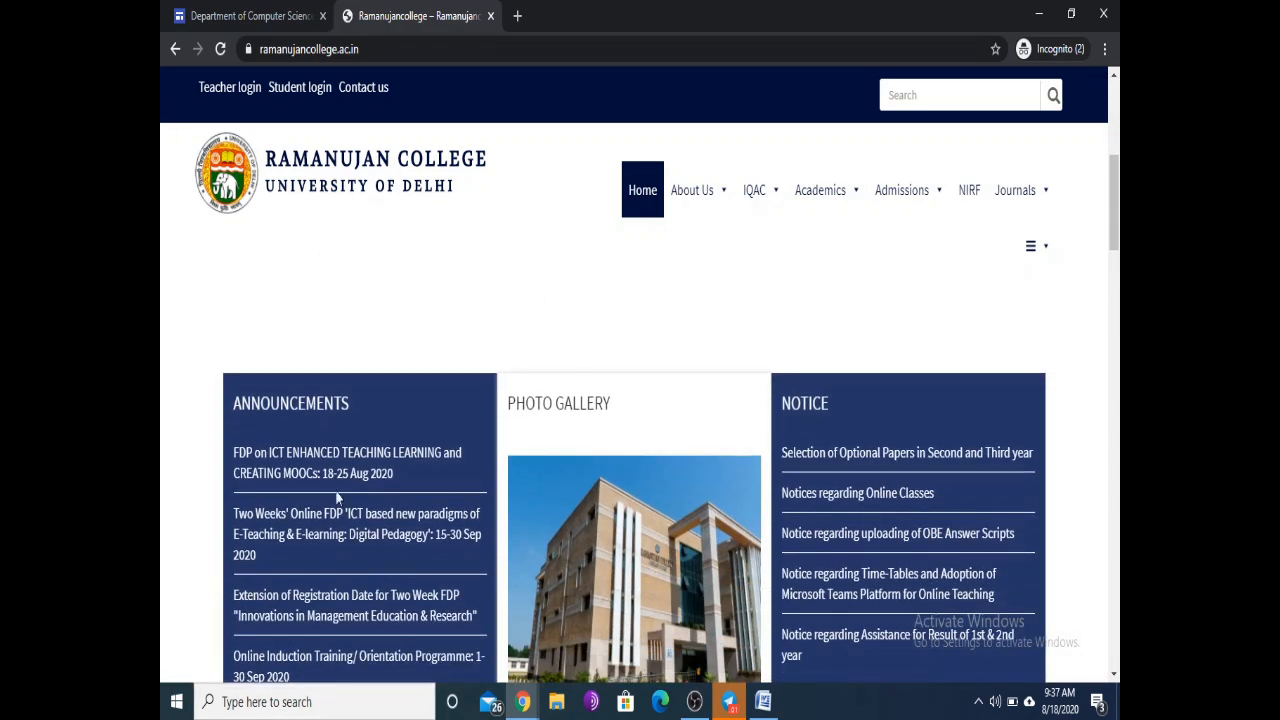
pyautogui.scroll(-3, 802, 298)
pyautogui.scroll(-15, 750, 360)
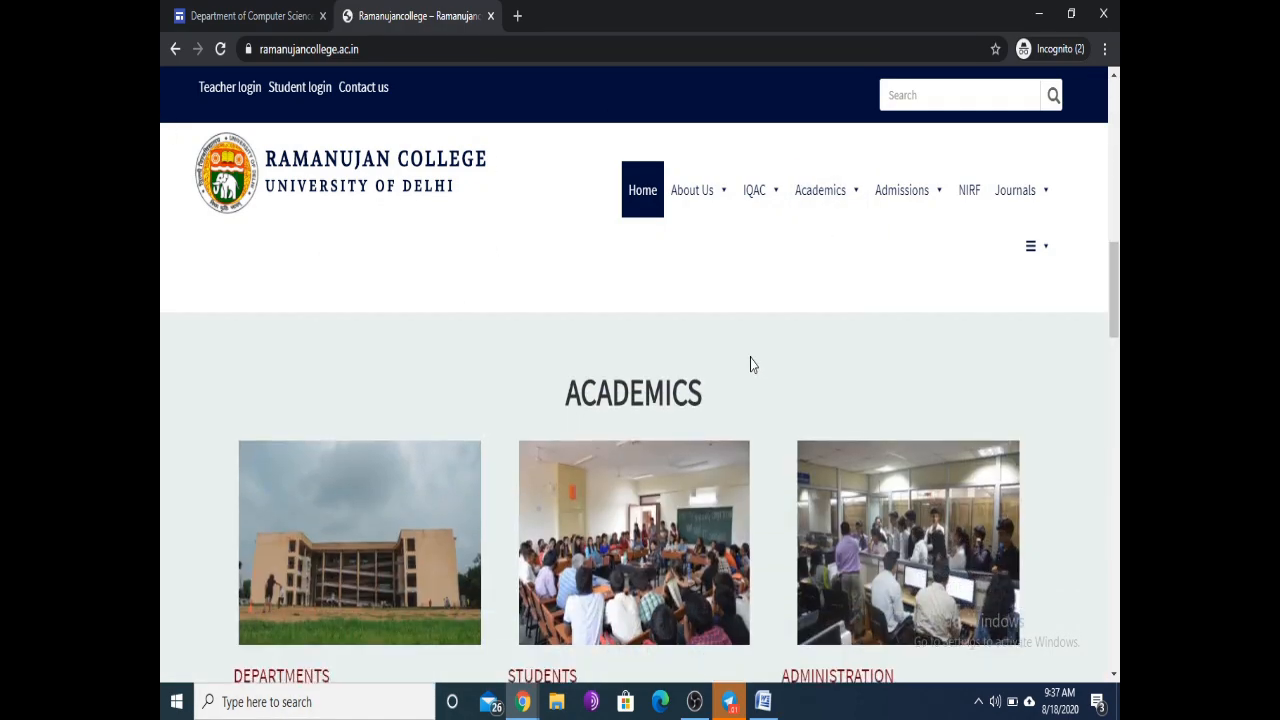
pyautogui.scroll(6, 712, 306)
pyautogui.scroll(4, 712, 301)
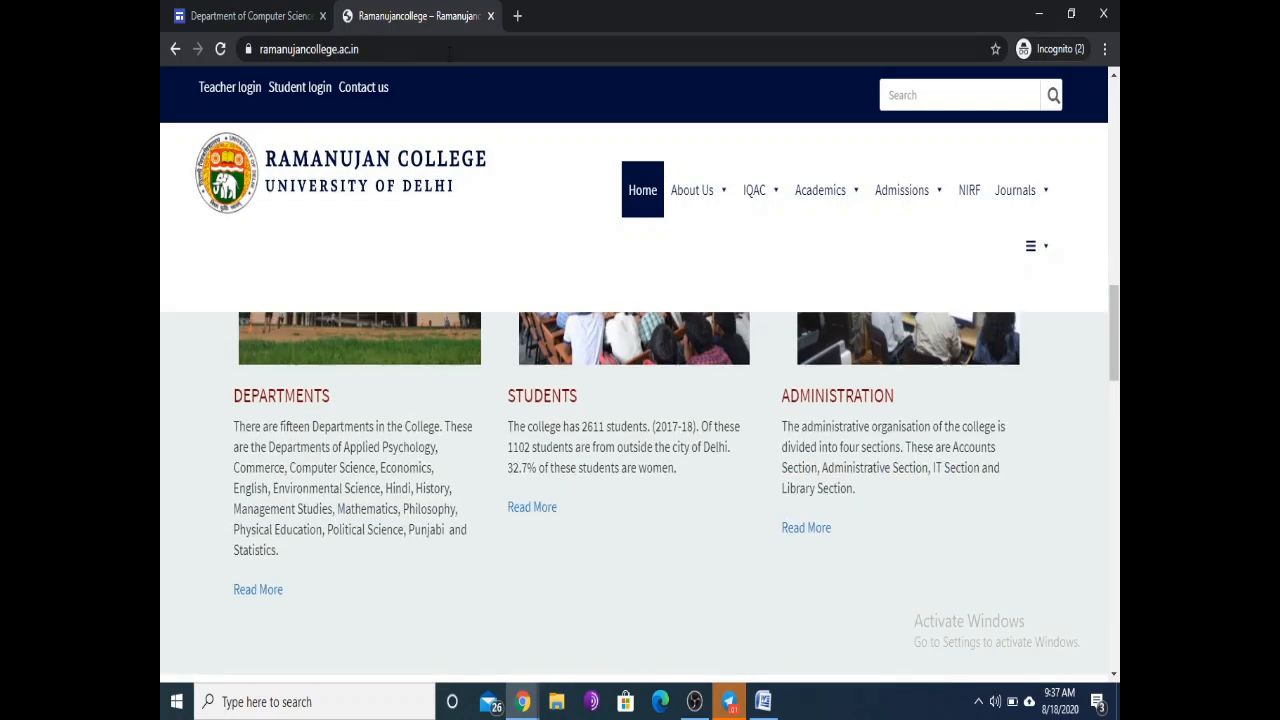
# Step: Copy the ramanujancollege.ac.in address from the address bar
pyautogui.click(417, 48)
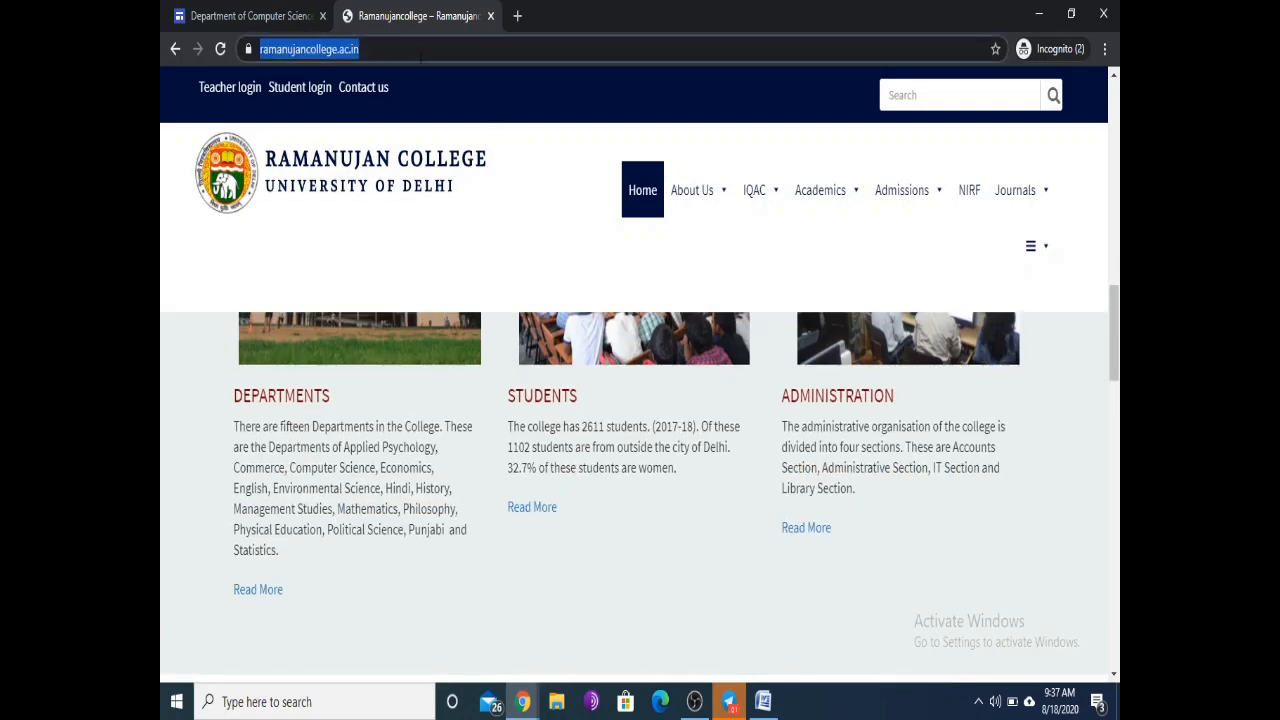
pyautogui.rightClick(346, 52)
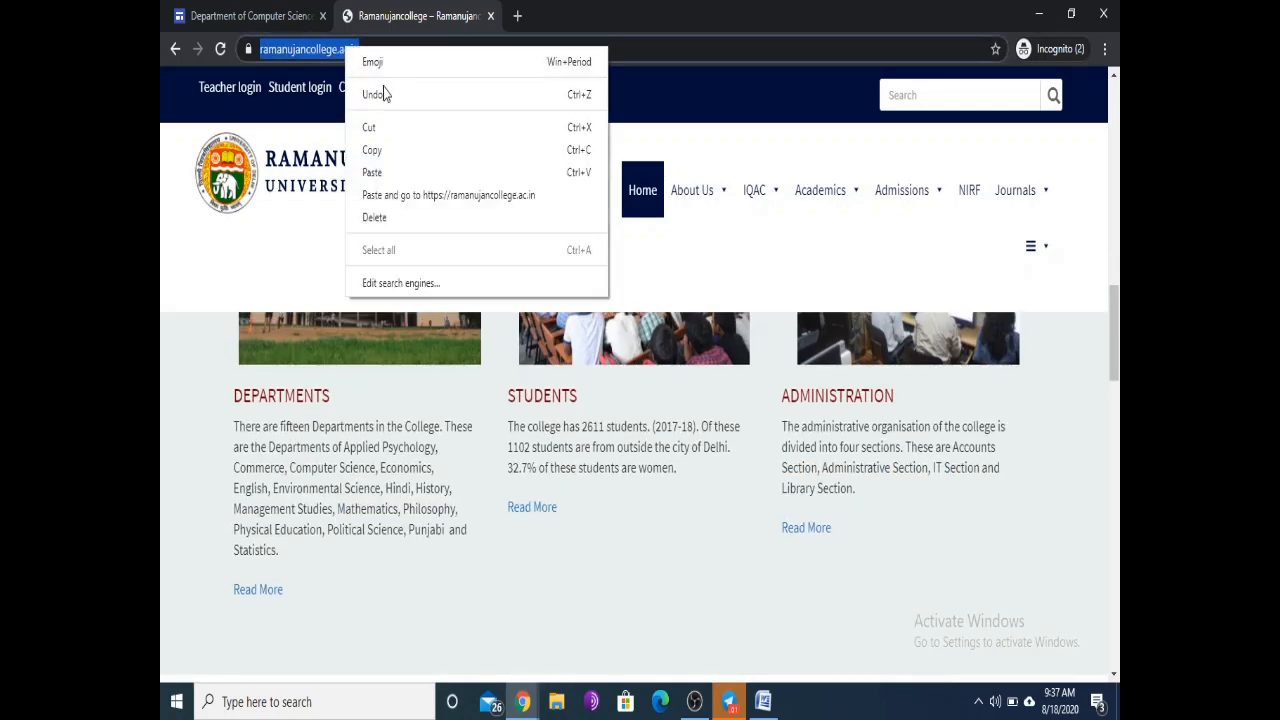
pyautogui.click(381, 150)
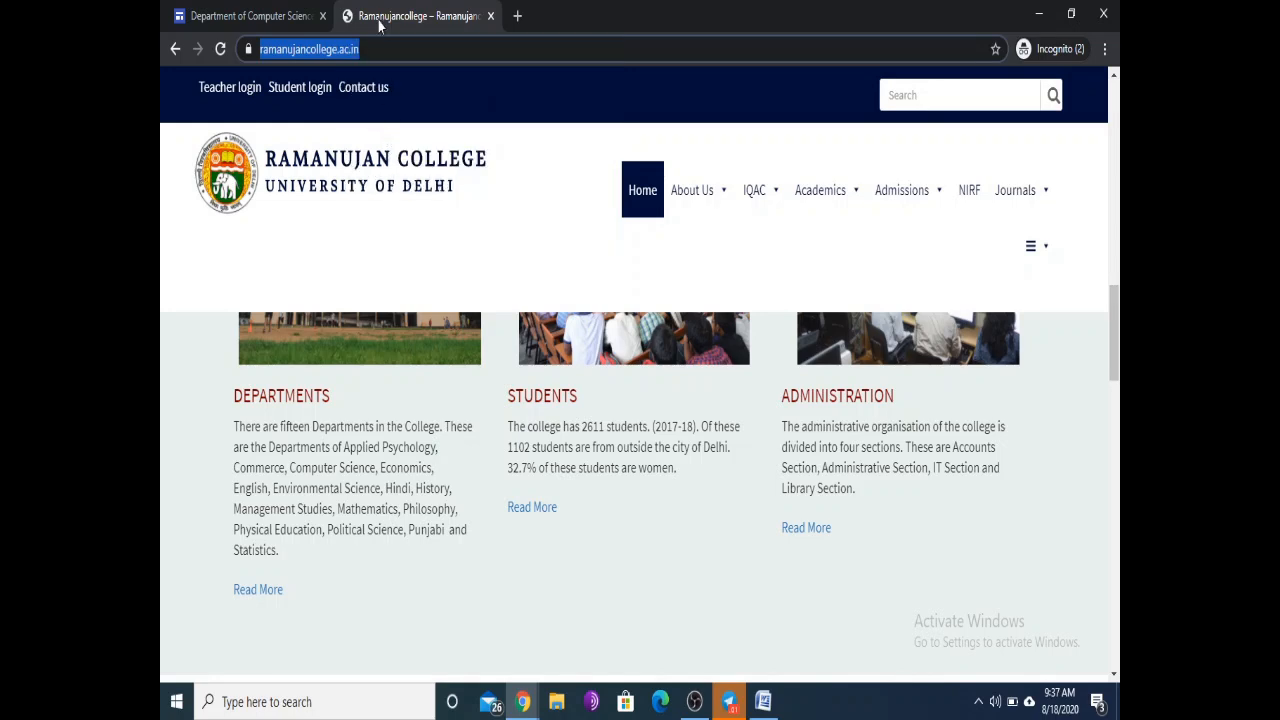
# Step: Paste the Ramanujan College URL into the embed dialog and insert it as the whole page
pyautogui.click(285, 18)
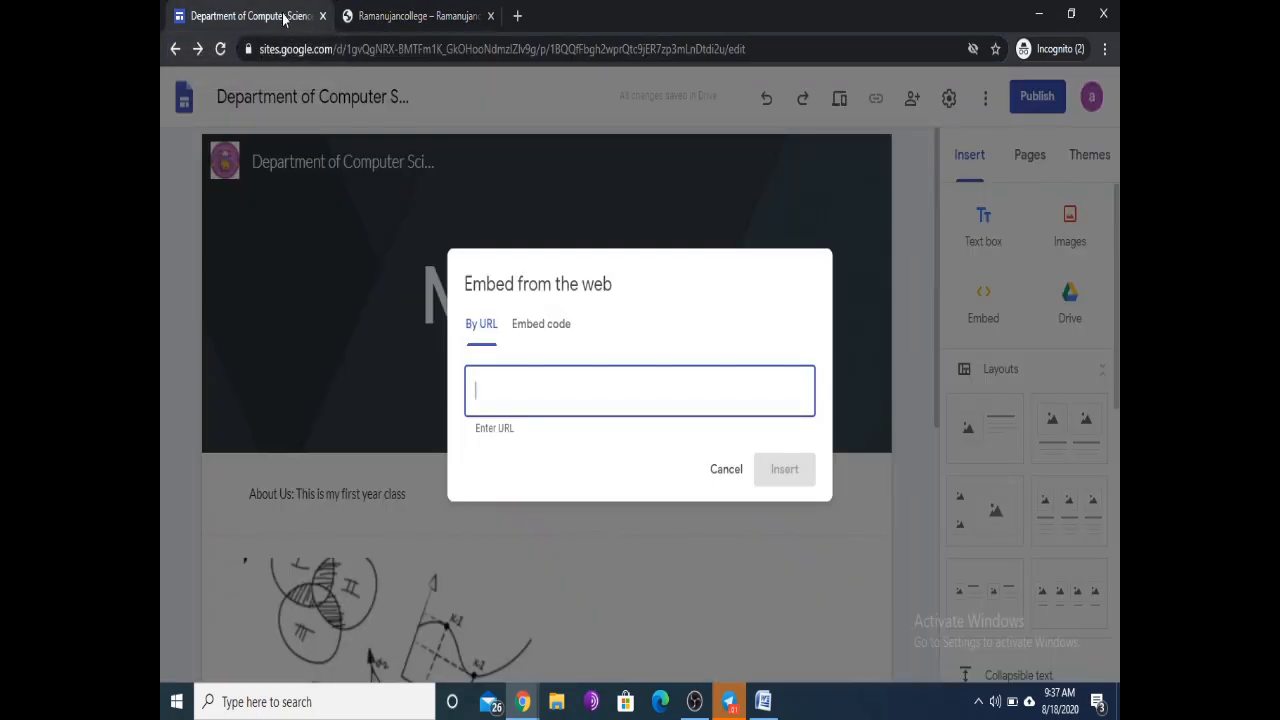
pyautogui.rightClick(519, 394)
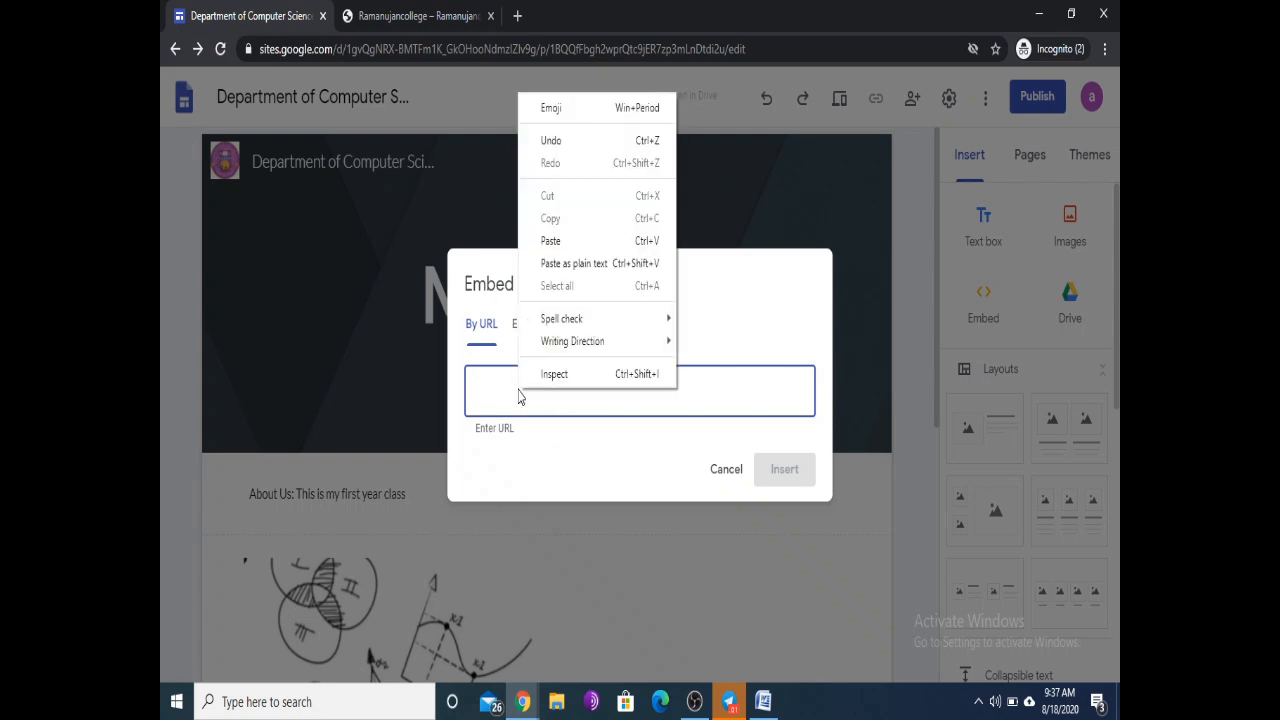
pyautogui.click(550, 241)
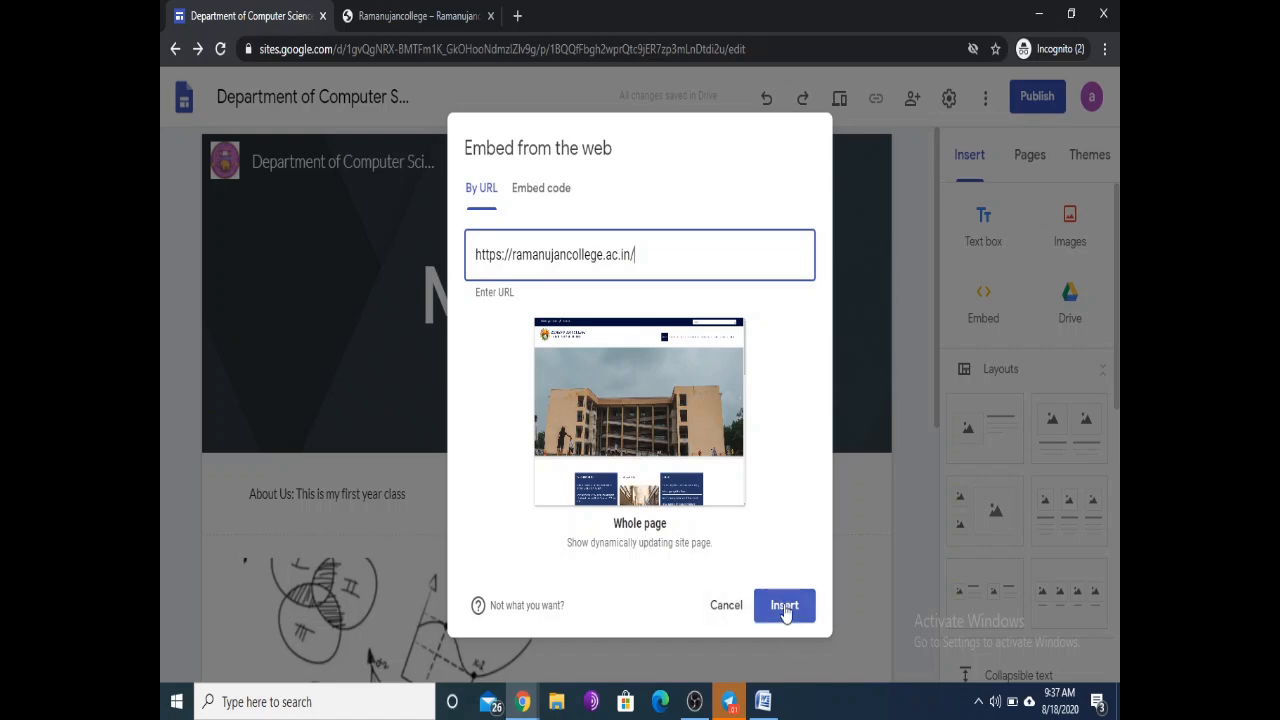
pyautogui.click(784, 608)
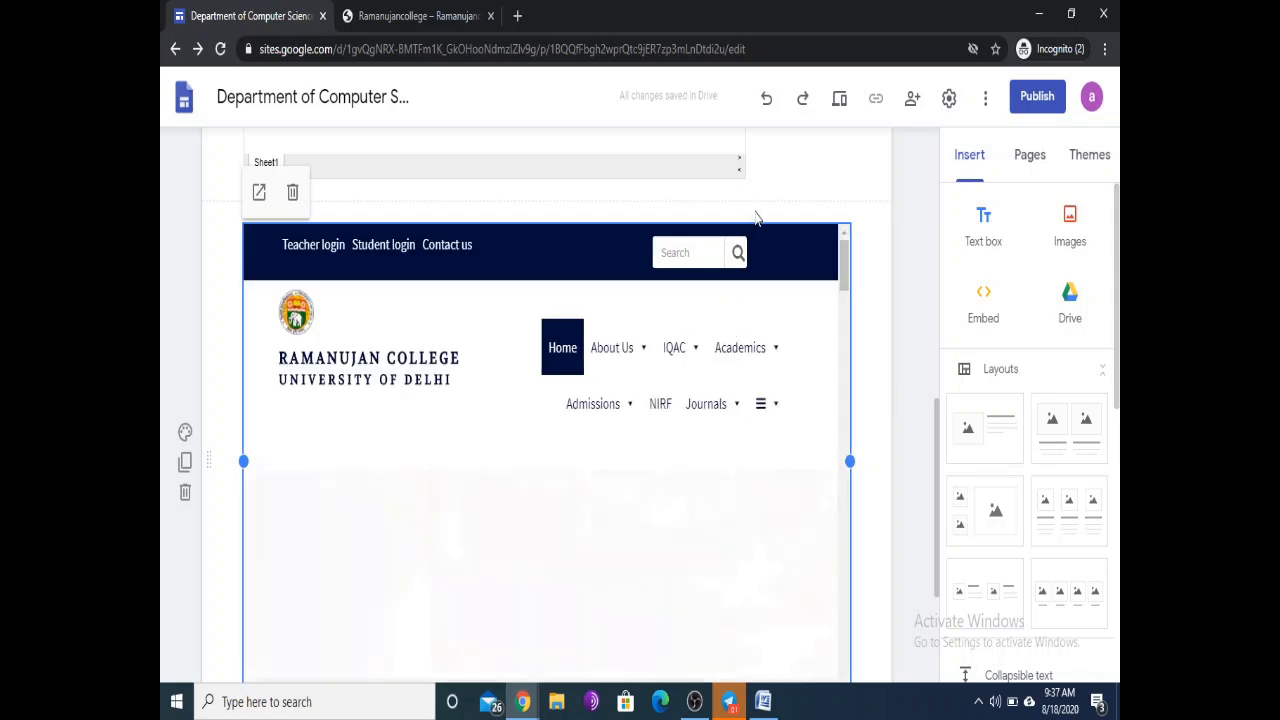
pyautogui.scroll(-1, 832, 203)
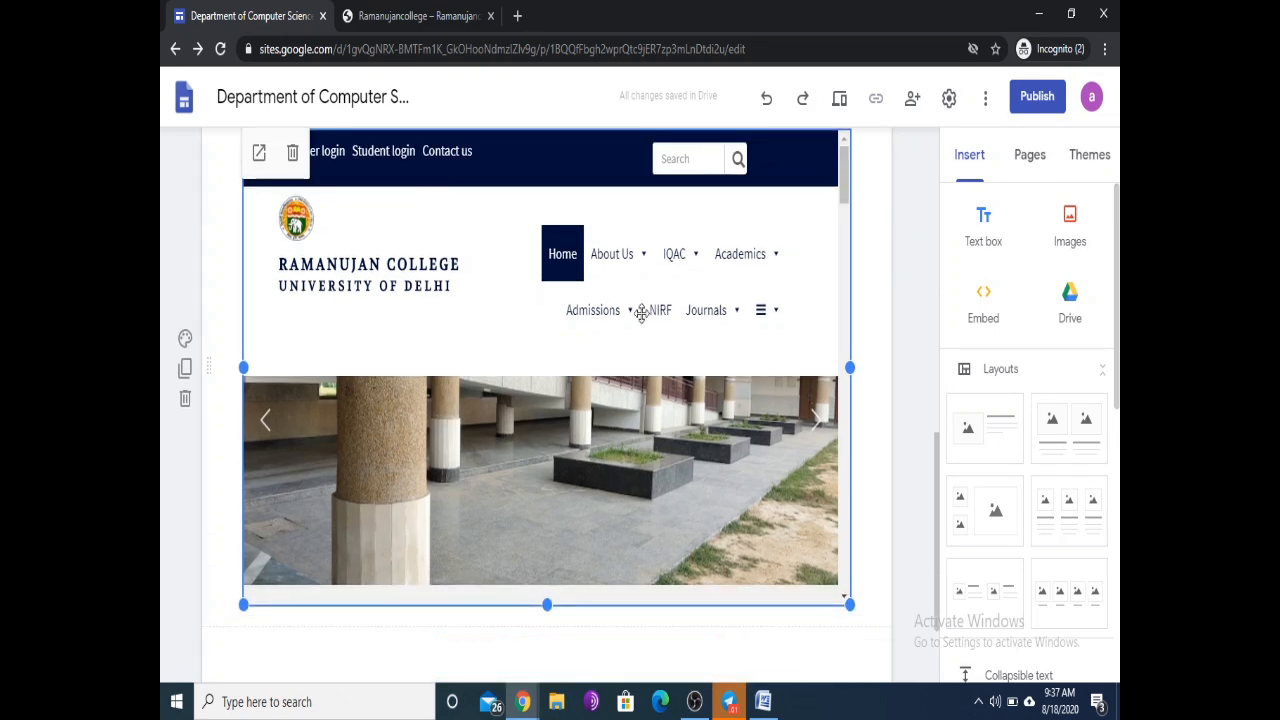
pyautogui.scroll(8, 691, 258)
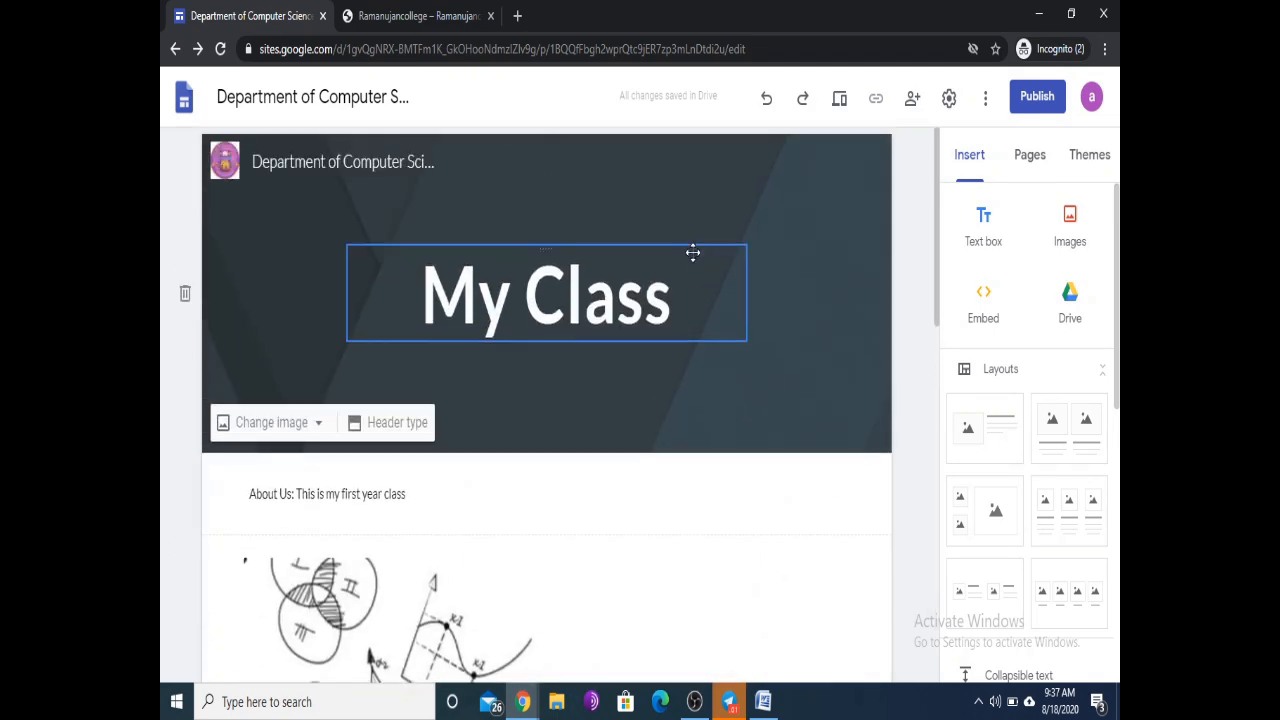
pyautogui.scroll(-10, 692, 260)
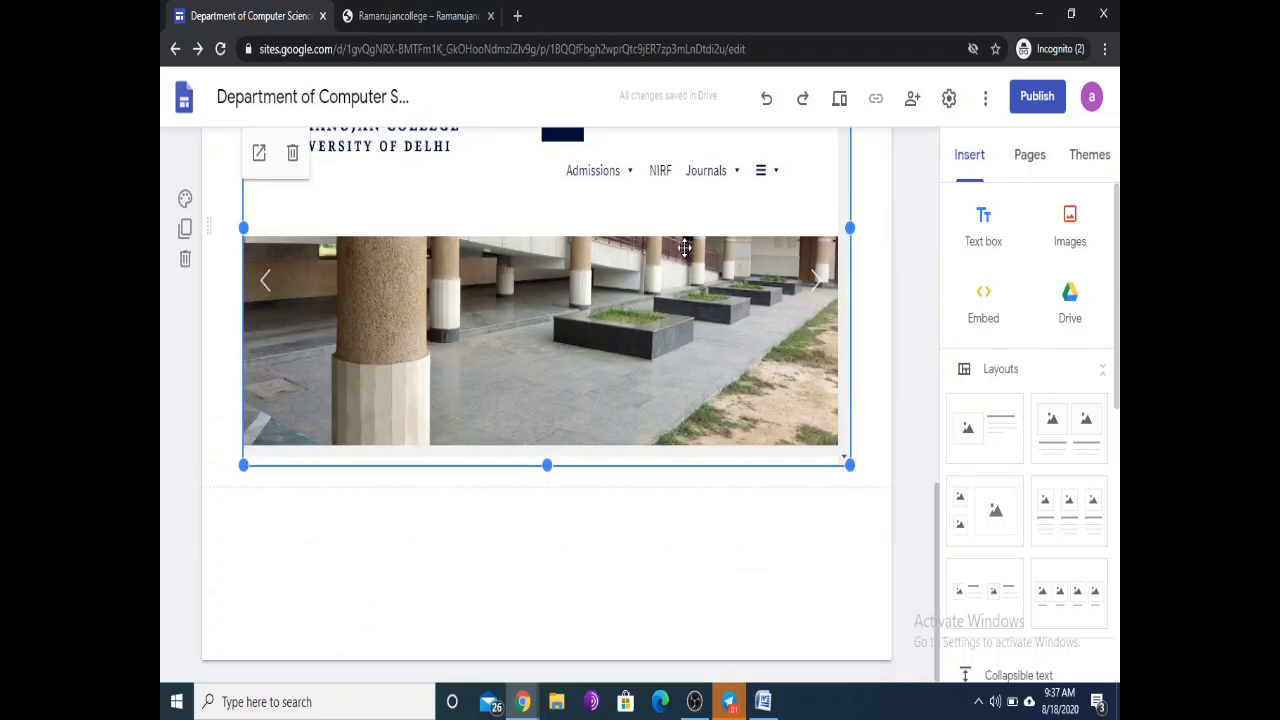
pyautogui.scroll(7, 686, 256)
pyautogui.scroll(3, 686, 256)
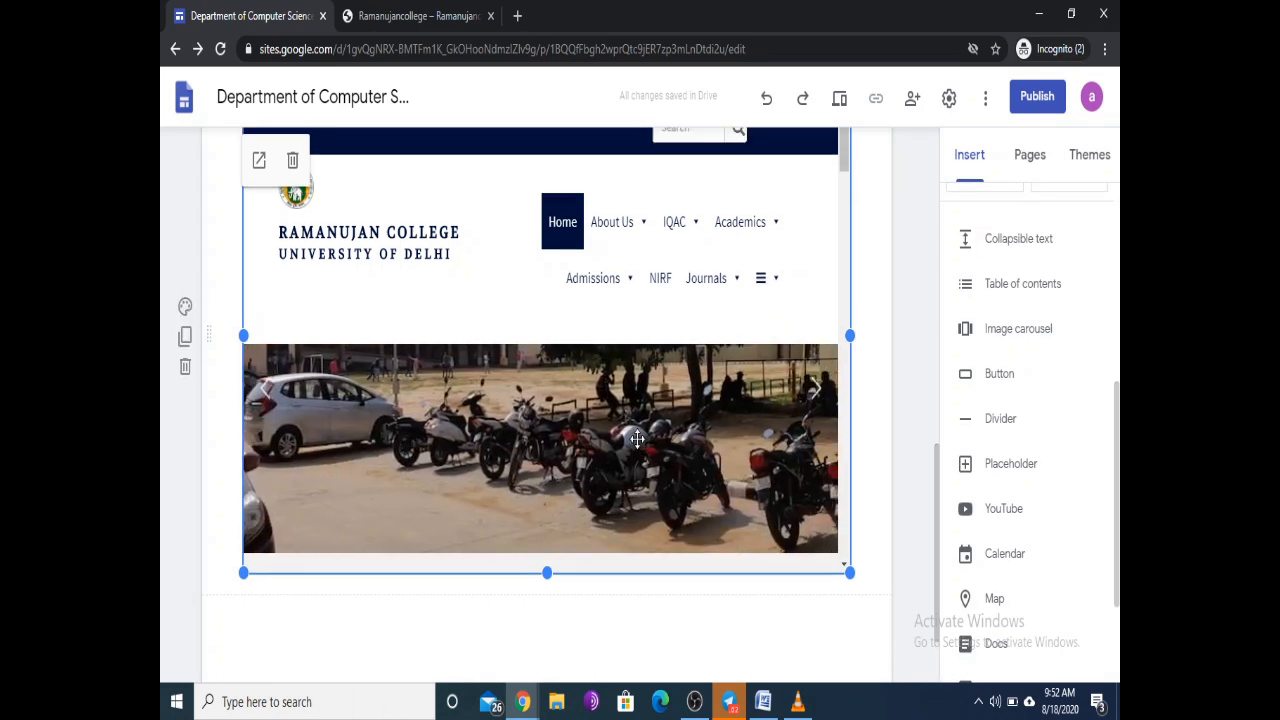
pyautogui.scroll(3, 740, 300)
pyautogui.scroll(5, 1000, 560)
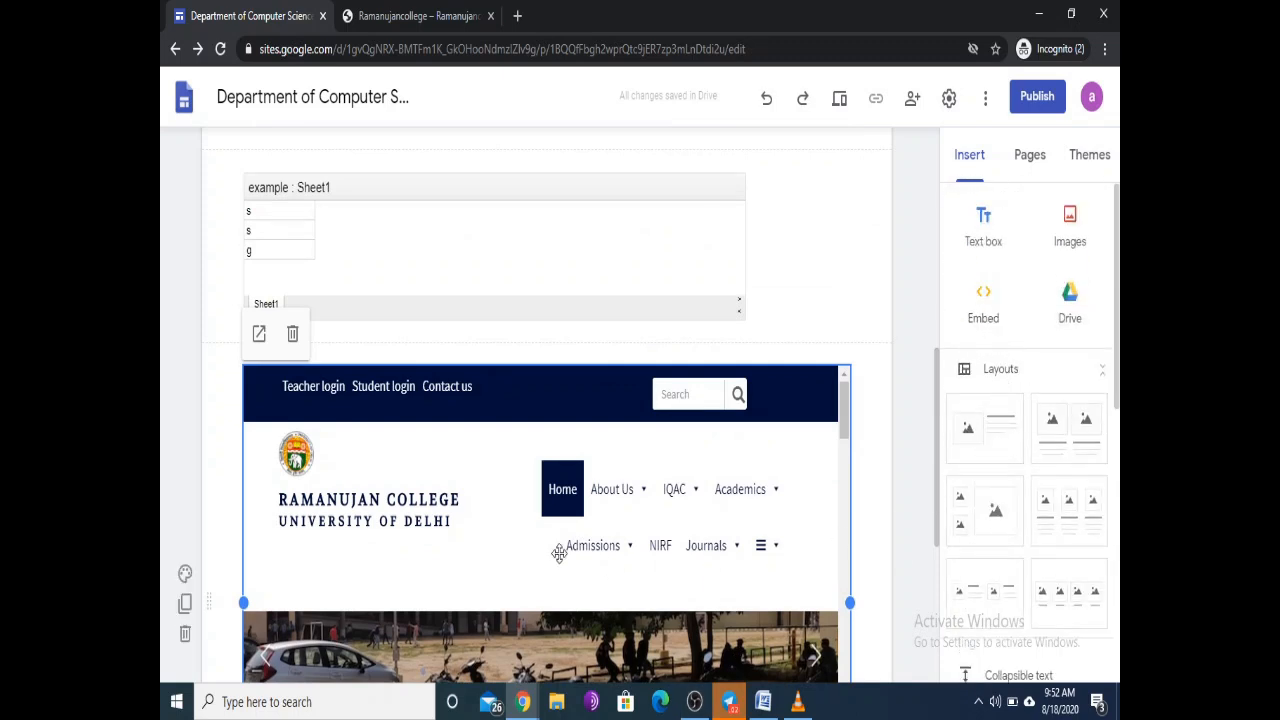
# Step: Preview the My Class site and open the first announcement in the embedded college homepage
pyautogui.click(839, 101)
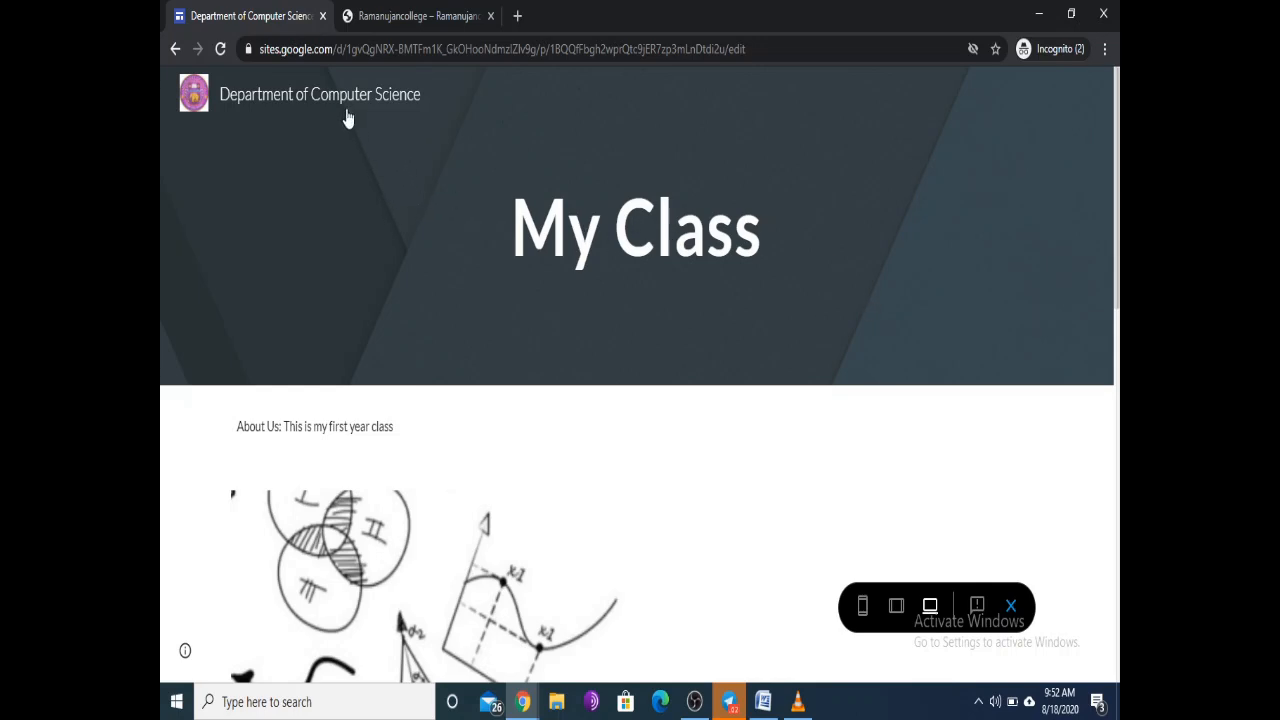
pyautogui.scroll(-4, 431, 140)
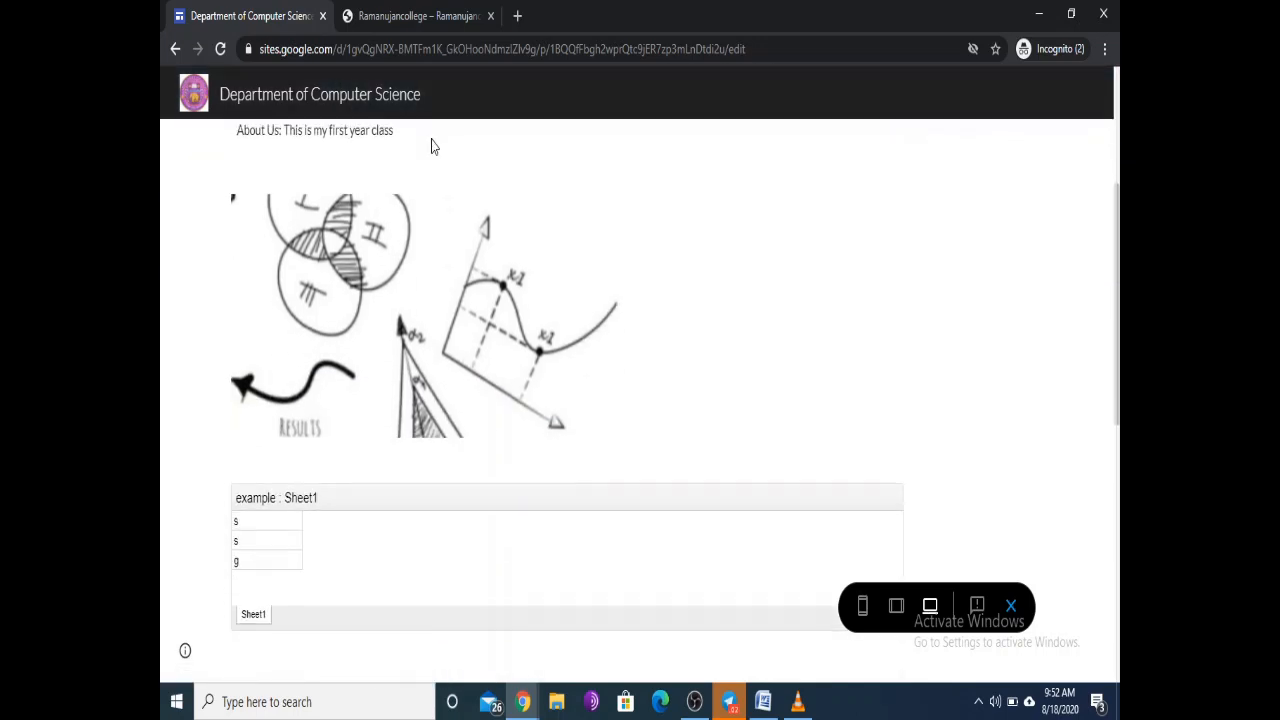
pyautogui.scroll(-2, 395, 300)
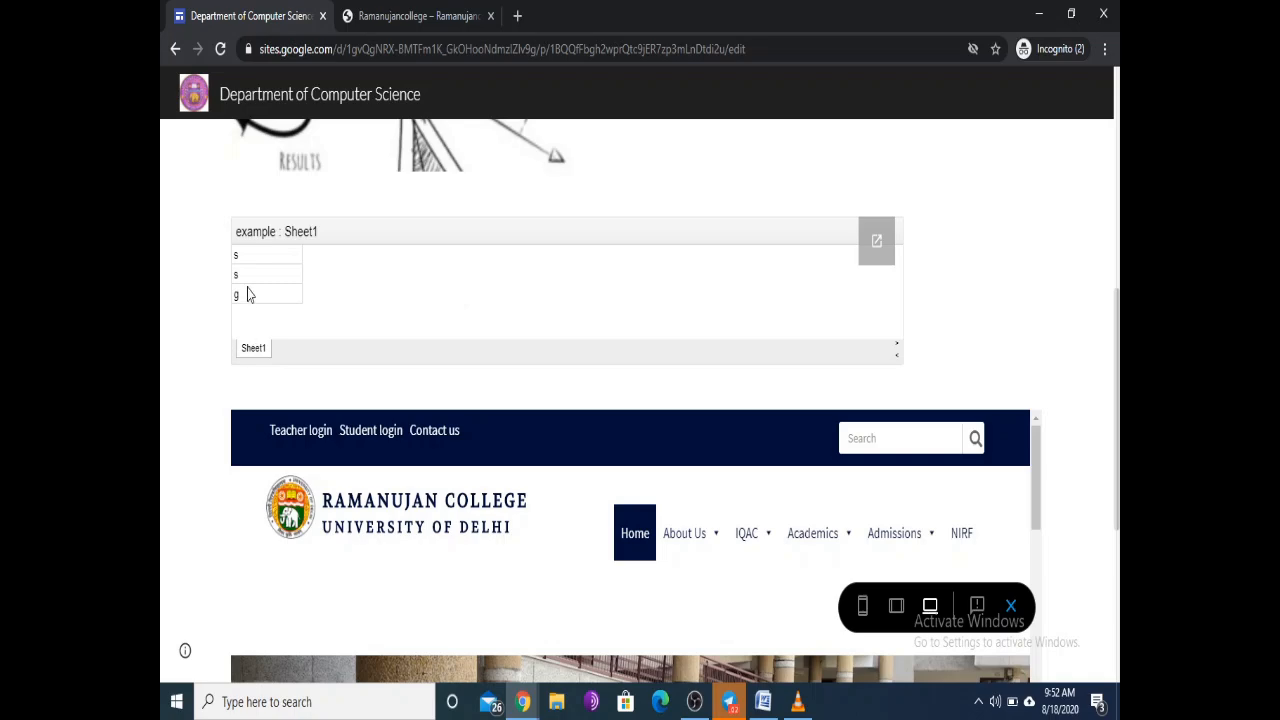
pyautogui.scroll(-3, 403, 360)
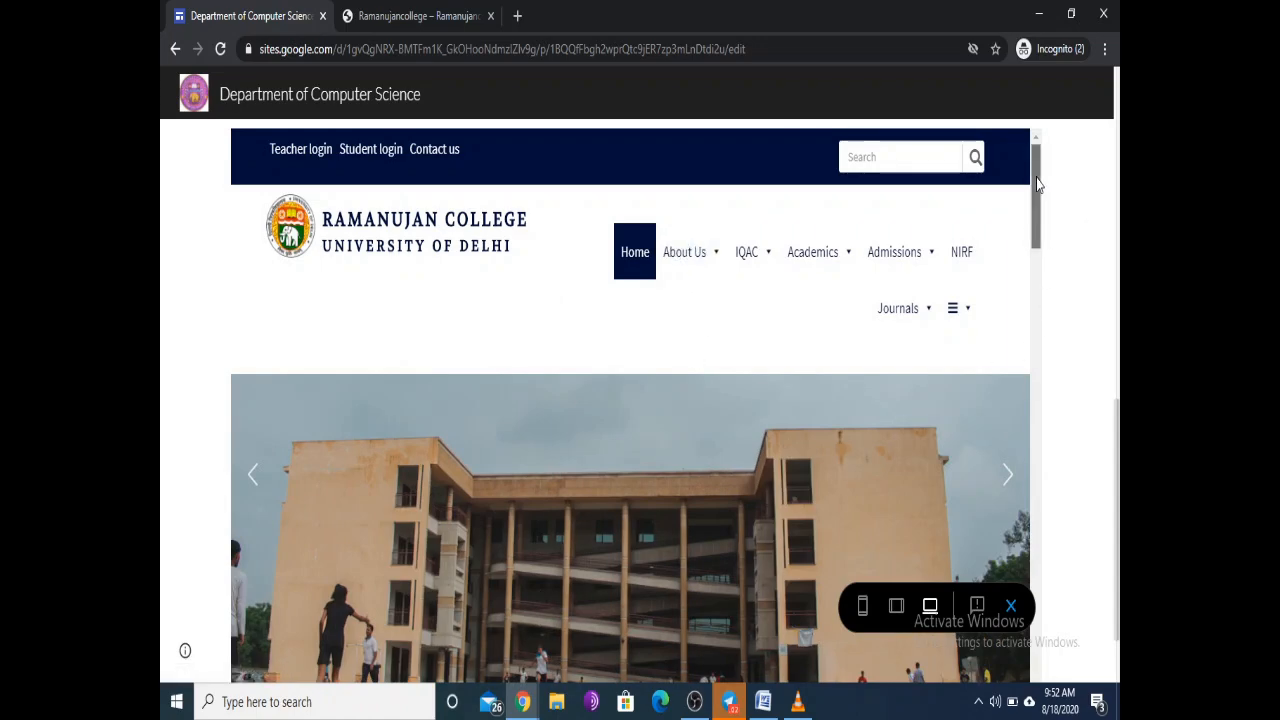
pyautogui.moveTo(1036, 185); pyautogui.dragTo(1024, 252)
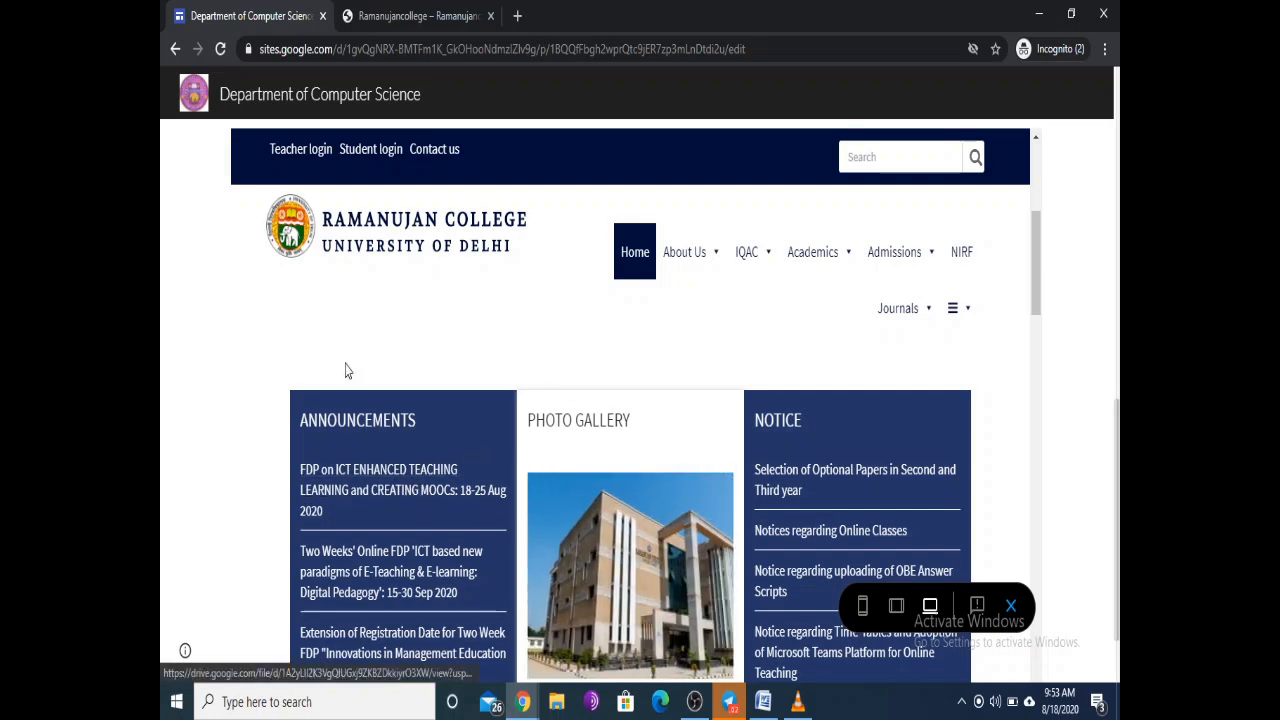
pyautogui.scroll(-2, 645, 328)
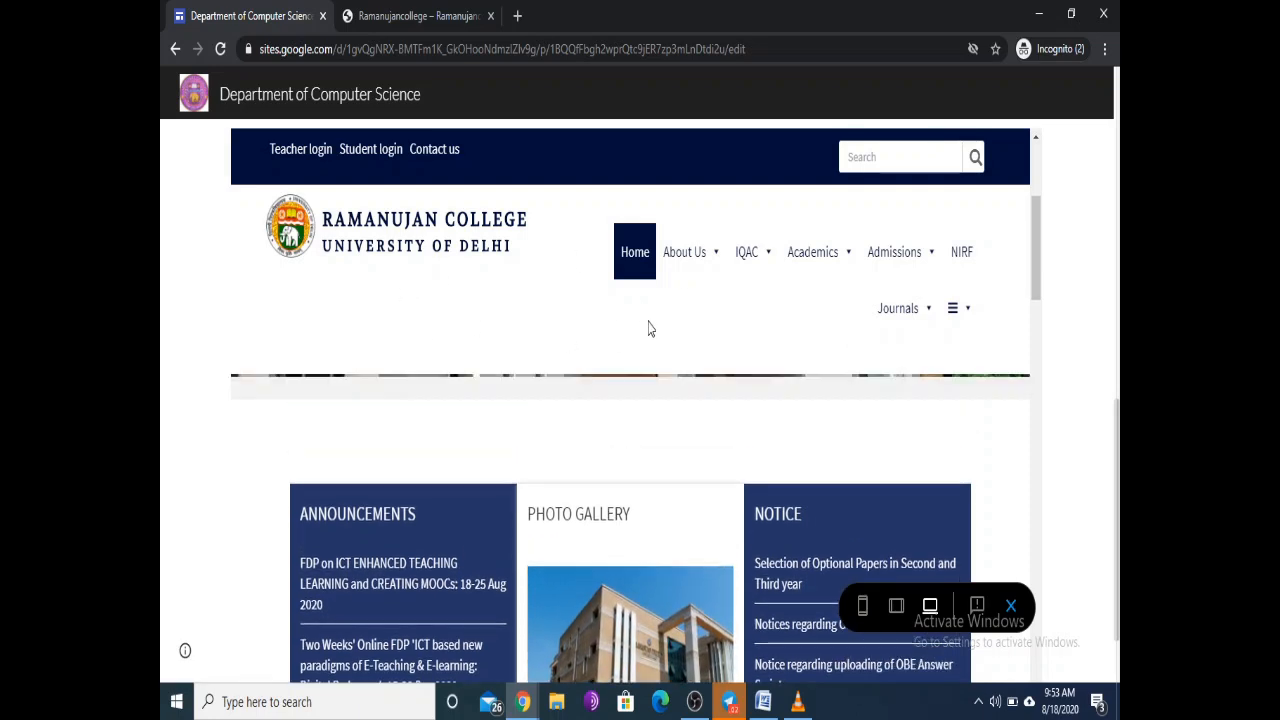
pyautogui.scroll(2, 636, 350)
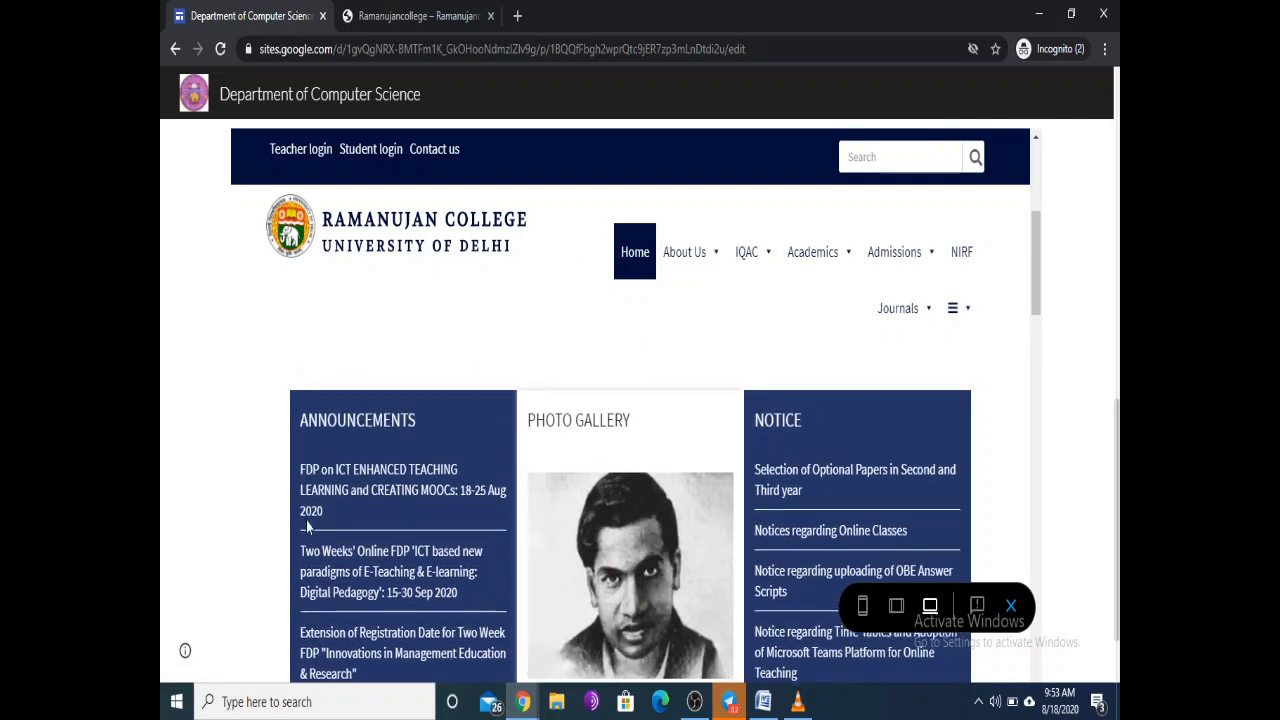
pyautogui.click(384, 480)
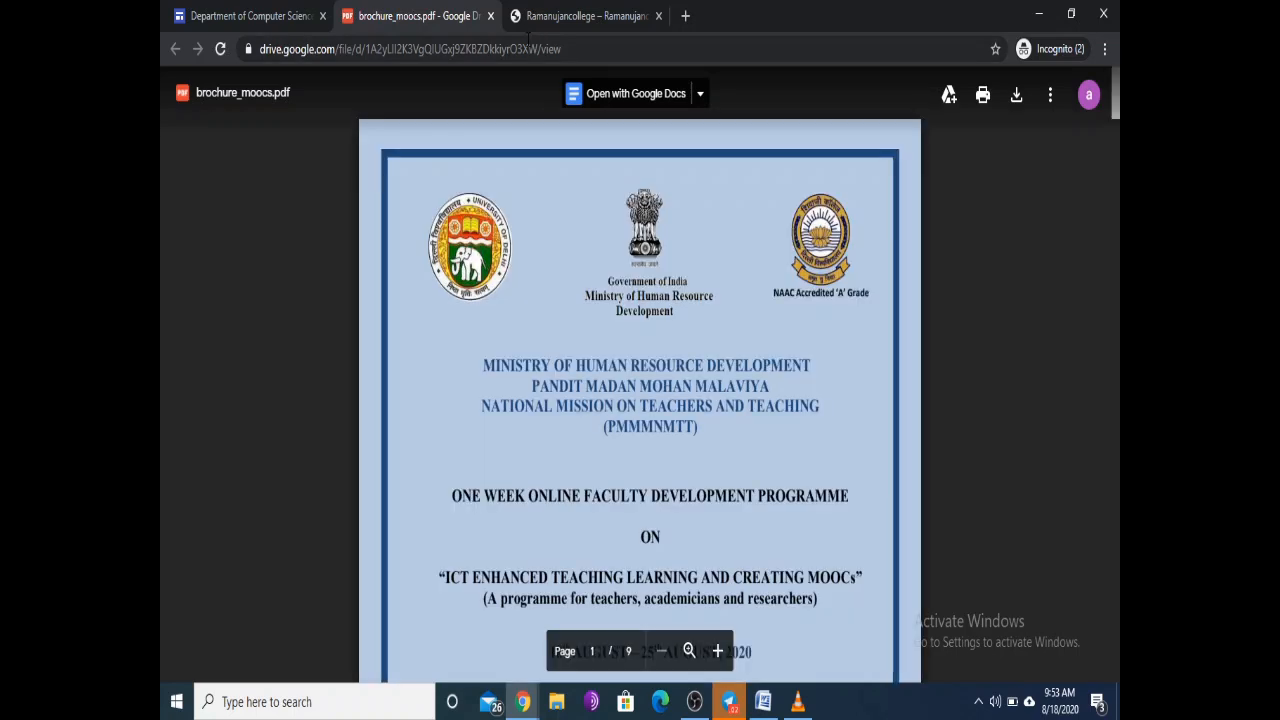
pyautogui.click(490, 16)
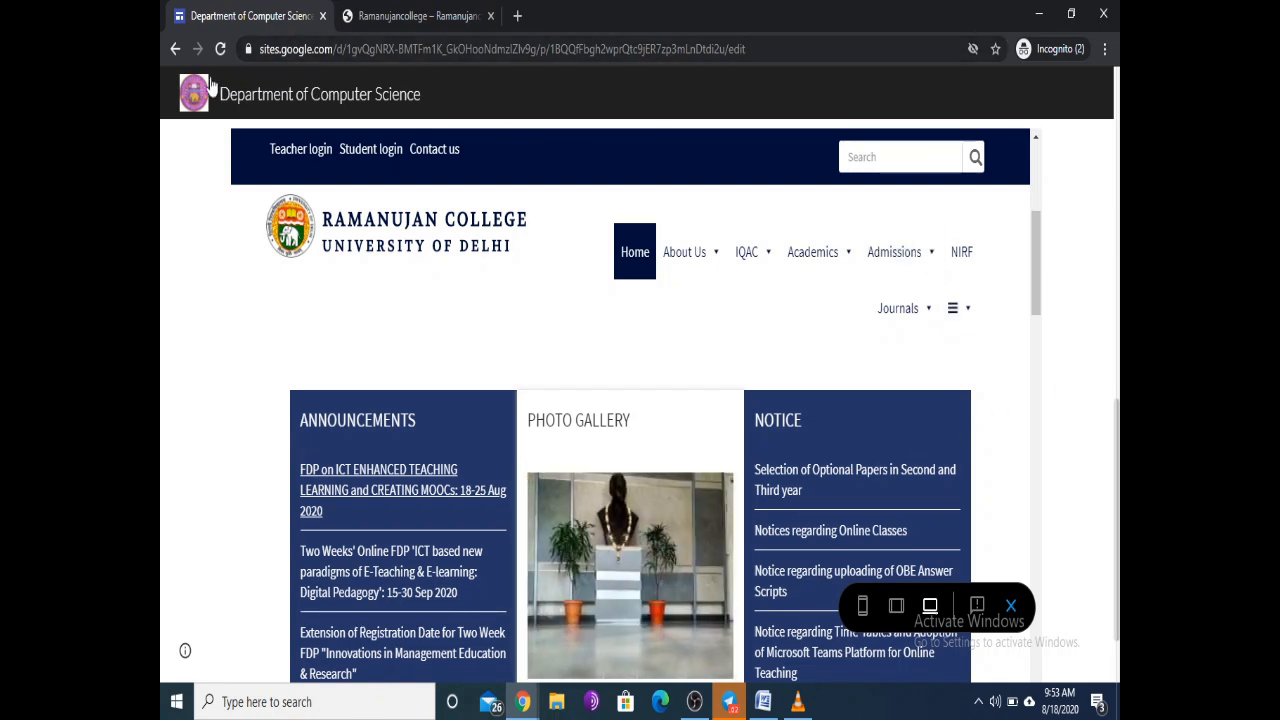
# Step: Exit preview back to the editor and bring the Insert panel's Layouts into view
pyautogui.click(176, 51)
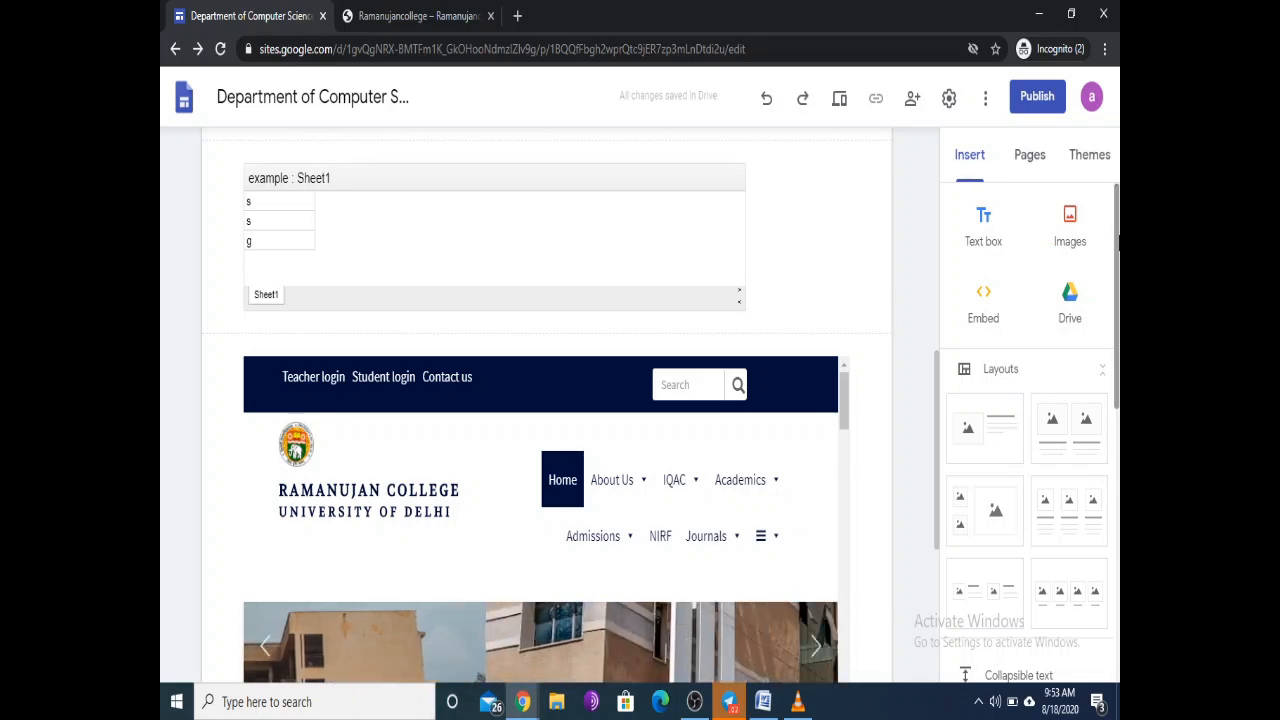
pyautogui.moveTo(1118, 250); pyautogui.dragTo(1118, 305)
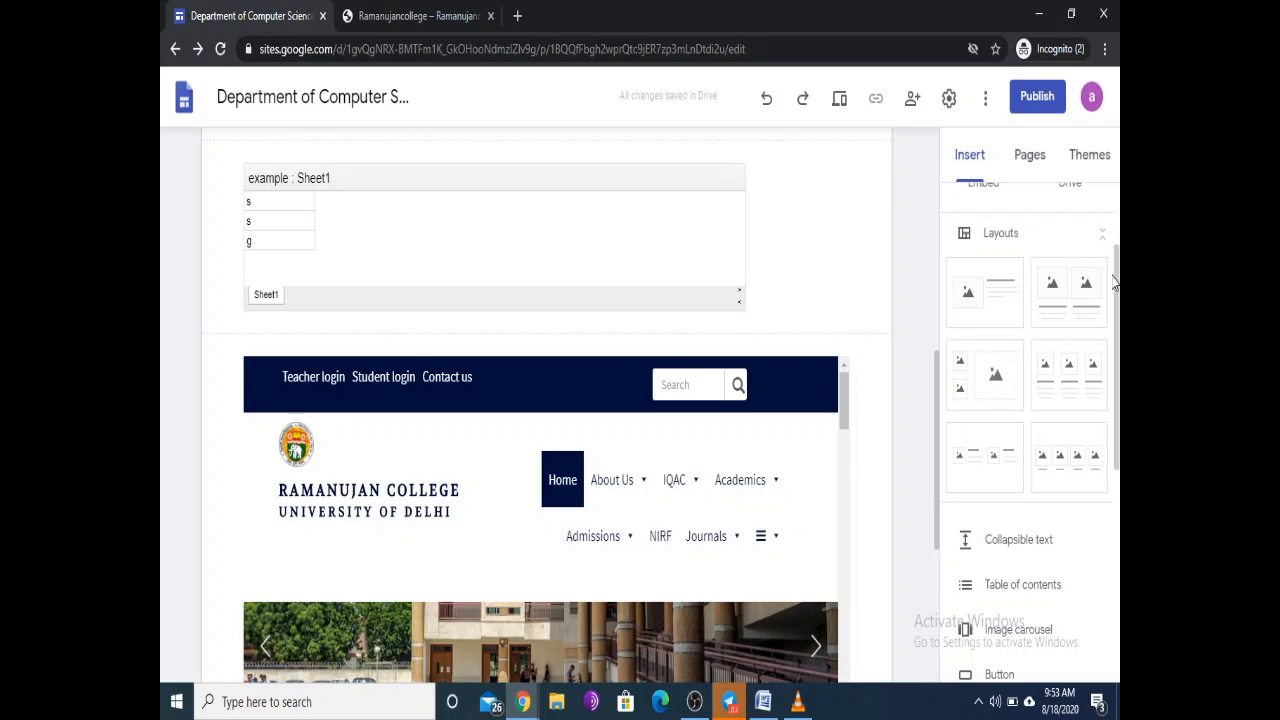
pyautogui.moveTo(1118, 273); pyautogui.dragTo(1118, 271)
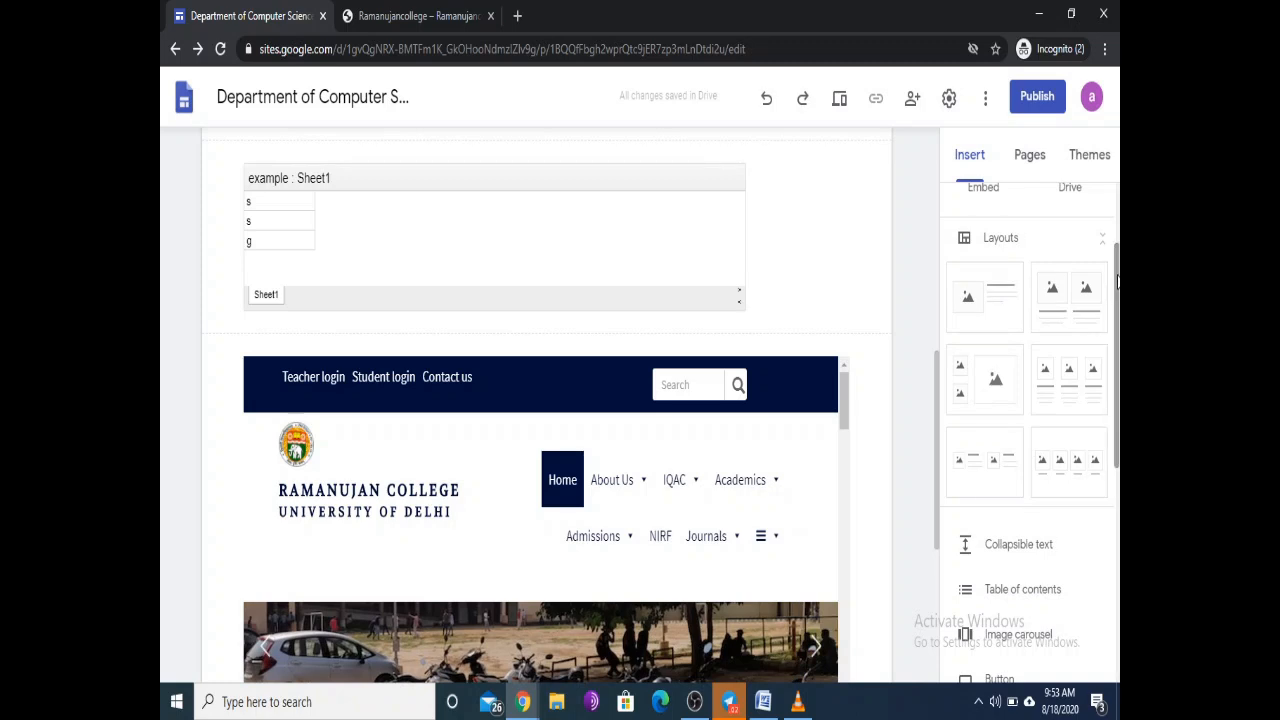
pyautogui.moveTo(1118, 273); pyautogui.dragTo(1118, 298)
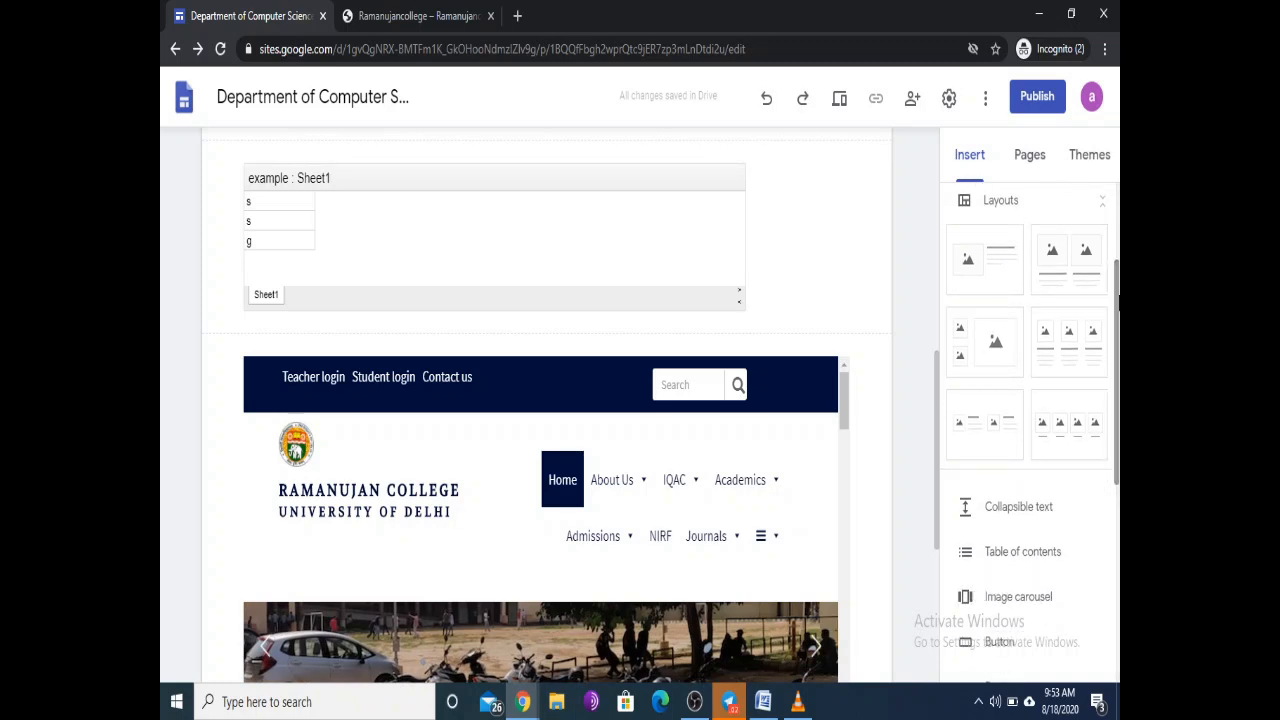
# Step: Add an image-beside-text layout section below the embedded college homepage
pyautogui.click(1000, 266)
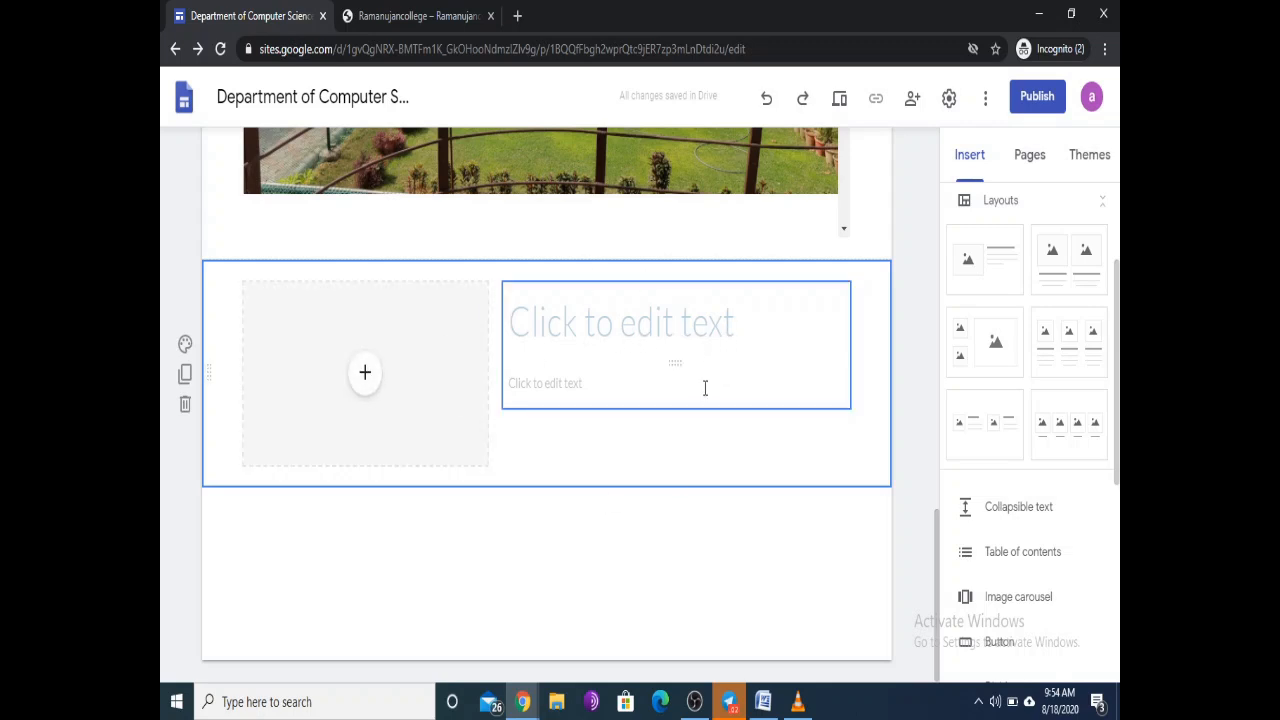
pyautogui.scroll(3, 703, 389)
pyautogui.scroll(1, 703, 385)
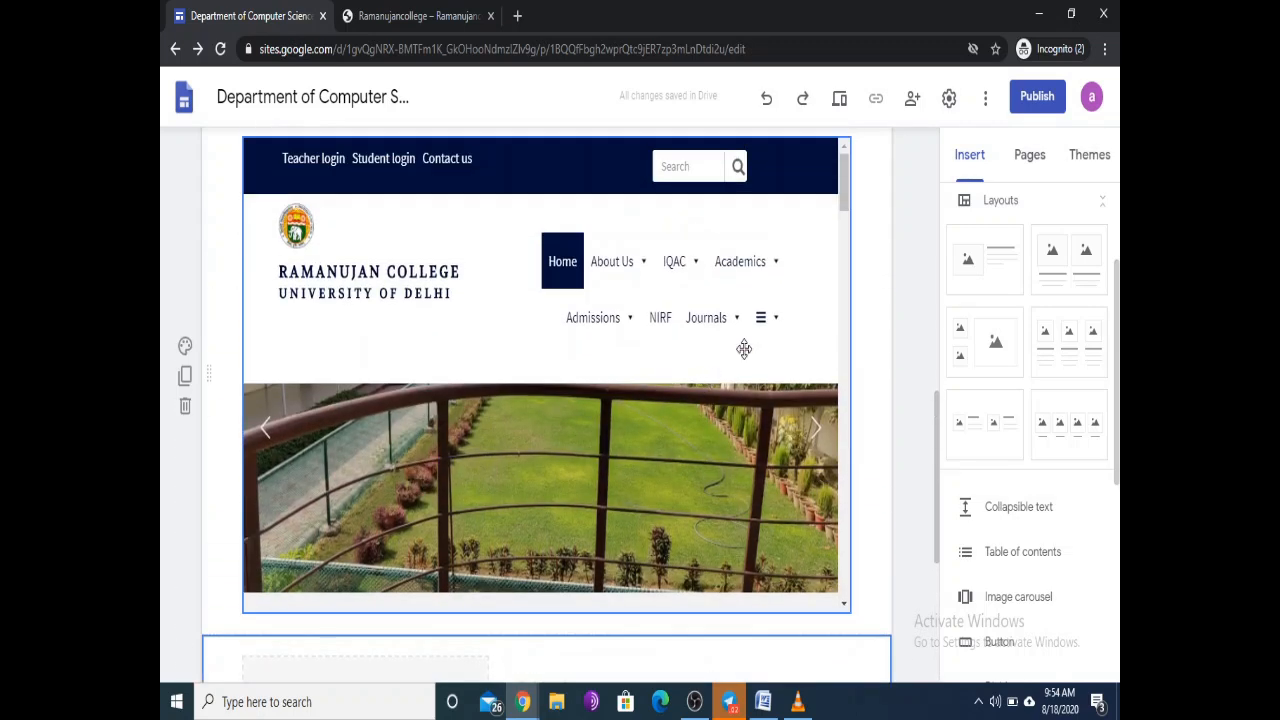
pyautogui.scroll(-5, 874, 240)
pyautogui.scroll(2, 874, 248)
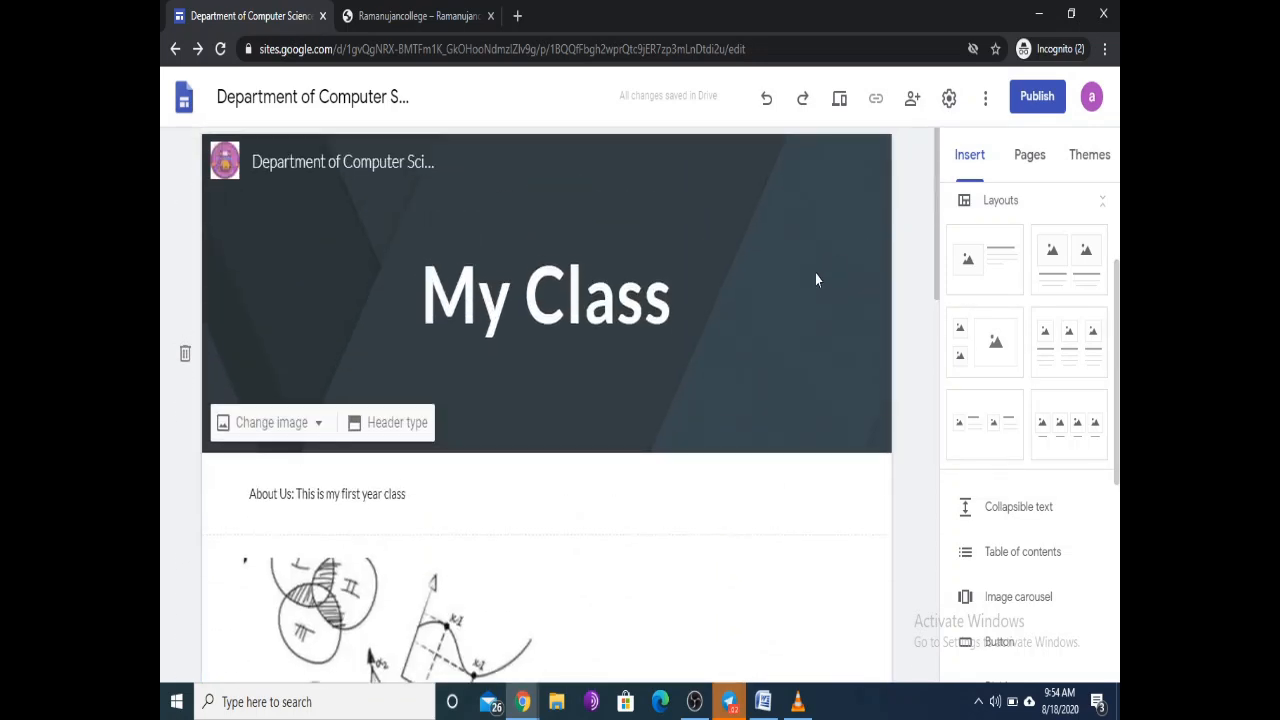
pyautogui.scroll(-3, 594, 474)
pyautogui.scroll(-8, 584, 418)
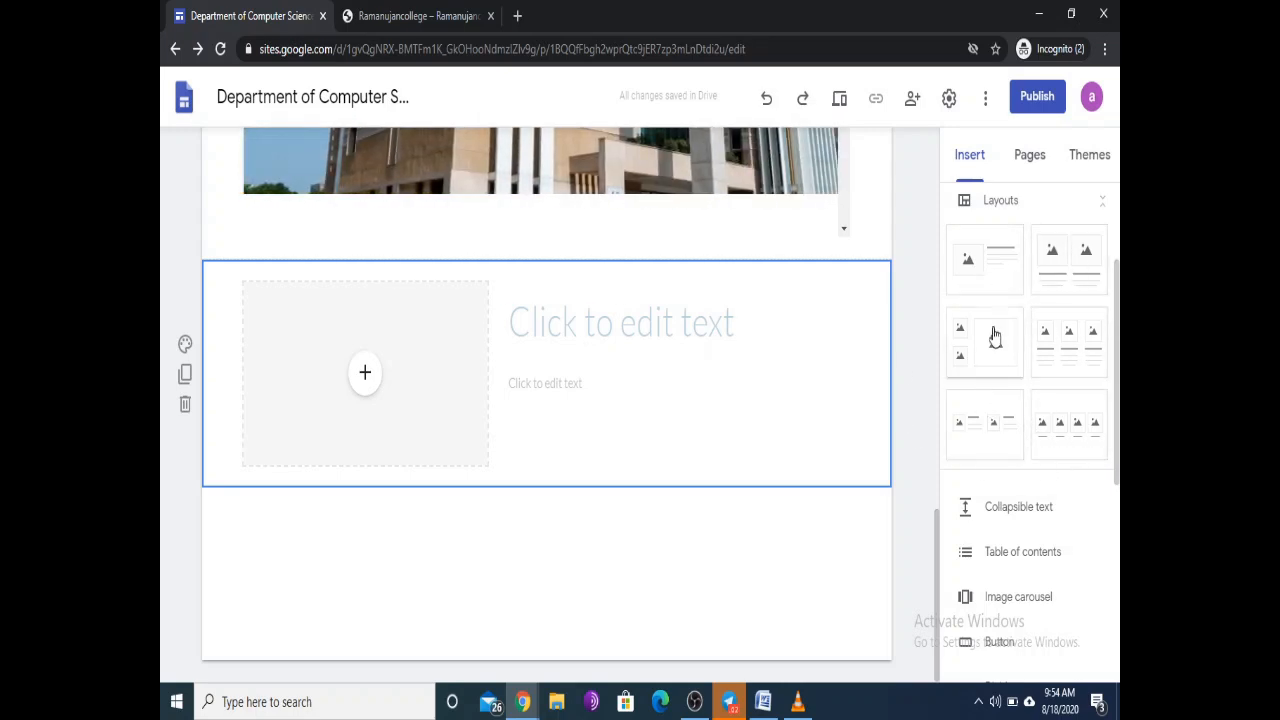
# Step: Upload ms.jpg from Downloads into the new section's image placeholder
pyautogui.click(365, 373)
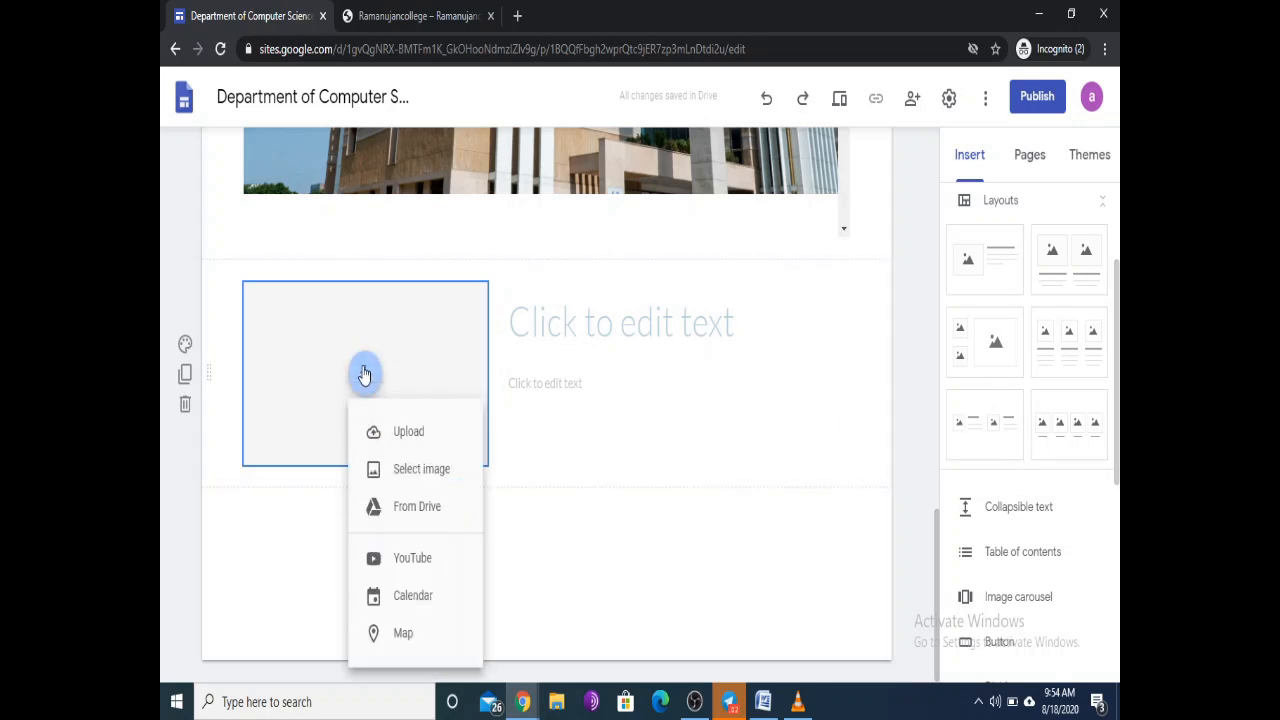
pyautogui.click(408, 431)
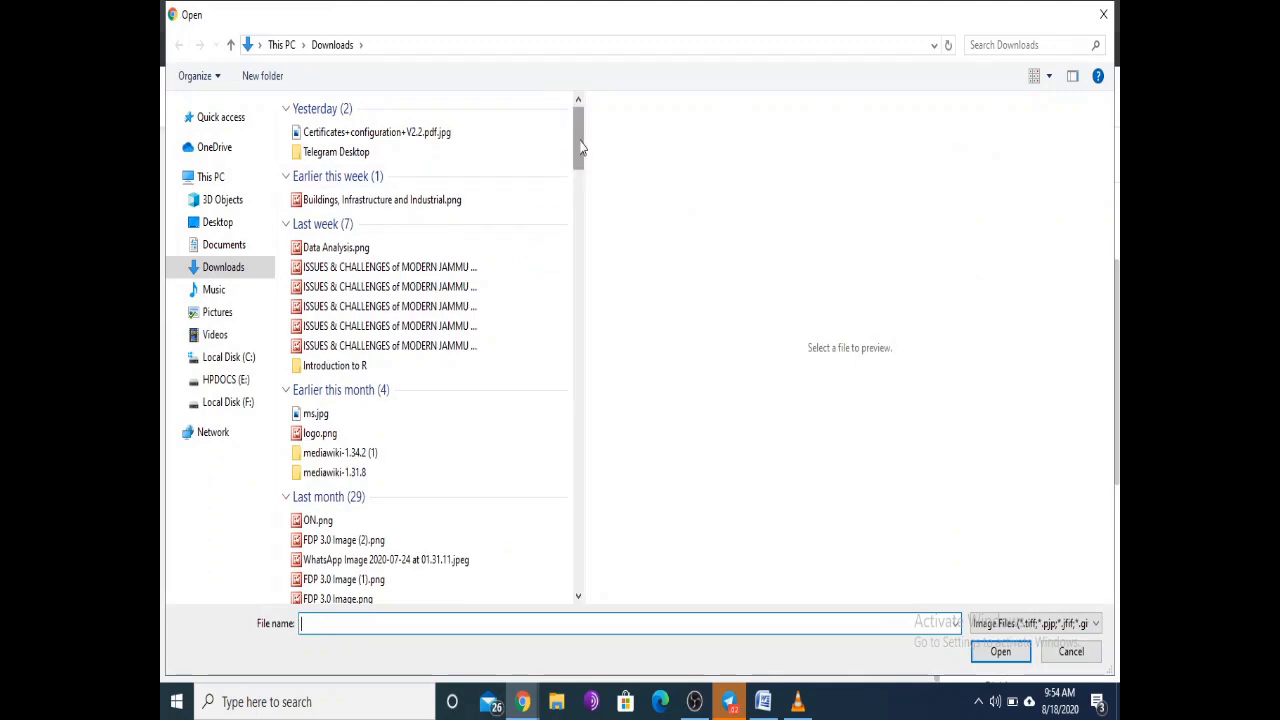
pyautogui.click(318, 416)
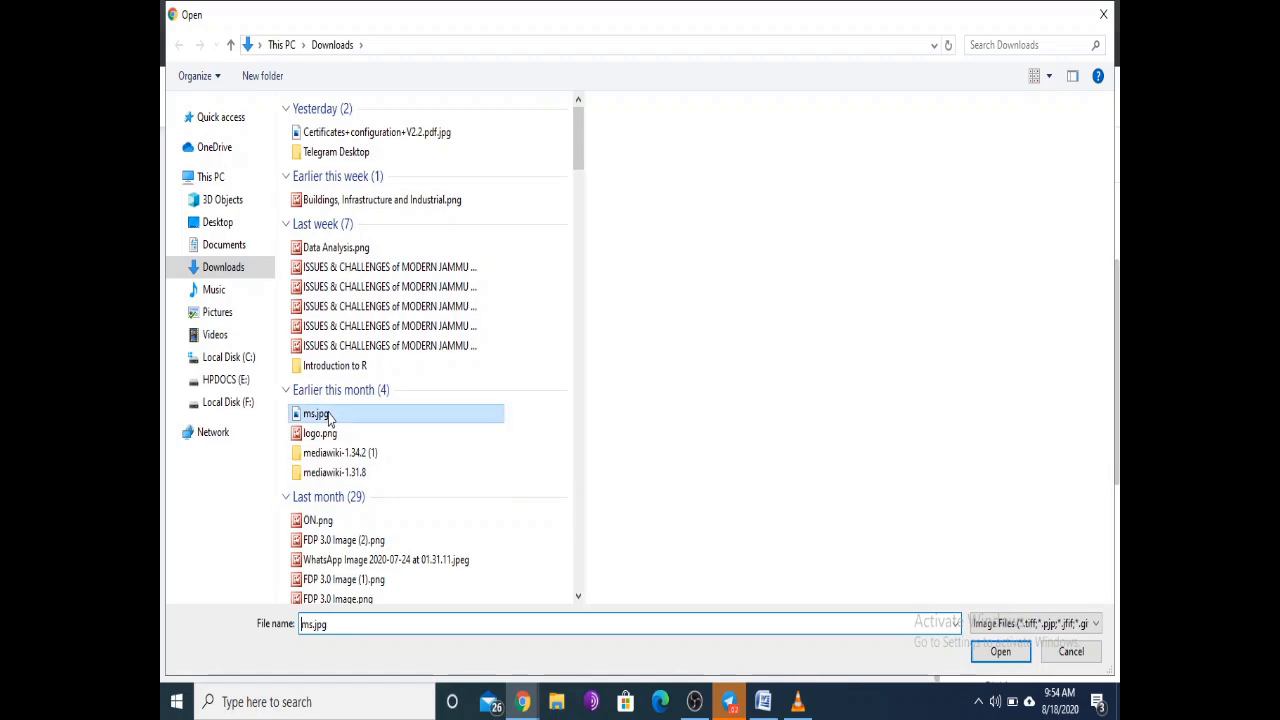
pyautogui.click(1000, 651)
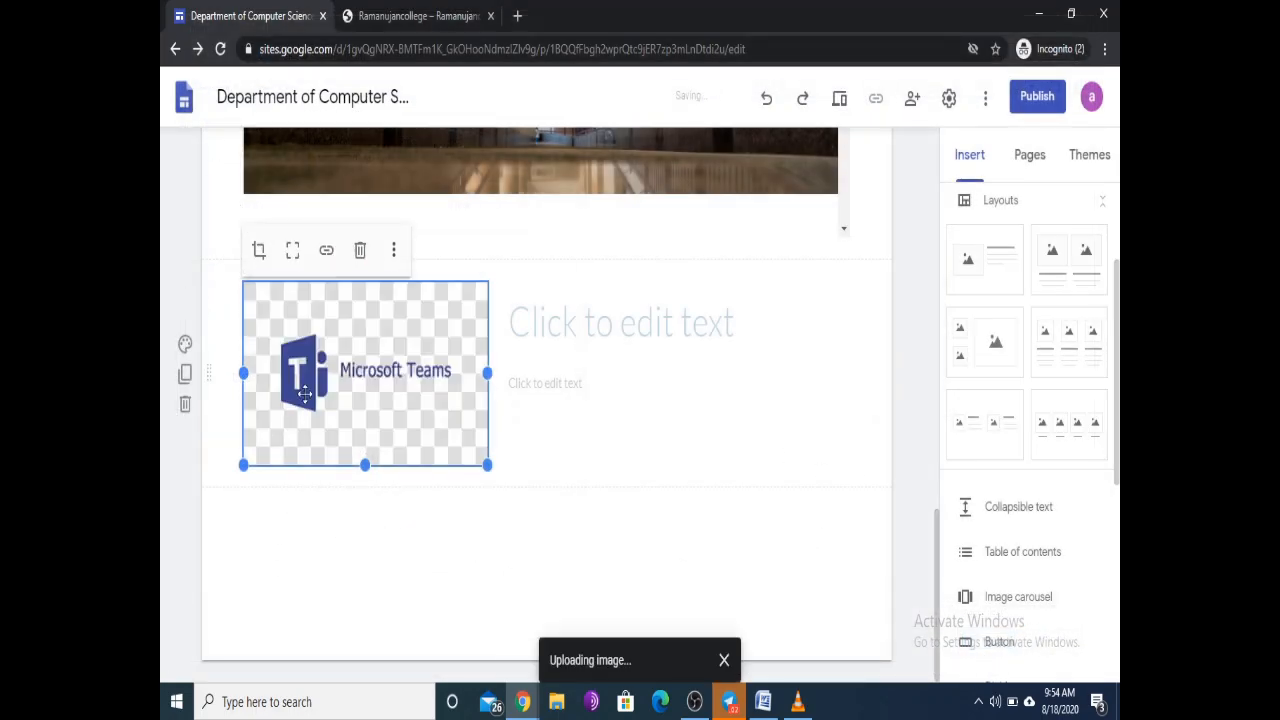
pyautogui.click(623, 331)
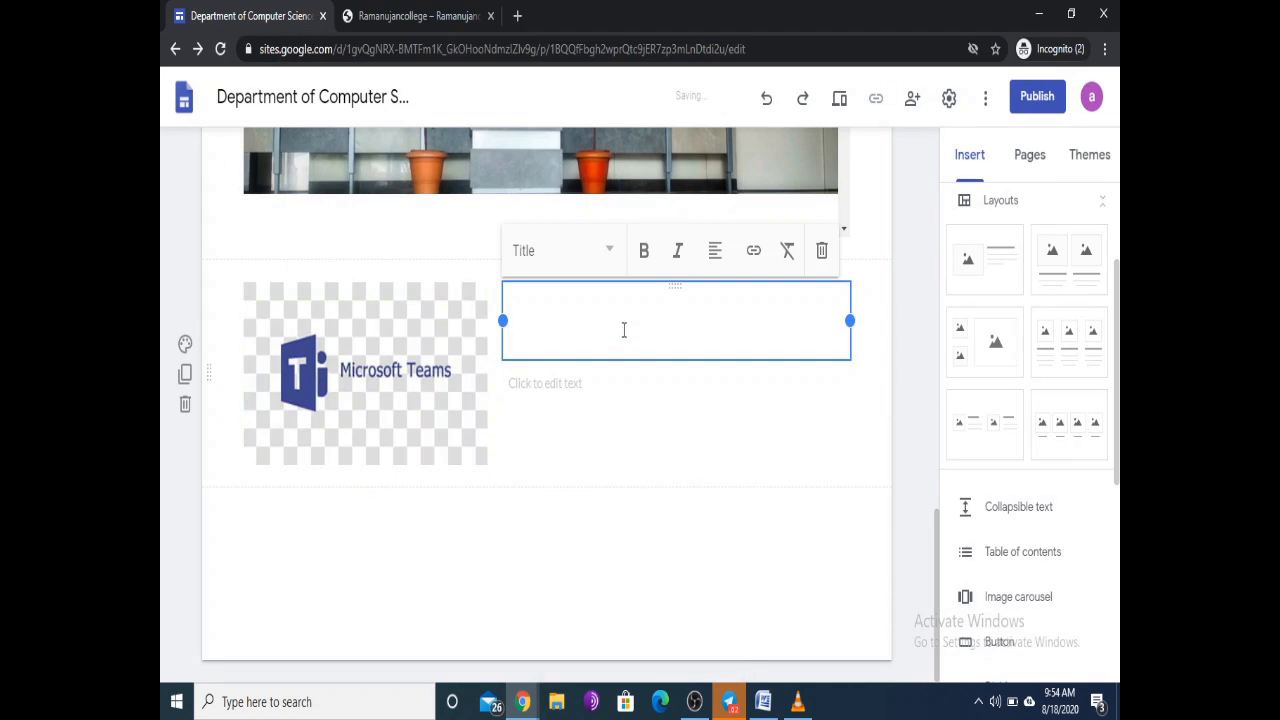
# Step: Title the section 'Microsoft teams' beside the logo, leaving the body text blank
pyautogui.write('Micro')
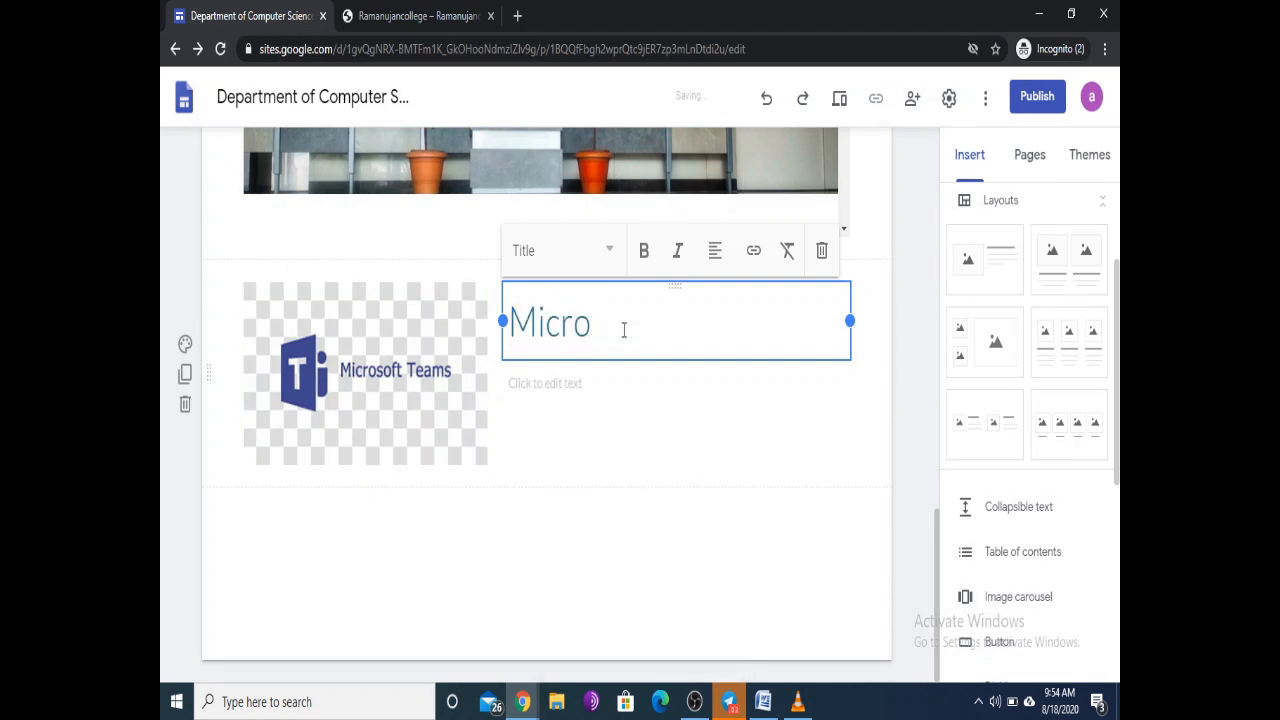
pyautogui.write('soft te')
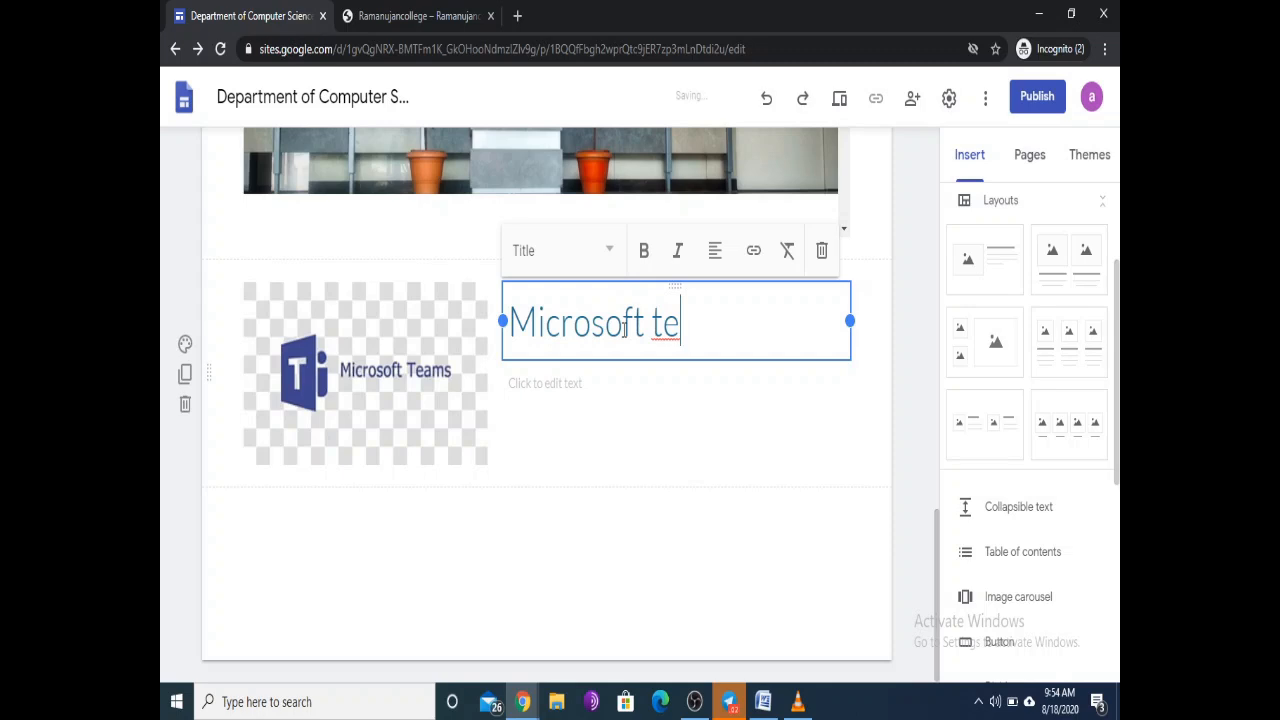
pyautogui.write('ams')
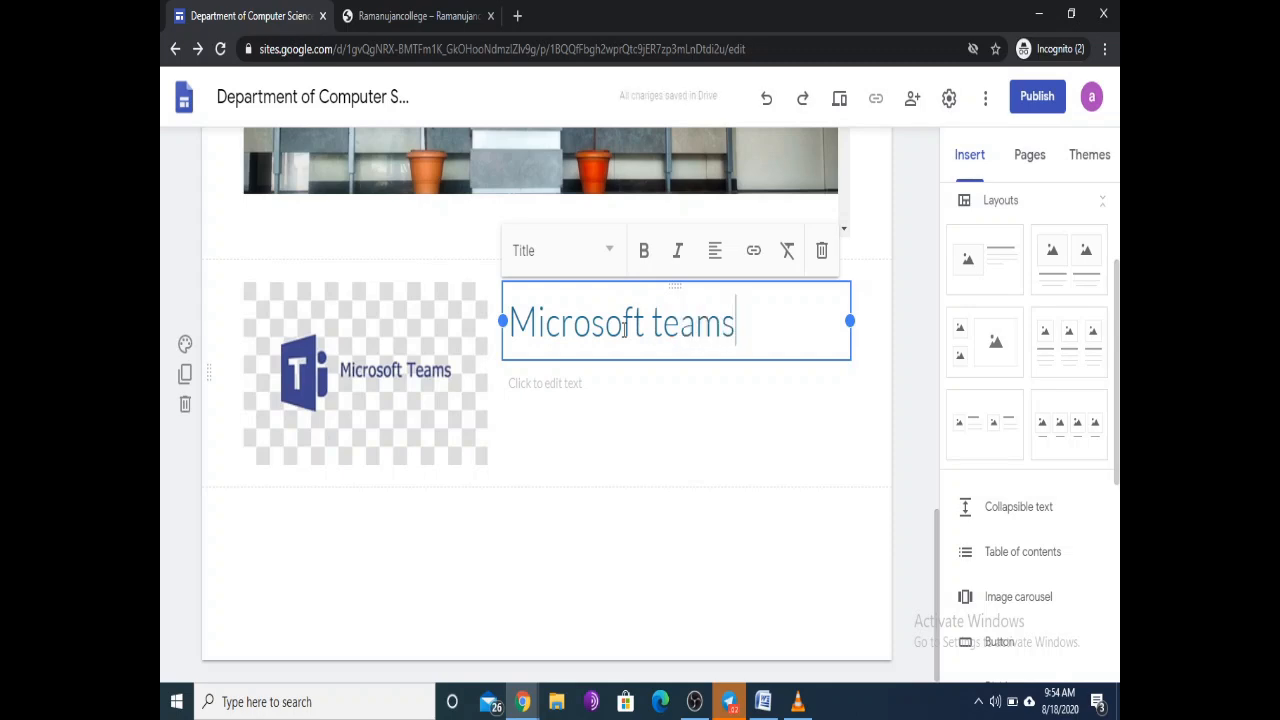
pyautogui.click(600, 425)
pyautogui.click(557, 382)
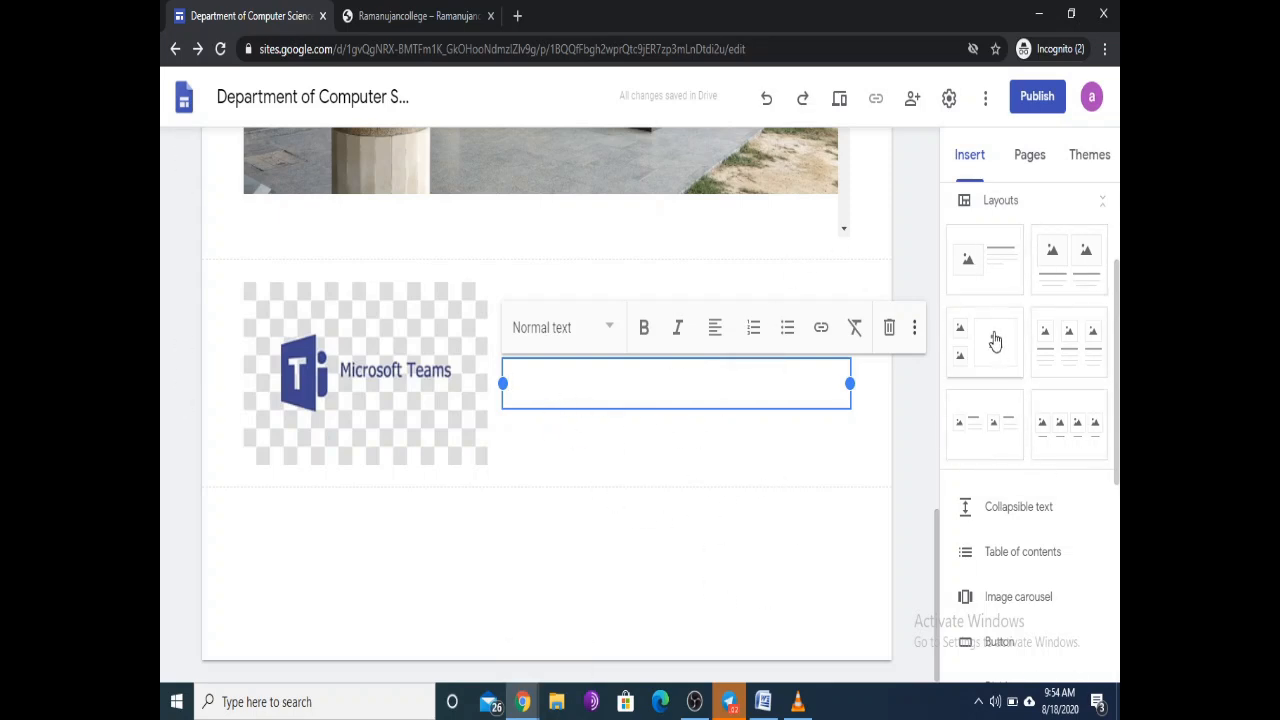
pyautogui.click(806, 527)
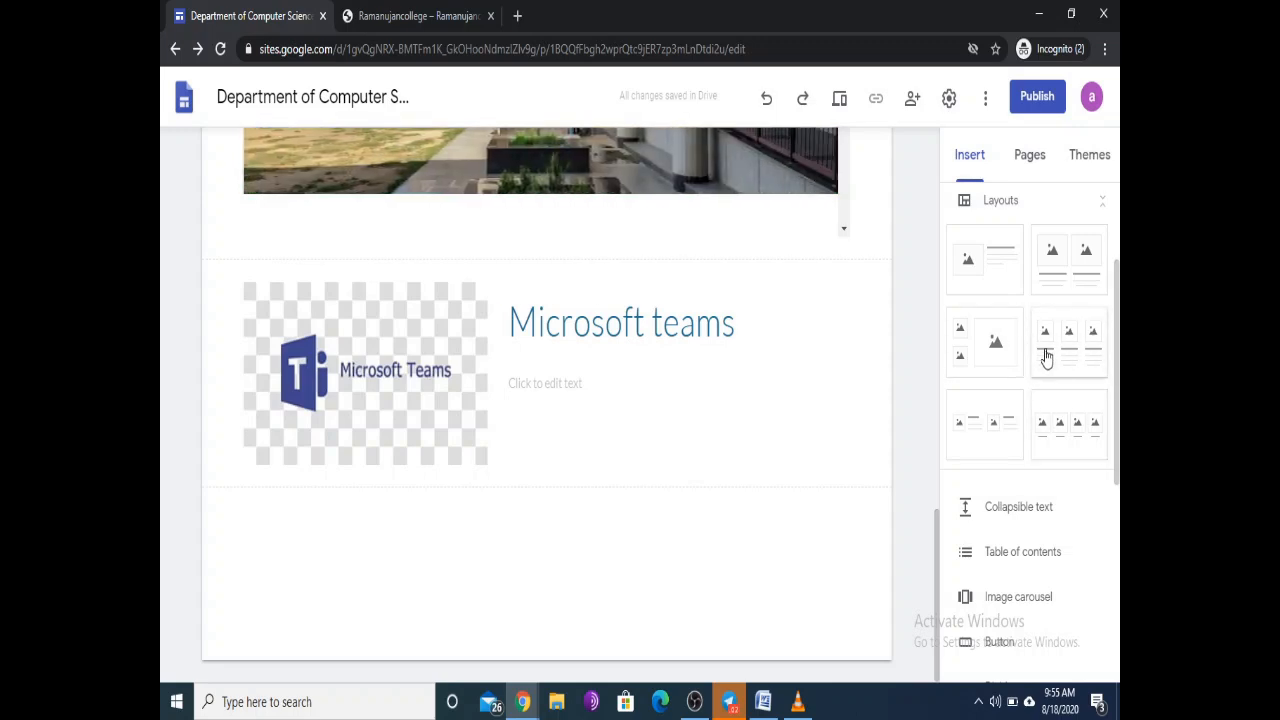
pyautogui.scroll(-2, 1117, 340)
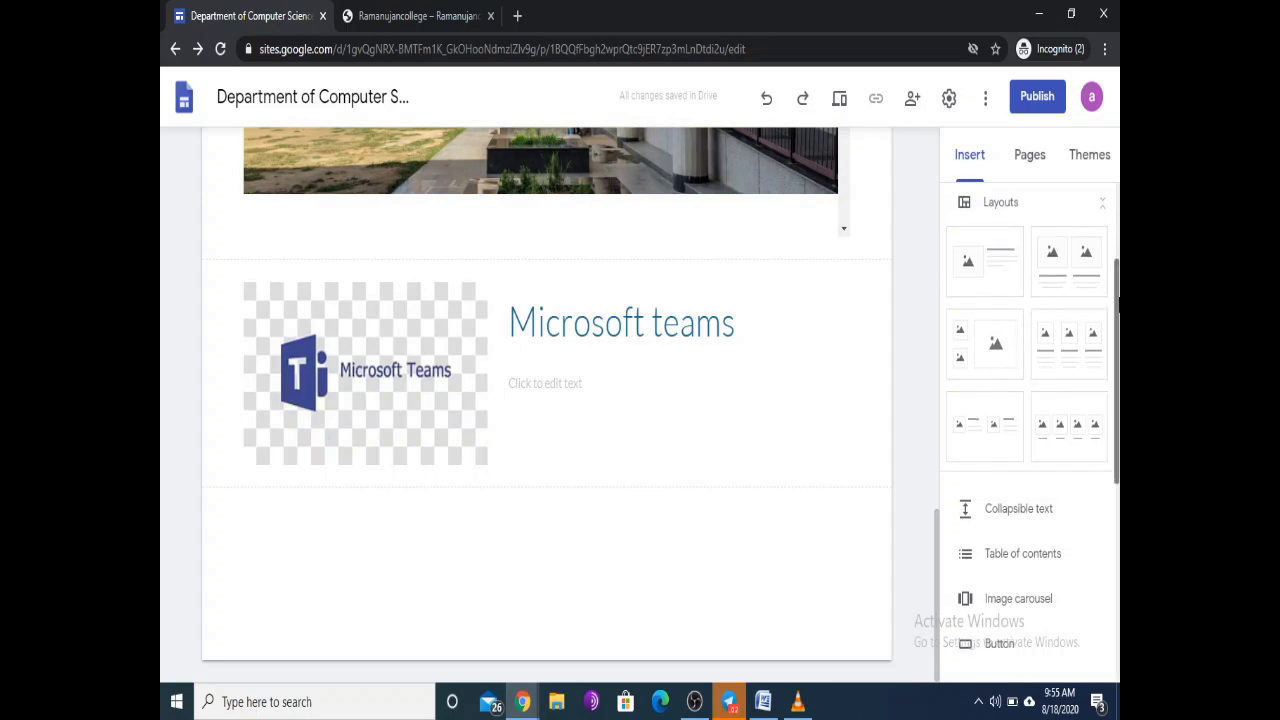
pyautogui.moveTo(1117, 340); pyautogui.dragTo(1115, 433)
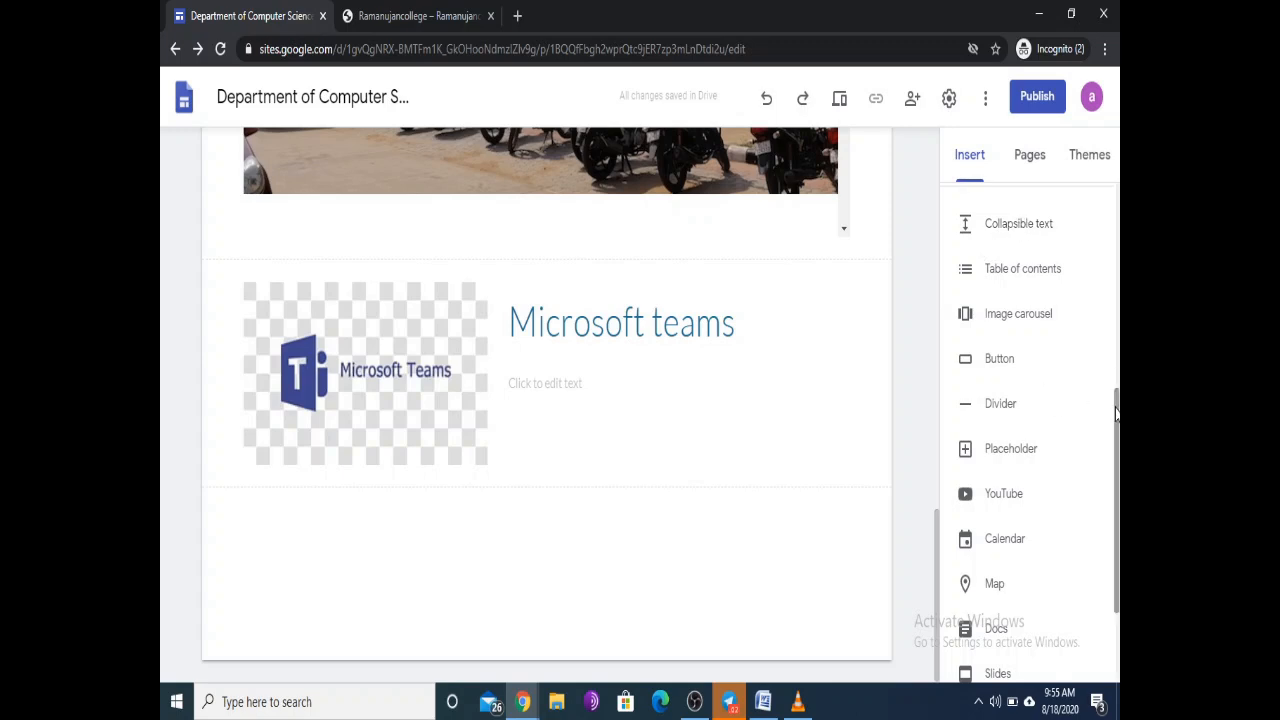
pyautogui.moveTo(1118, 418)
pyautogui.mouseDown()
pyautogui.moveTo(1118, 436)
pyautogui.moveTo(1118, 420)
pyautogui.mouseUp()
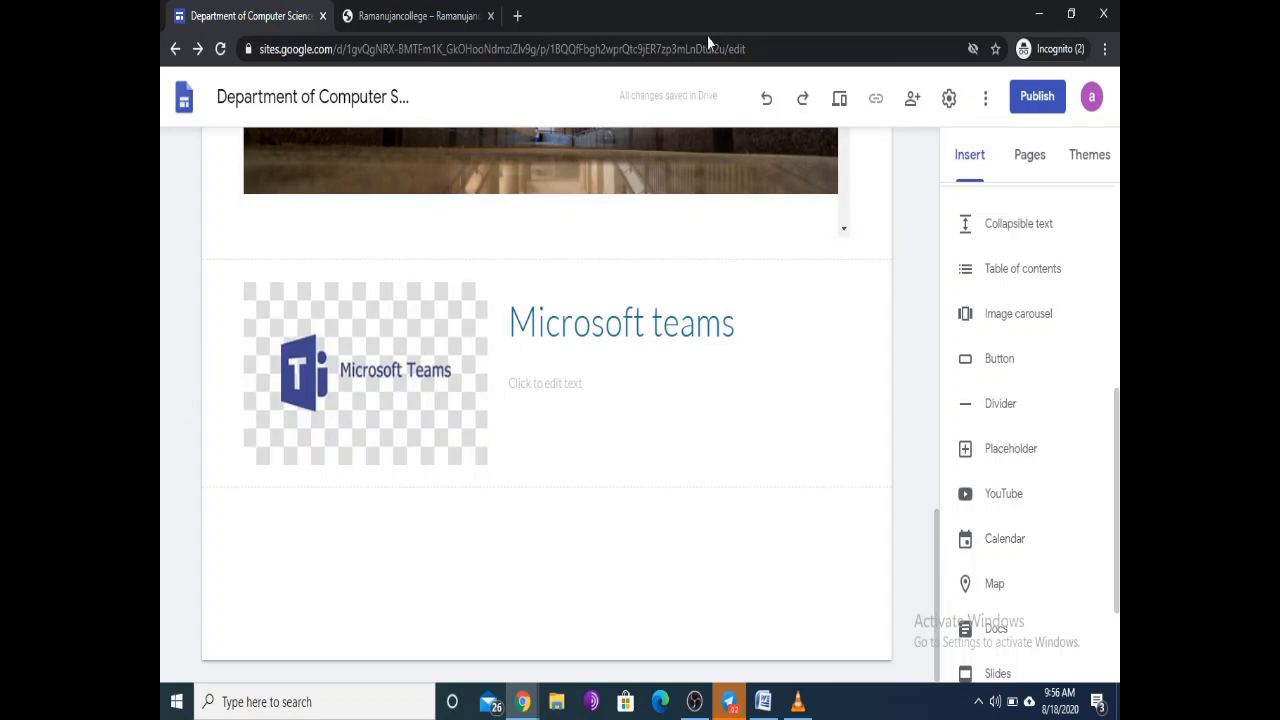
# Step: Insert a collapsible text block with a Heading-style title 'Research Publications'
pyautogui.click(1012, 229)
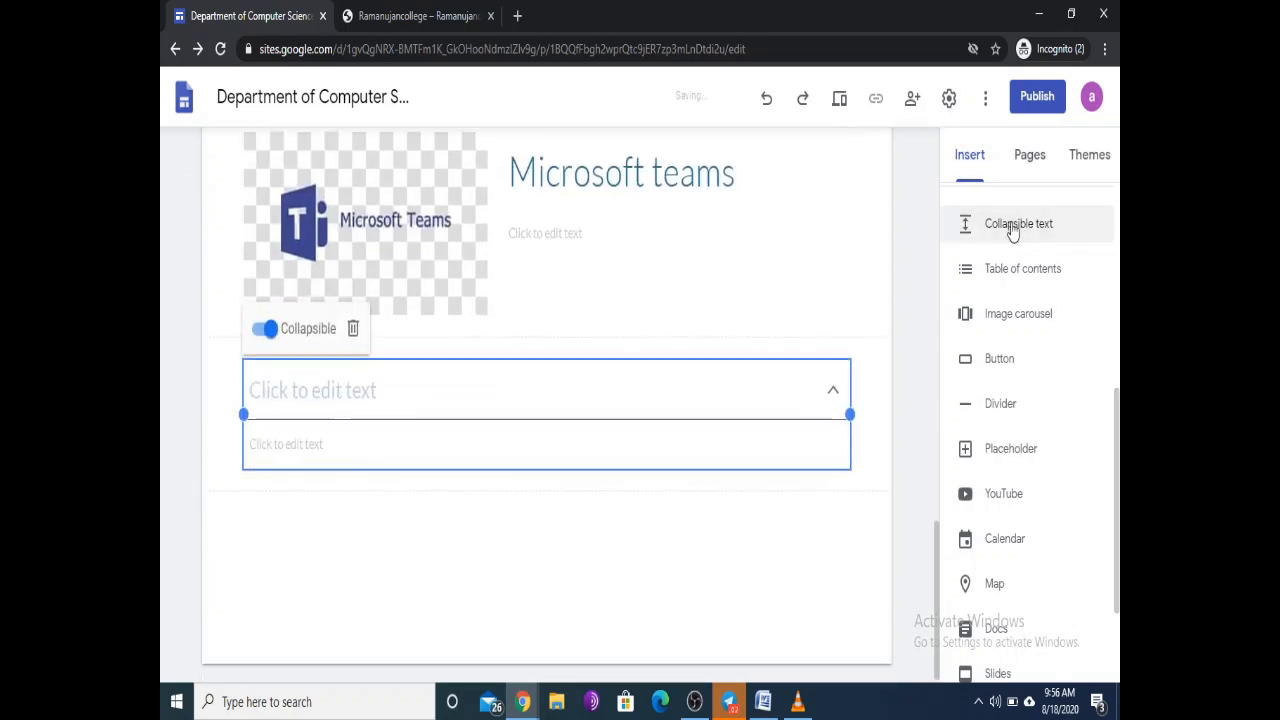
pyautogui.click(299, 386)
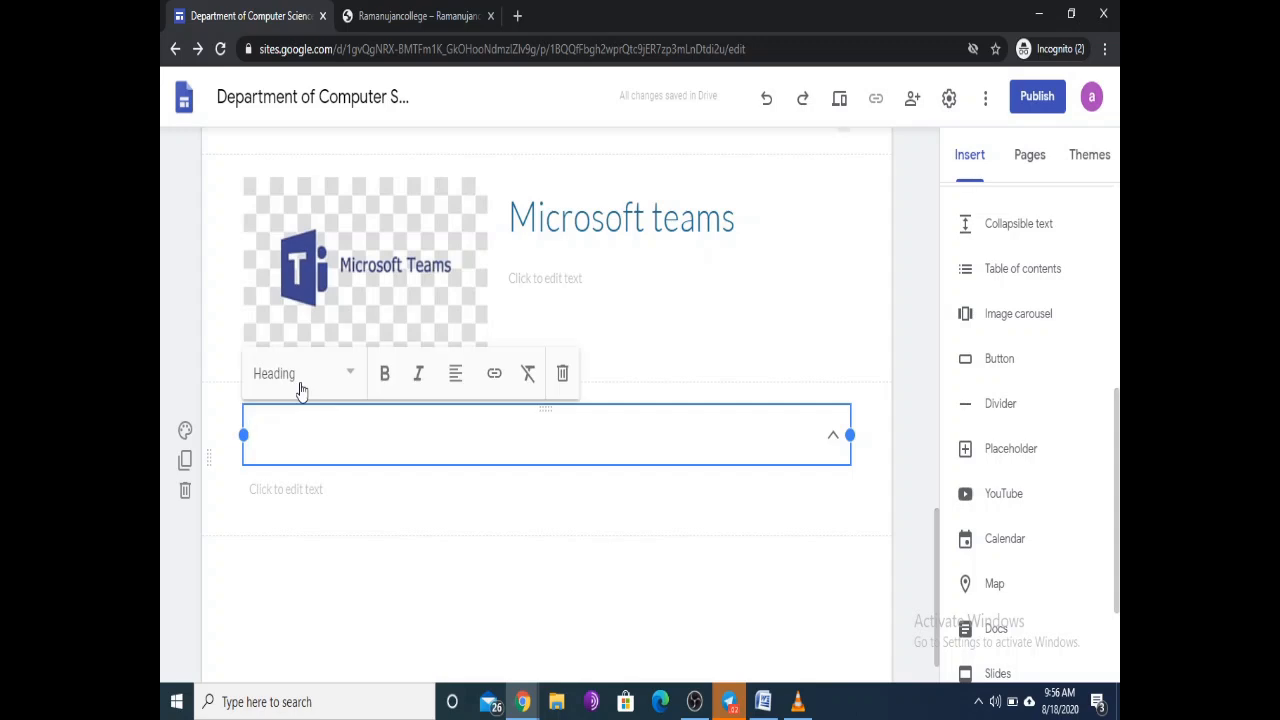
pyautogui.click(352, 373)
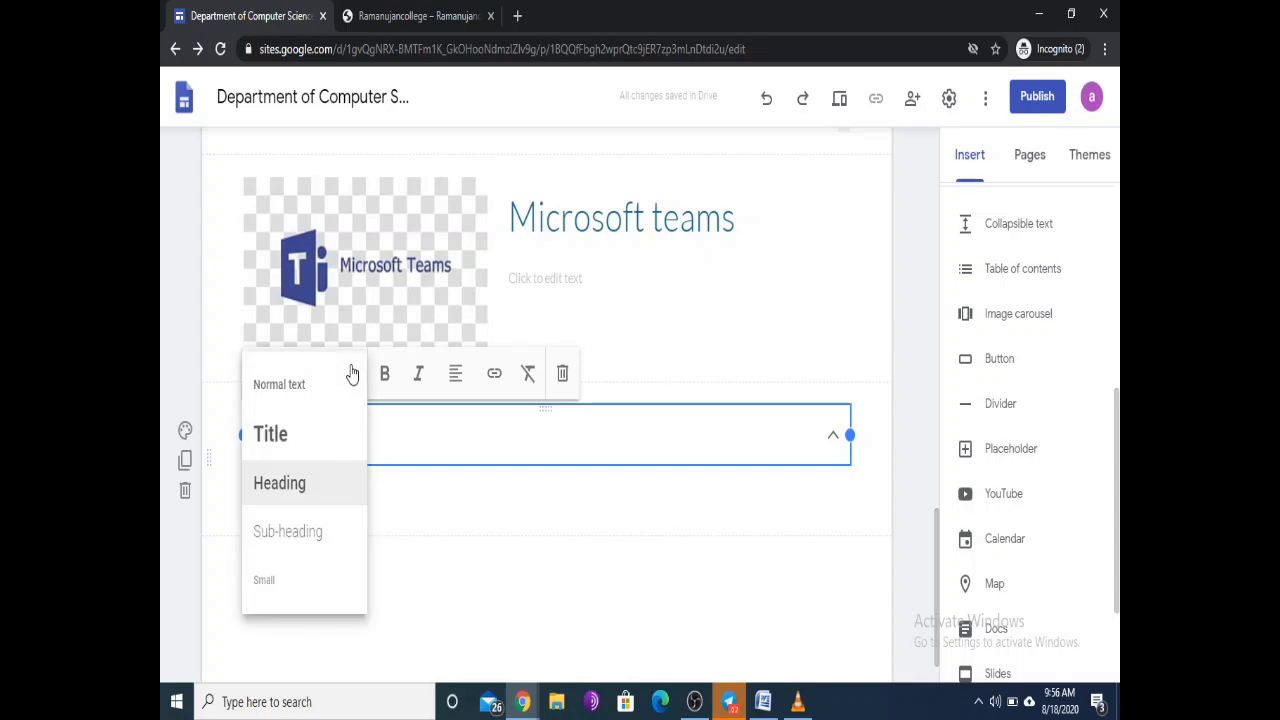
pyautogui.click(287, 484)
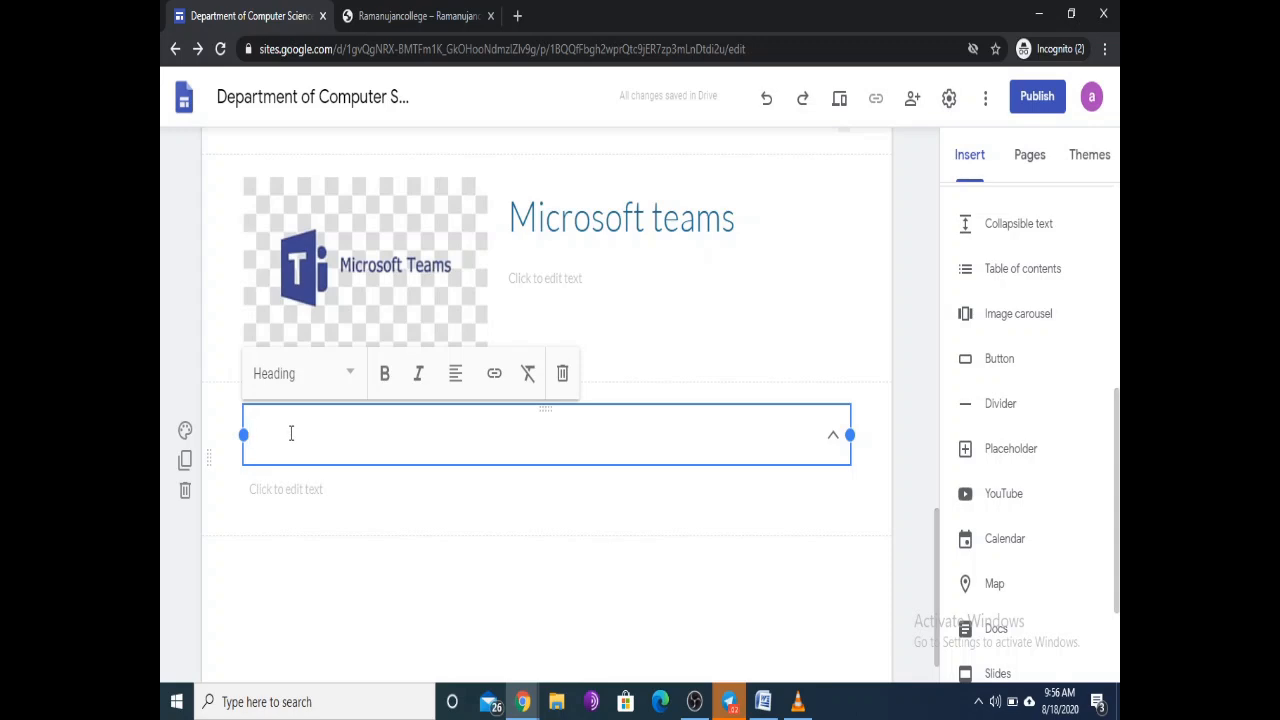
pyautogui.write('Reser')
pyautogui.press('BackSpace')
pyautogui.press('BackSpace')
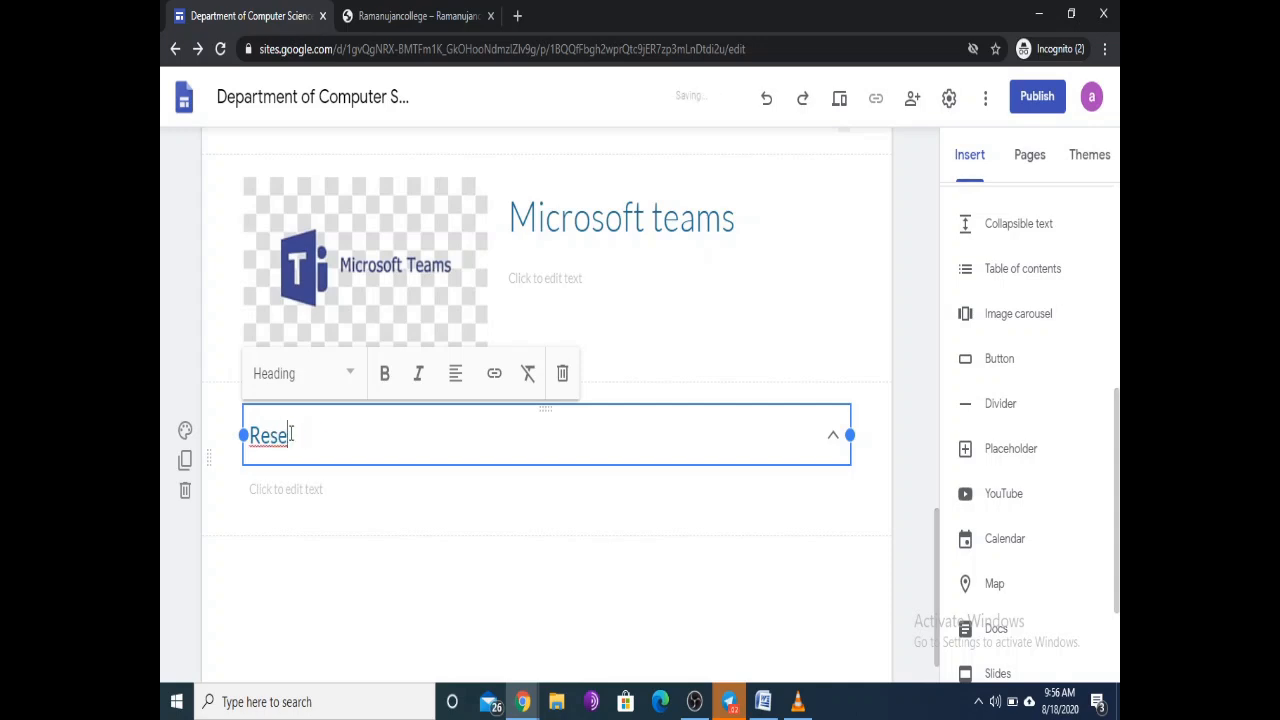
pyautogui.write('arch Pub')
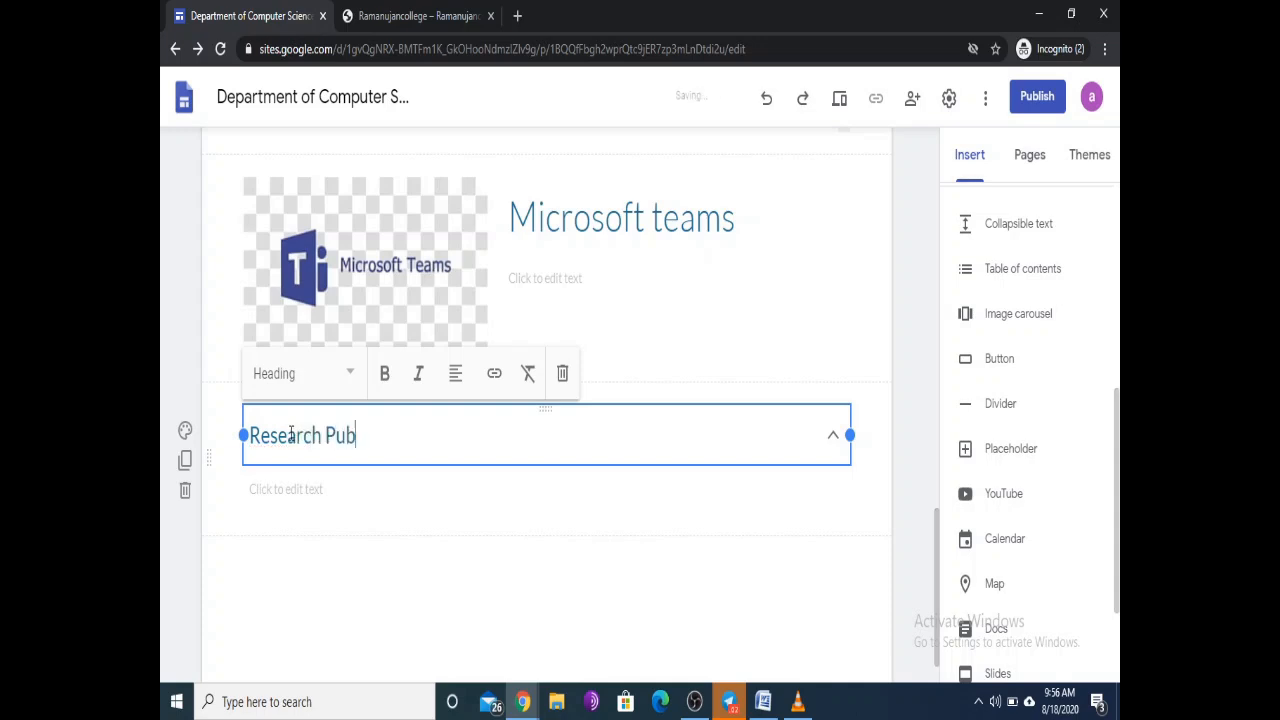
pyautogui.write('lications')
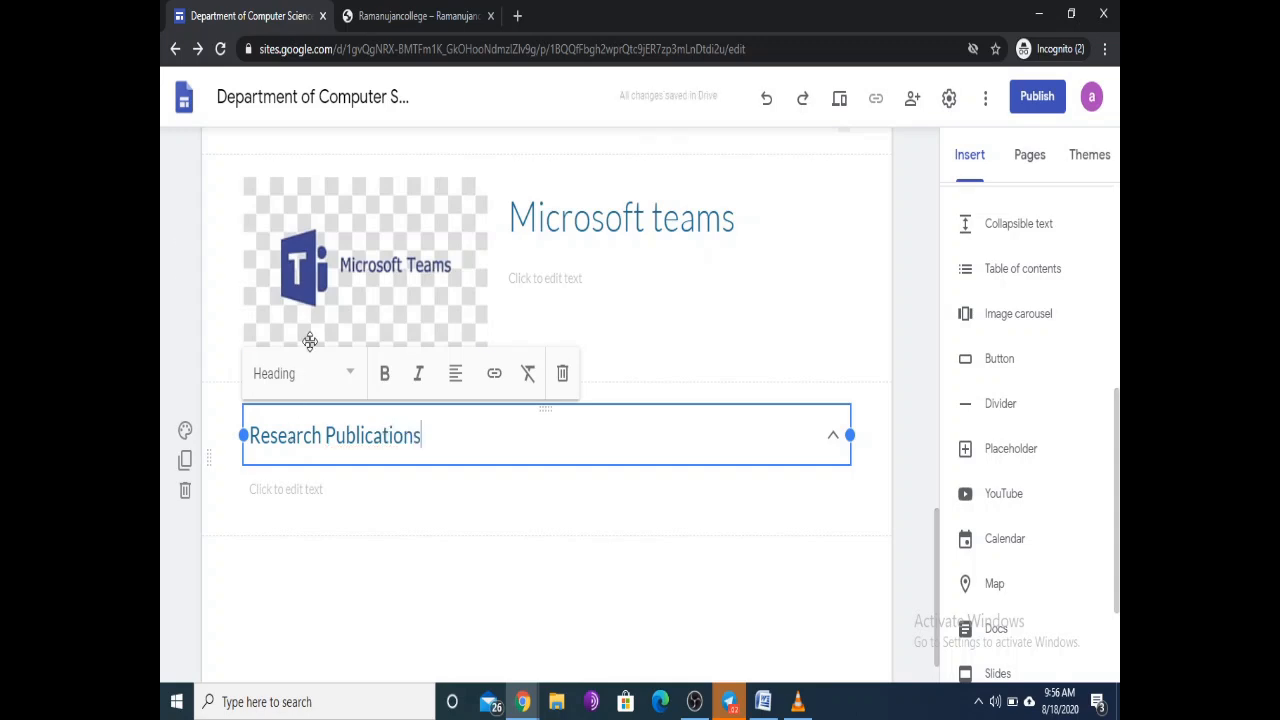
# Step: List 'Fist Publication' and 'Second Publication' in the block, test expanding it, then preview
pyautogui.click(355, 492)
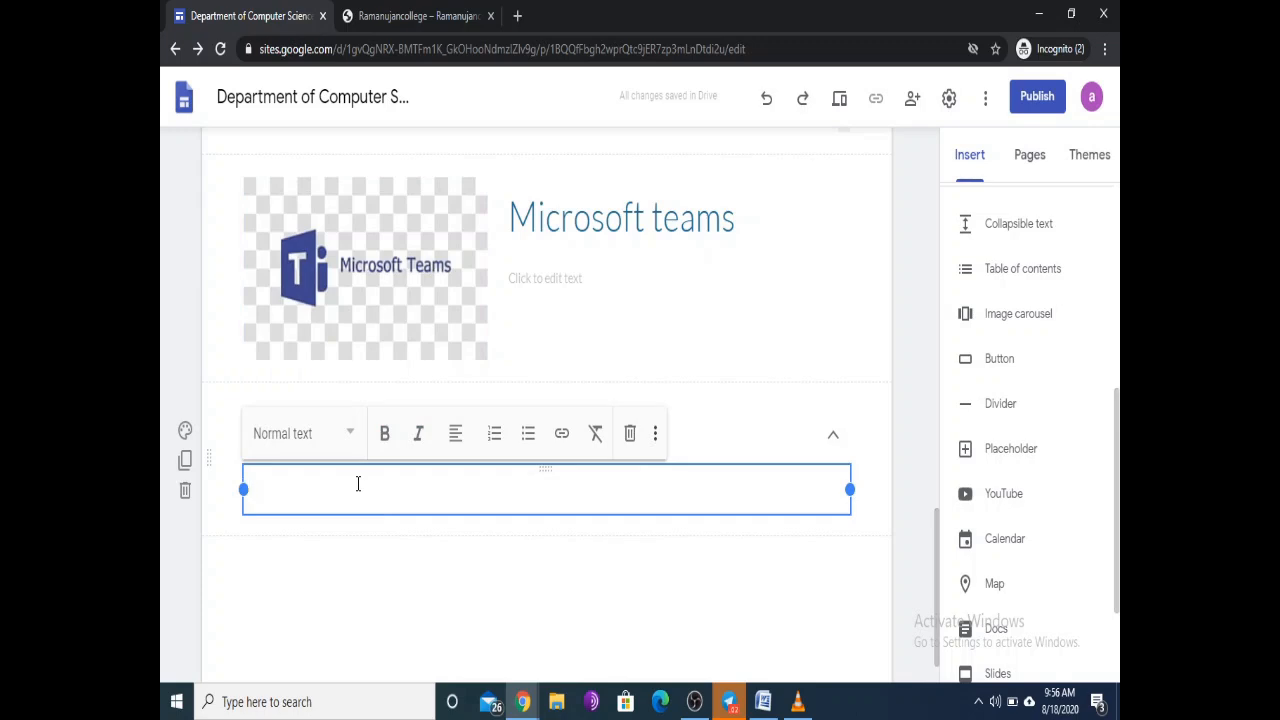
pyautogui.write('Fist P')
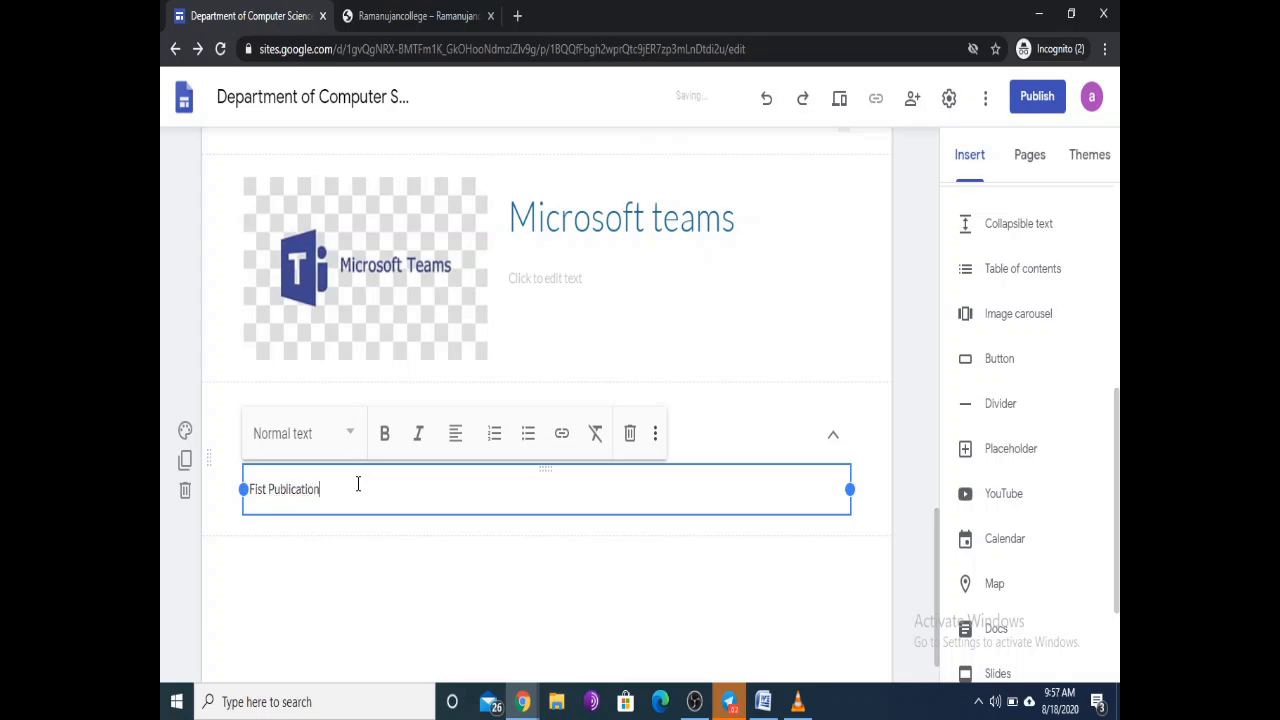
pyautogui.write('ublication')
pyautogui.press('Return')
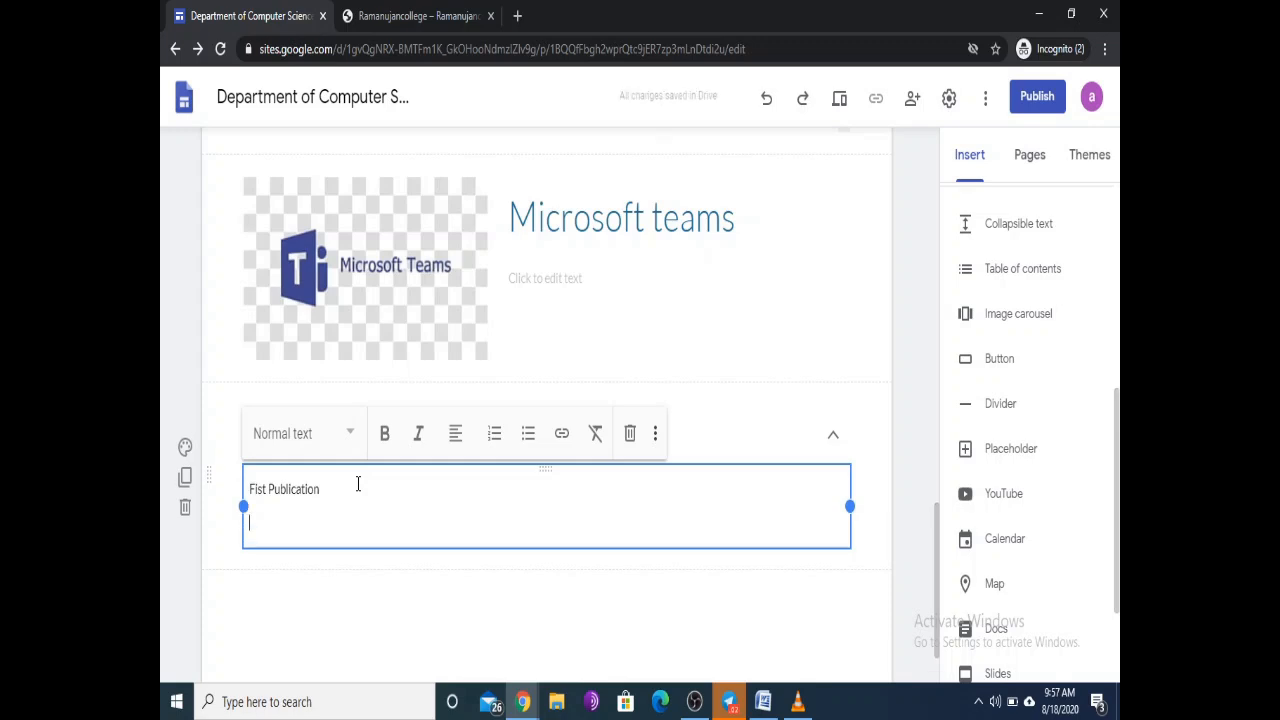
pyautogui.write('Second Pub')
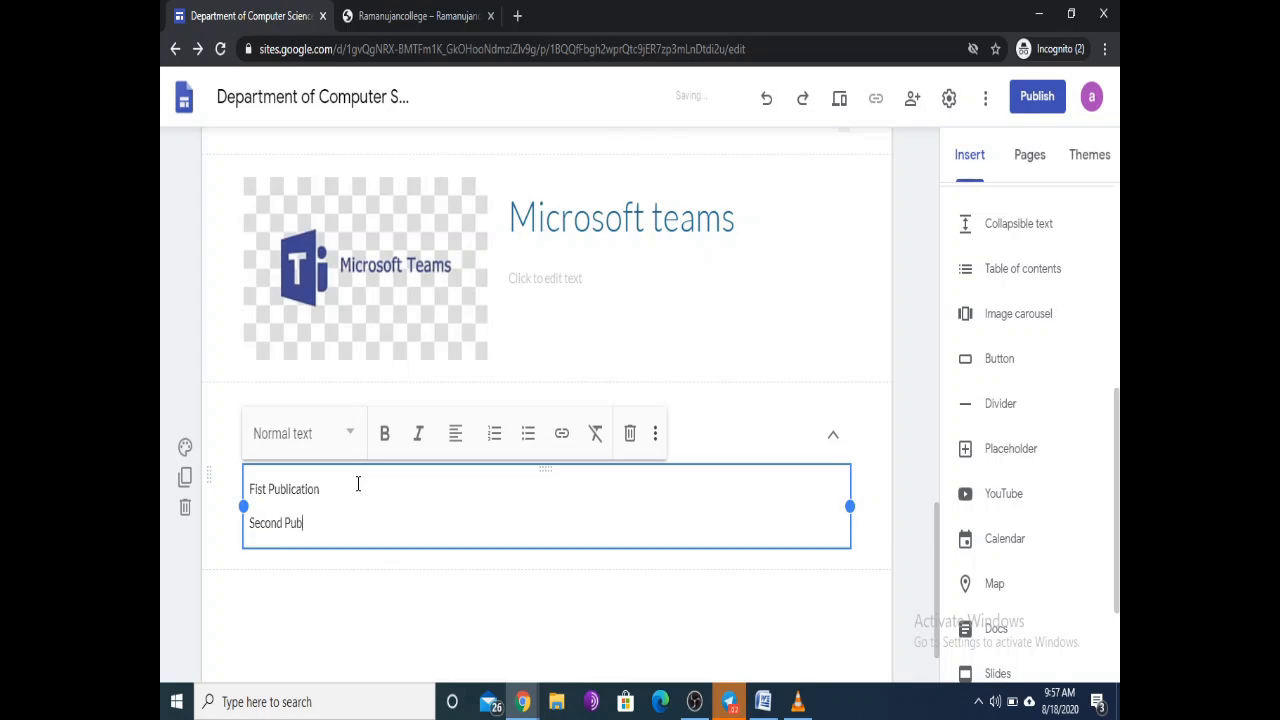
pyautogui.write('lication')
pyautogui.press('Return')
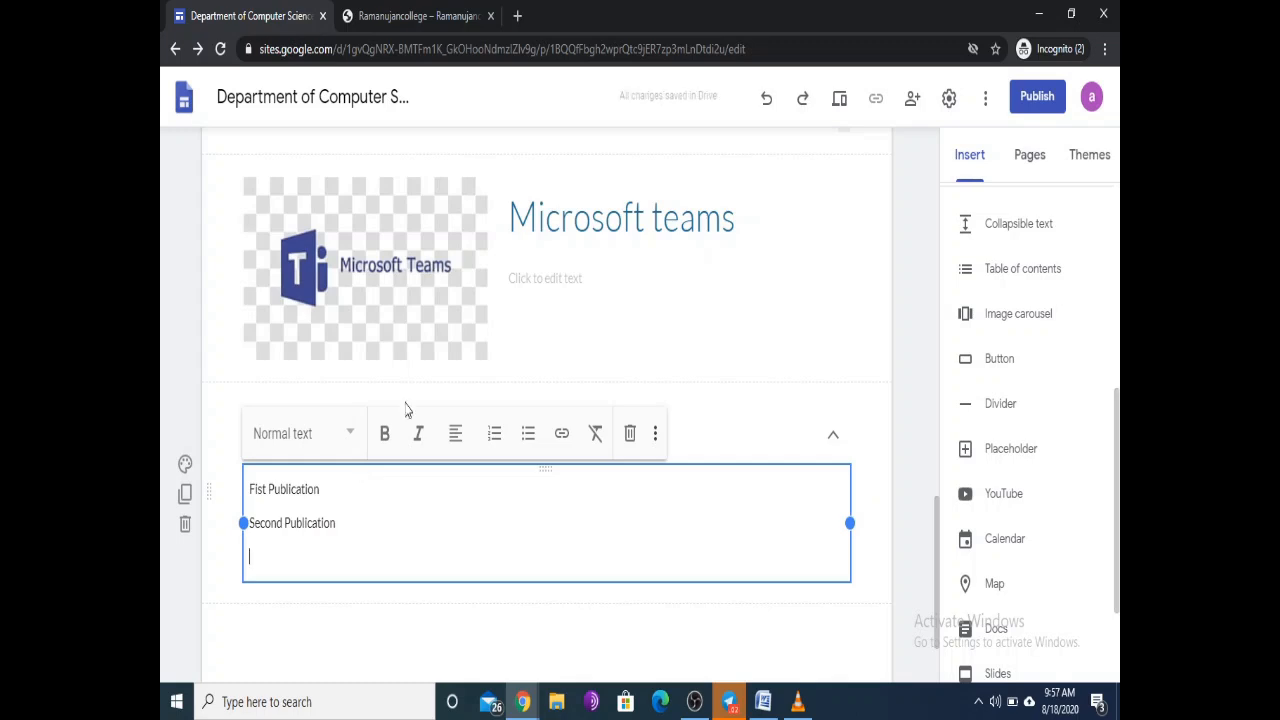
pyautogui.click(897, 524)
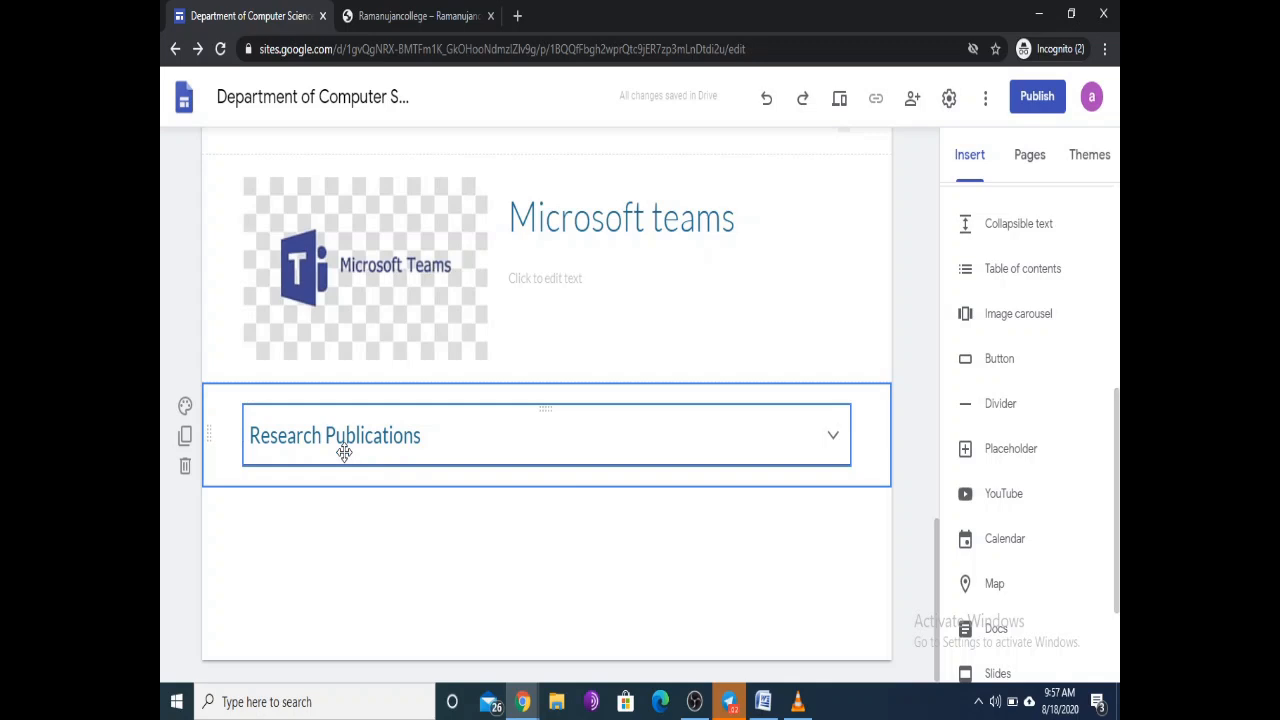
pyautogui.click(833, 438)
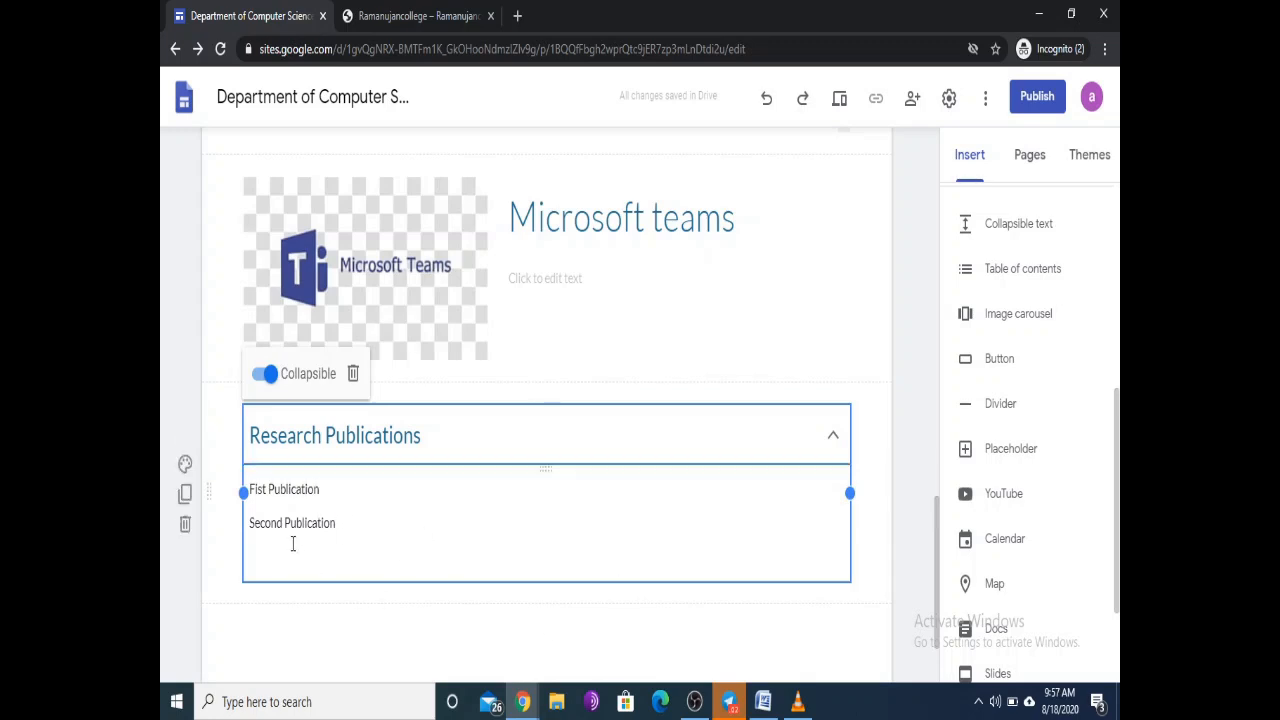
pyautogui.scroll(1, 892, 425)
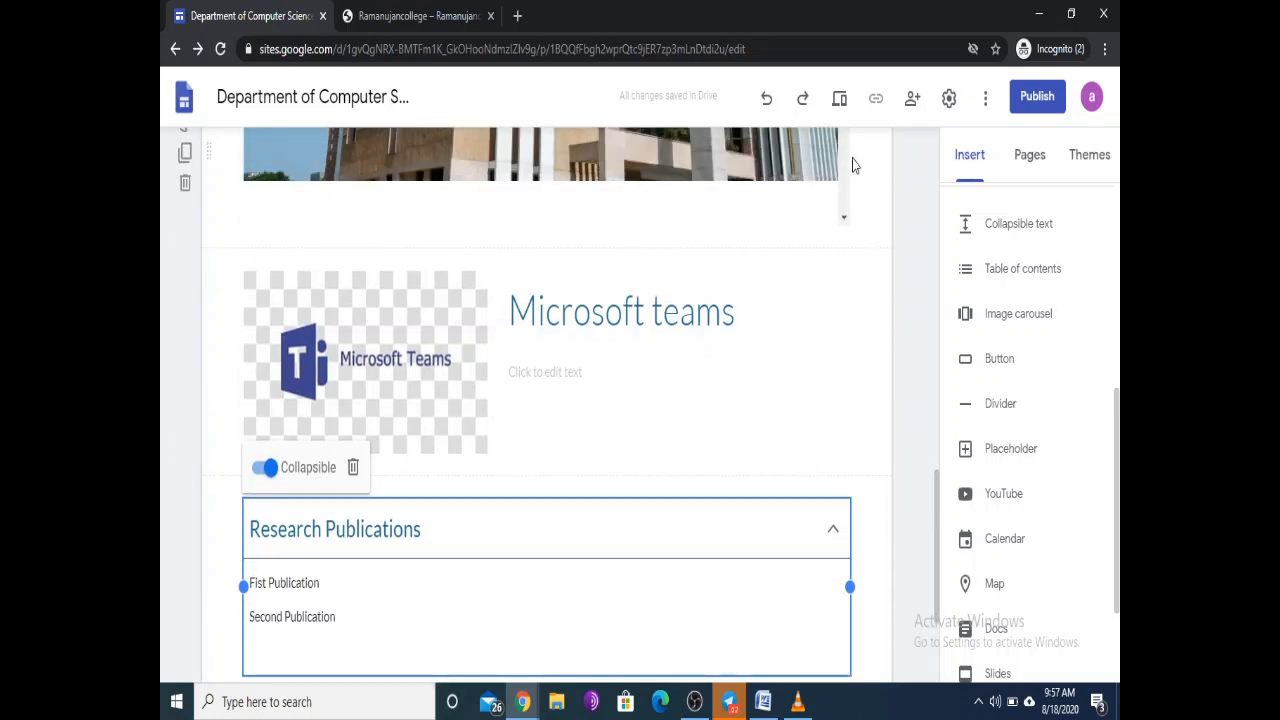
pyautogui.click(839, 98)
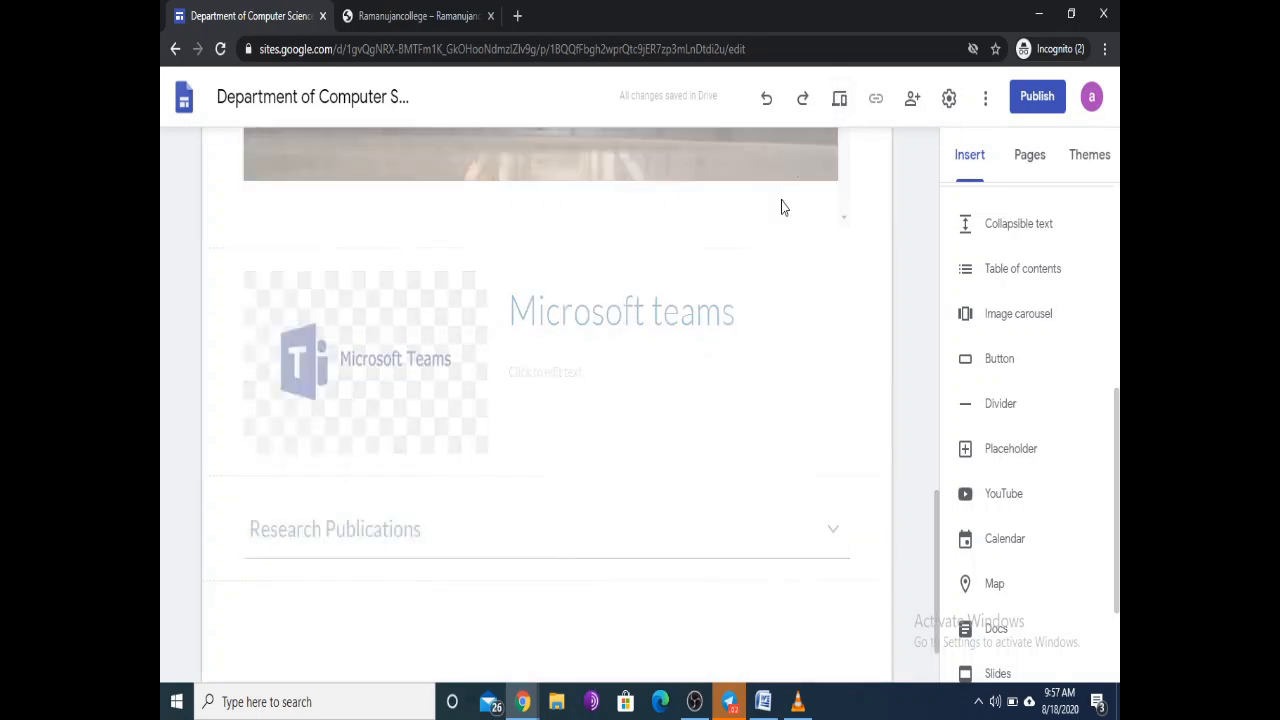
# Step: Scroll through the site preview, then return to the editor
pyautogui.scroll(-4, 733, 130)
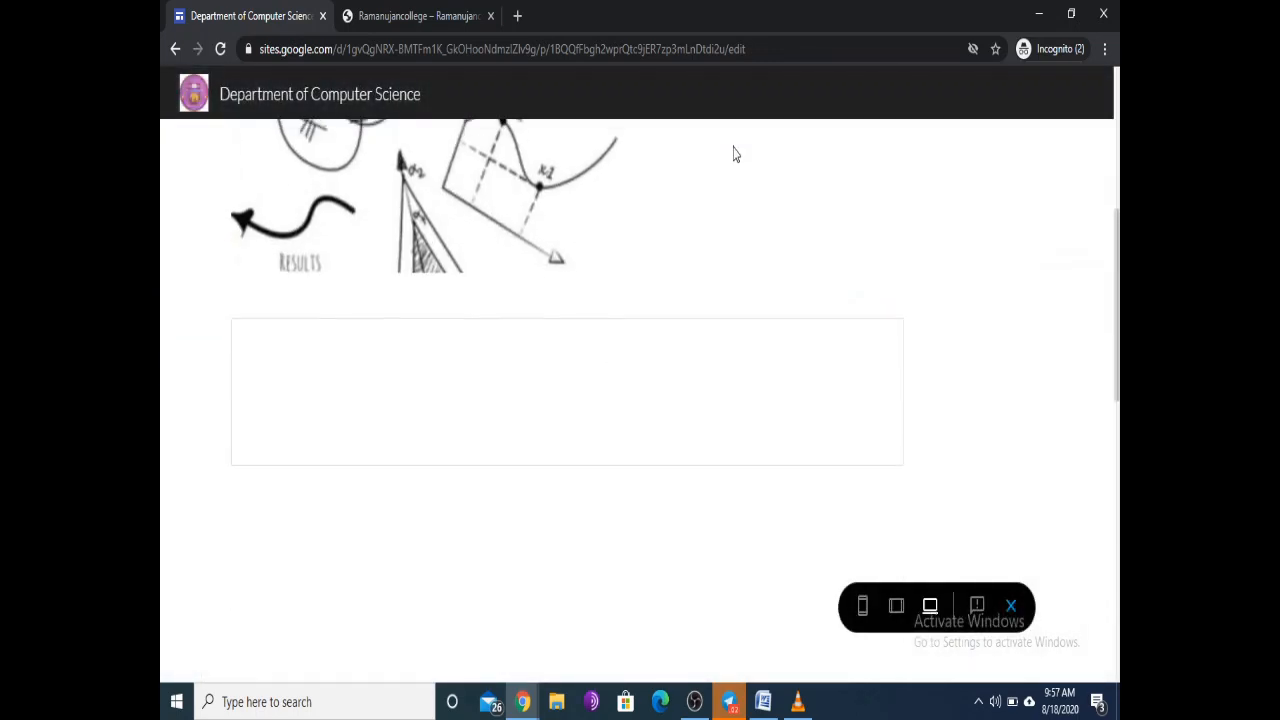
pyautogui.scroll(-3, 733, 160)
pyautogui.scroll(-4, 733, 174)
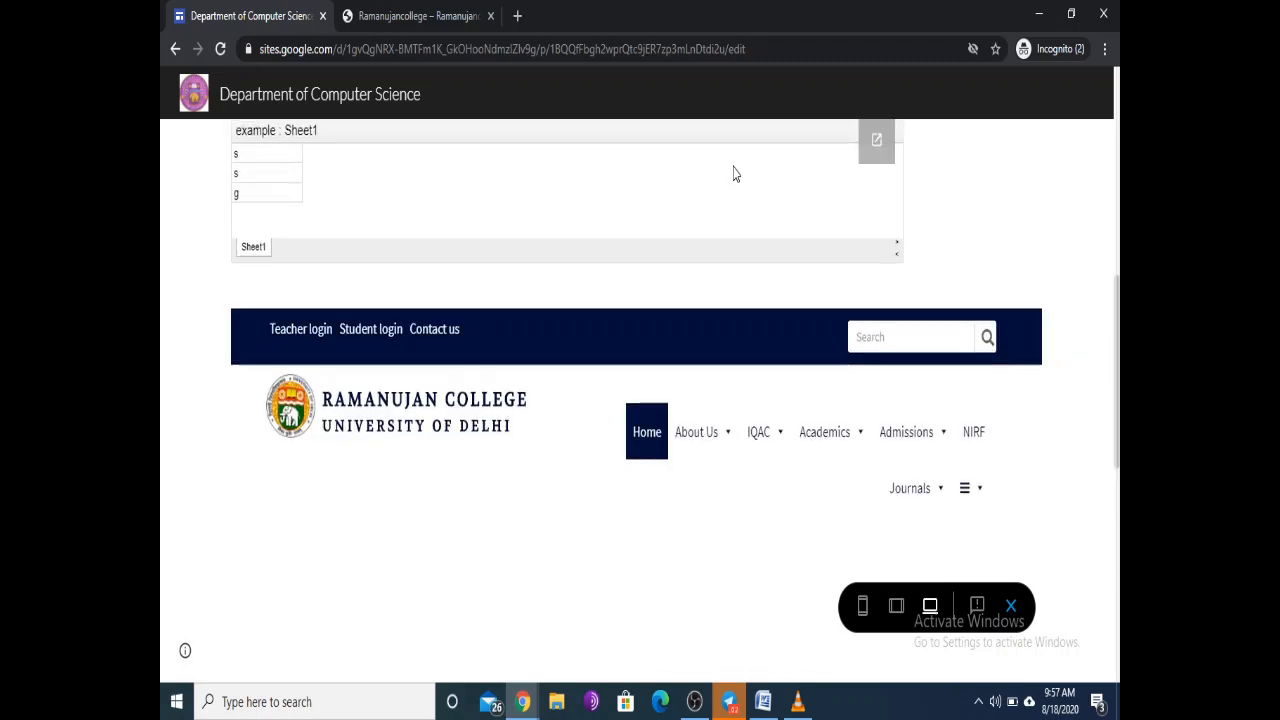
pyautogui.scroll(-3, 733, 172)
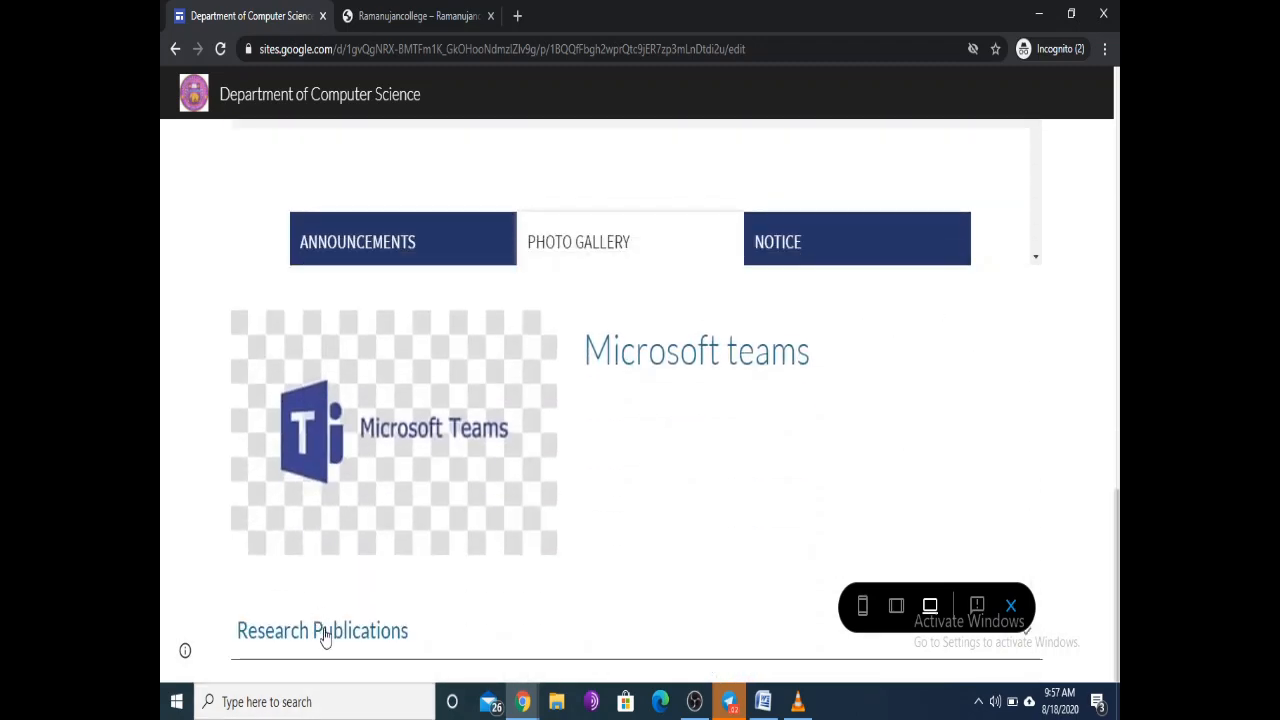
pyautogui.click(1012, 606)
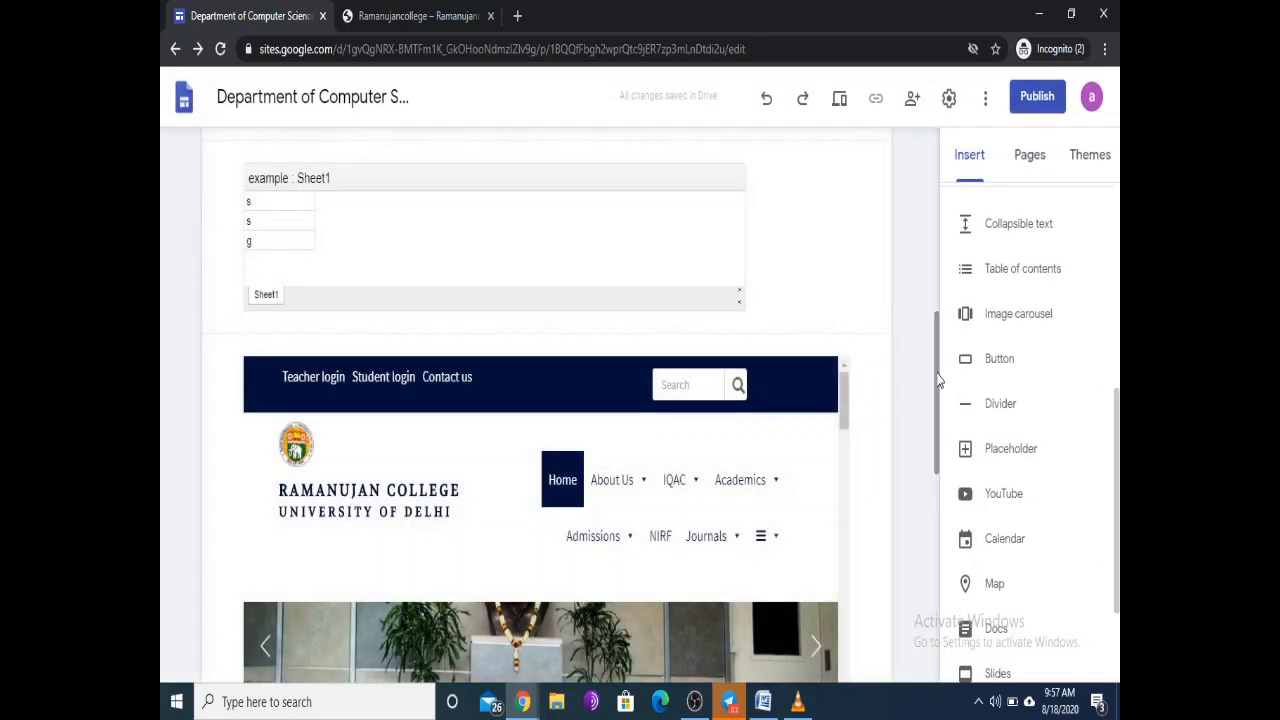
# Step: Preview My Class again, expand Research Publications, then exit back to editing
pyautogui.click(838, 114)
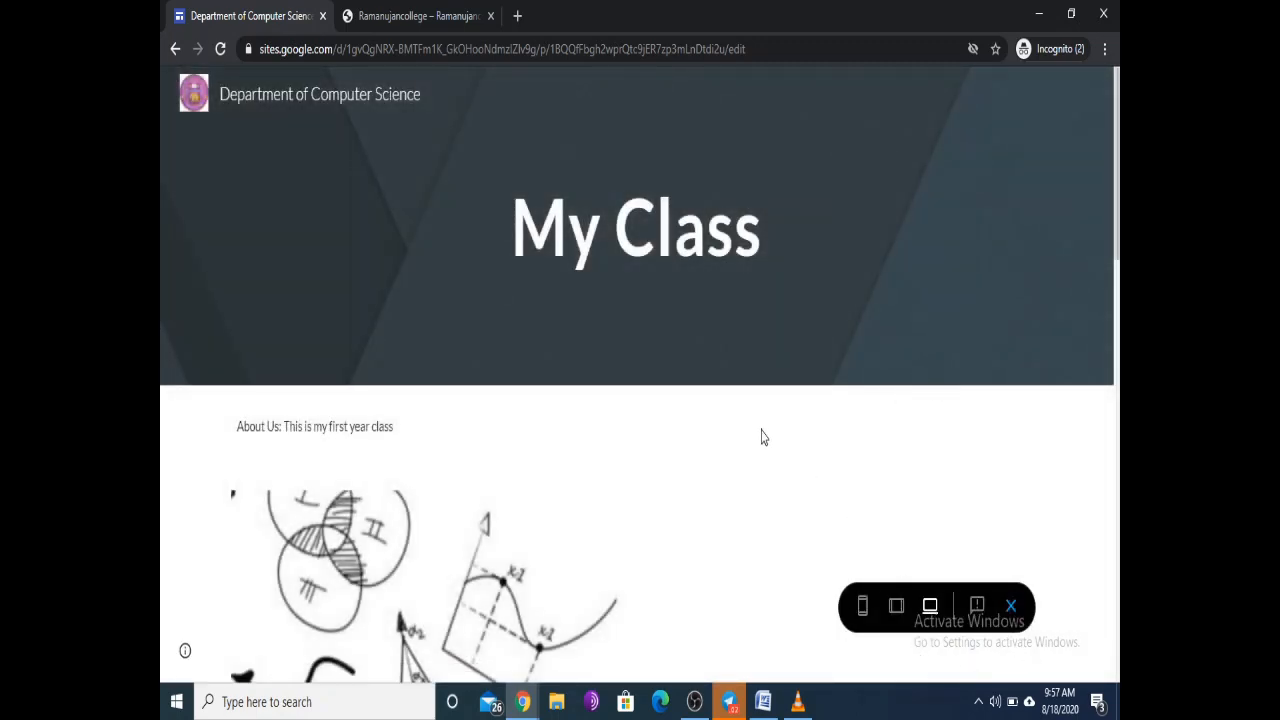
pyautogui.scroll(-10, 760, 434)
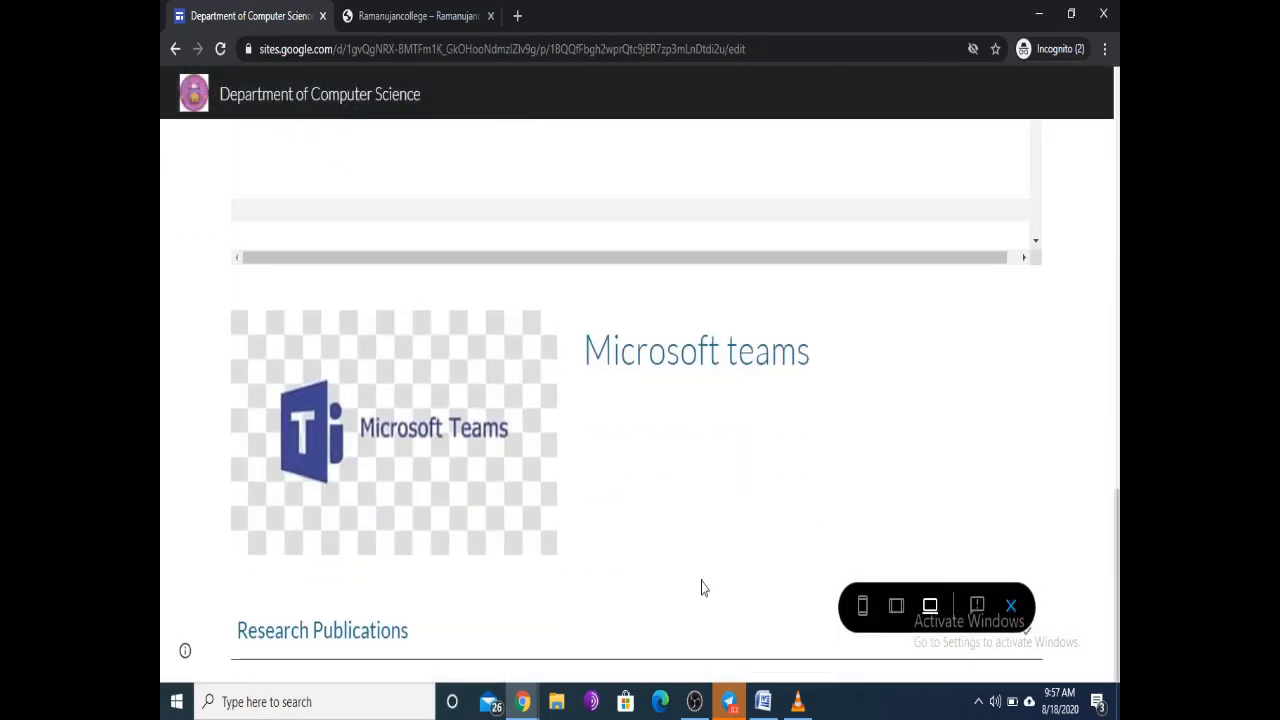
pyautogui.click(371, 634)
pyautogui.scroll(-1, 300, 600)
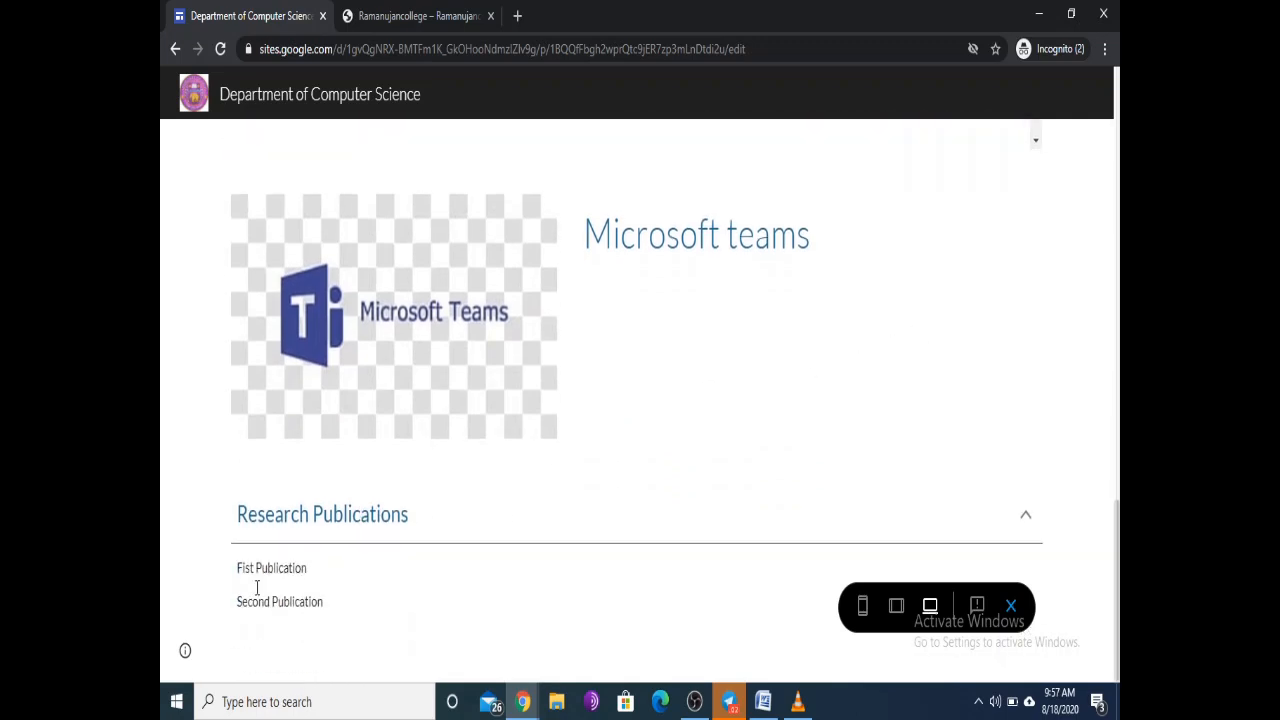
pyautogui.scroll(1, 351, 562)
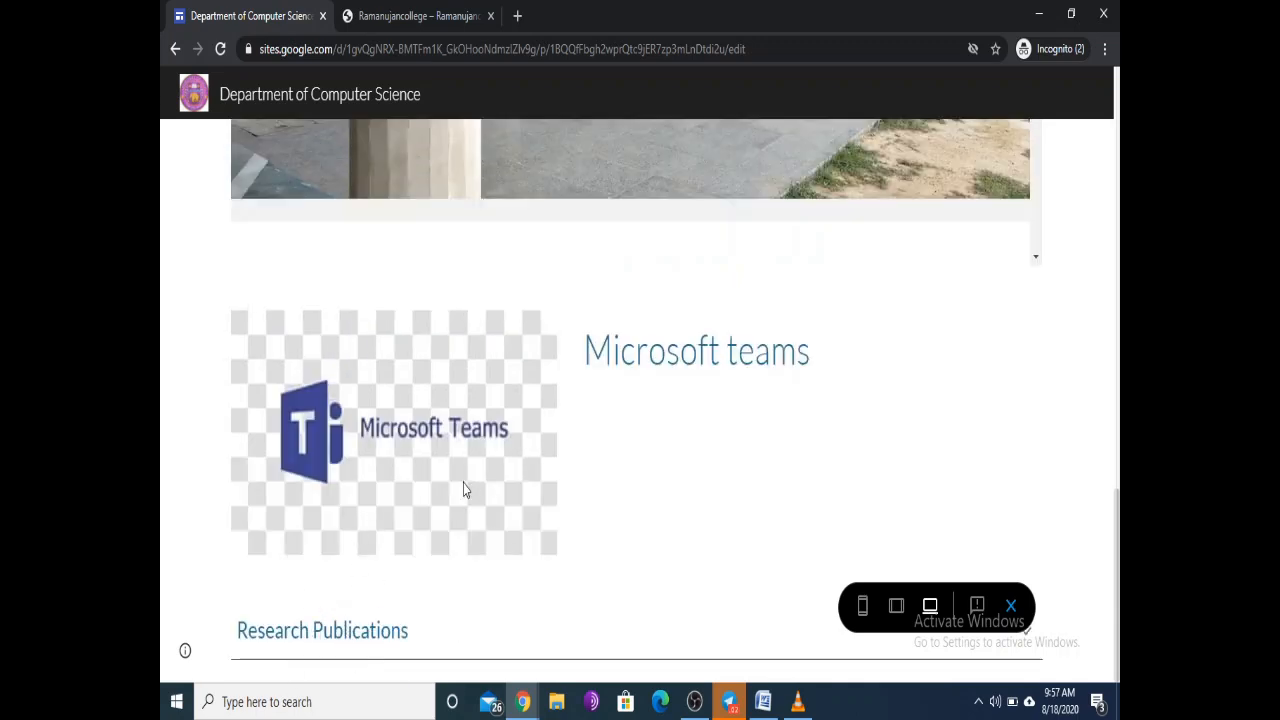
pyautogui.click(1011, 610)
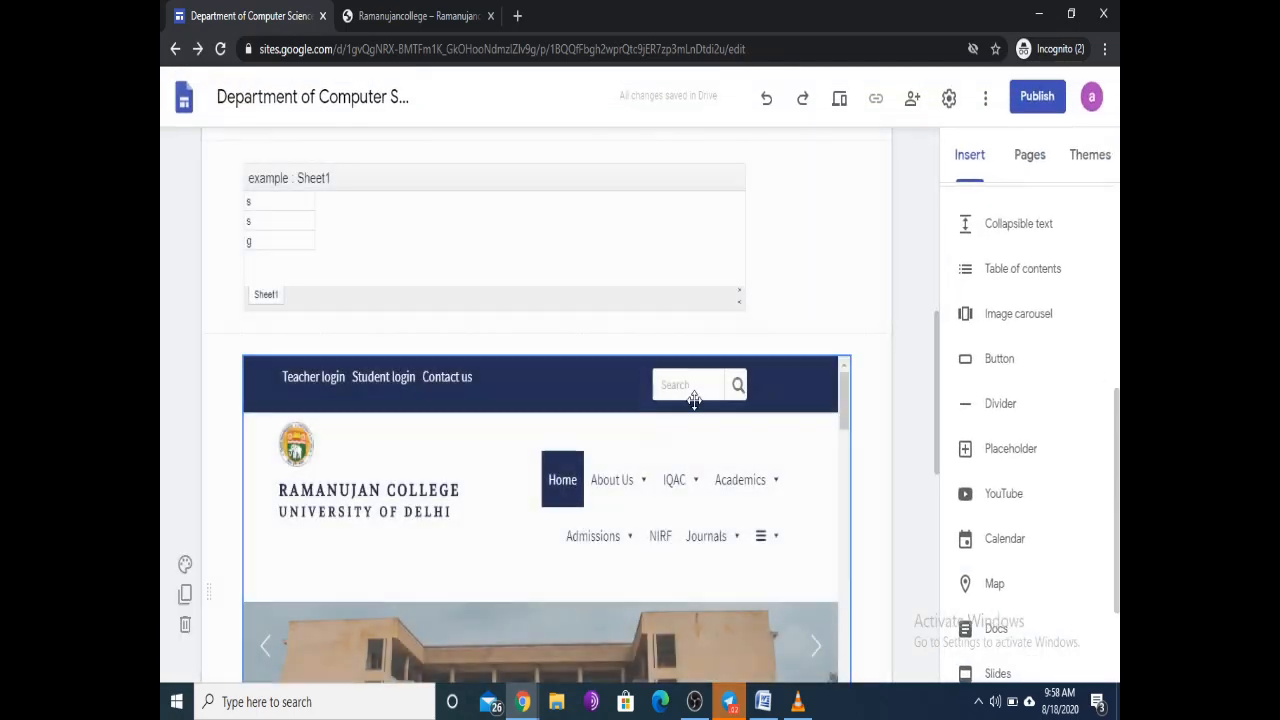
# Step: Insert an image carousel and choose to upload its first image from the computer
pyautogui.scroll(-2, 958, 192)
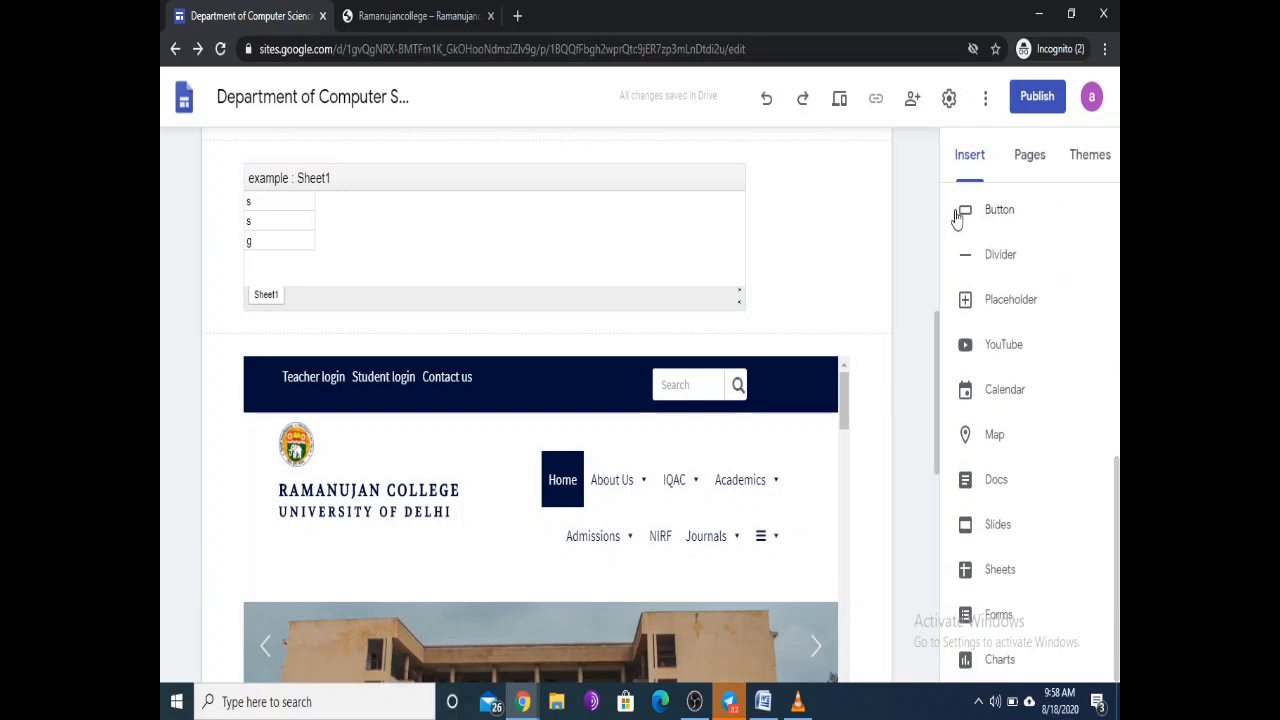
pyautogui.scroll(5, 1114, 347)
pyautogui.scroll(-2, 1105, 390)
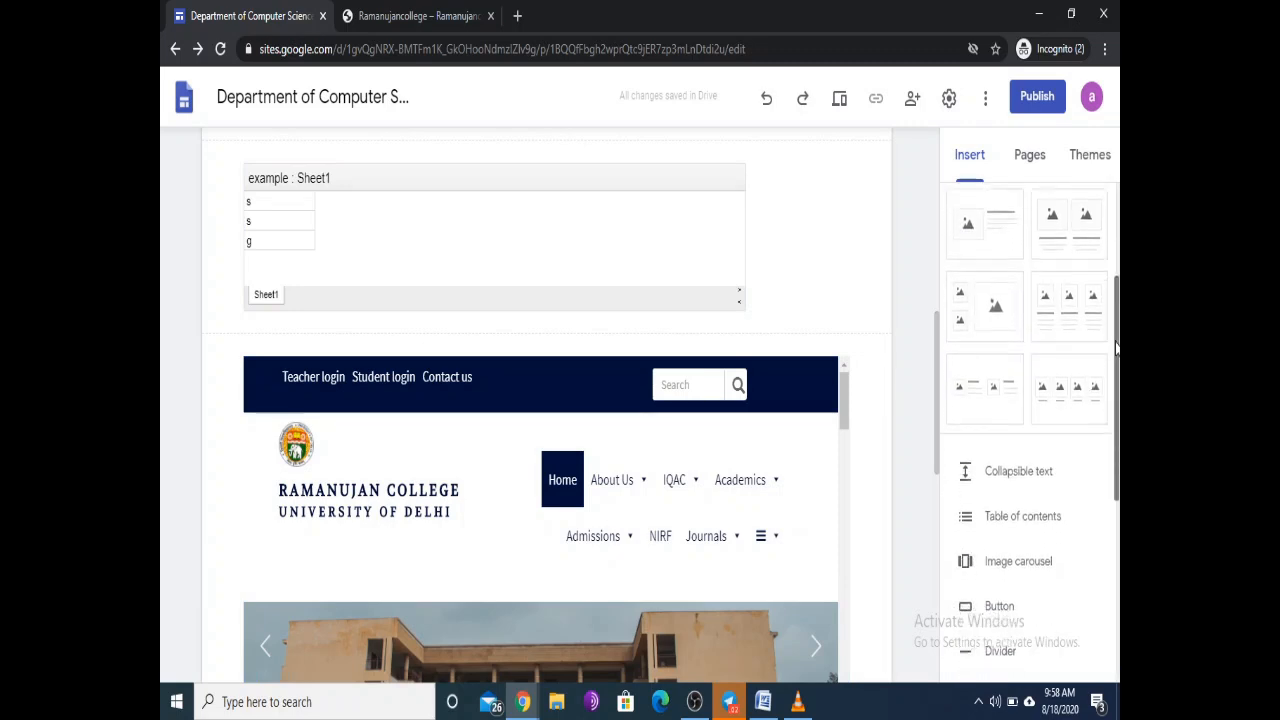
pyautogui.scroll(-2, 1100, 420)
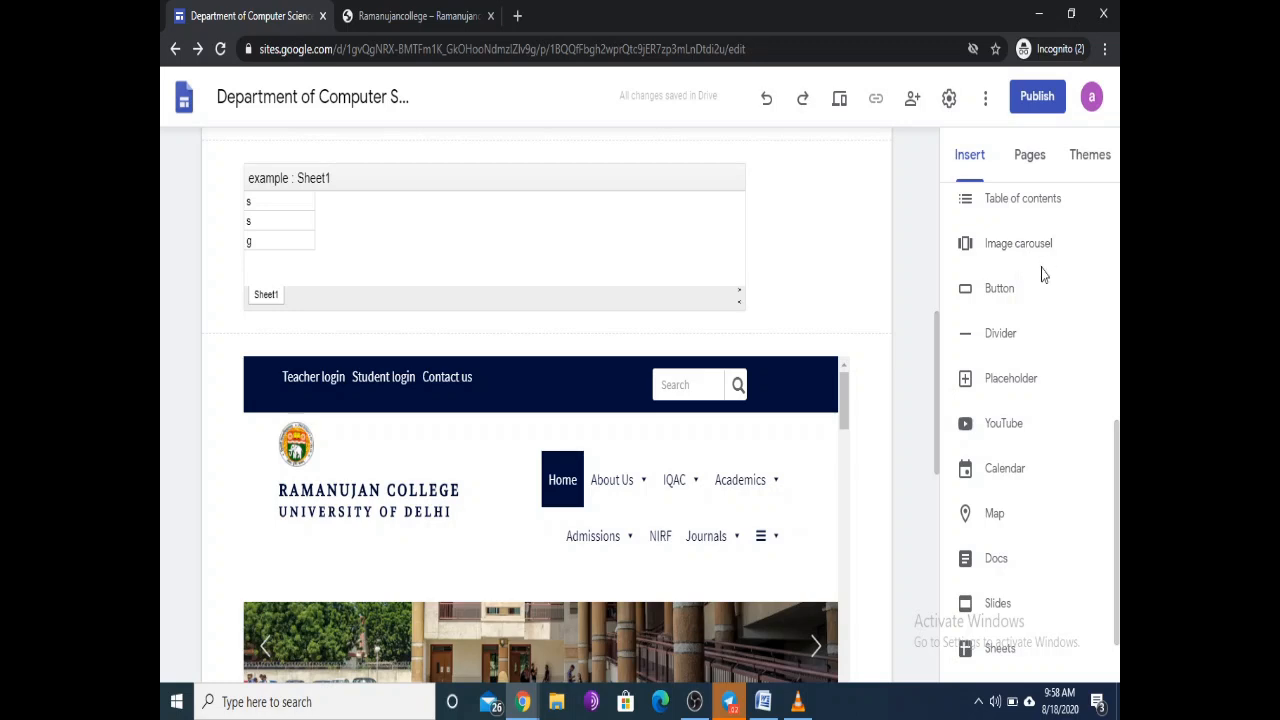
pyautogui.scroll(-1, 1050, 290)
pyautogui.moveTo(937, 338); pyautogui.dragTo(923, 420)
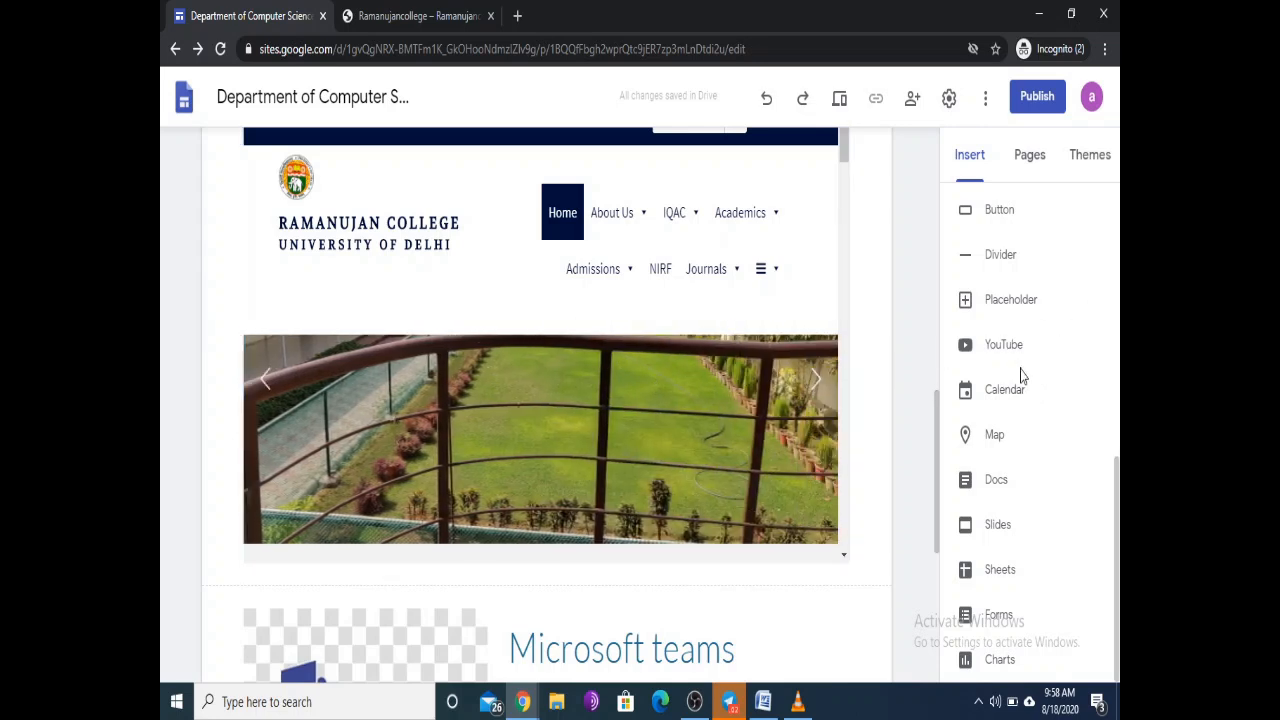
pyautogui.scroll(2, 1030, 350)
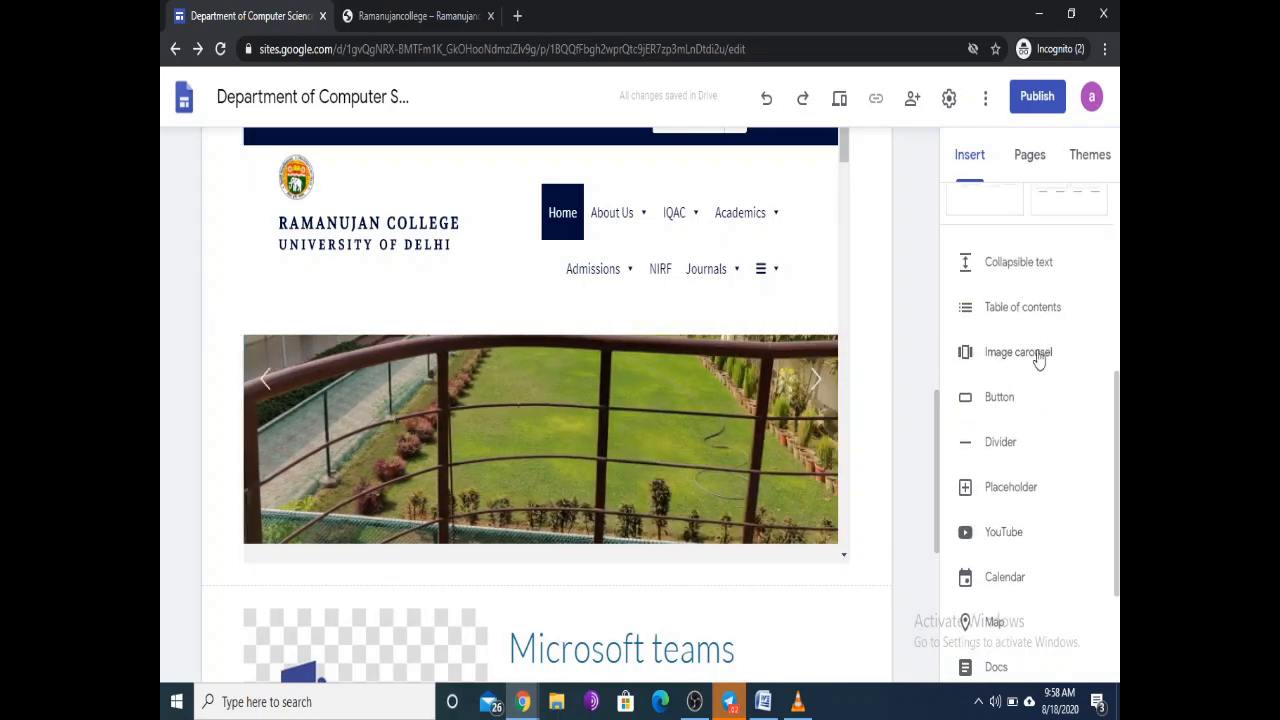
pyautogui.click(1011, 355)
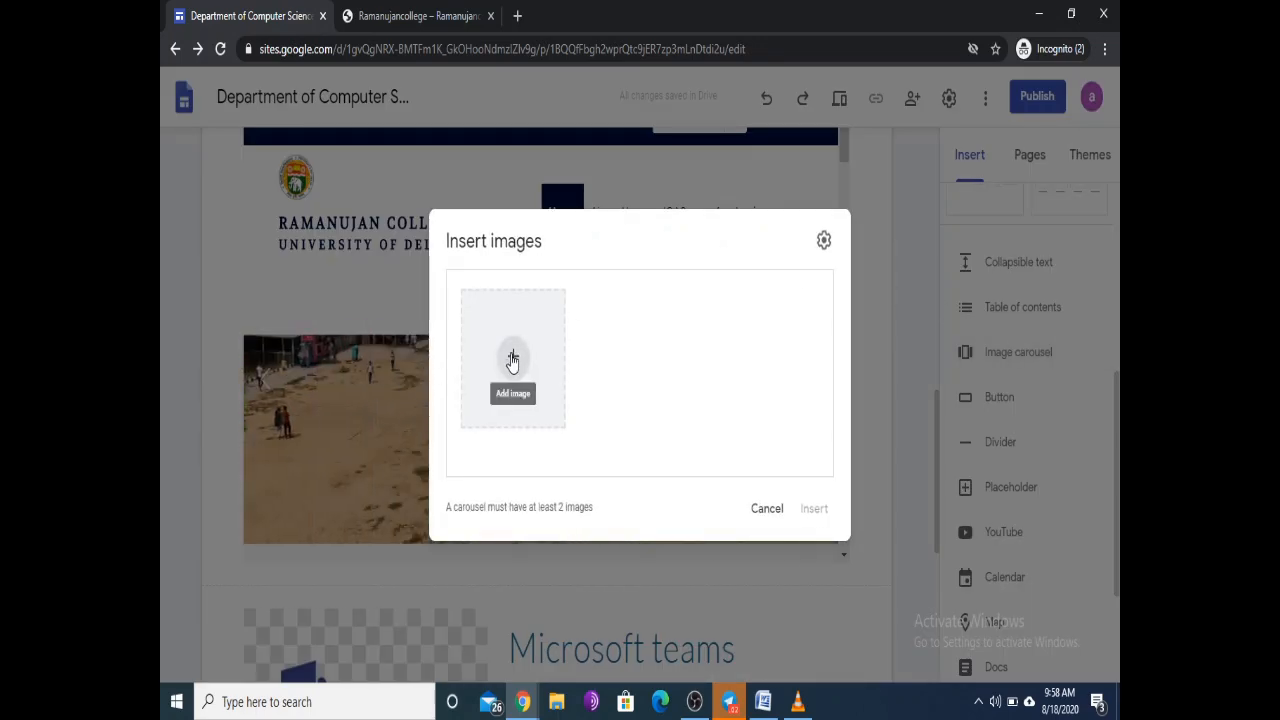
pyautogui.click(512, 360)
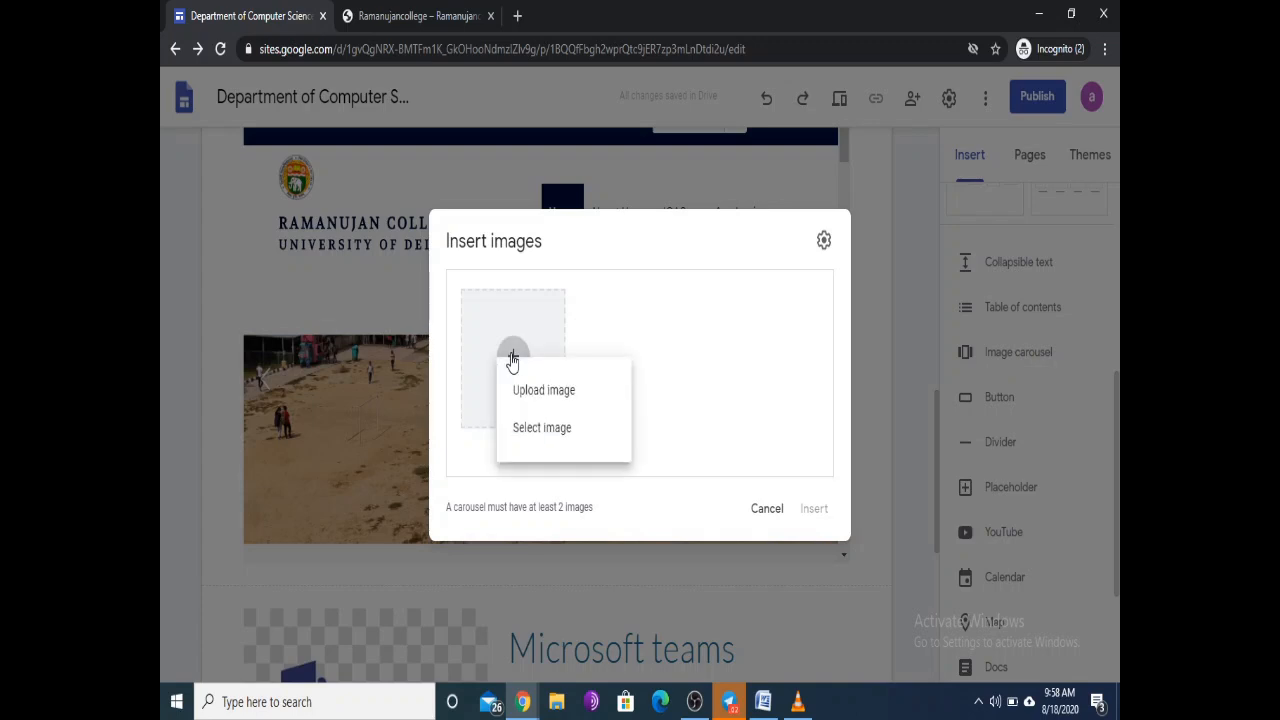
pyautogui.click(543, 391)
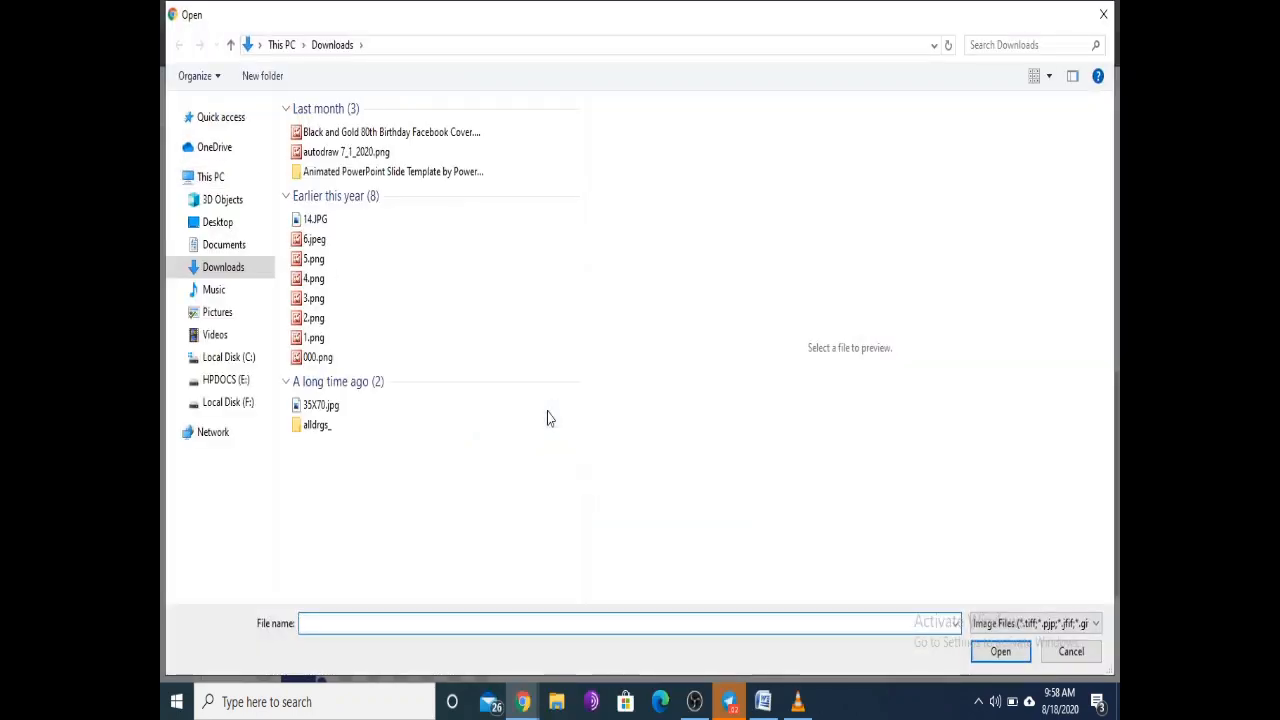
# Step: Browse the Downloads images, previewing the WhatsApp and FDP 3.0 pictures
pyautogui.scroll(-1, 522, 327)
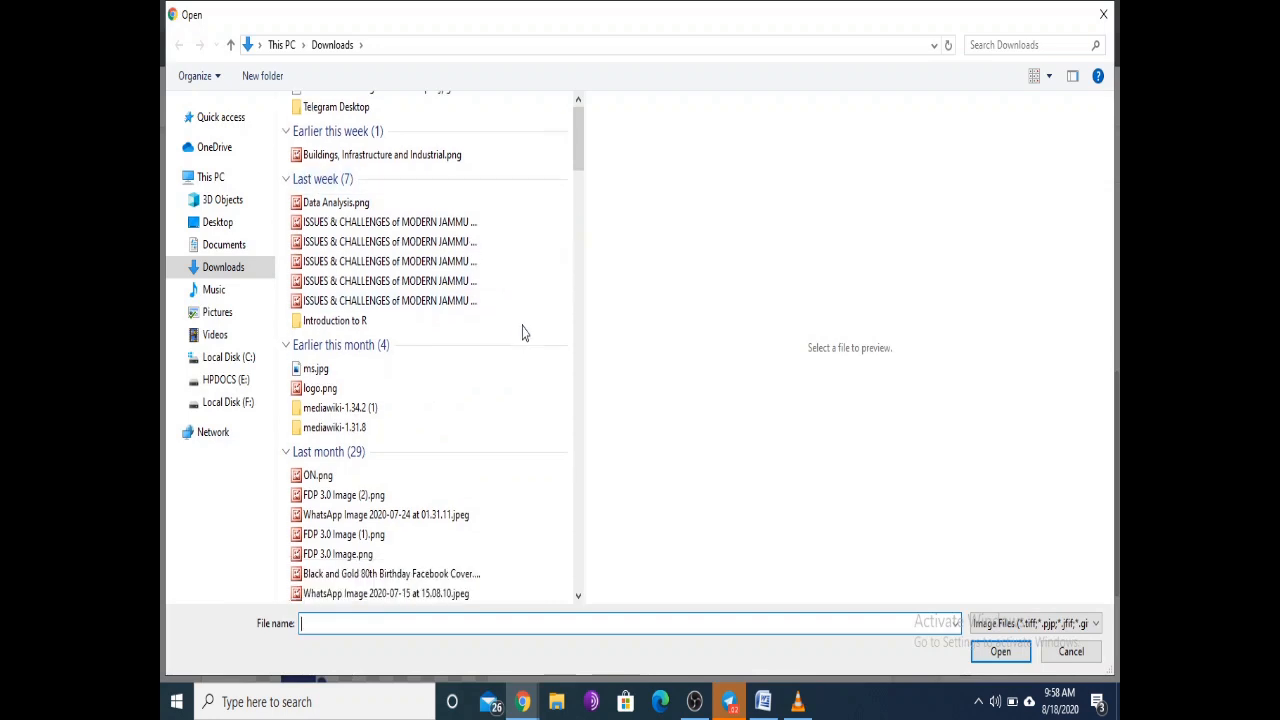
pyautogui.click(322, 476)
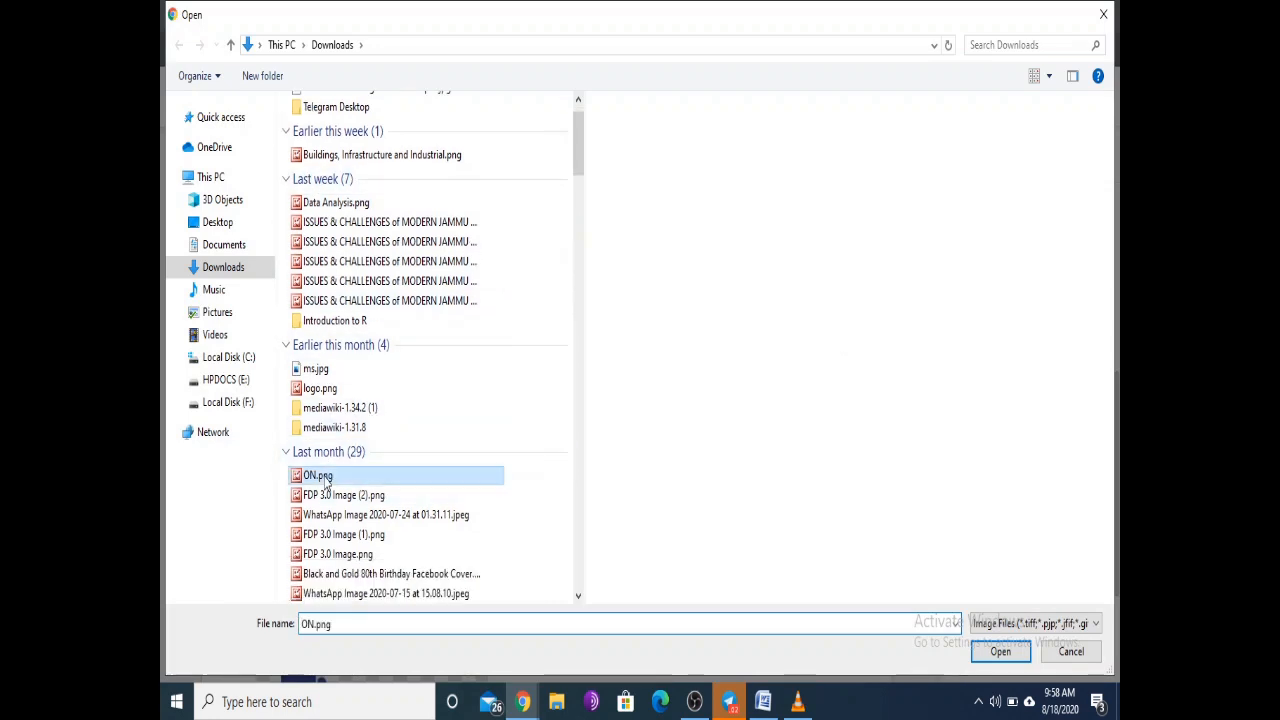
pyautogui.click(325, 497)
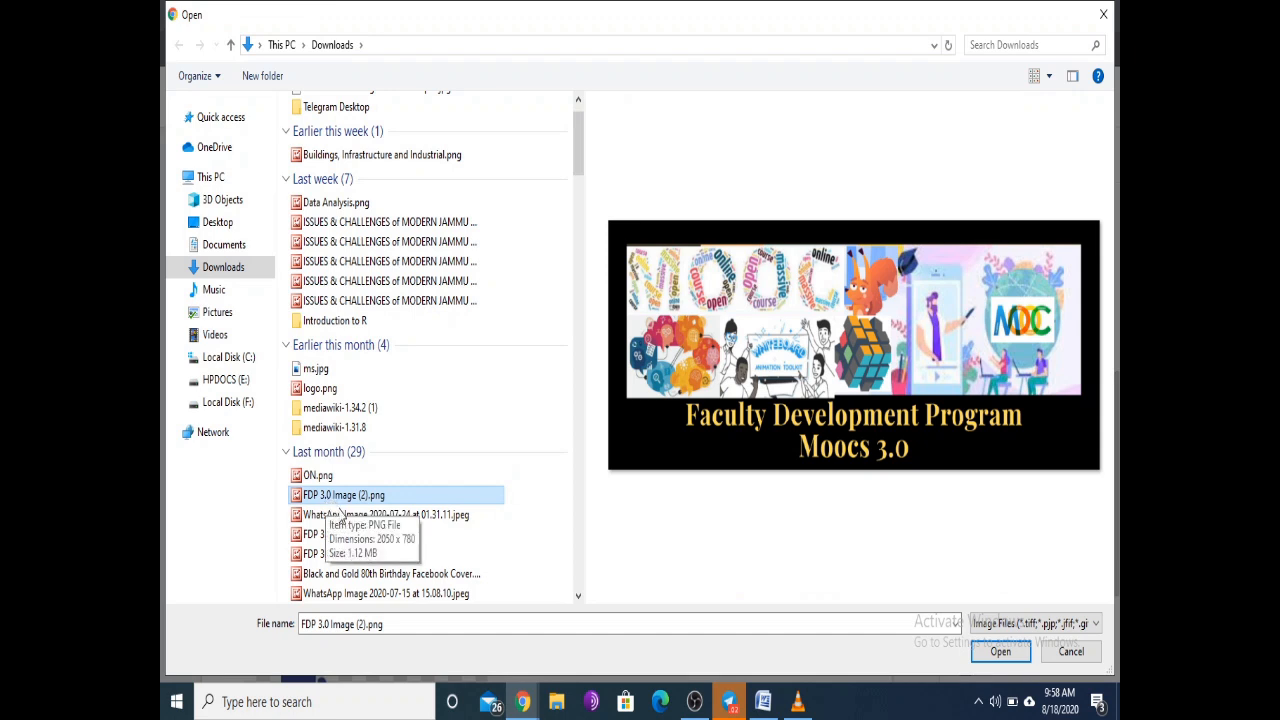
pyautogui.keyDown('ctrl'); pyautogui.click(342, 516); pyautogui.keyUp('ctrl')
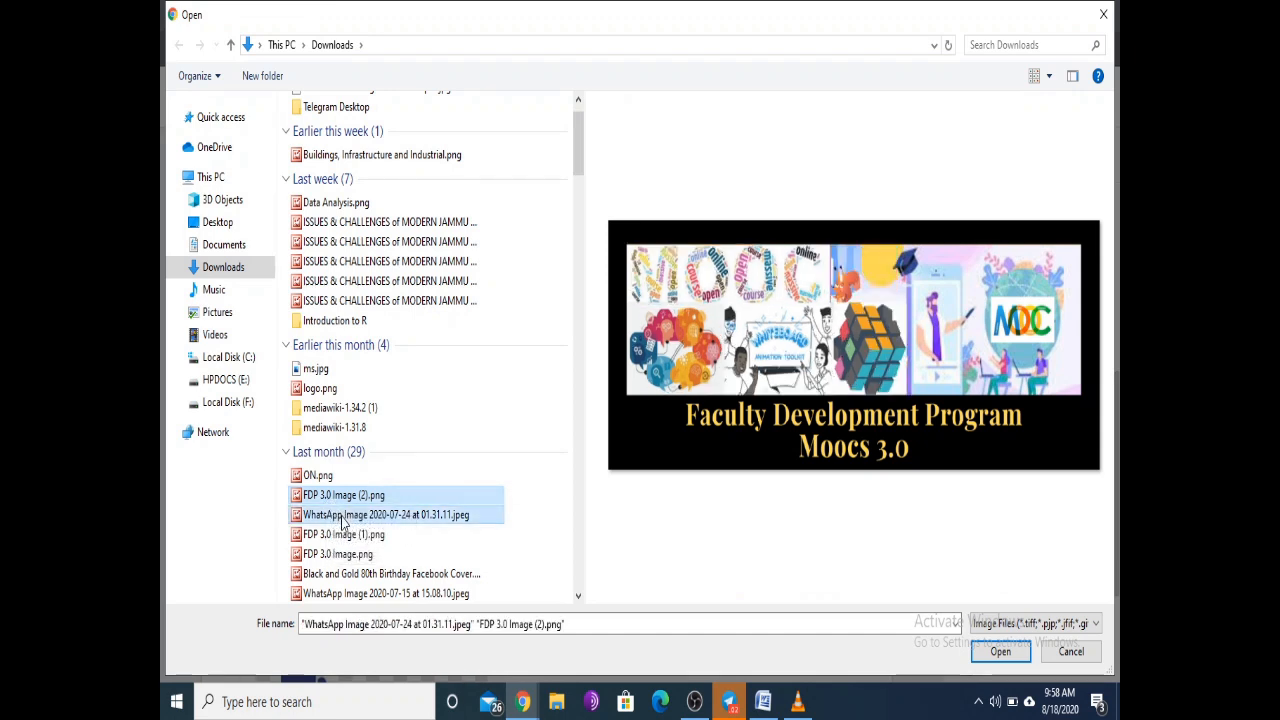
pyautogui.click(344, 516)
pyautogui.click(352, 497)
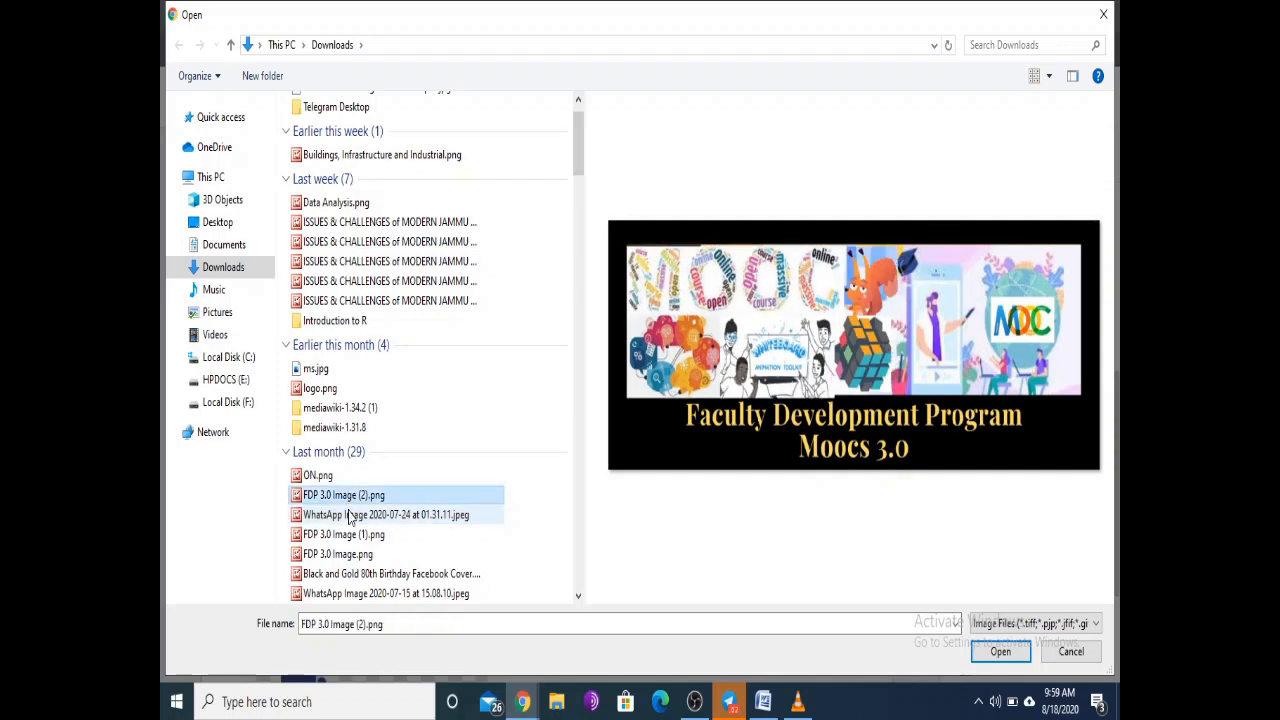
pyautogui.click(350, 516)
pyautogui.click(352, 496)
pyautogui.click(347, 534)
pyautogui.click(345, 496)
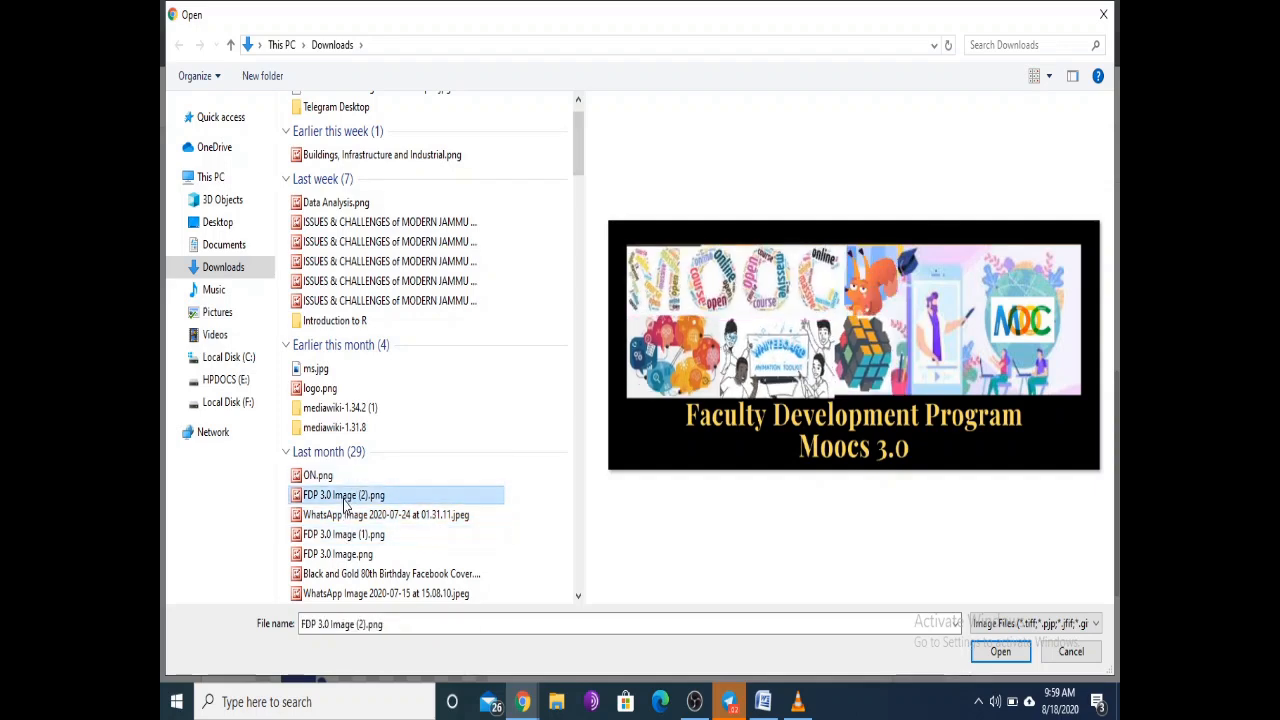
# Step: Select the Black and Gold birthday cover, ON.png, FDP 3.0 Image (2).png and ms.jpg, and upload them
pyautogui.click(344, 575)
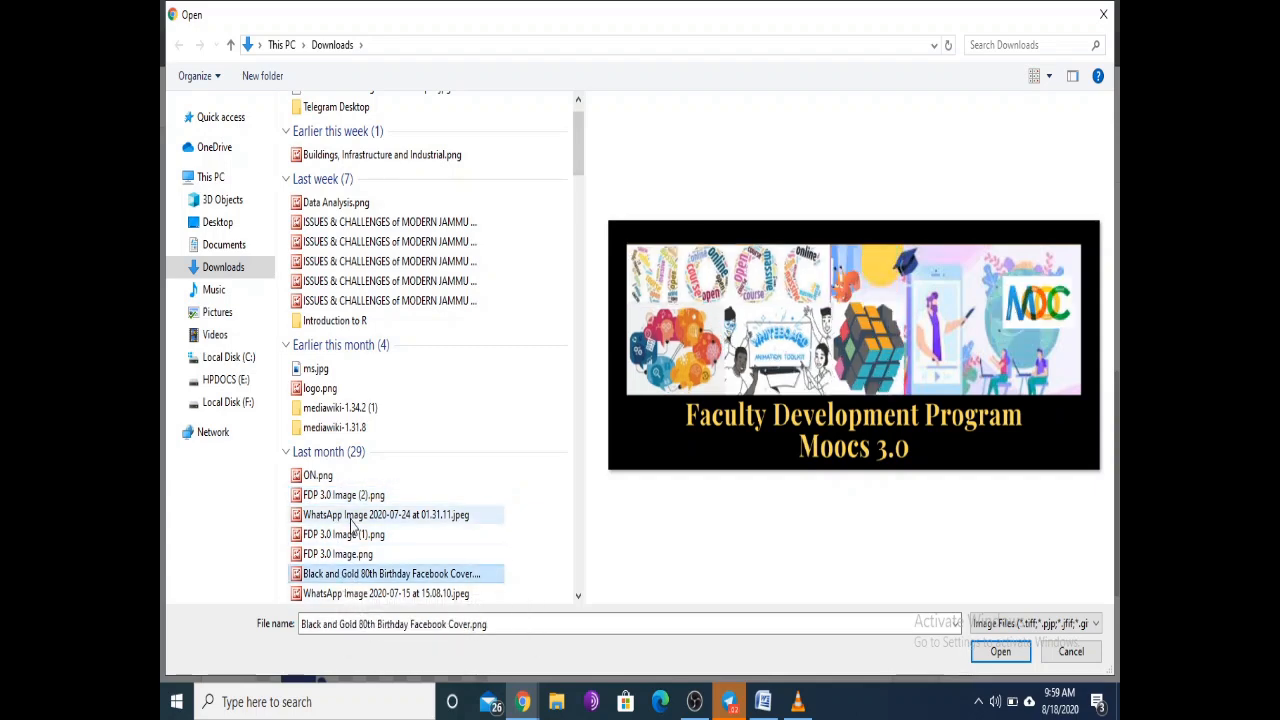
pyautogui.keyDown('ctrl'); pyautogui.click(320, 477); pyautogui.keyUp('ctrl')
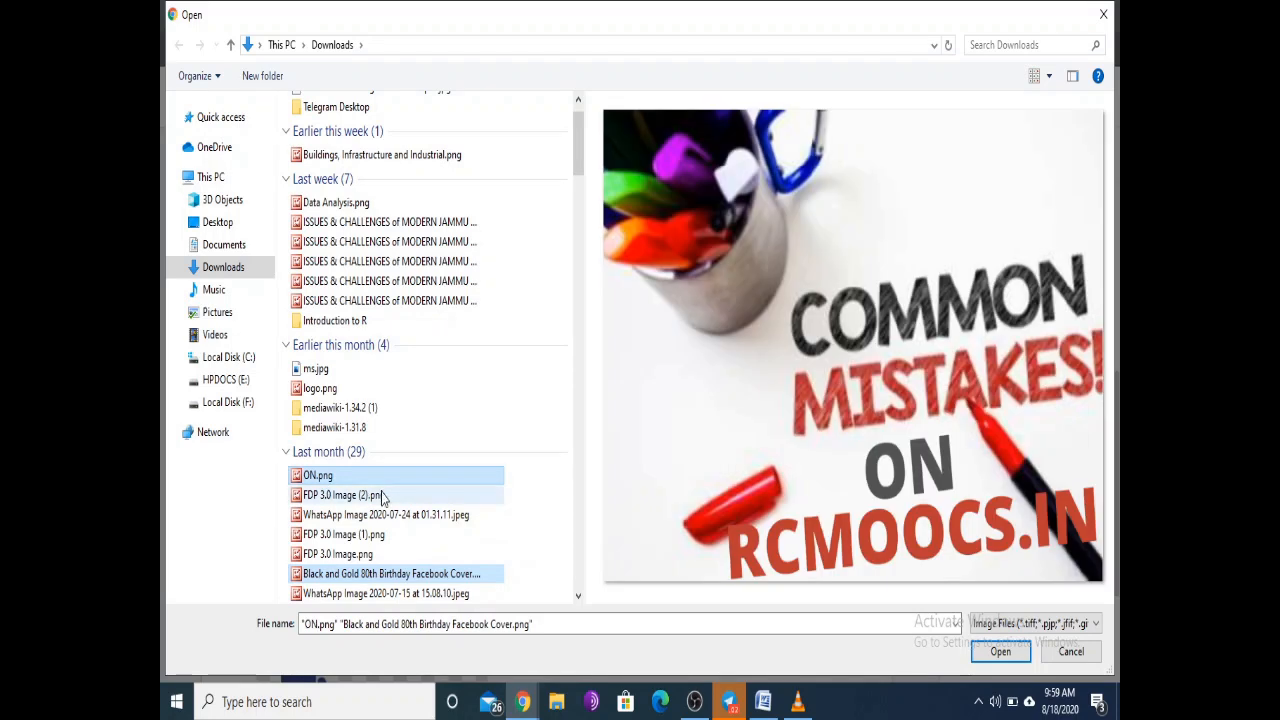
pyautogui.keyDown('ctrl'); pyautogui.click(357, 496); pyautogui.keyUp('ctrl')
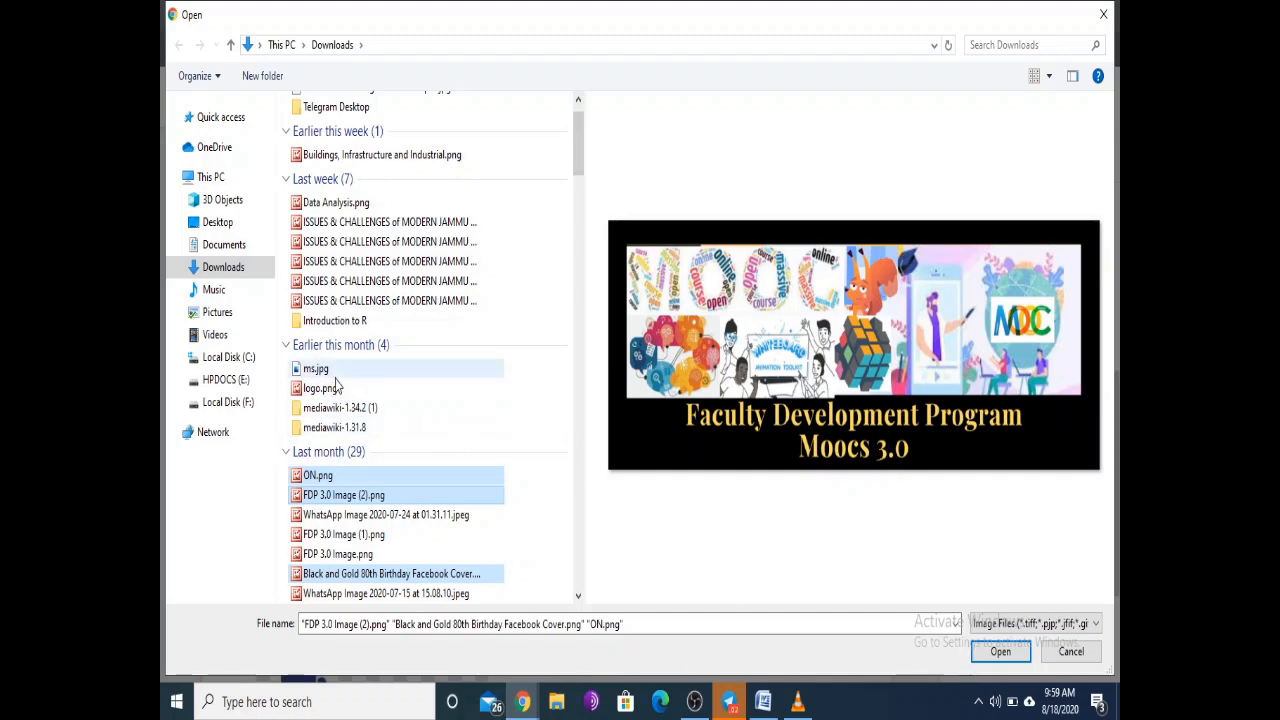
pyautogui.keyDown('ctrl'); pyautogui.click(318, 372); pyautogui.keyUp('ctrl')
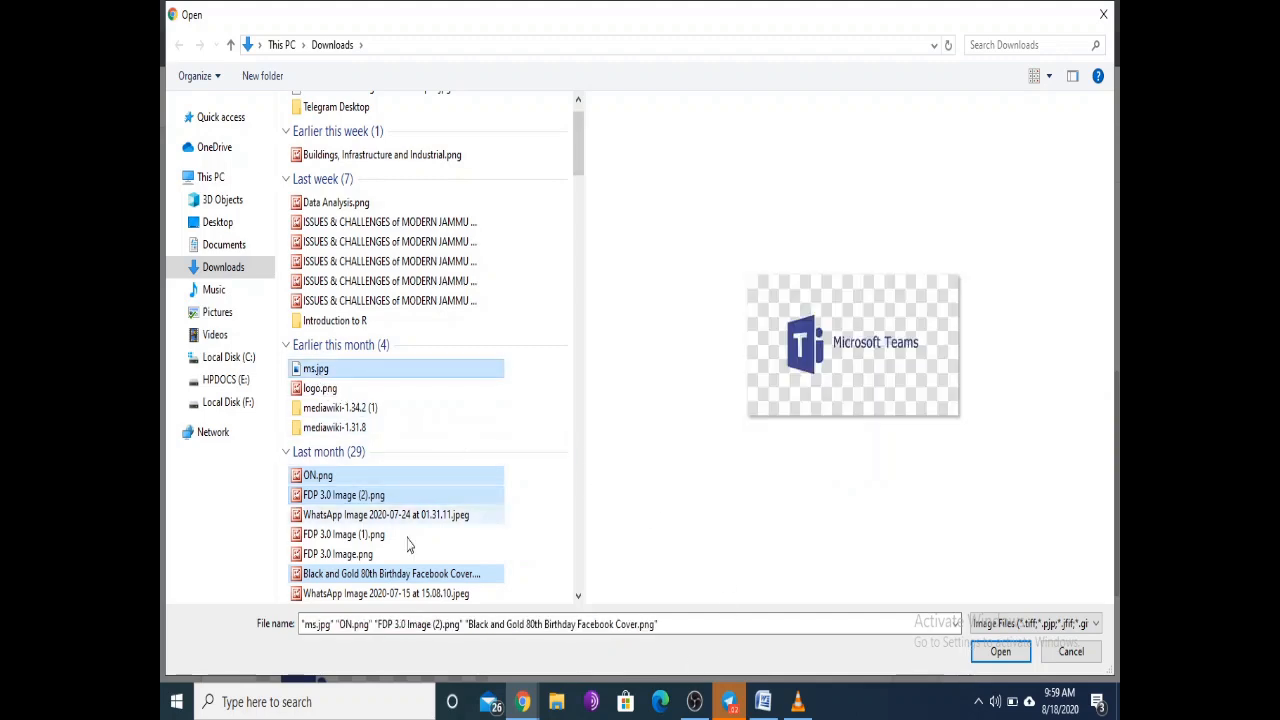
pyautogui.click(1000, 651)
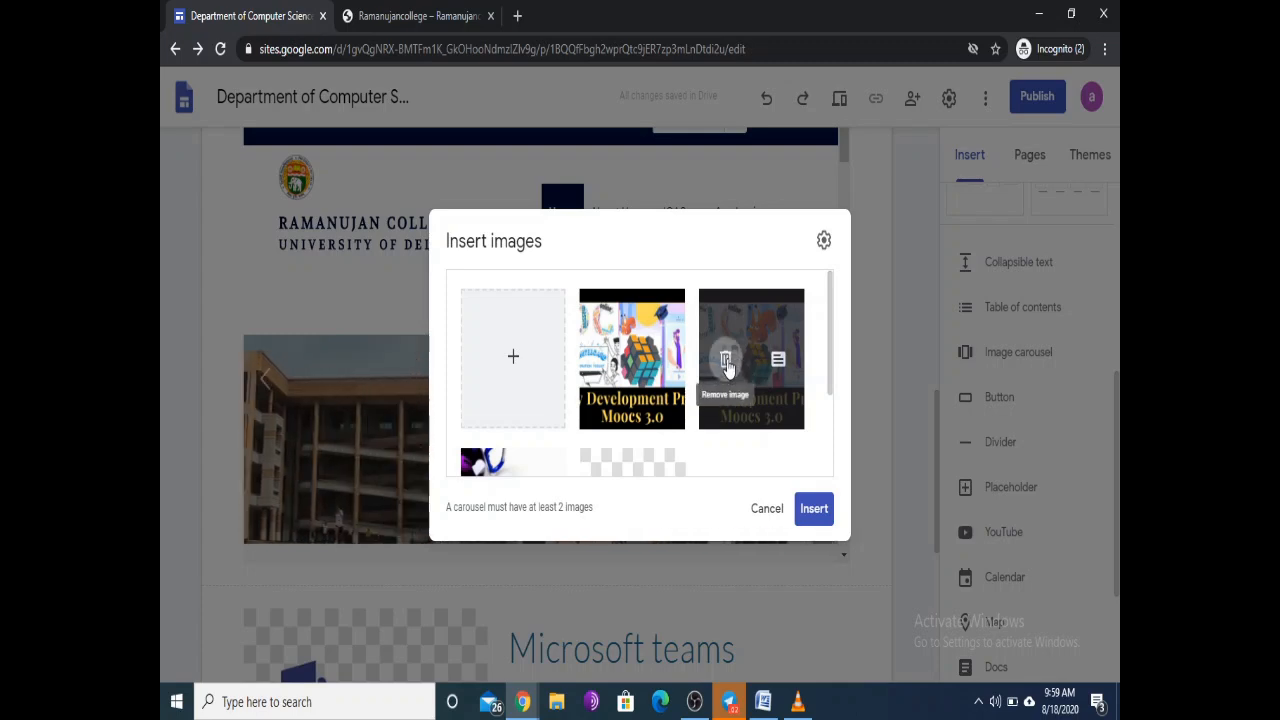
# Step: Drop the duplicate Moocs 3.0 image, place the carousel, then widen and heighten it
pyautogui.click(726, 358)
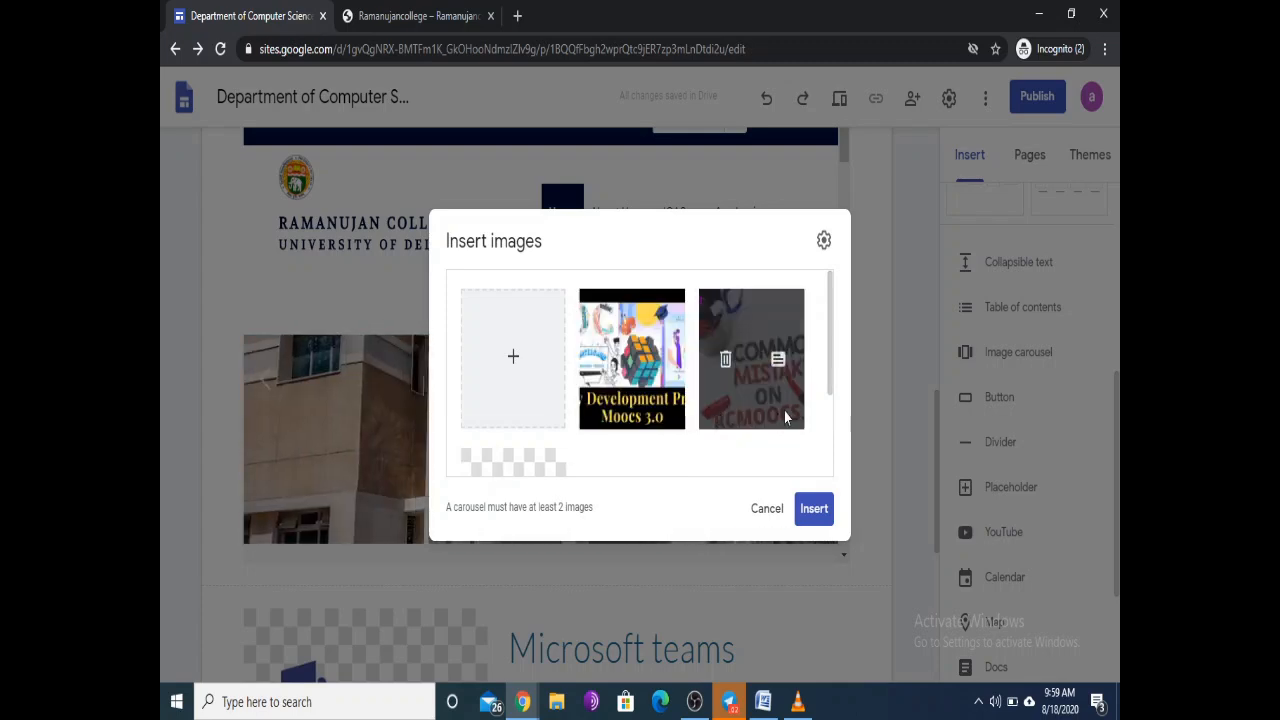
pyautogui.click(813, 510)
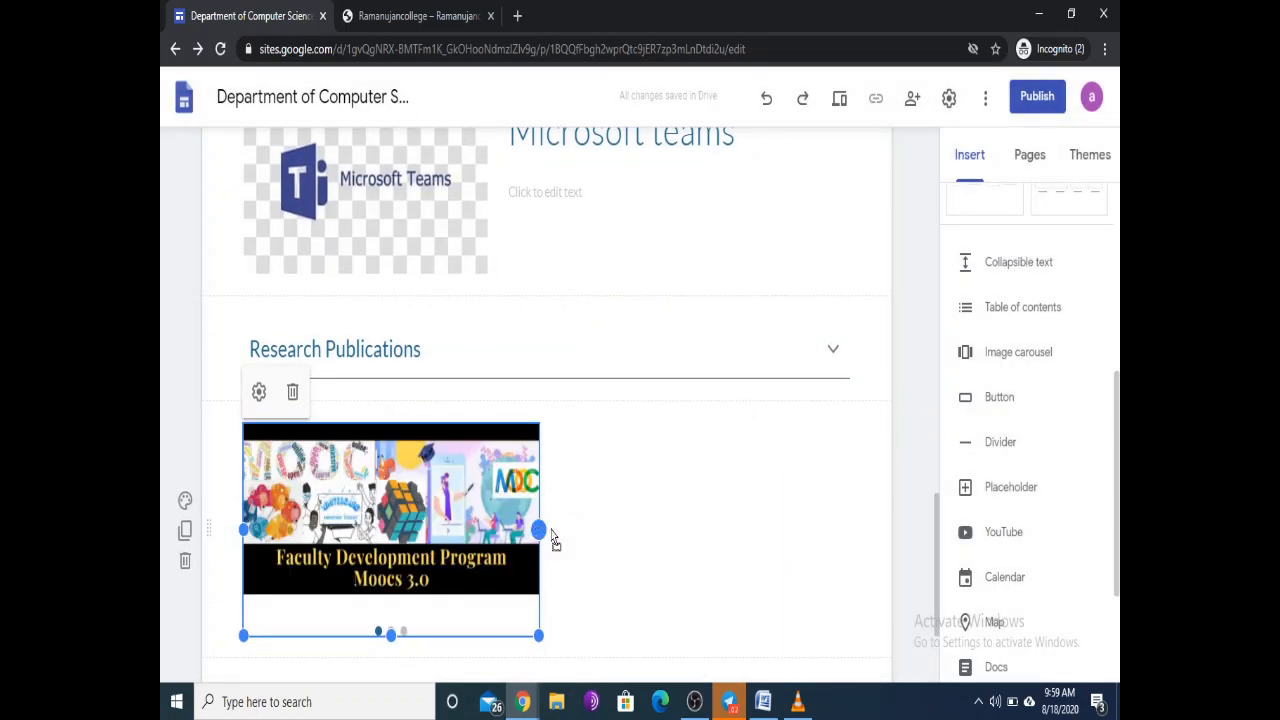
pyautogui.moveTo(551, 531); pyautogui.dragTo(873, 580)
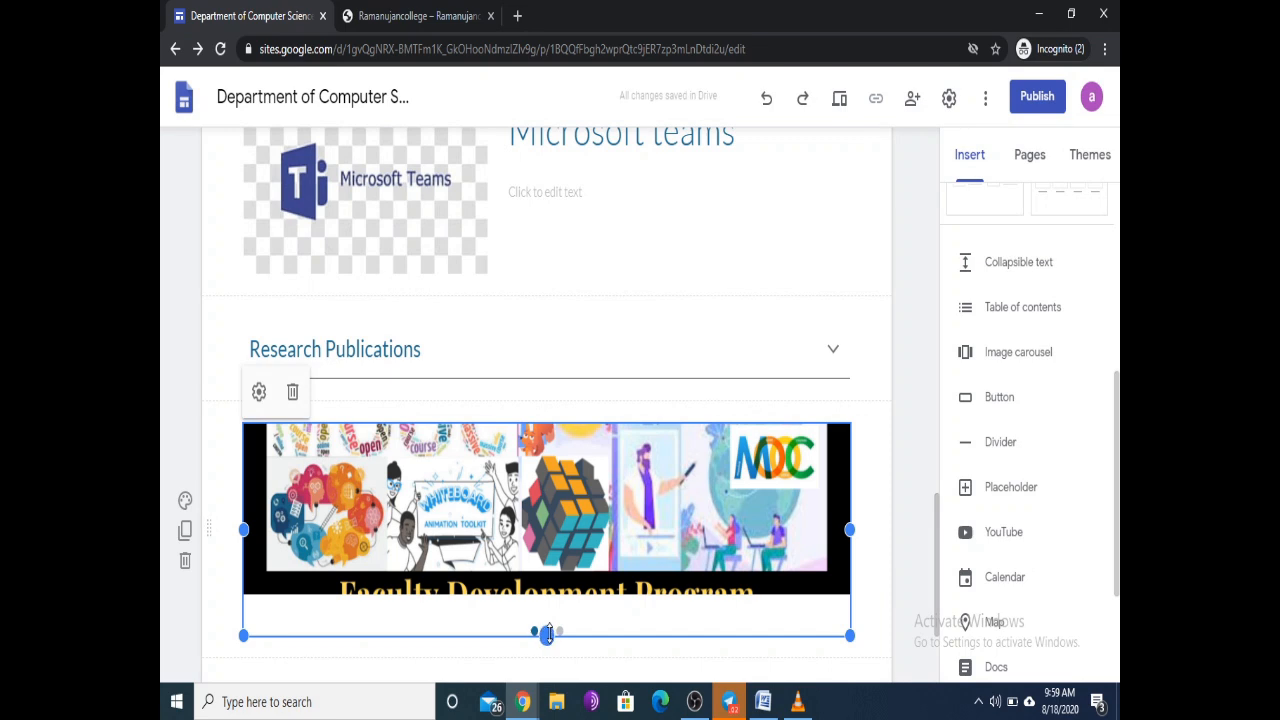
pyautogui.moveTo(546, 633); pyautogui.dragTo(568, 667)
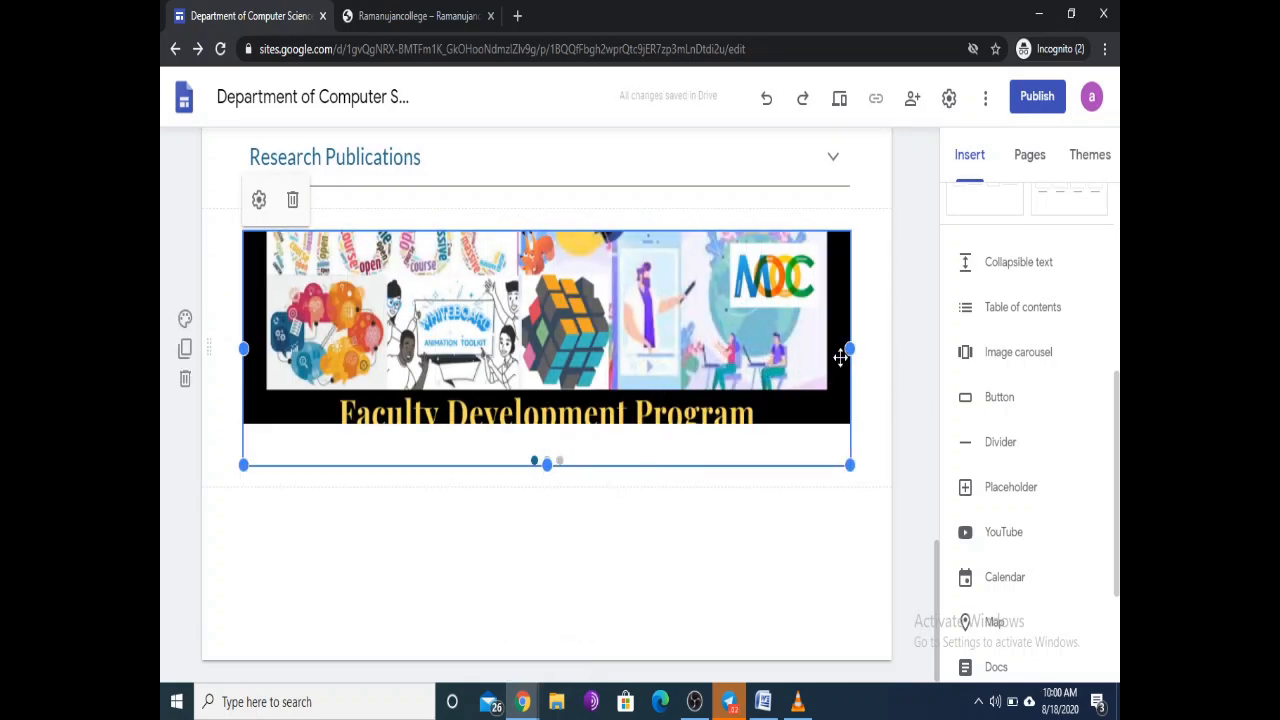
pyautogui.click(790, 551)
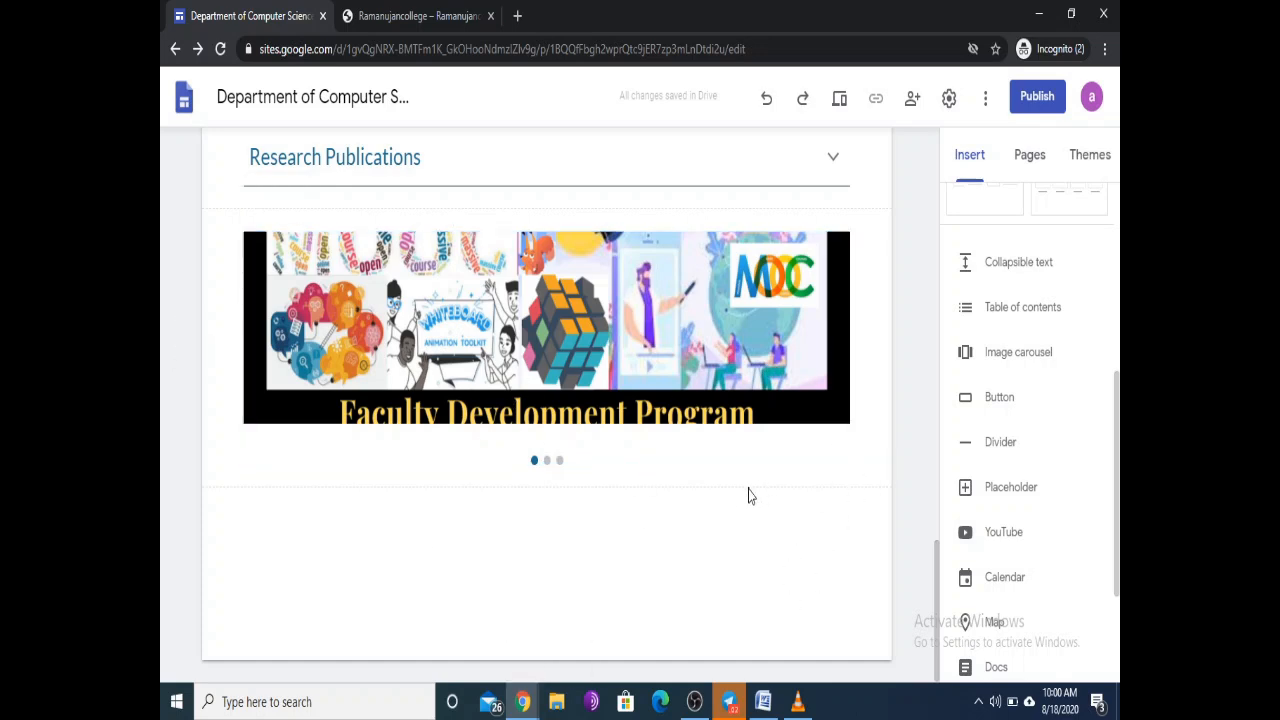
pyautogui.scroll(4, 750, 494)
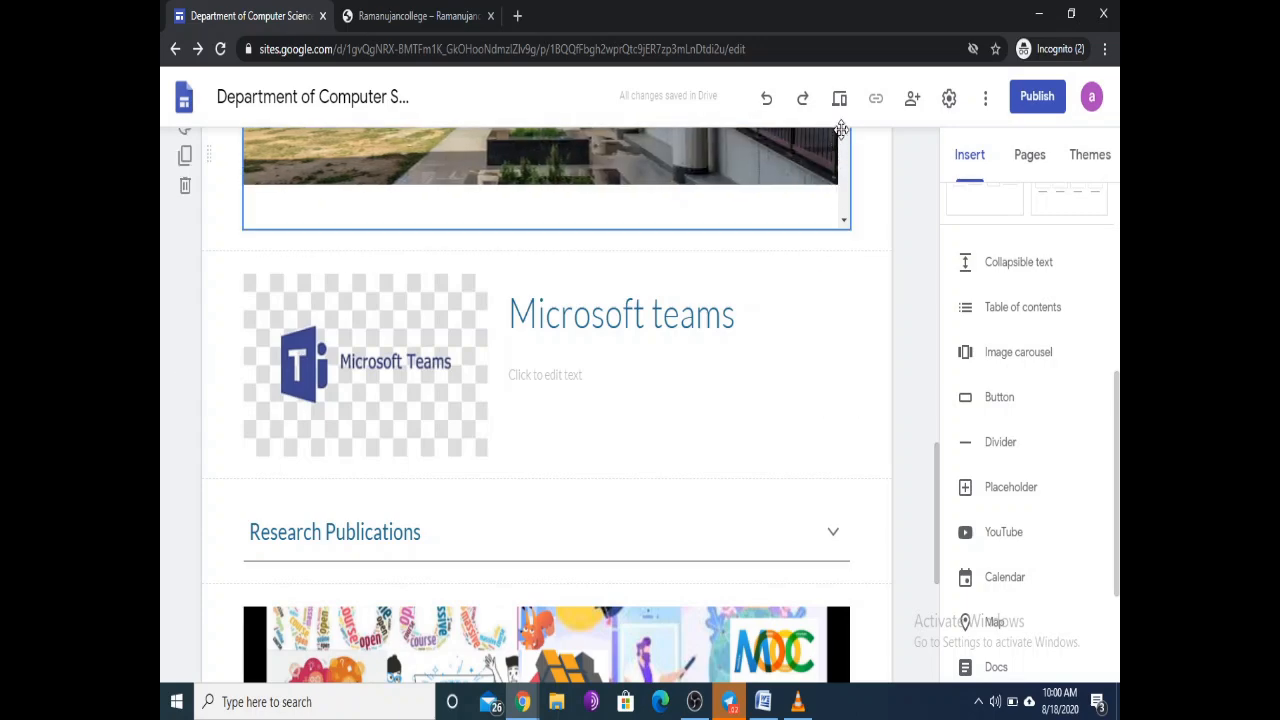
pyautogui.click(839, 98)
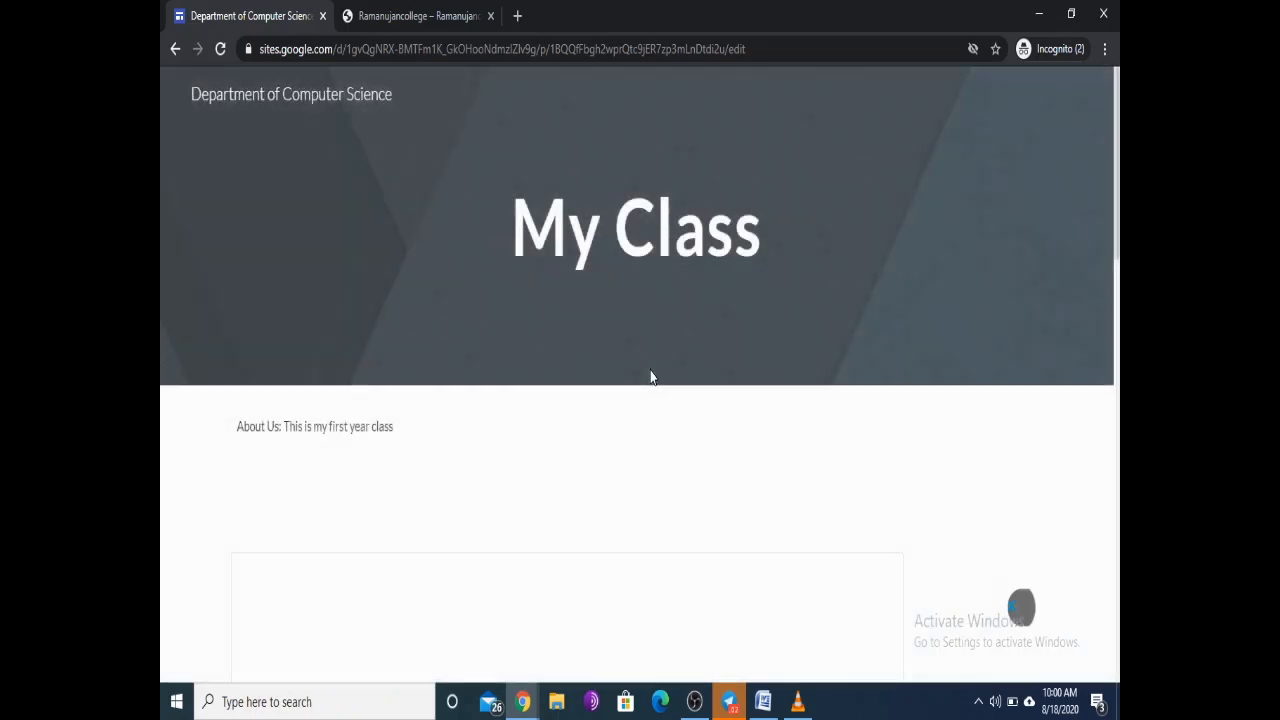
pyautogui.scroll(-8, 772, 345)
pyautogui.scroll(-10, 770, 370)
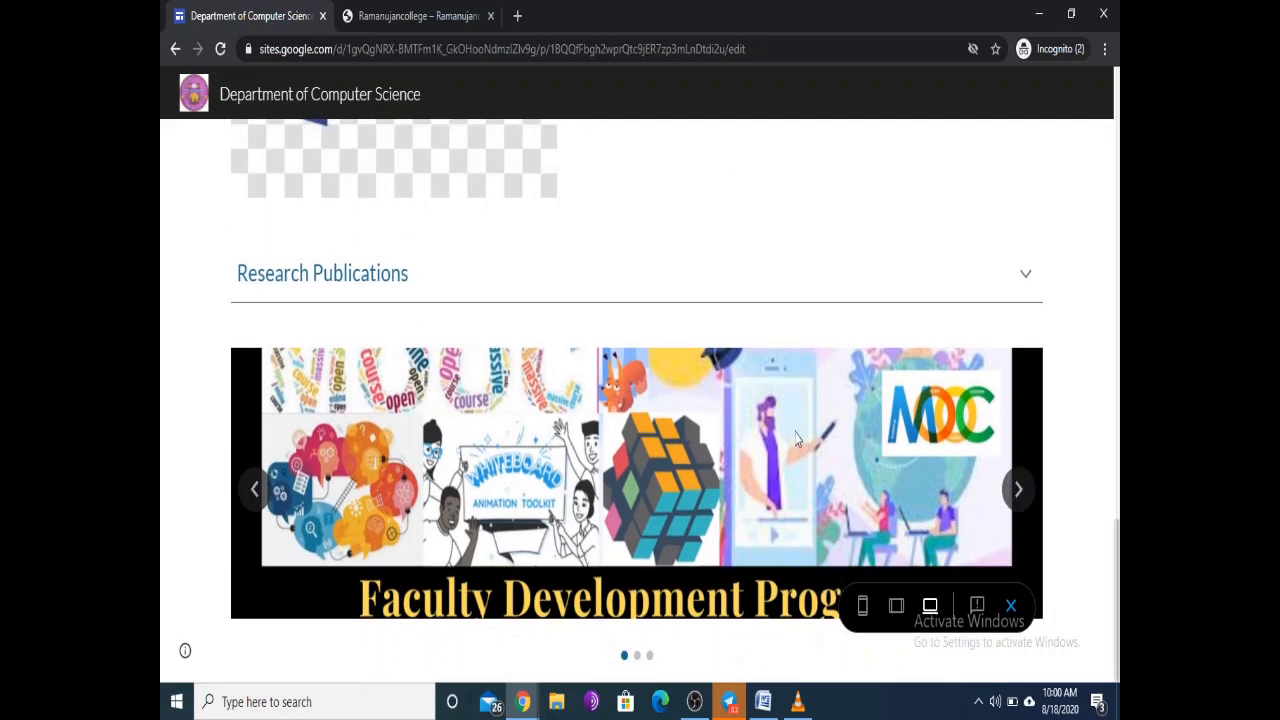
pyautogui.moveTo(1018, 490)
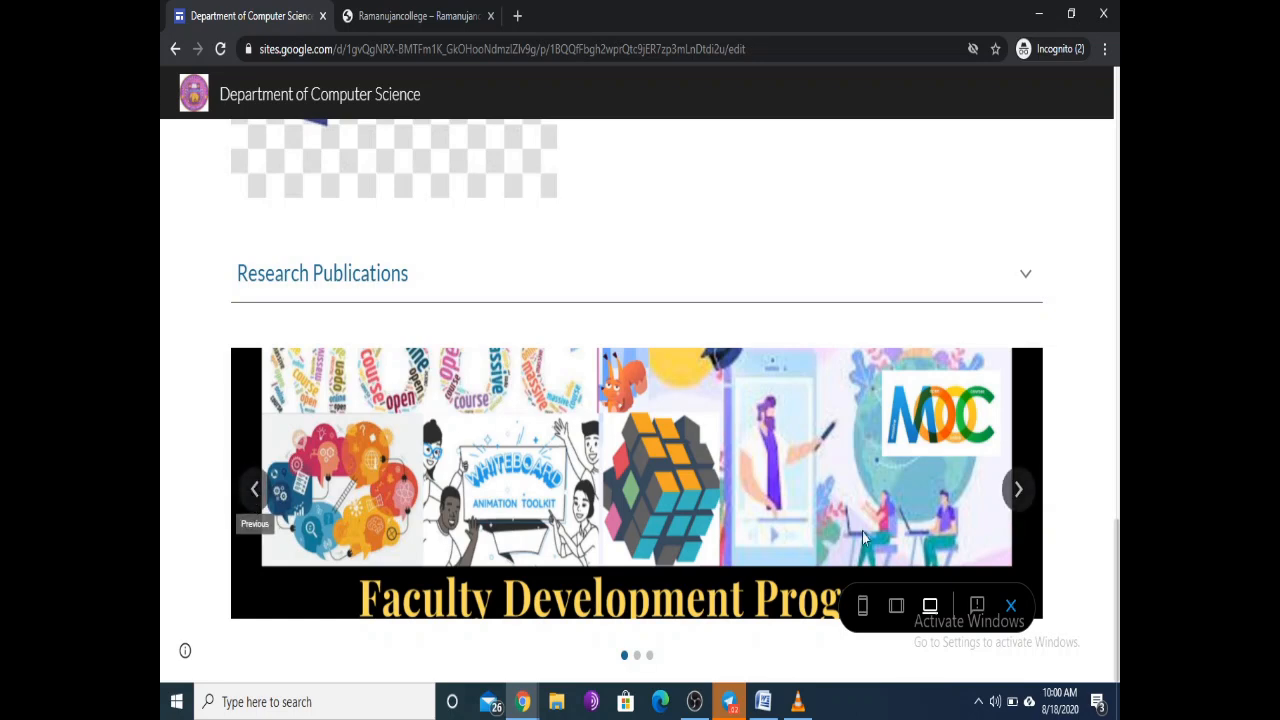
pyautogui.click(1020, 492)
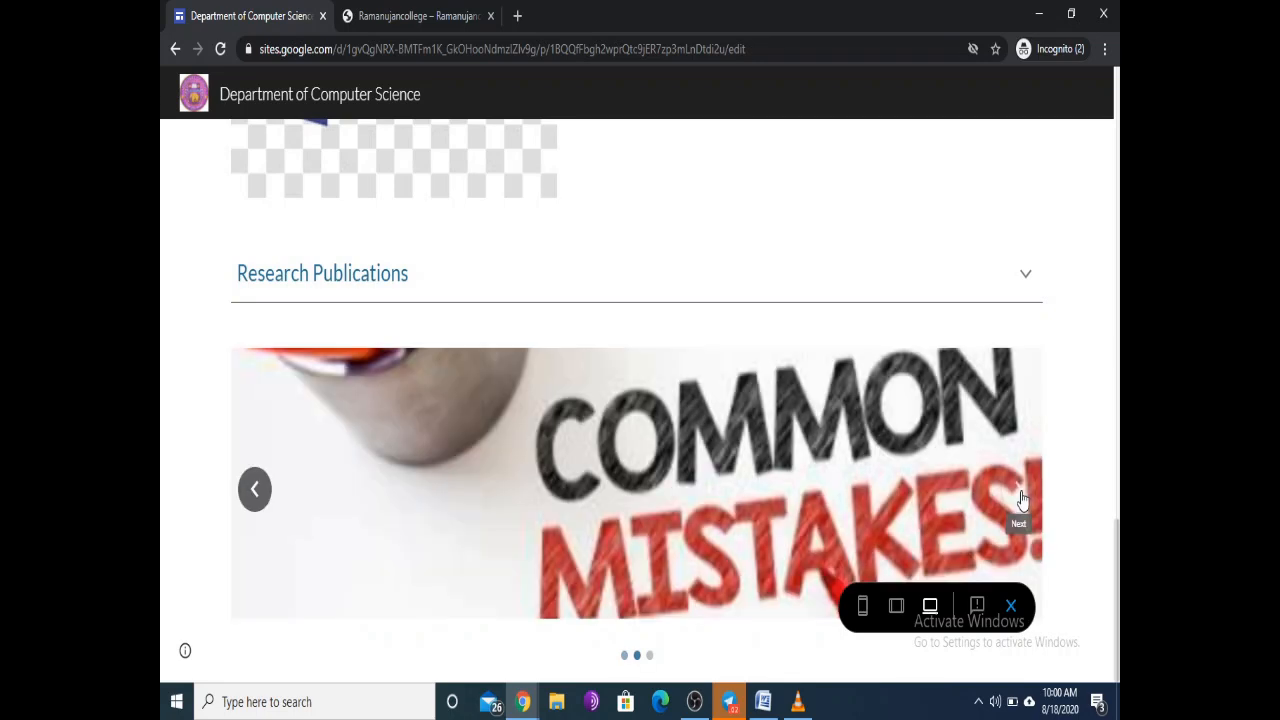
pyautogui.click(1020, 492)
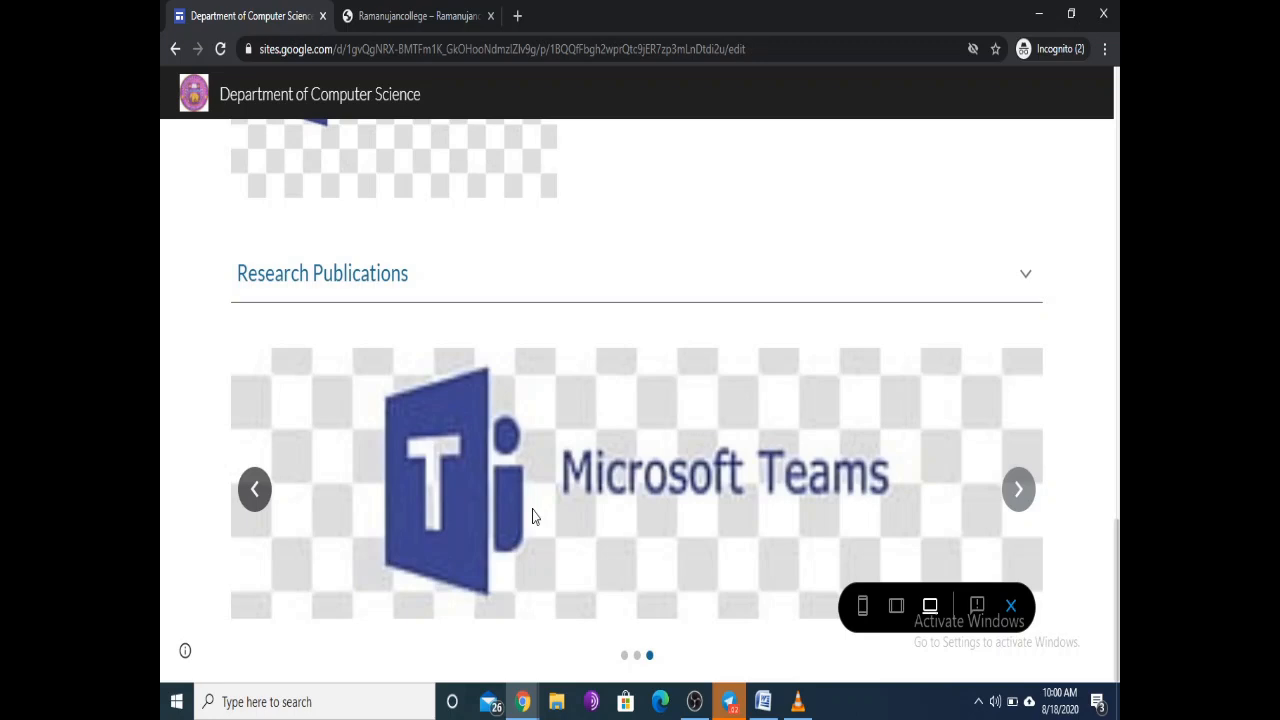
pyautogui.click(1011, 608)
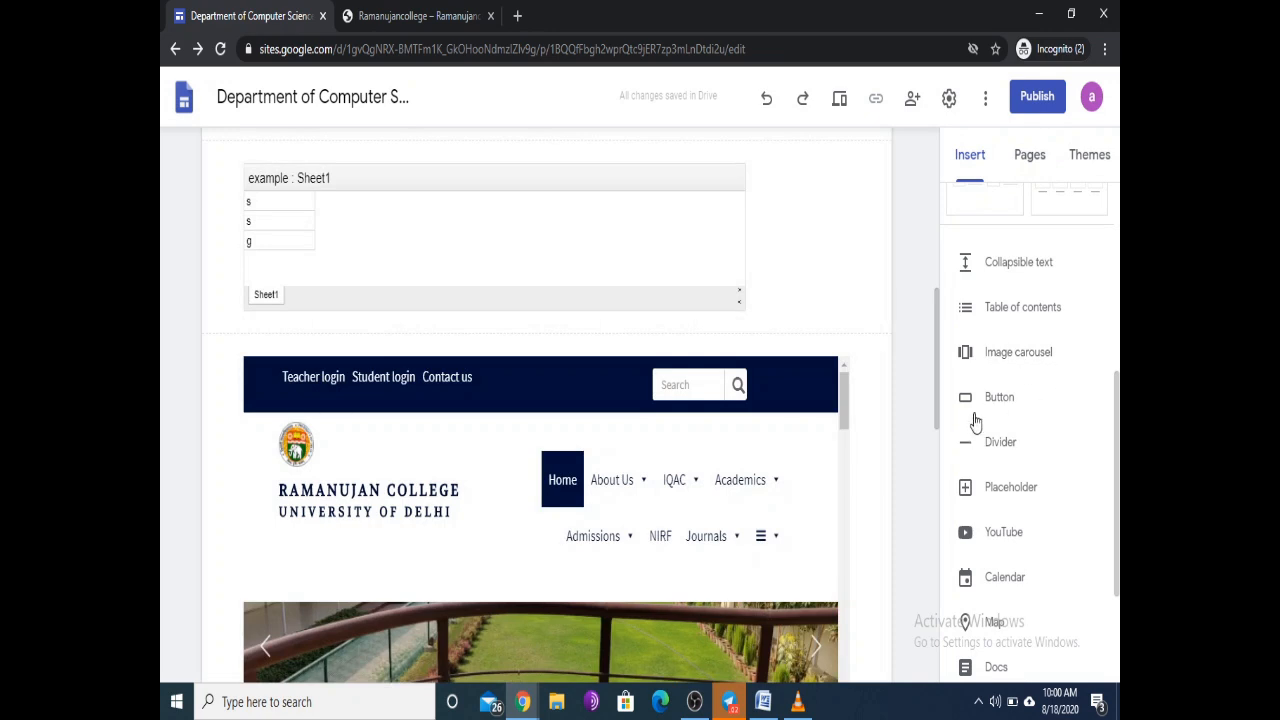
# Step: Insert two table-of-contents blocks linking Microsoft teams and Research Publications
pyautogui.click(1004, 310)
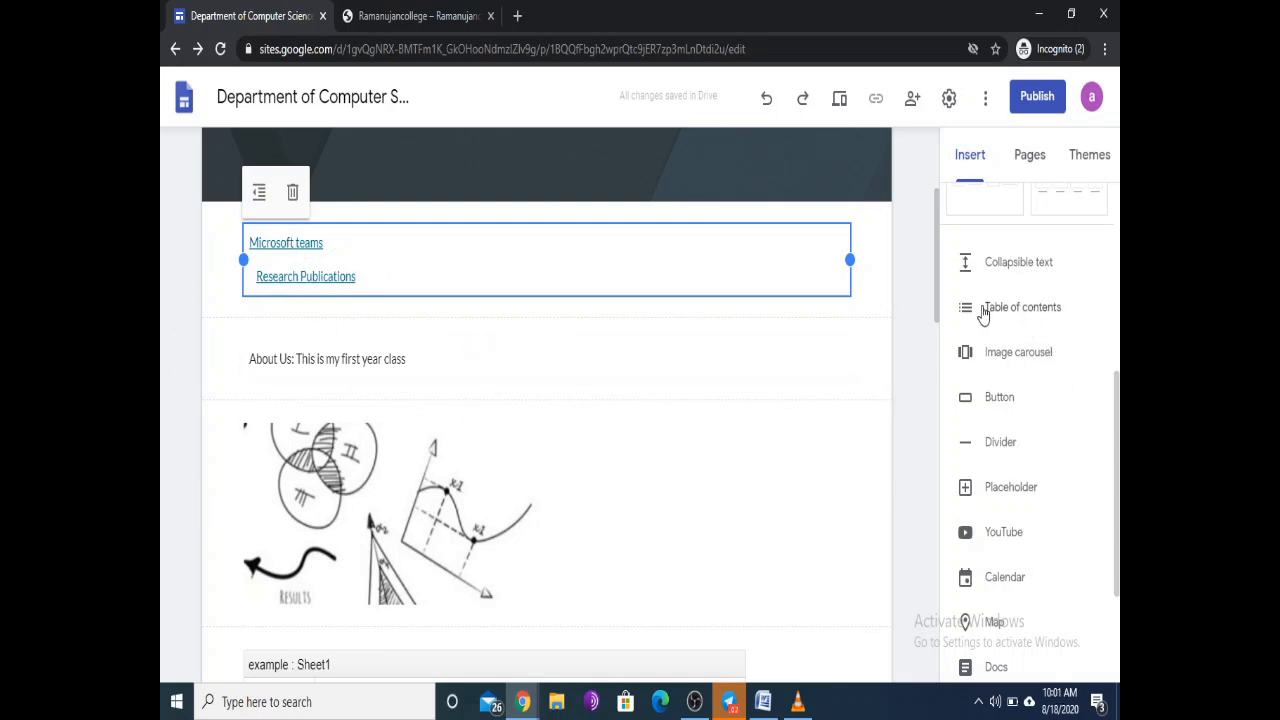
pyautogui.click(569, 346)
pyautogui.scroll(-5, 566, 350)
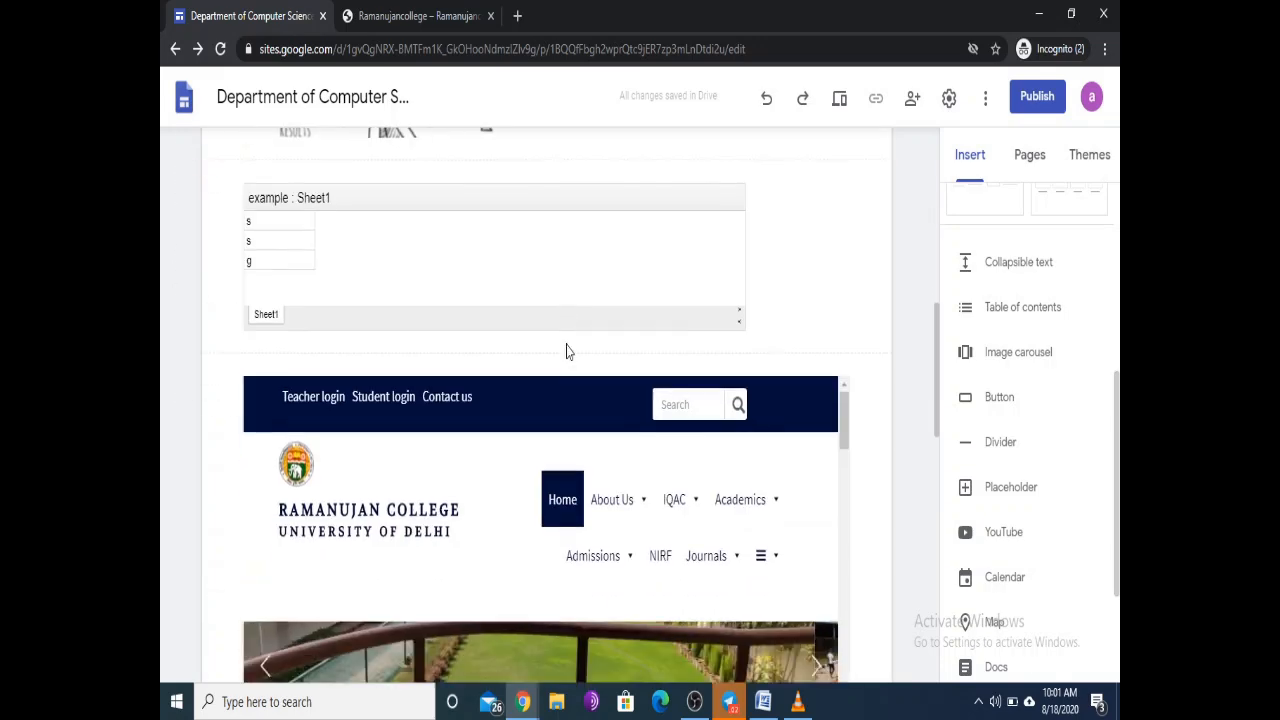
pyautogui.scroll(-10, 566, 350)
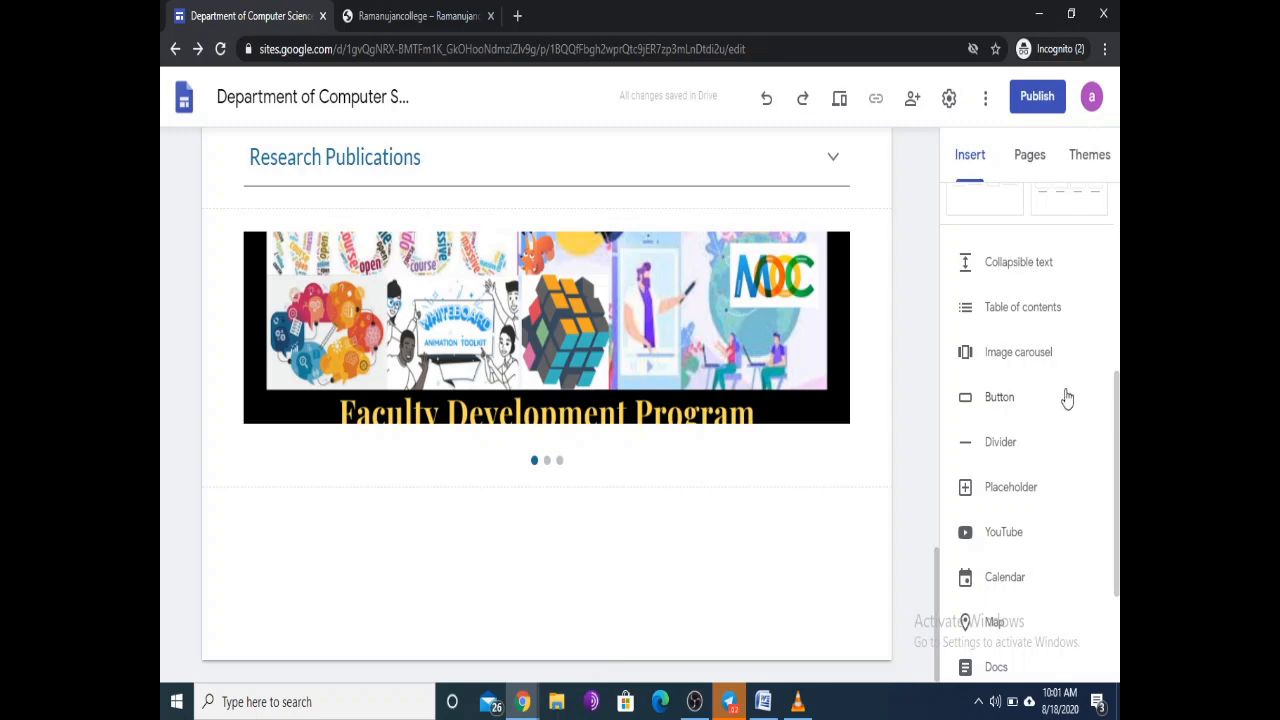
pyautogui.click(1020, 307)
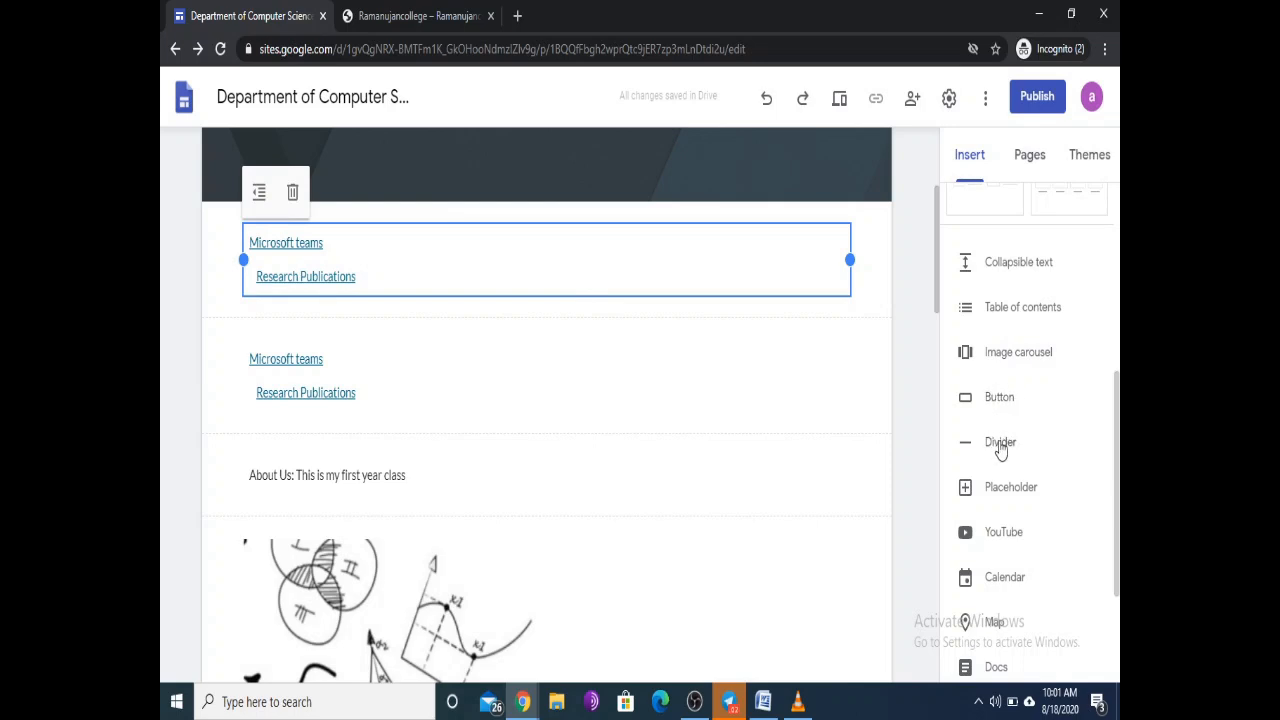
pyautogui.scroll(3, 680, 403)
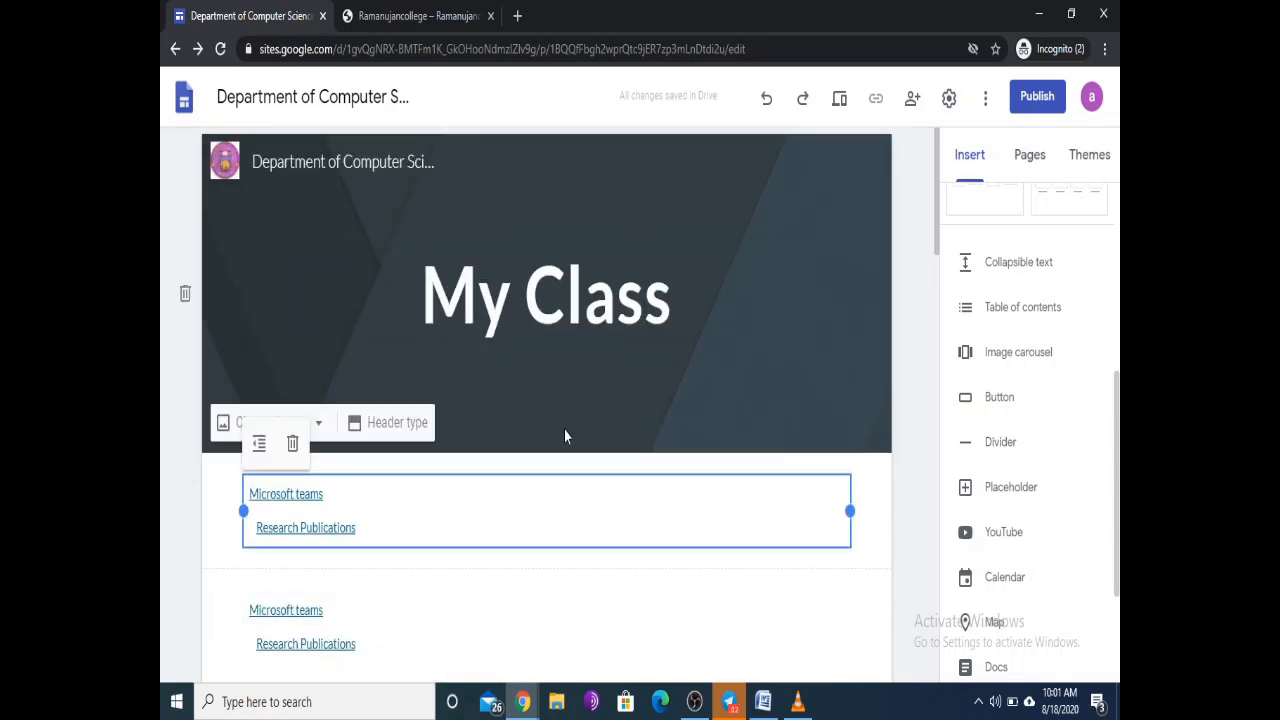
pyautogui.scroll(-5, 564, 436)
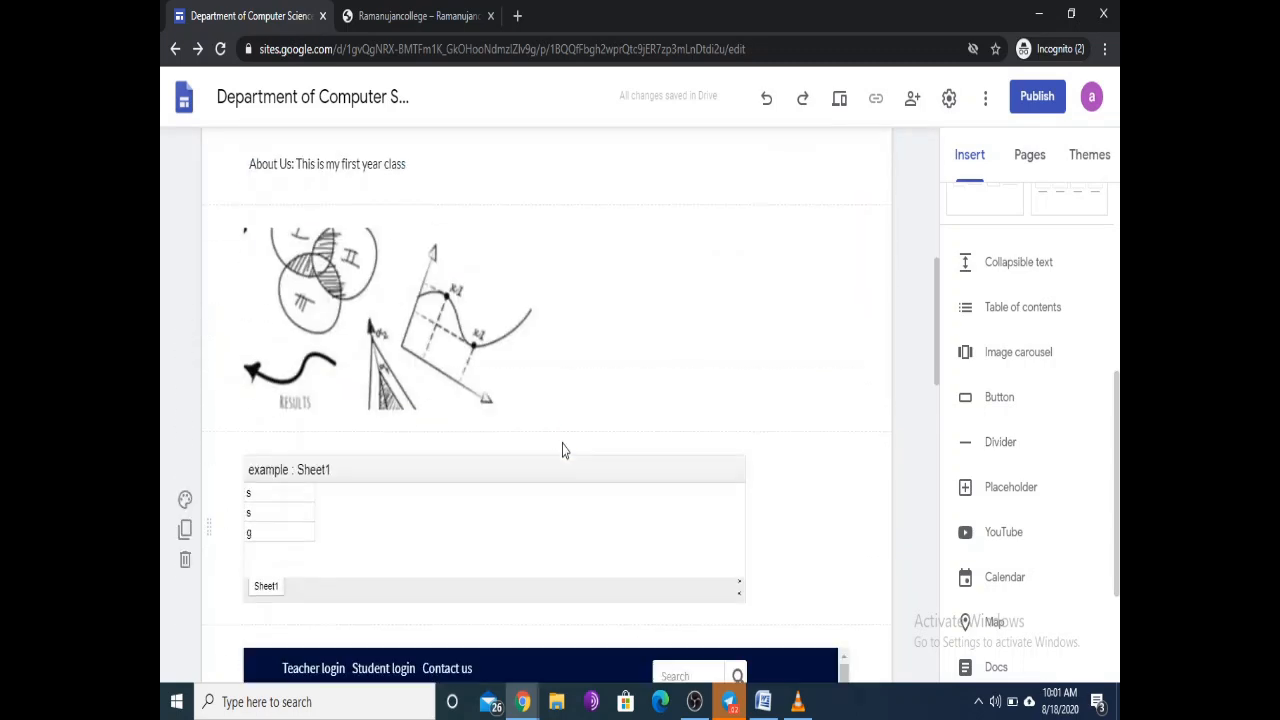
# Step: Add a divider below the Sheet1 embed, then select the sketch image section
pyautogui.click(998, 445)
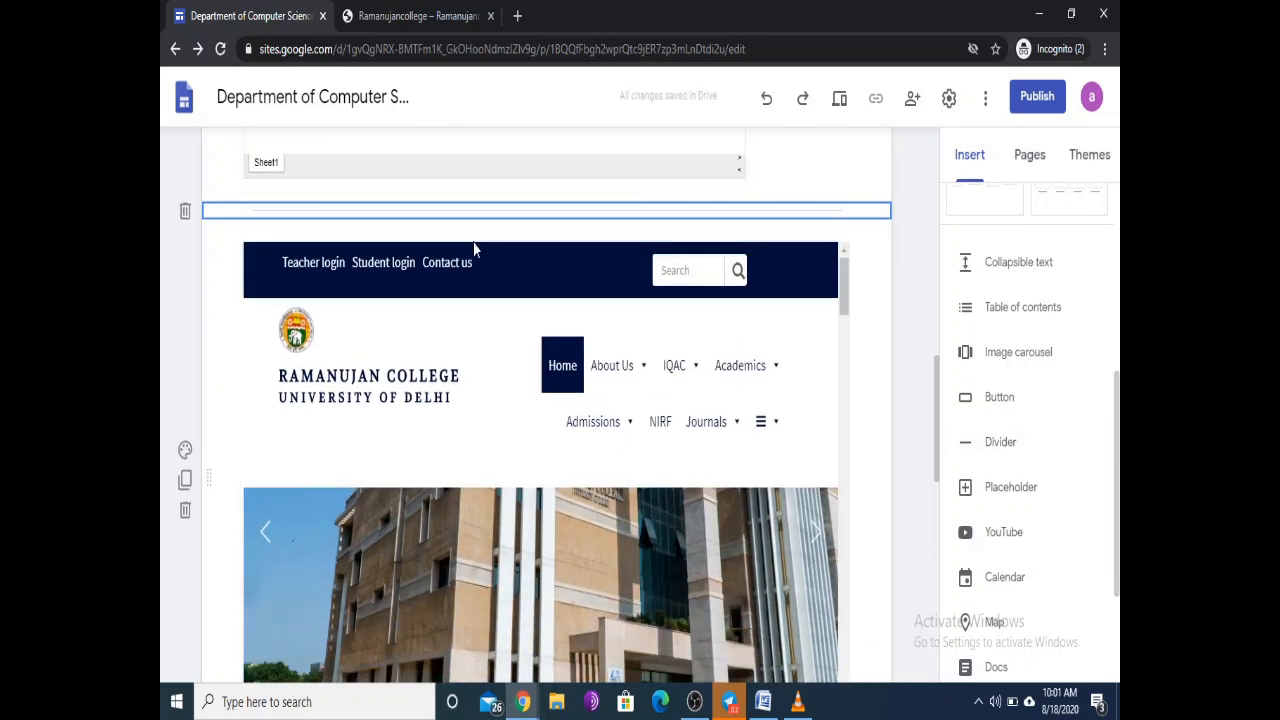
pyautogui.scroll(4, 447, 393)
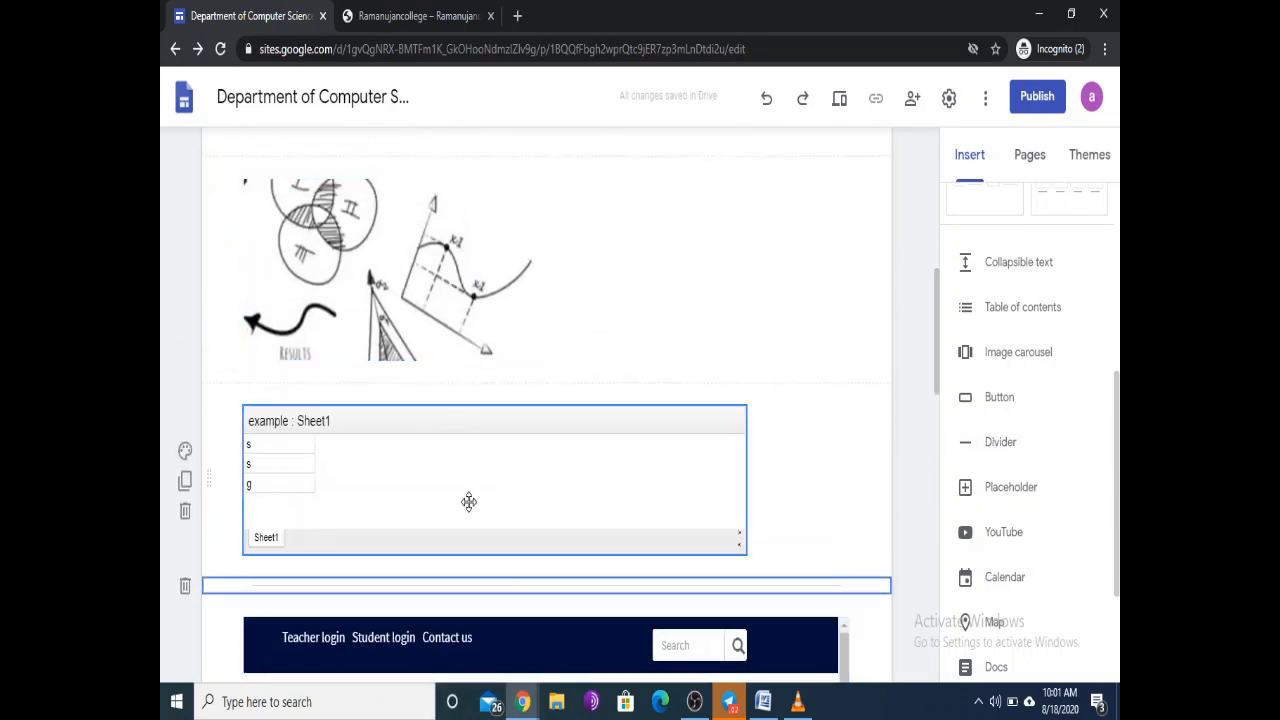
pyautogui.click(777, 297)
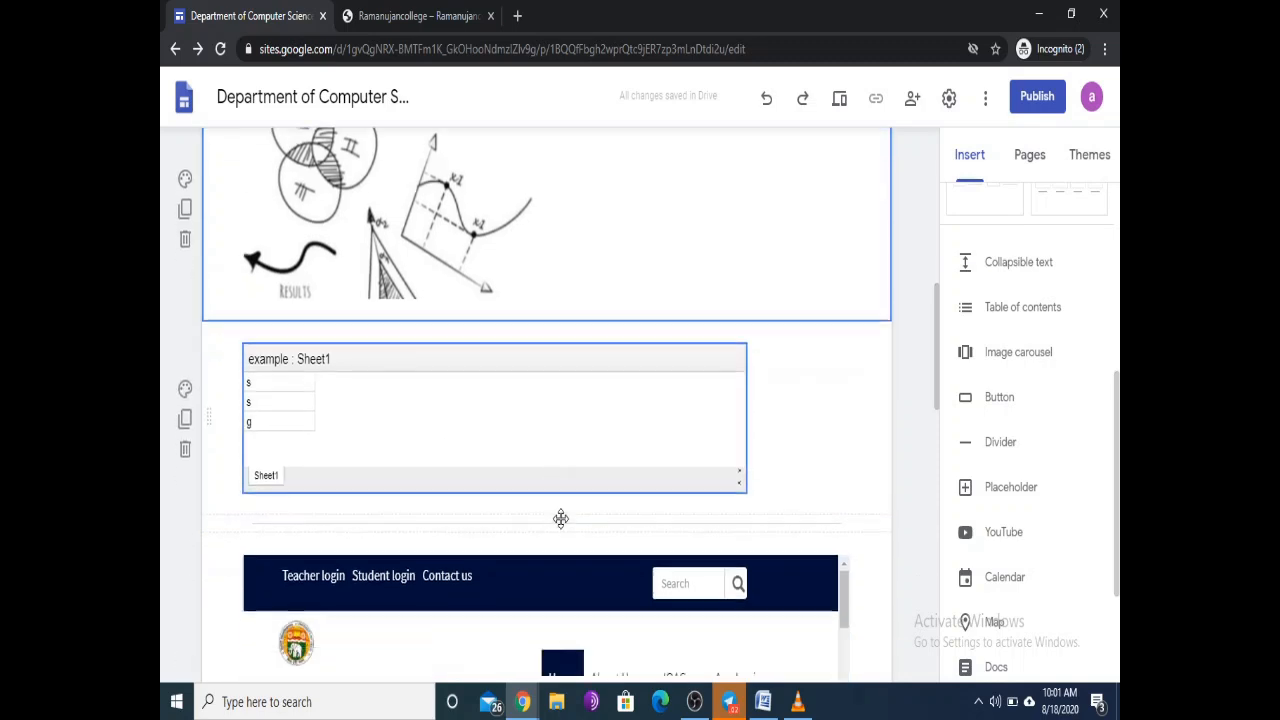
pyautogui.scroll(-3, 563, 517)
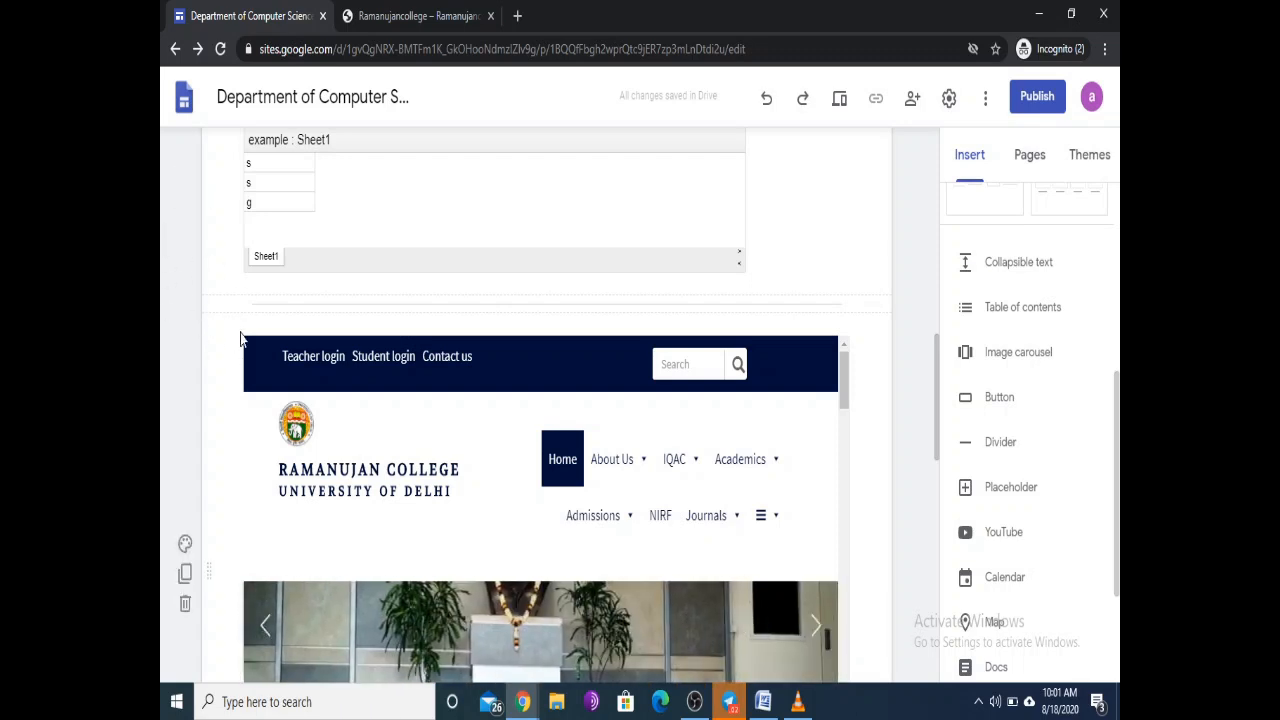
pyautogui.scroll(3, 534, 424)
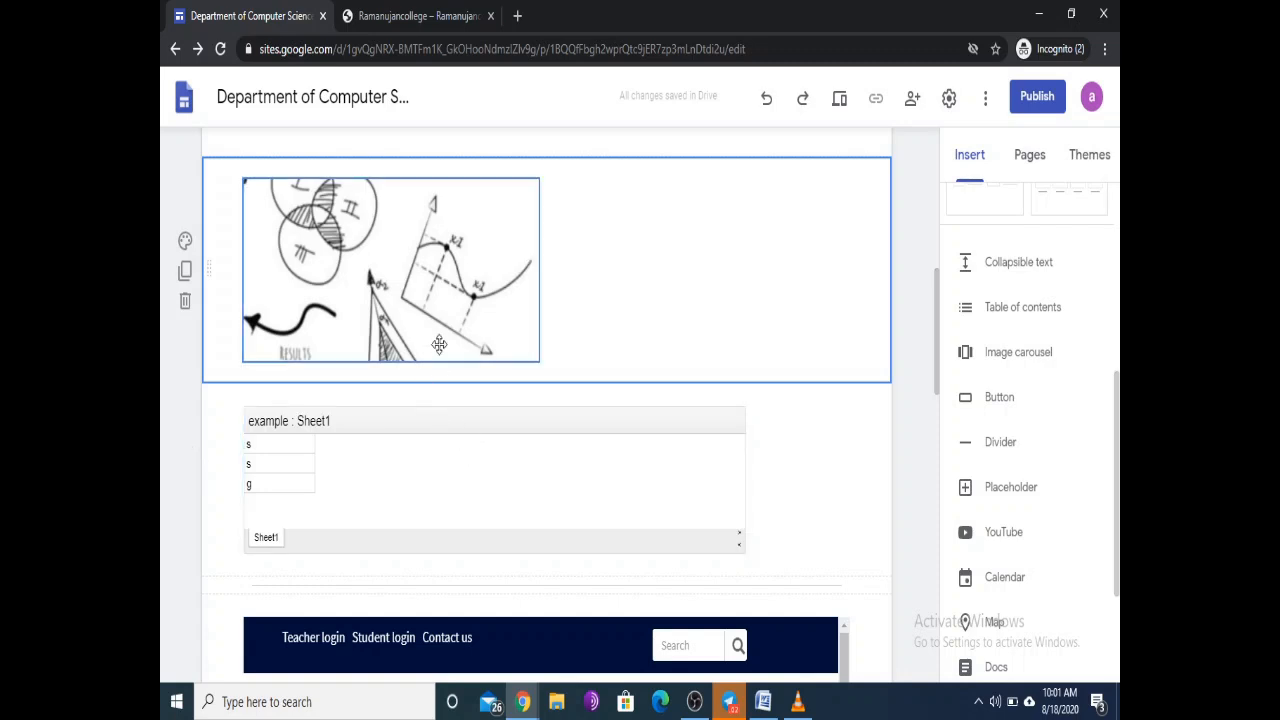
# Step: Give the sketch section a grey Emphasis 1 background, then delete that section
pyautogui.click(185, 242)
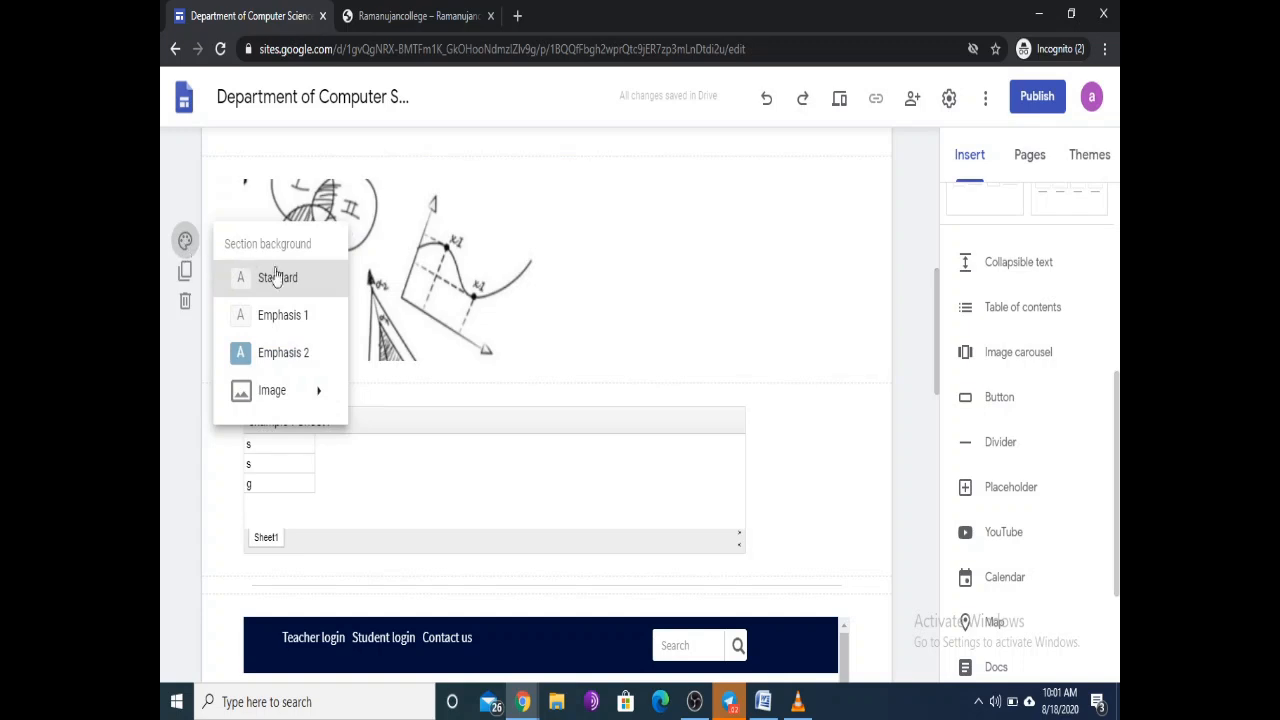
pyautogui.moveTo(270, 398)
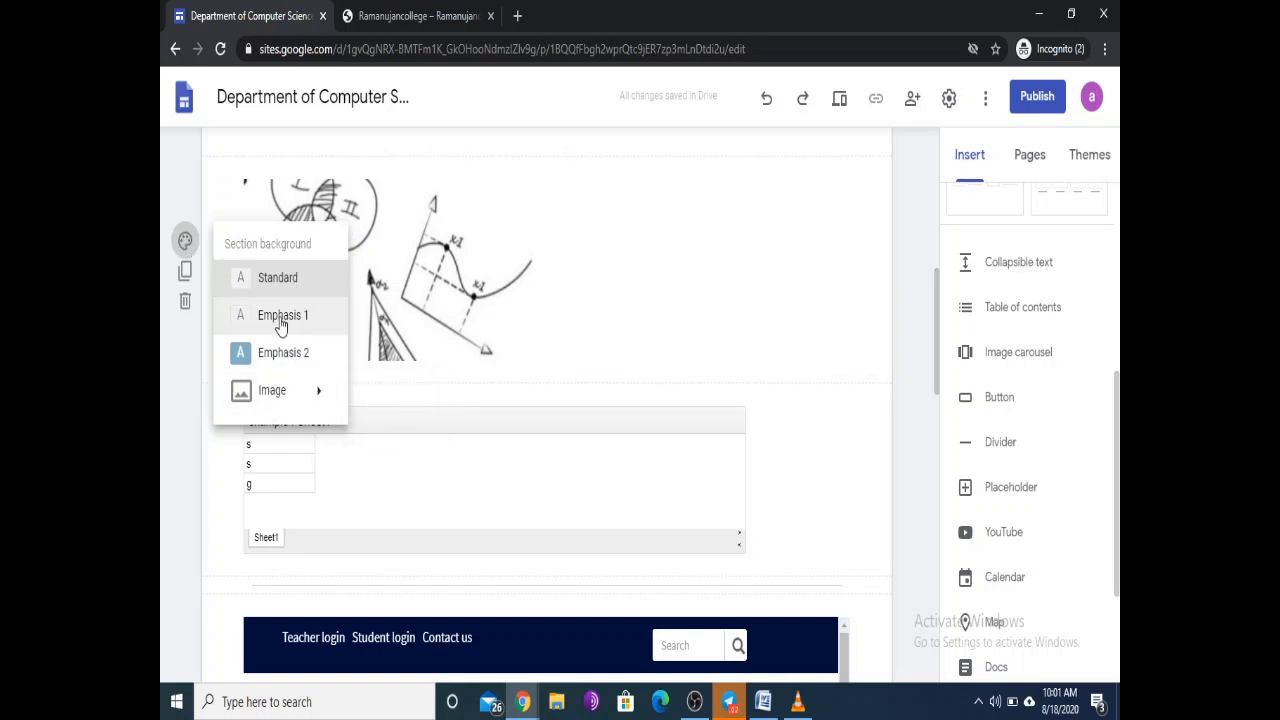
pyautogui.click(281, 318)
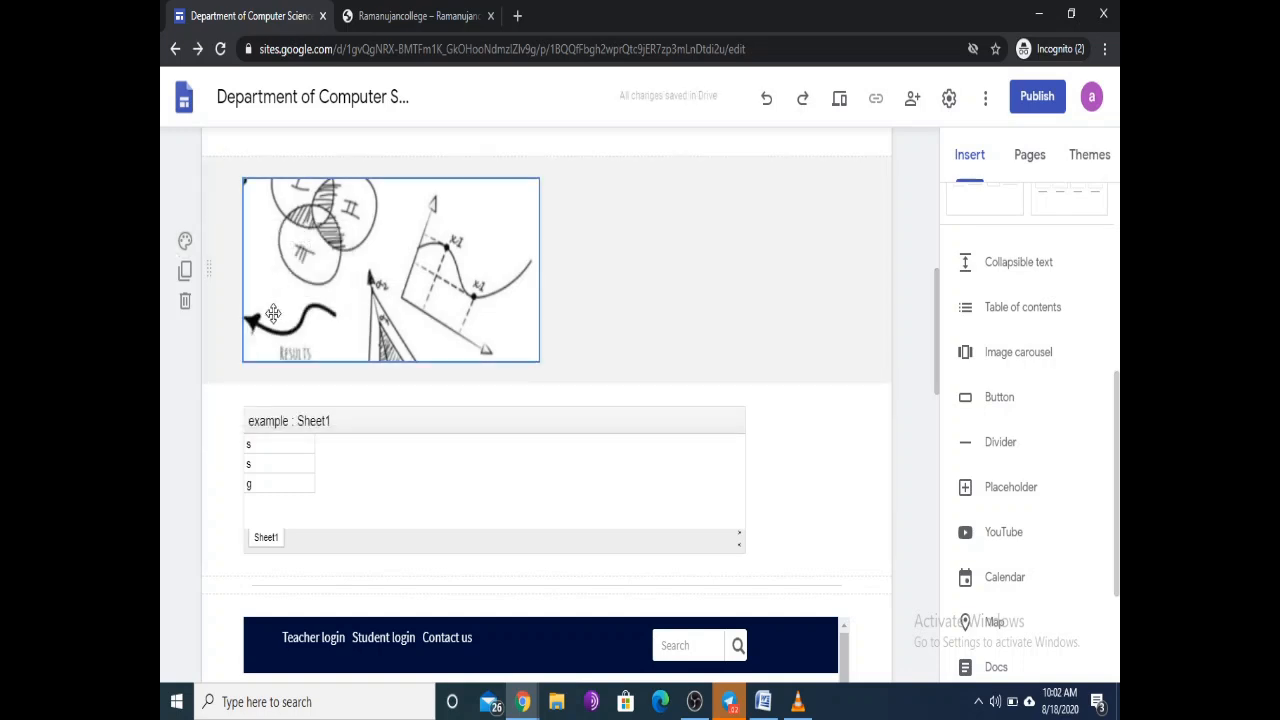
pyautogui.click(185, 303)
# Step: Insert a divider below the college website embed
pyautogui.scroll(5, 423, 343)
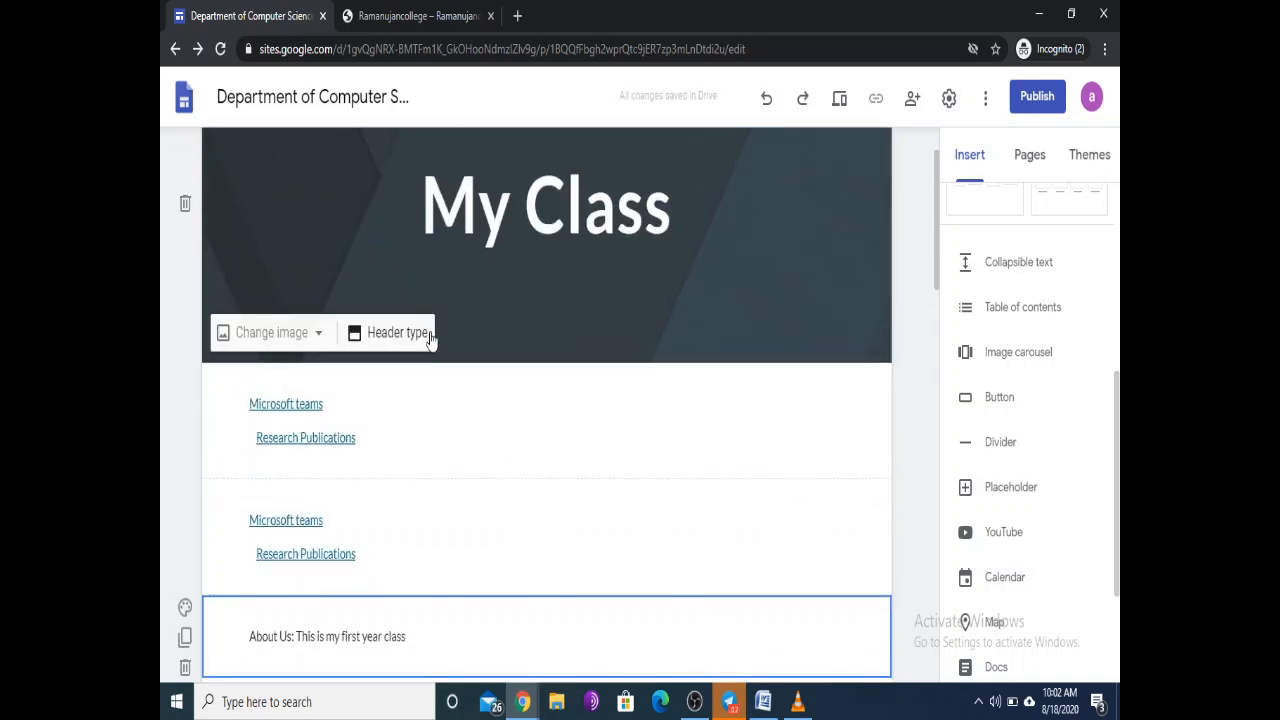
pyautogui.scroll(-7, 431, 334)
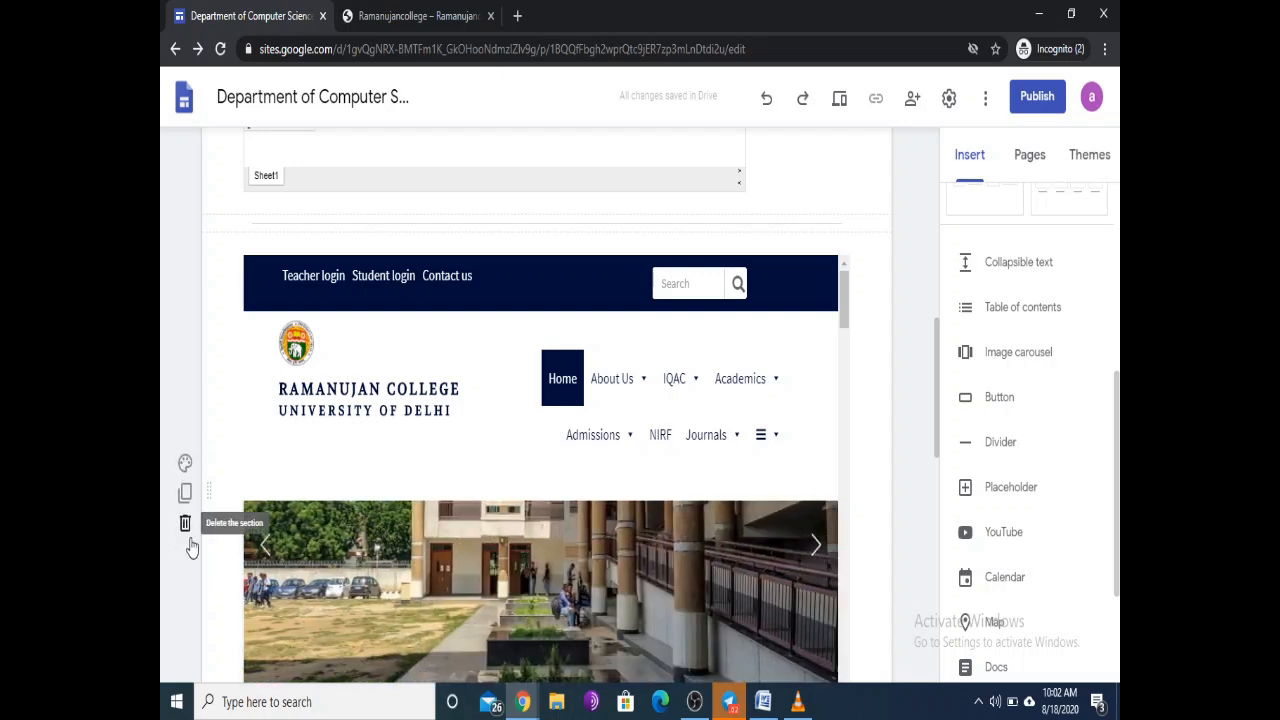
pyautogui.scroll(3, 520, 470)
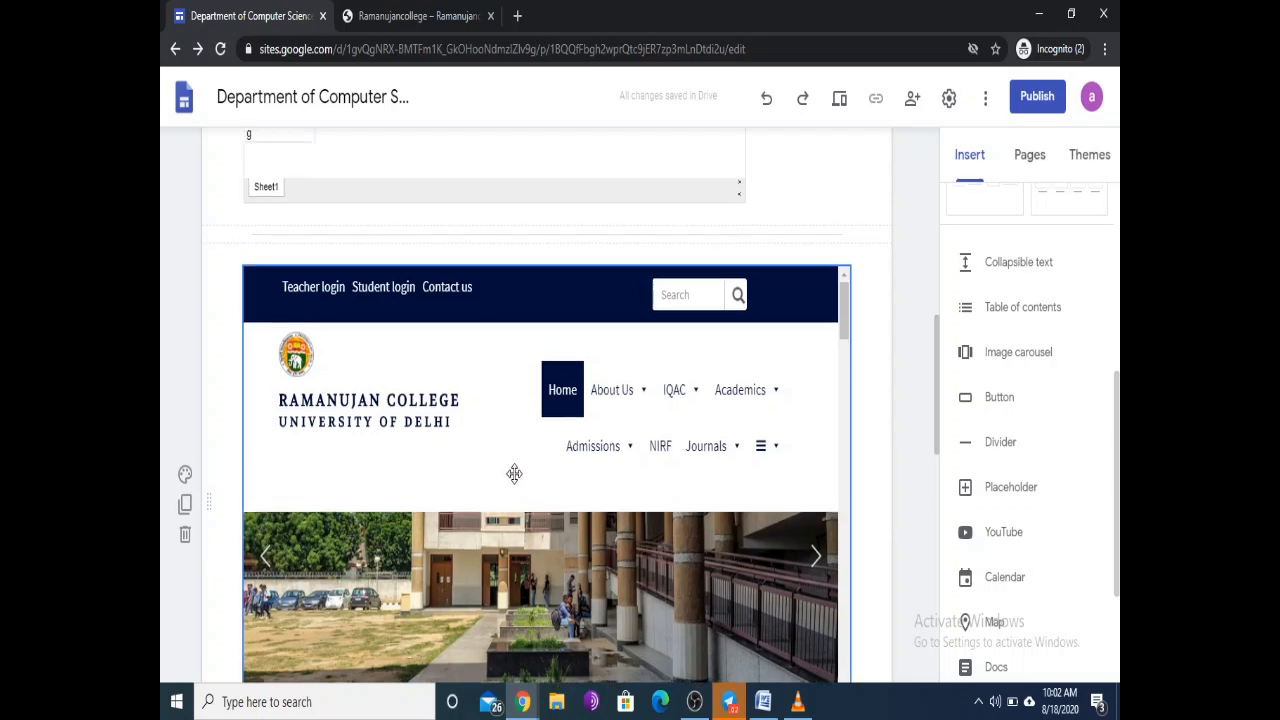
pyautogui.scroll(-4, 611, 437)
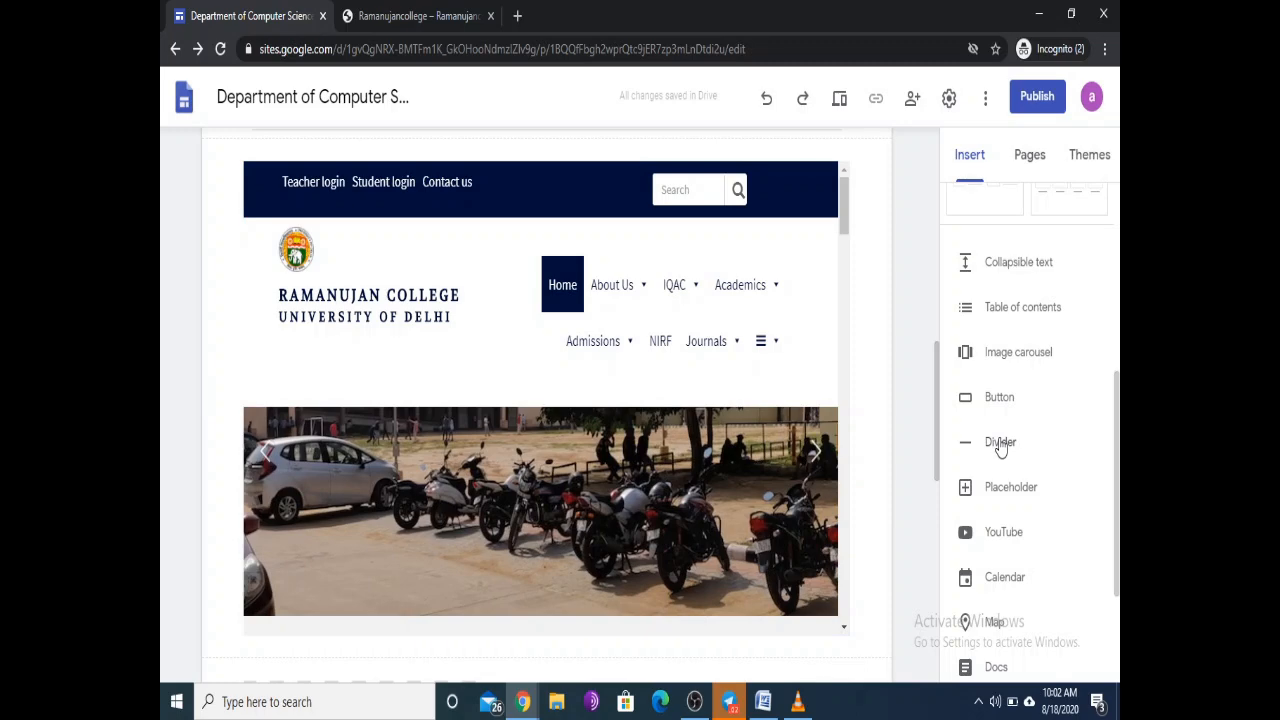
pyautogui.click(1000, 443)
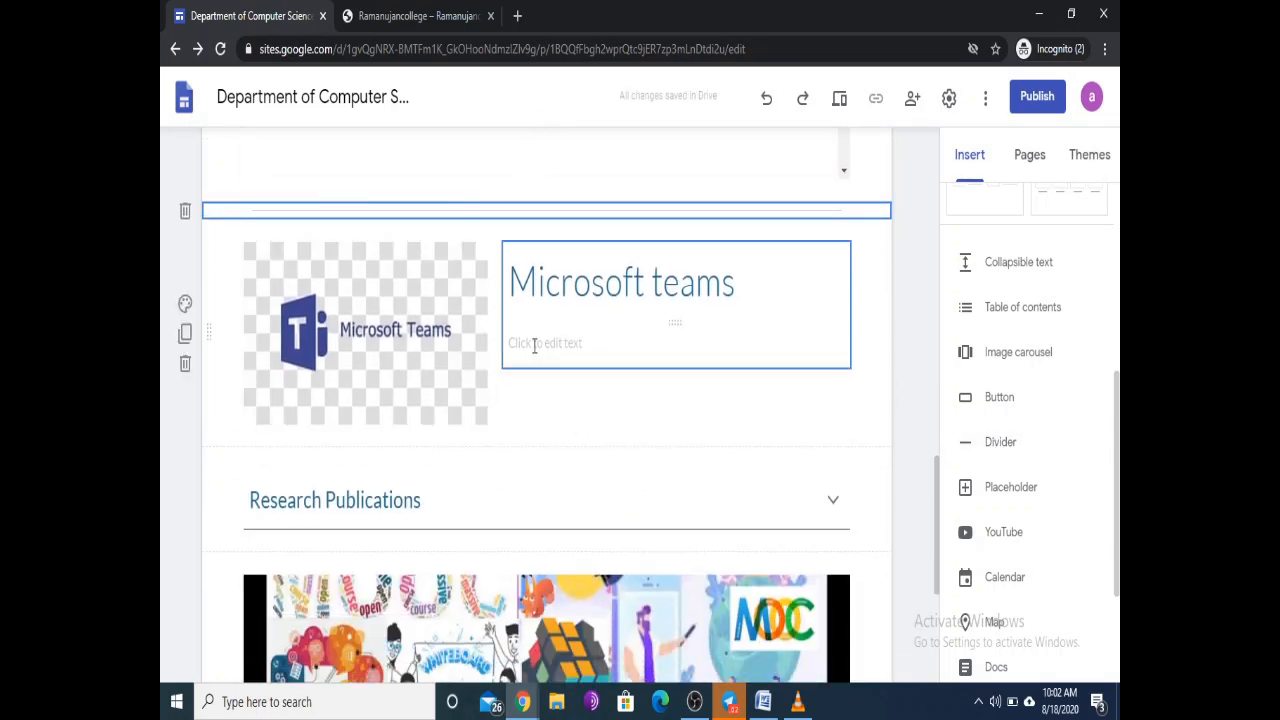
# Step: Add a divider below Research Publications and preview the page
pyautogui.scroll(2, 525, 305)
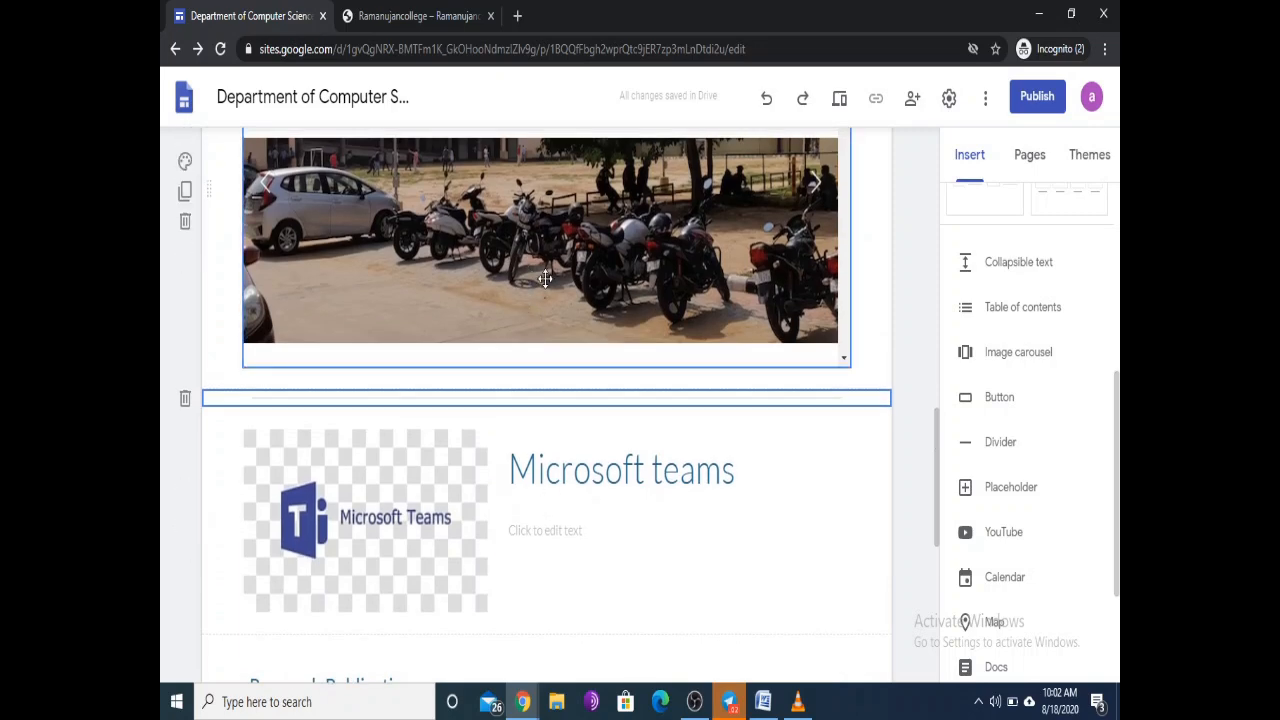
pyautogui.scroll(-1, 650, 505)
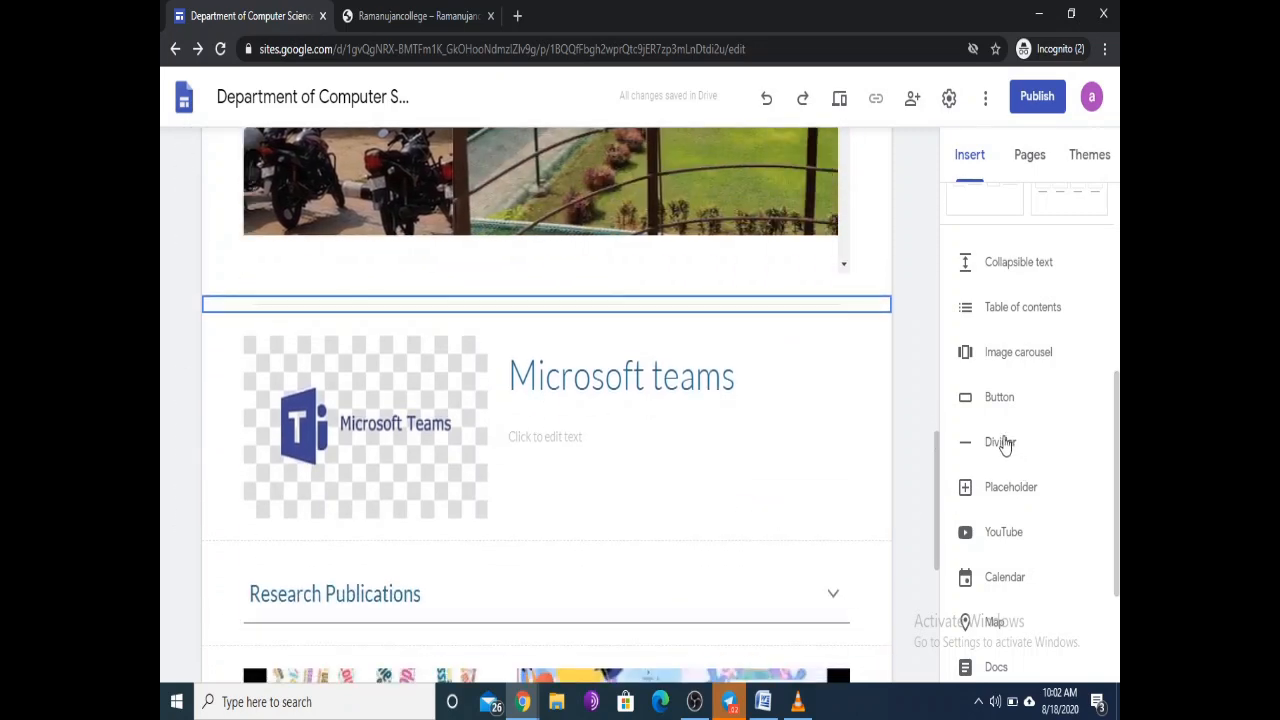
pyautogui.click(1000, 442)
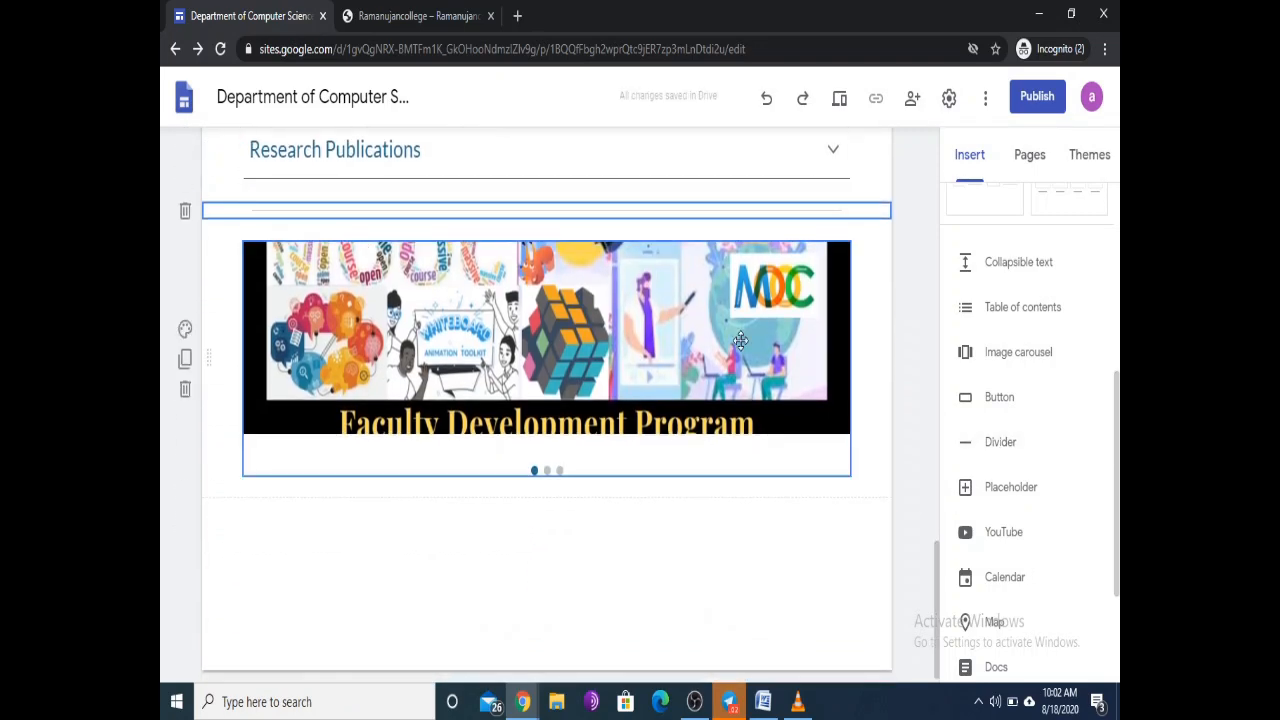
pyautogui.scroll(3, 740, 341)
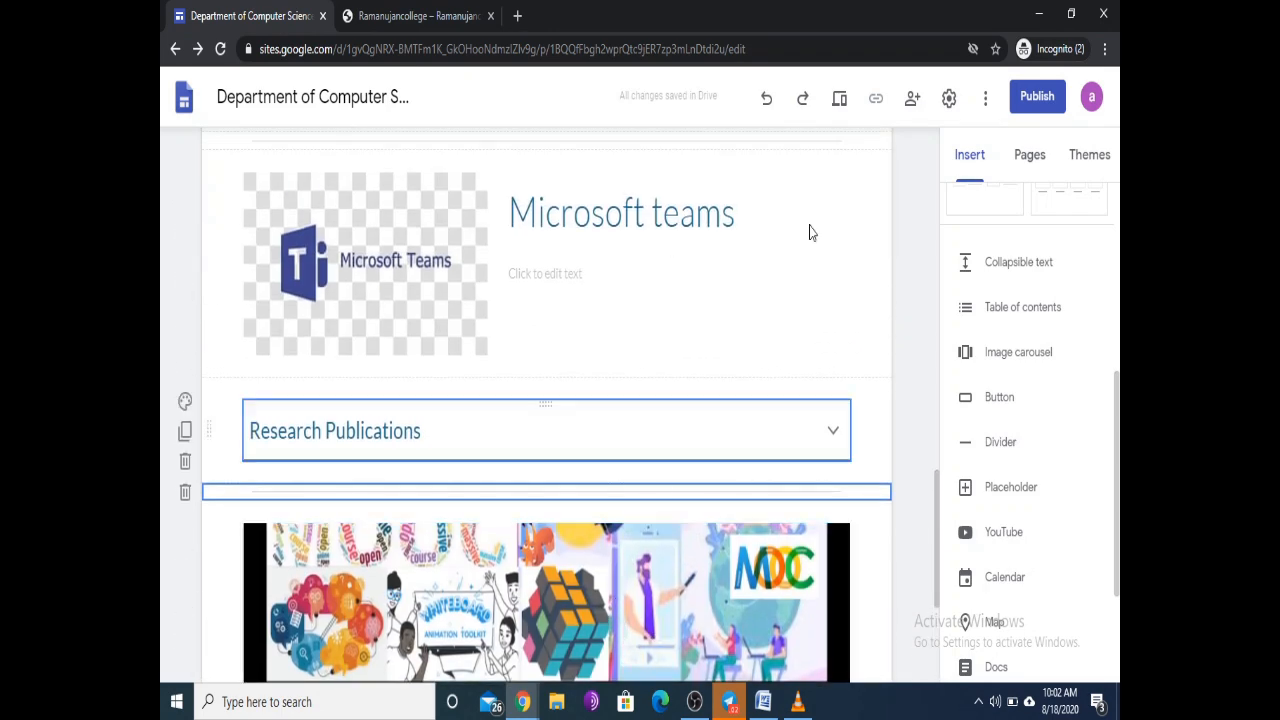
pyautogui.click(839, 98)
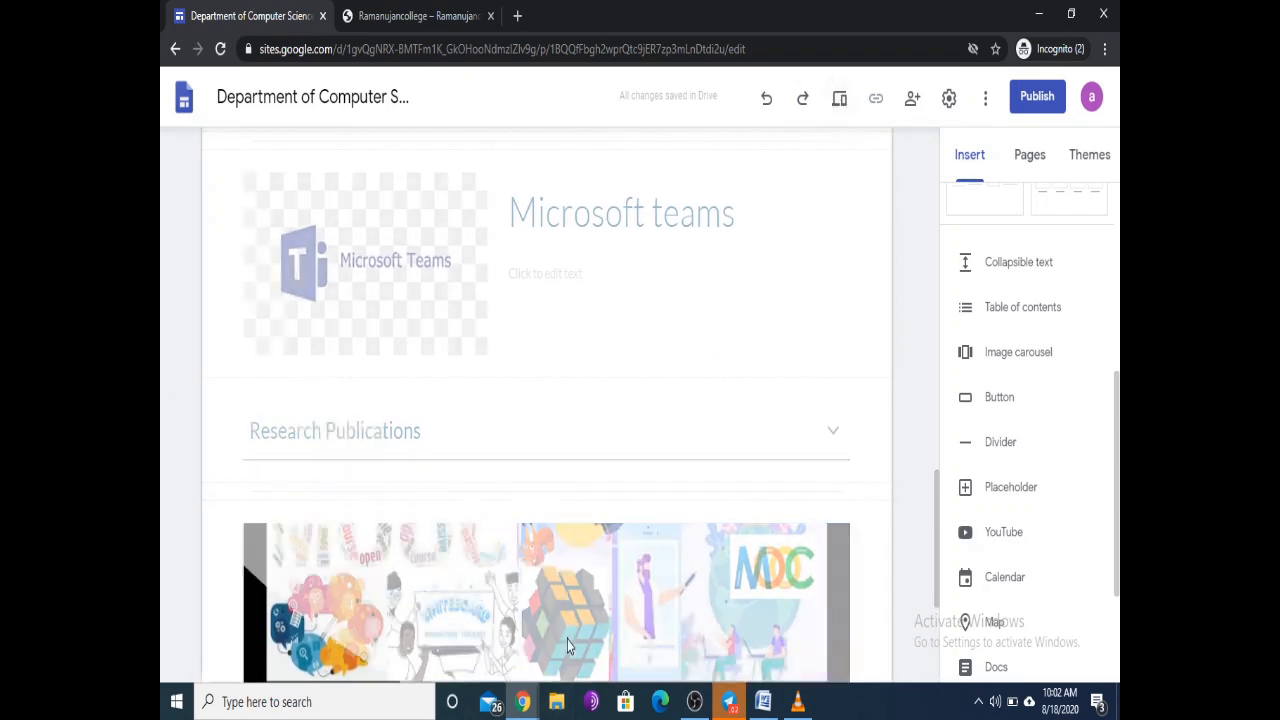
pyautogui.scroll(-2, 562, 495)
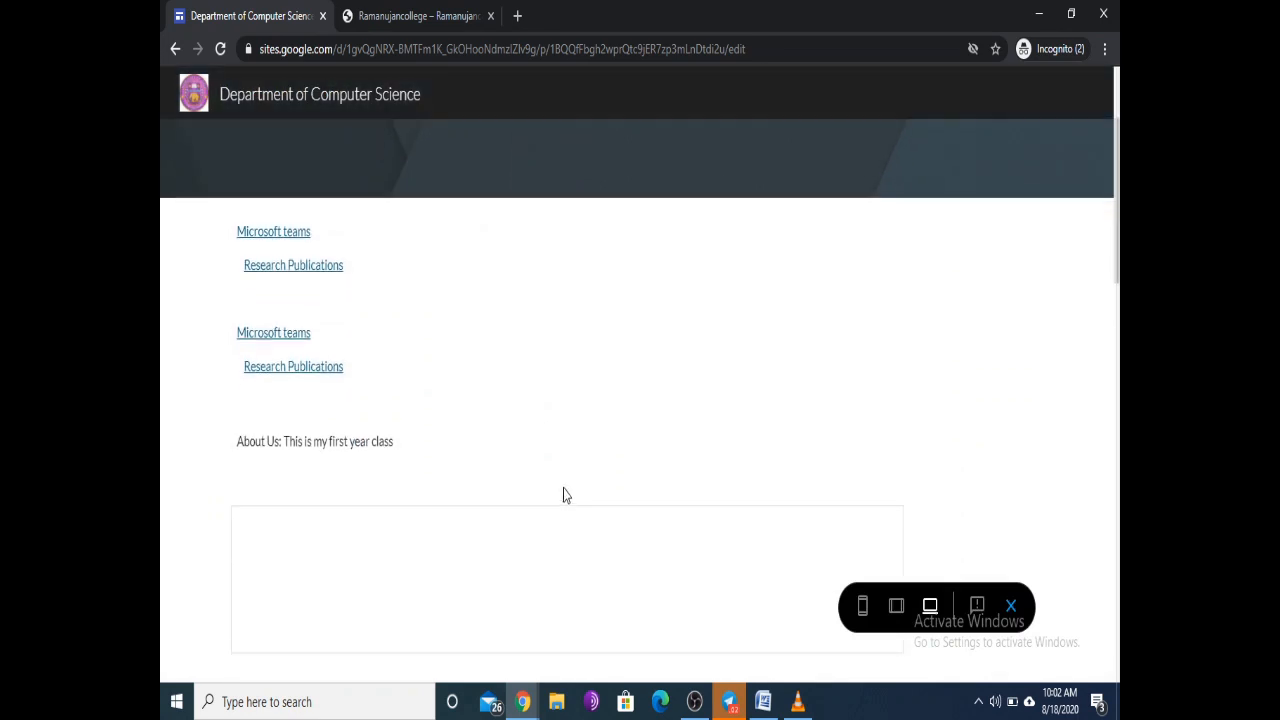
pyautogui.scroll(-1, 562, 495)
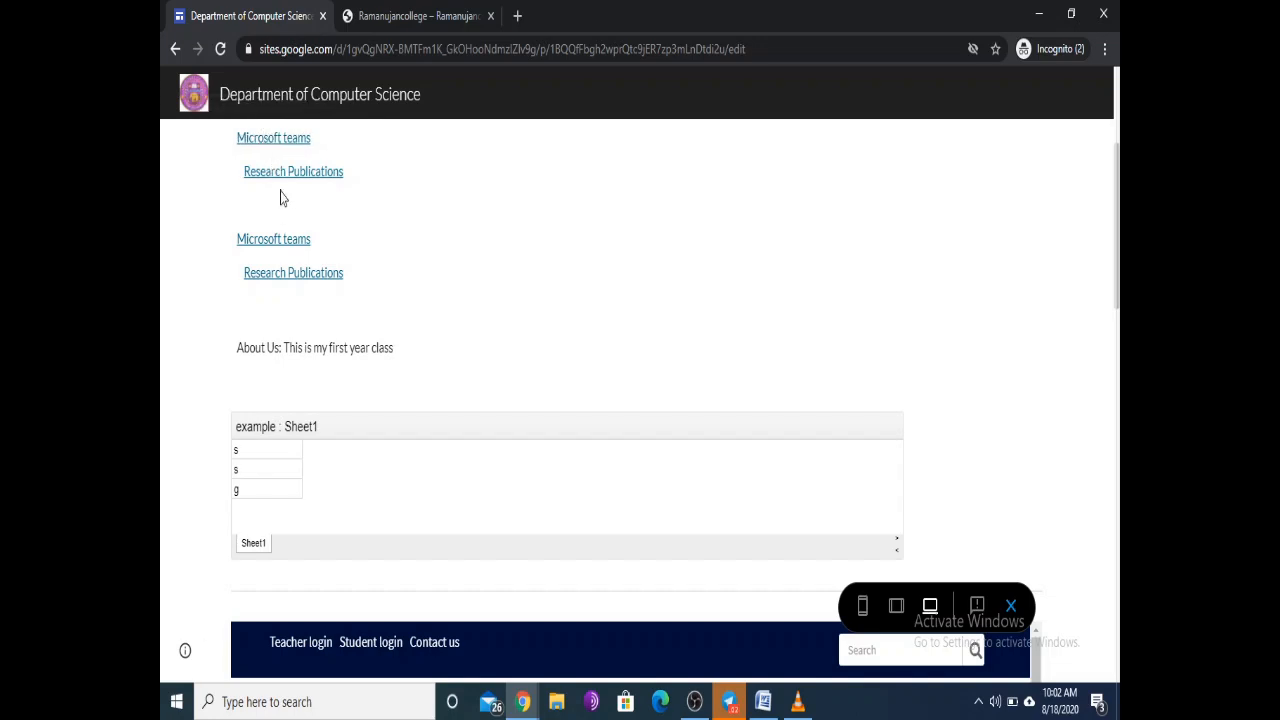
pyautogui.scroll(-4, 386, 385)
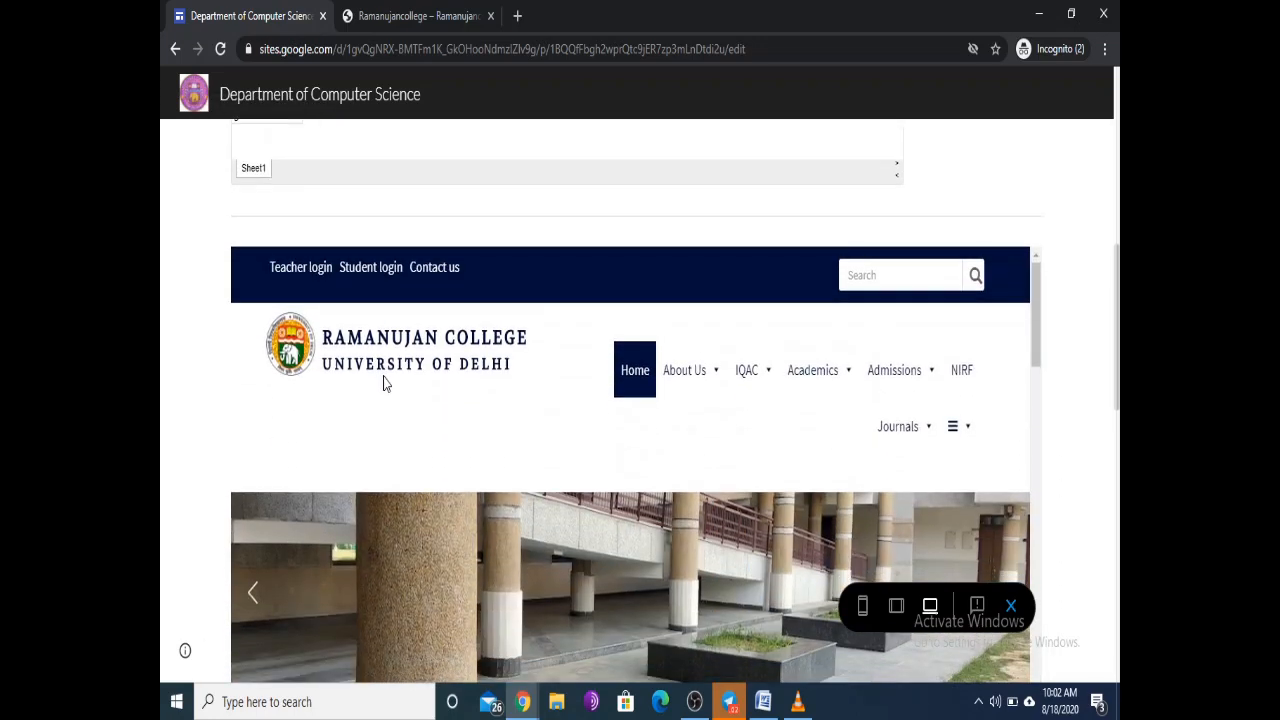
pyautogui.scroll(1, 388, 366)
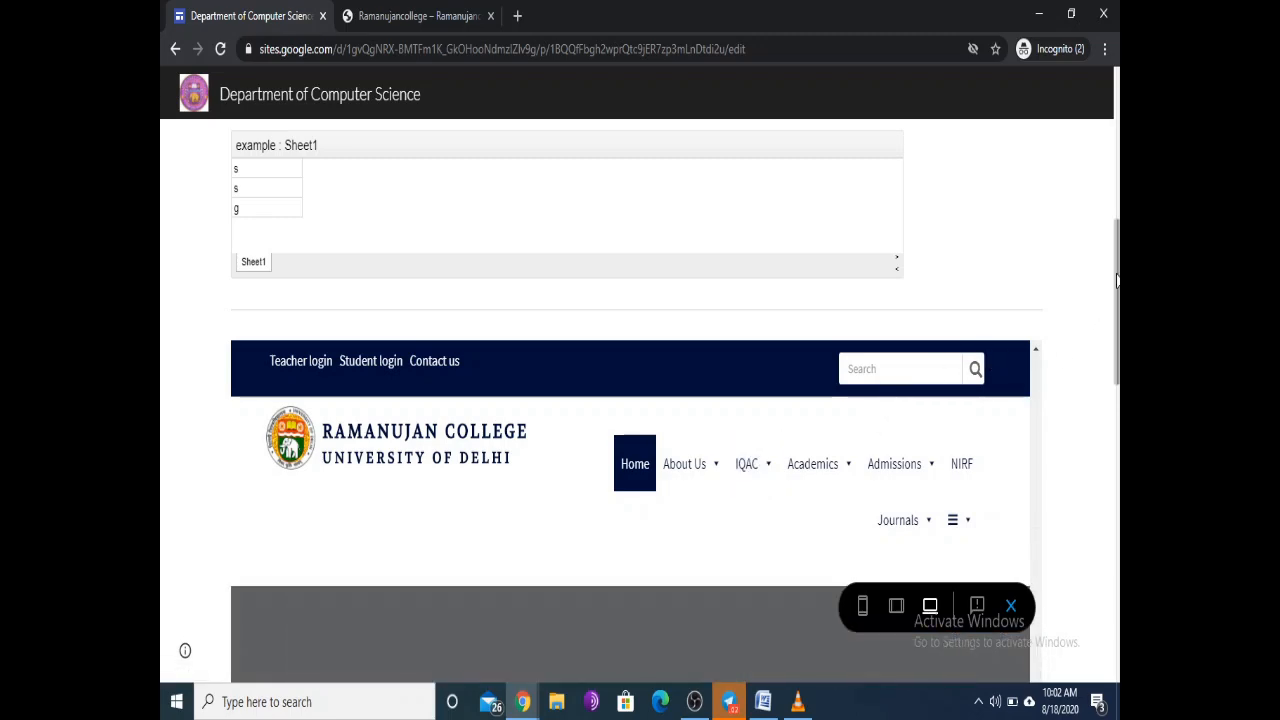
pyautogui.moveTo(1116, 300); pyautogui.dragTo(1118, 479)
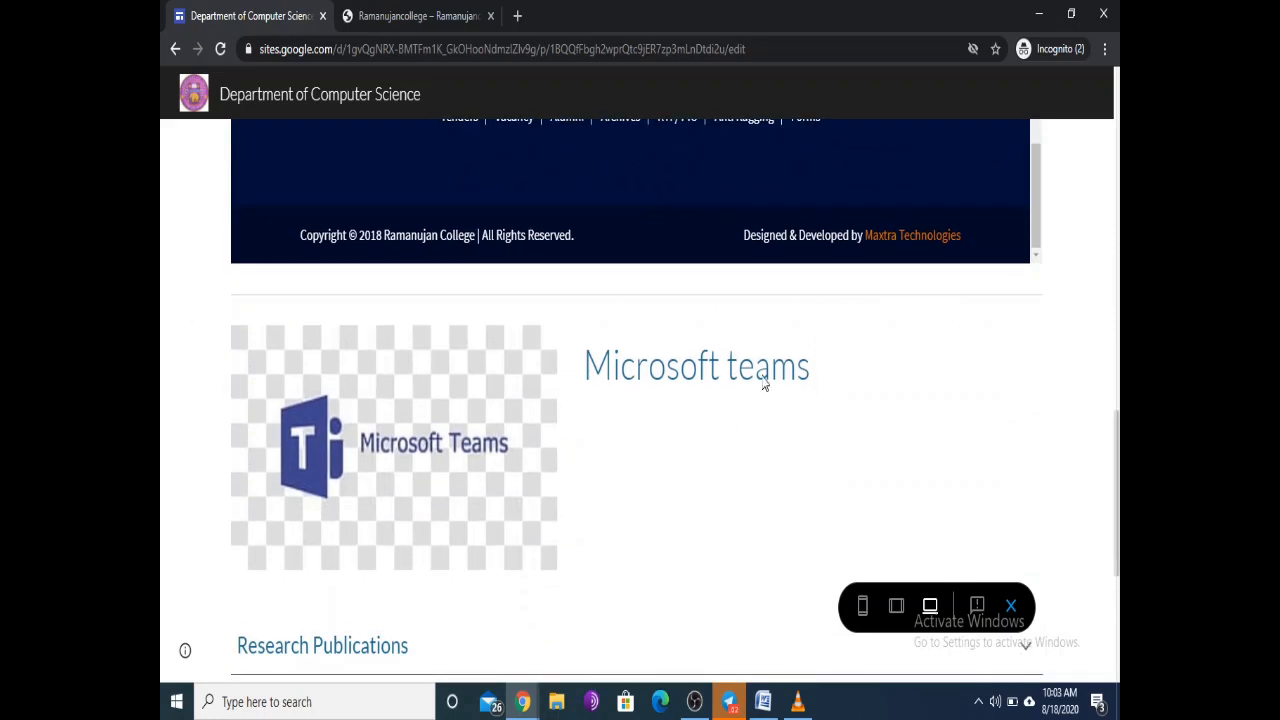
pyautogui.scroll(-4, 574, 311)
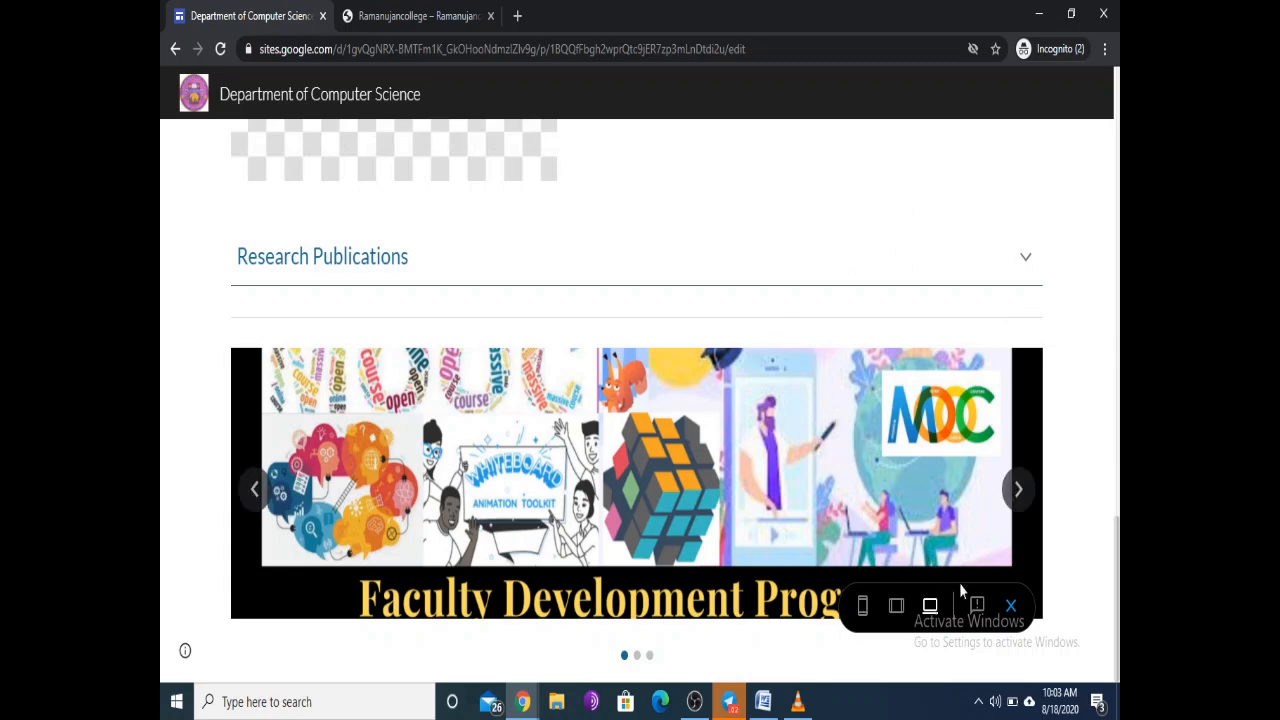
pyautogui.click(1010, 605)
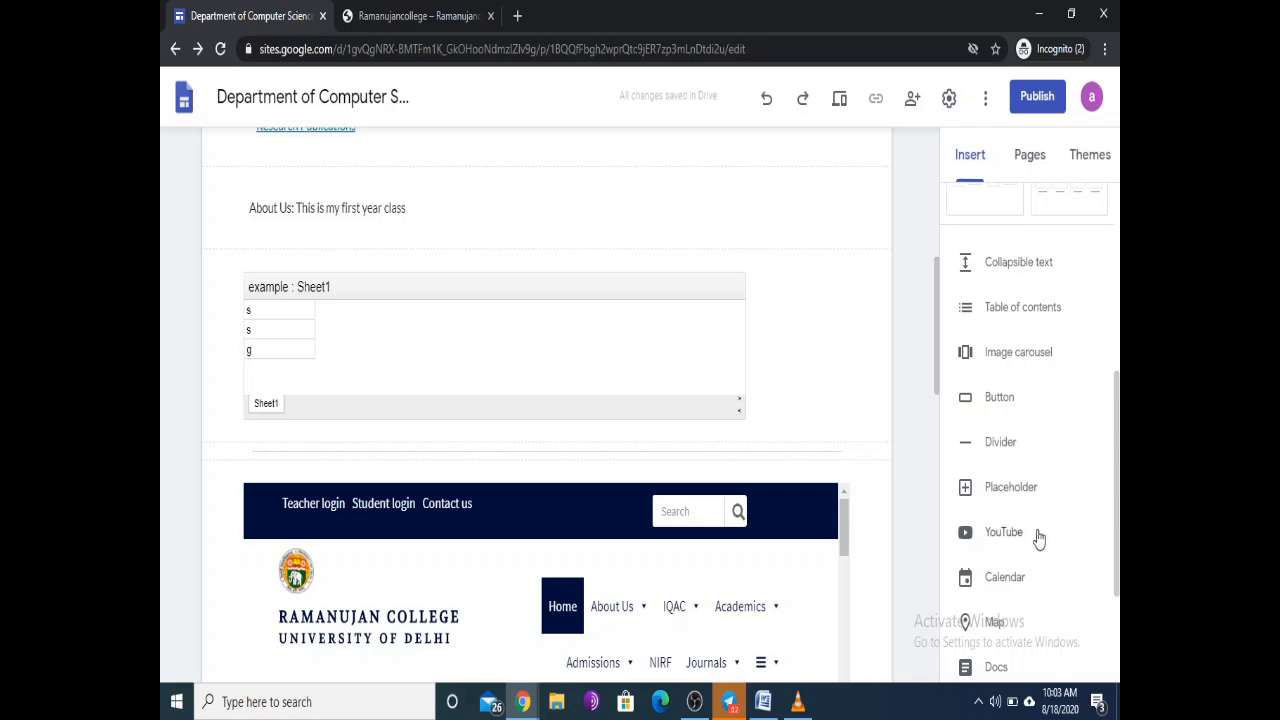
# Step: Scroll down to the Faculty Development carousel and open the YouTube video search
pyautogui.scroll(-1, 930, 361)
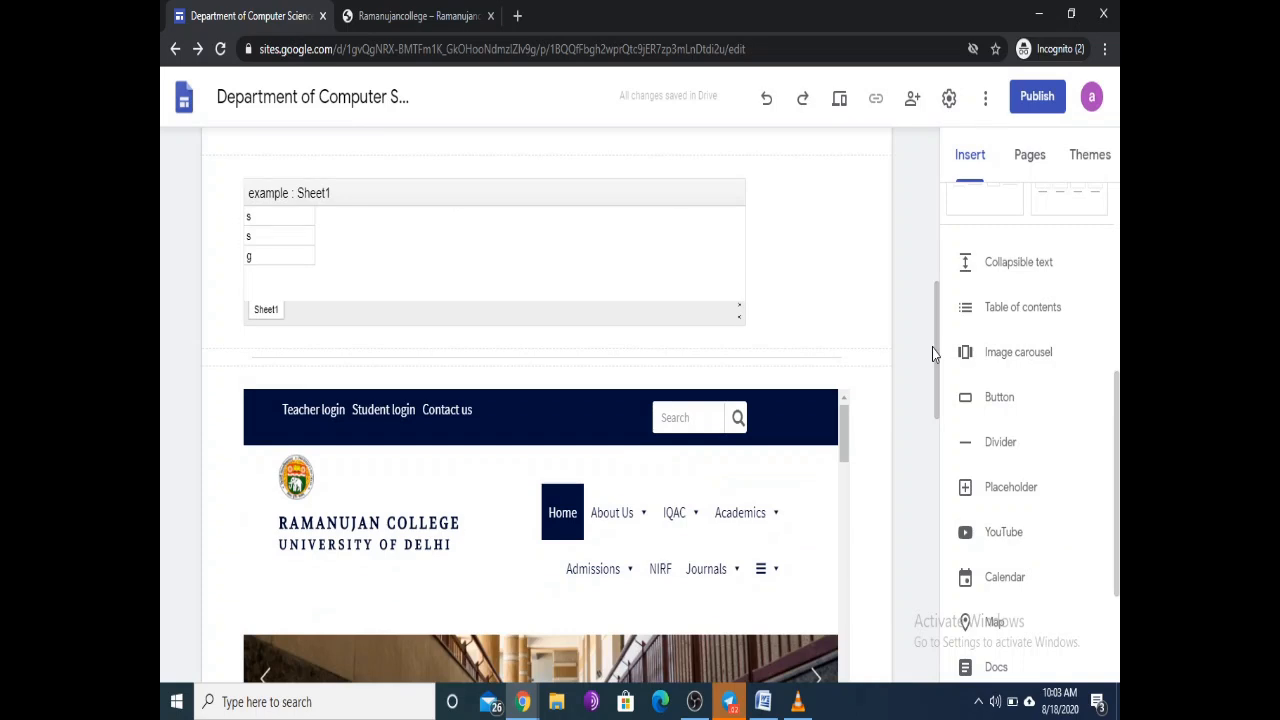
pyautogui.moveTo(938, 350); pyautogui.dragTo(914, 634)
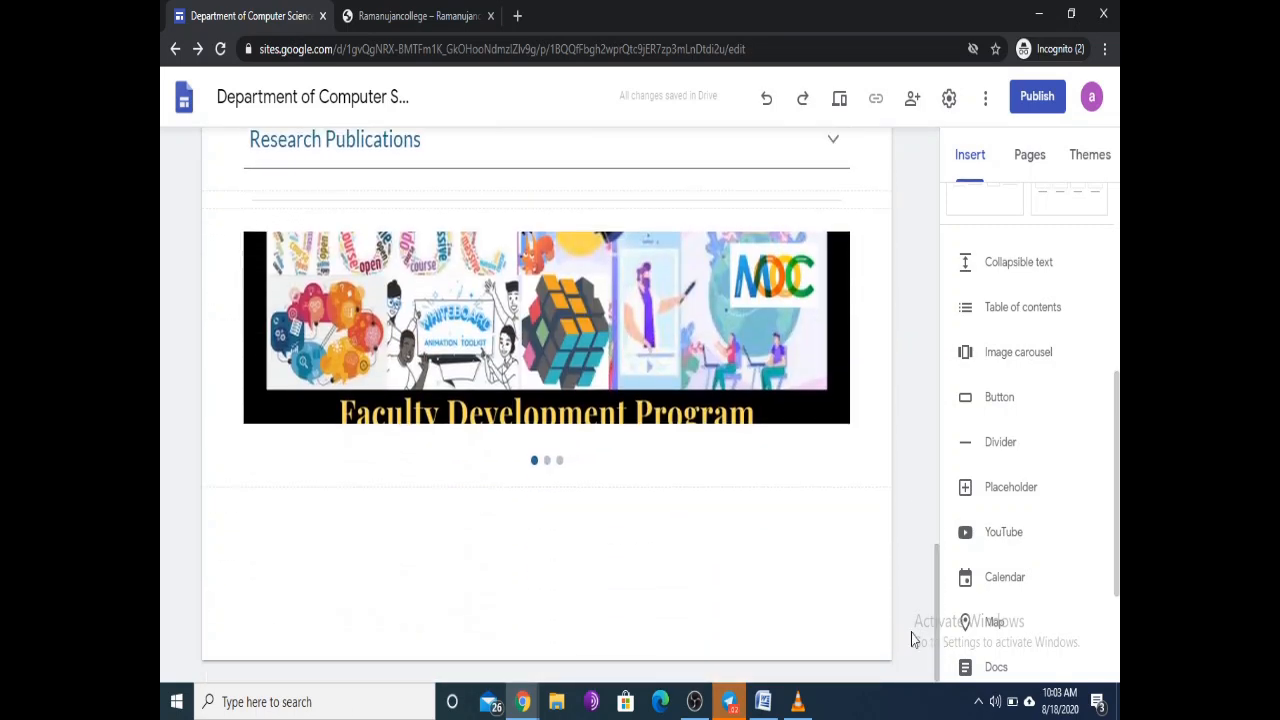
pyautogui.click(1008, 538)
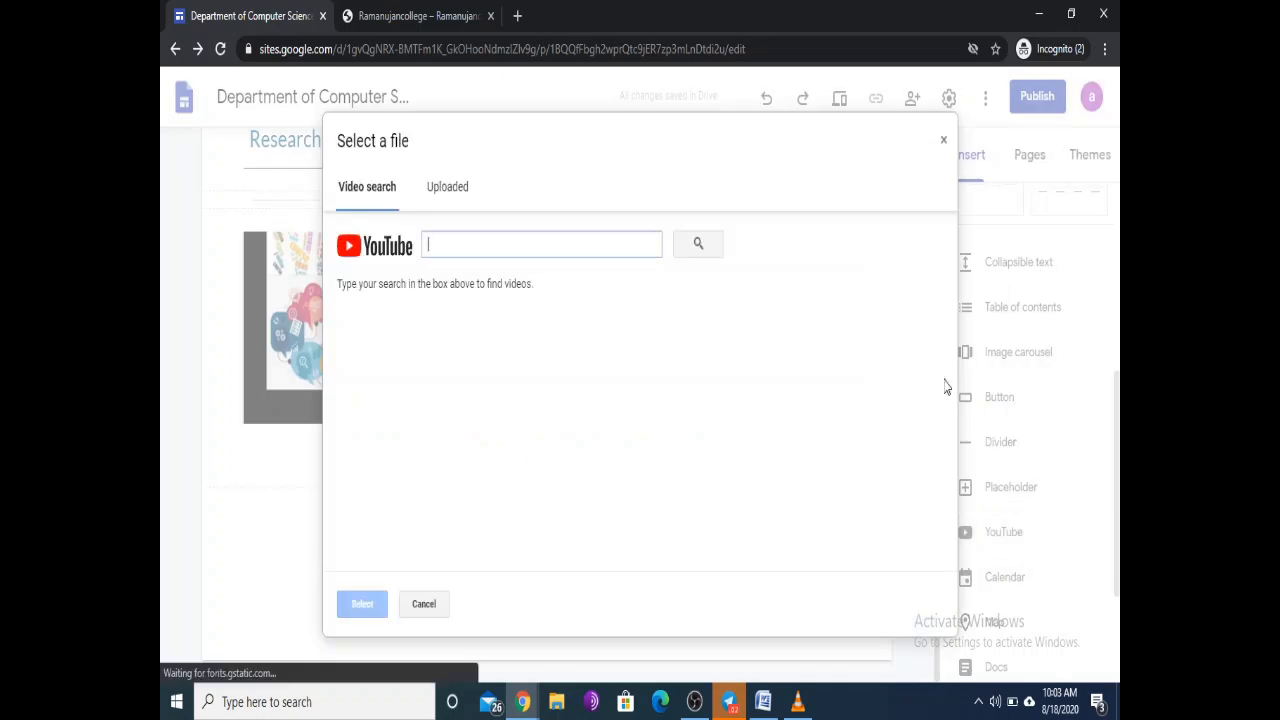
# Step: Search YouTube for 'ict' and insert the 'What is ICT??? | Brief introduction IT & ICT' video
pyautogui.click(606, 253)
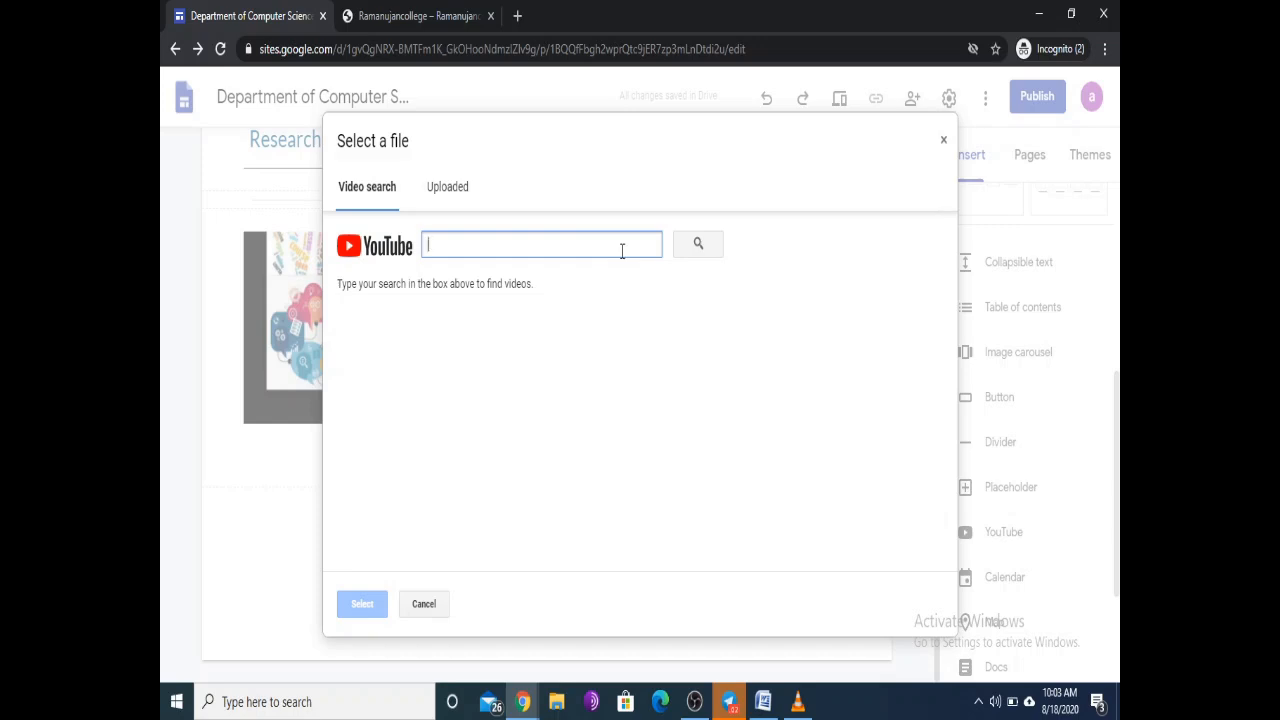
pyautogui.write('ict')
pyautogui.click(698, 244)
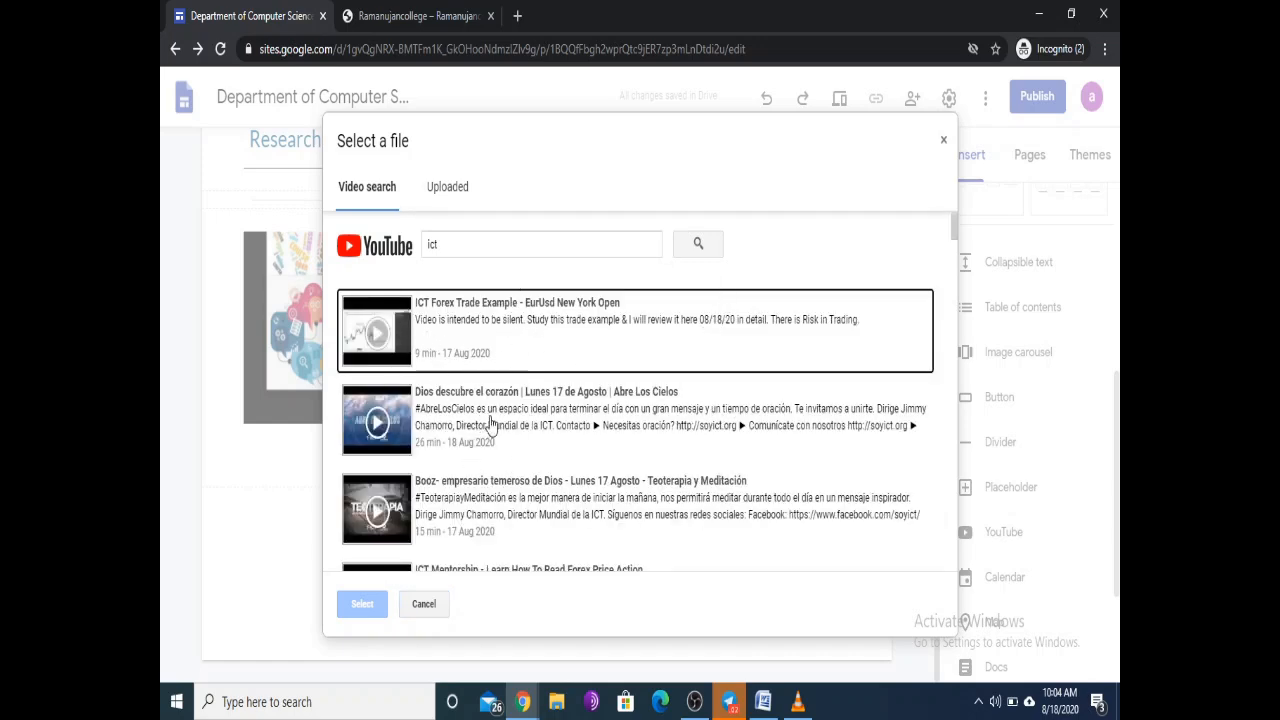
pyautogui.scroll(-2, 517, 418)
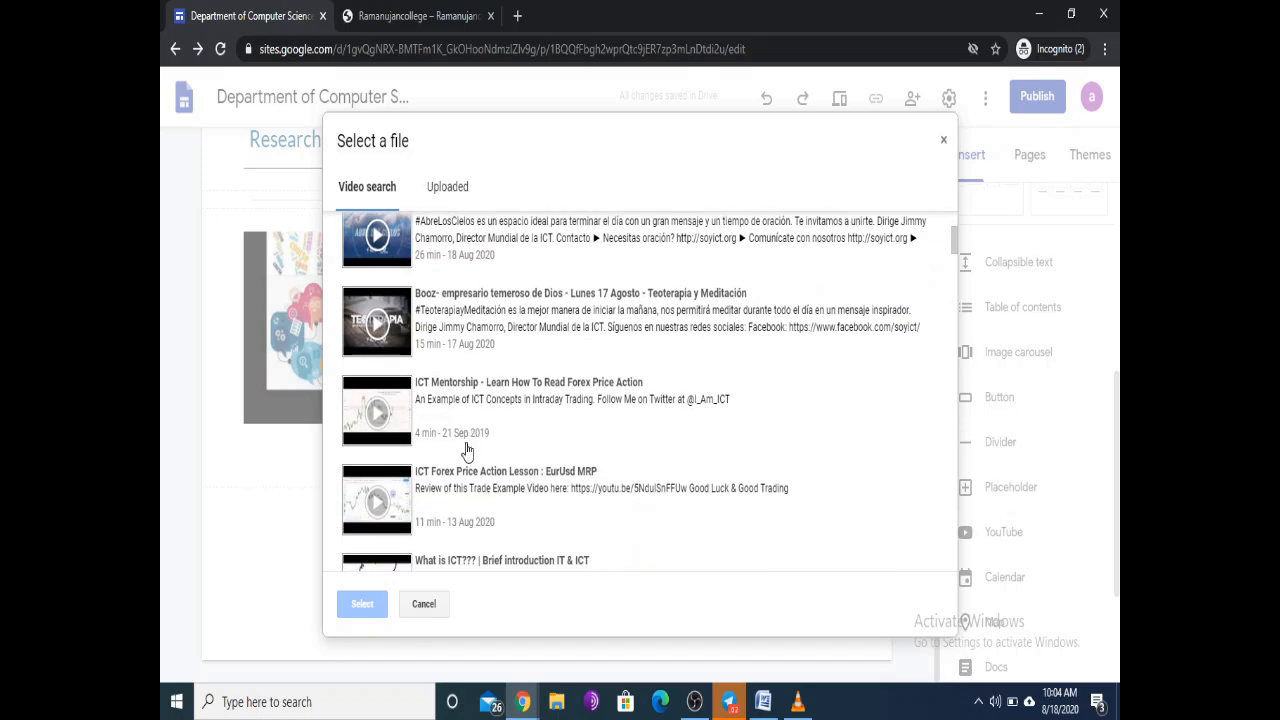
pyautogui.scroll(-1, 490, 430)
pyautogui.scroll(-1, 500, 430)
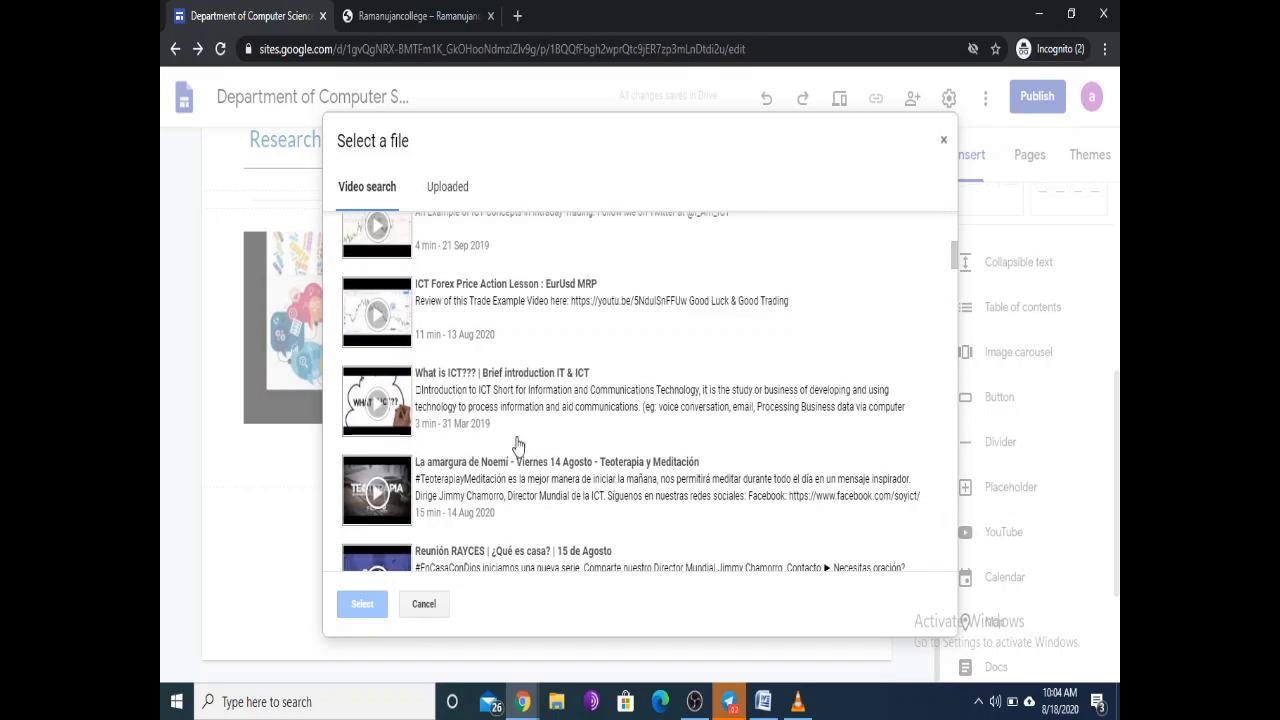
pyautogui.click(453, 380)
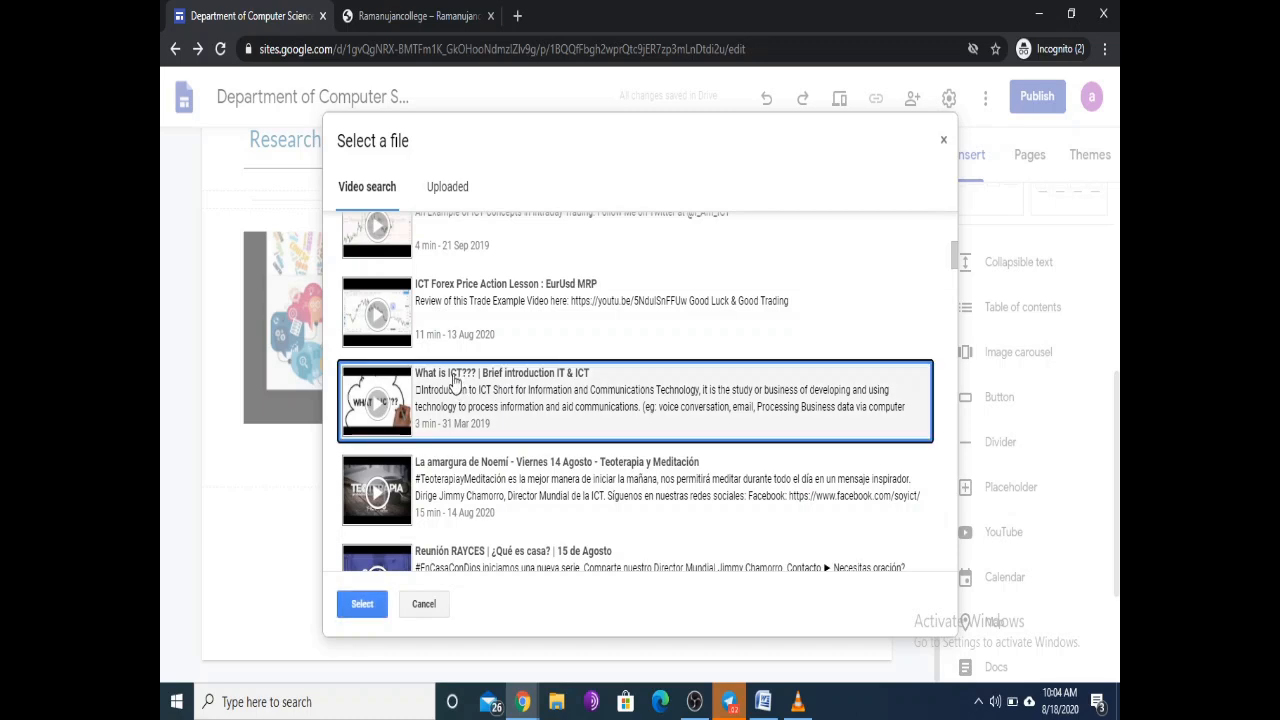
pyautogui.click(360, 602)
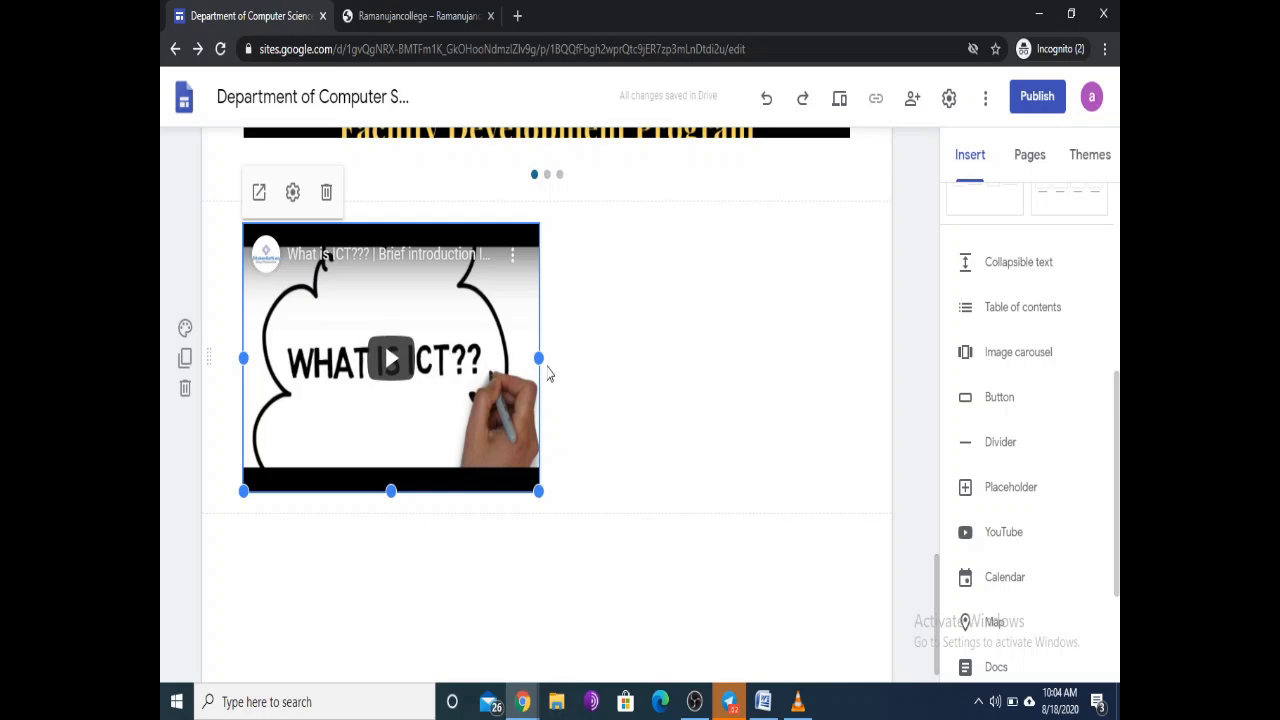
pyautogui.moveTo(539, 357); pyautogui.dragTo(538, 386)
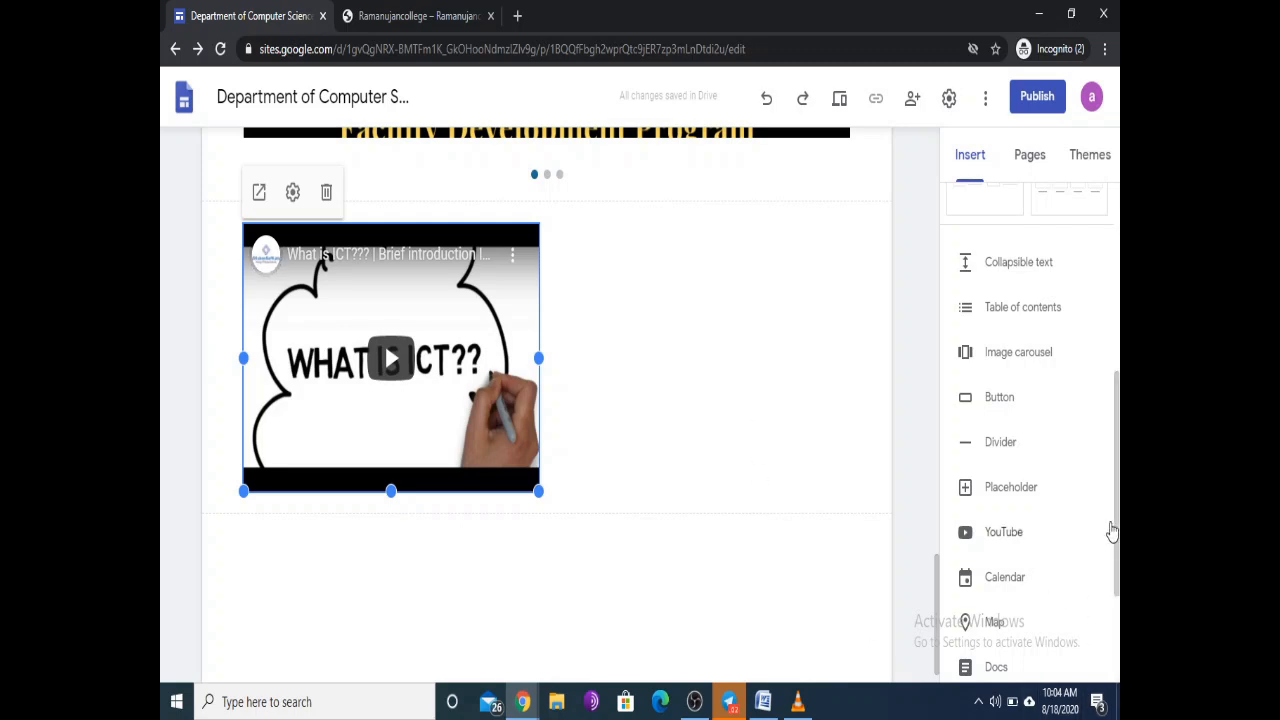
pyautogui.scroll(-3, 1118, 528)
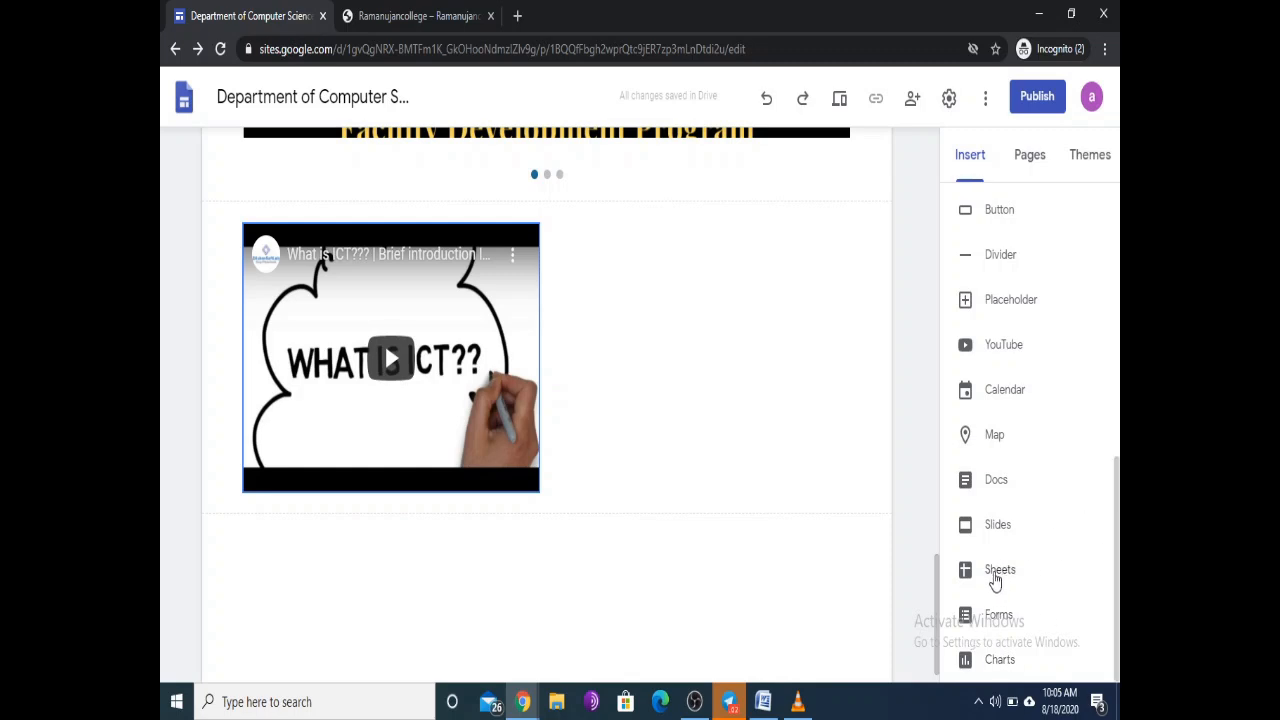
# Step: Insert the Google Doc 'Certificates configuration in Open edX' from the Docs list
pyautogui.click(996, 483)
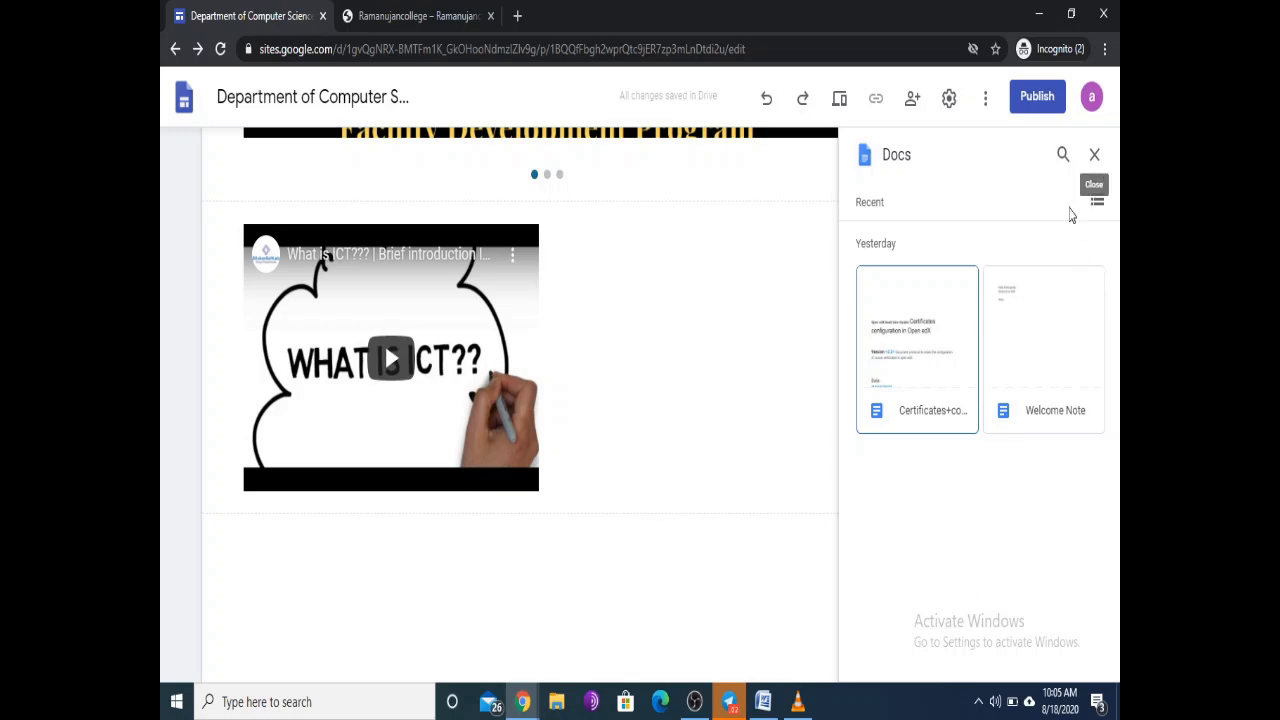
pyautogui.click(902, 335)
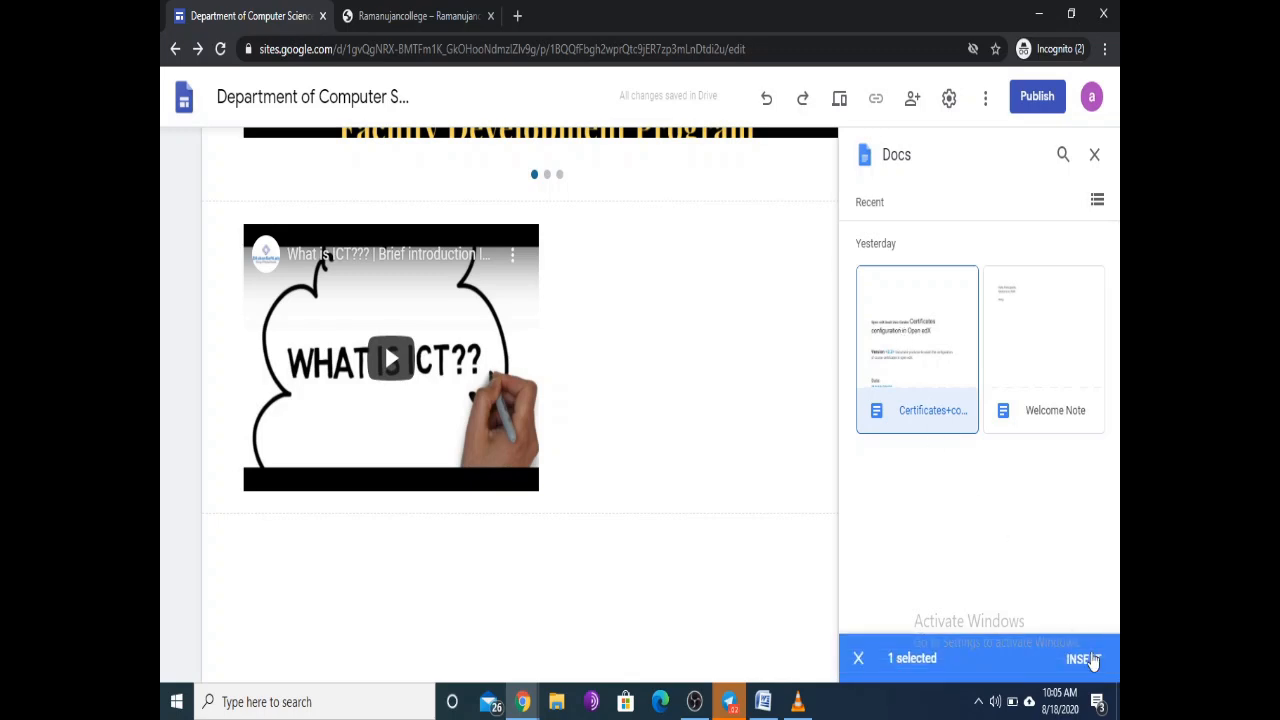
pyautogui.click(1083, 660)
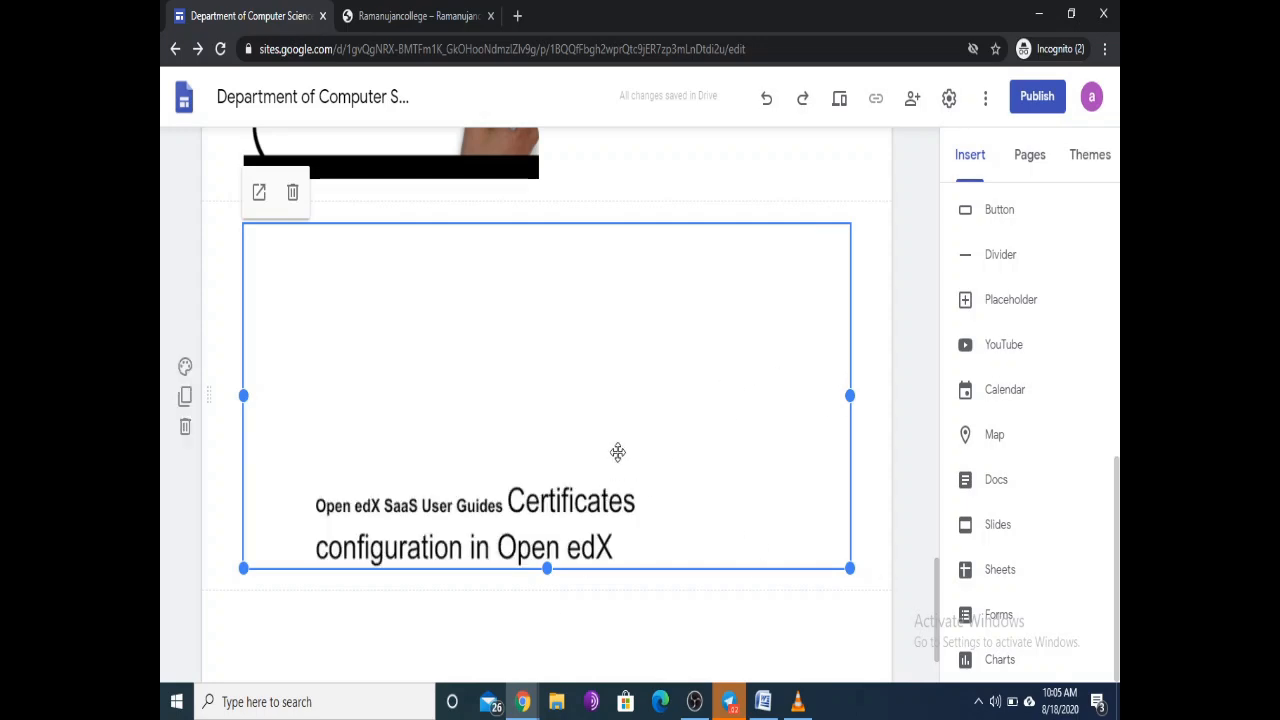
pyautogui.scroll(-1, 614, 451)
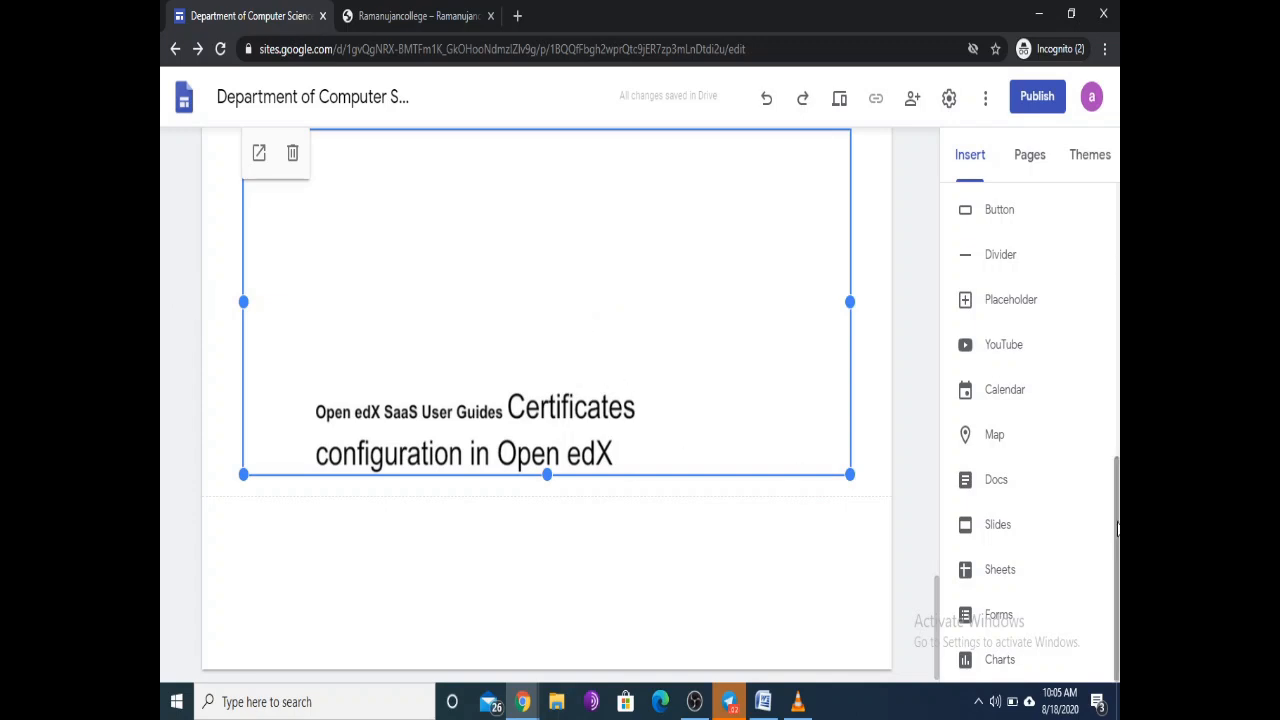
pyautogui.moveTo(1118, 519); pyautogui.dragTo(1118, 552)
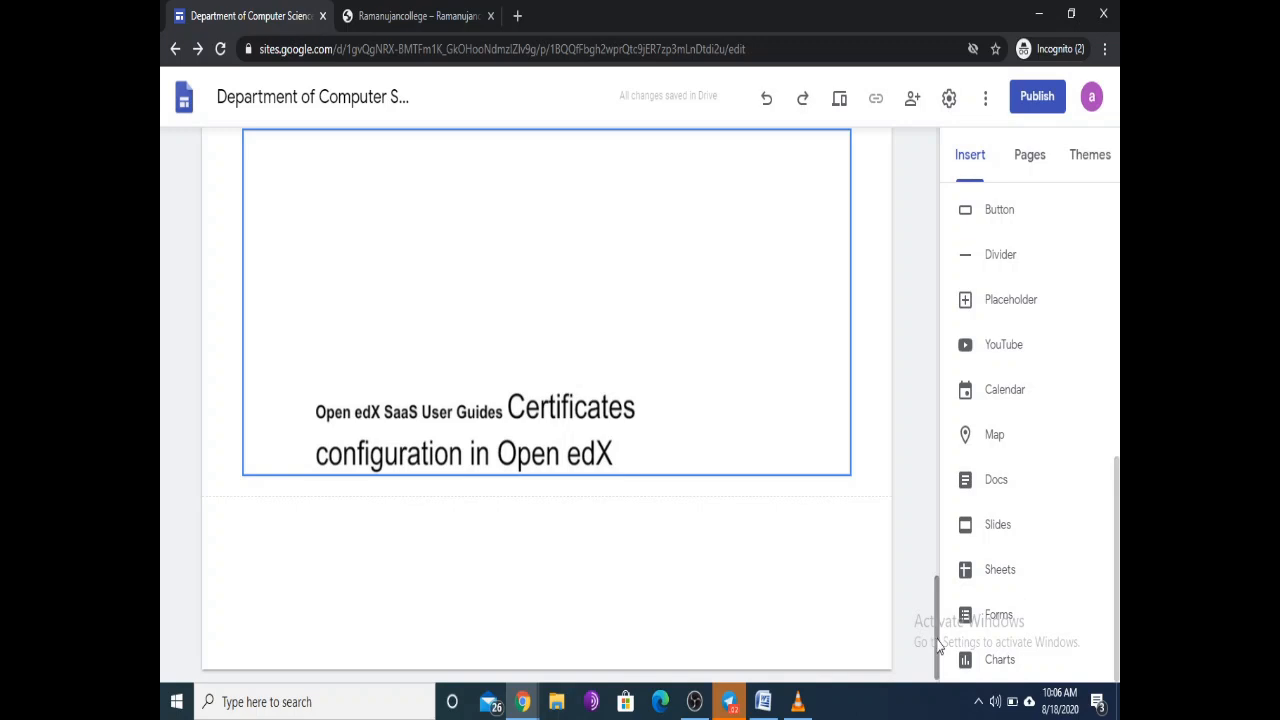
pyautogui.moveTo(938, 648); pyautogui.dragTo(1017, 200)
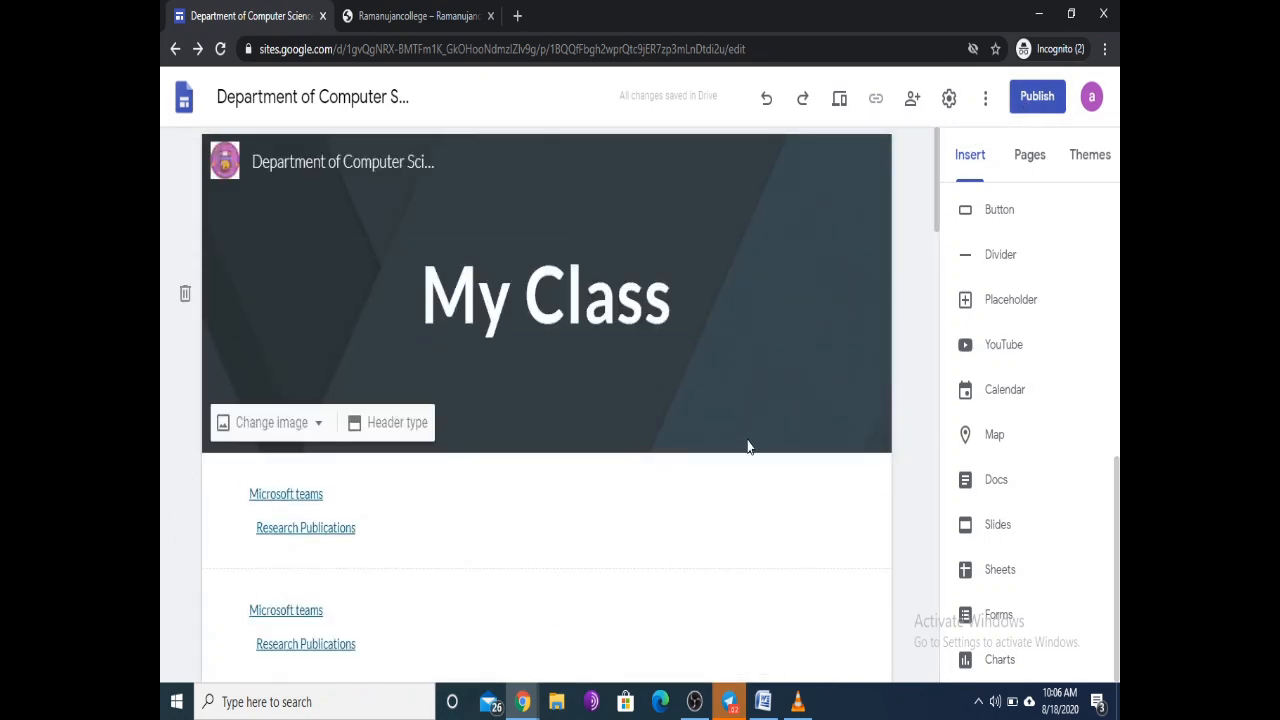
pyautogui.scroll(-5, 590, 310)
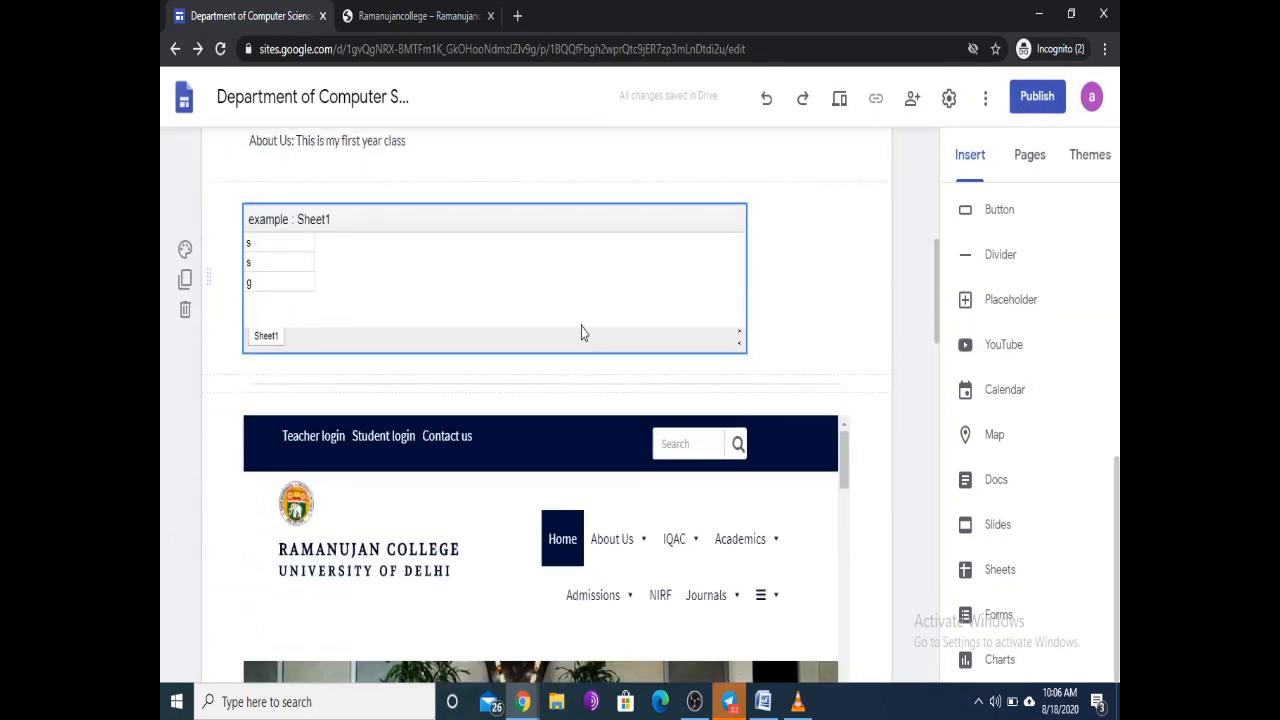
pyautogui.scroll(-15, 583, 332)
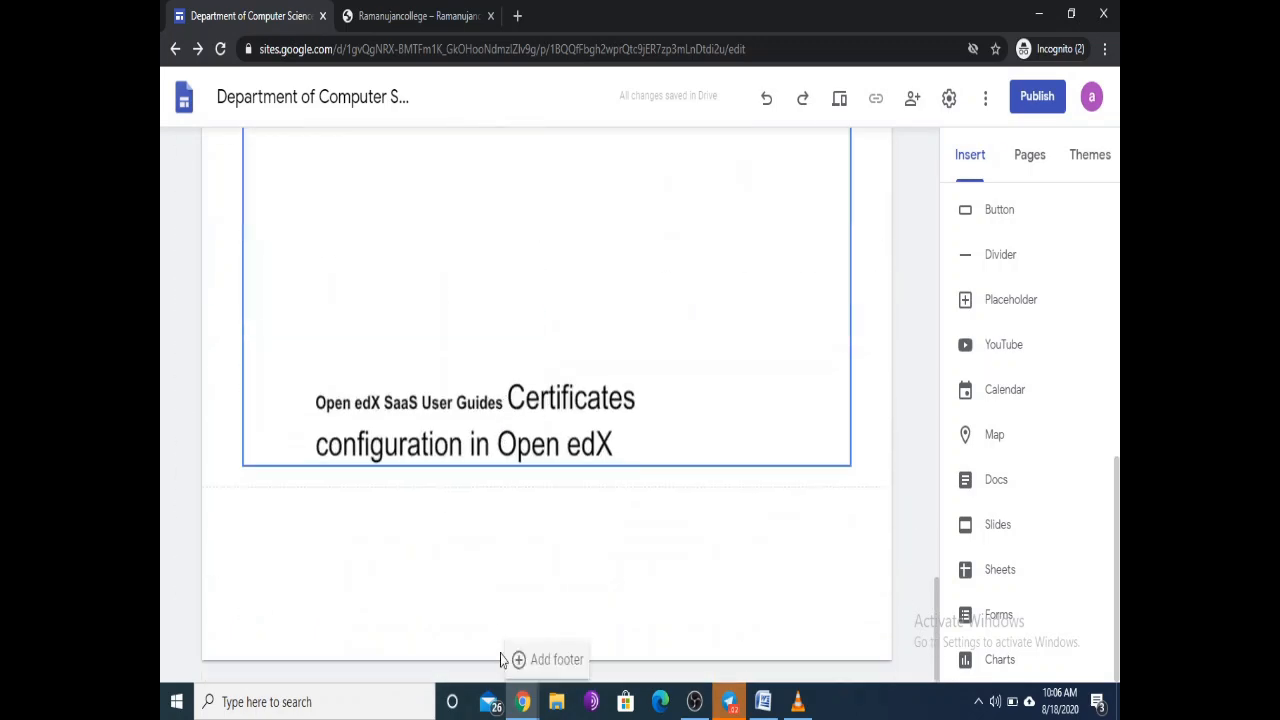
pyautogui.scroll(10, 530, 411)
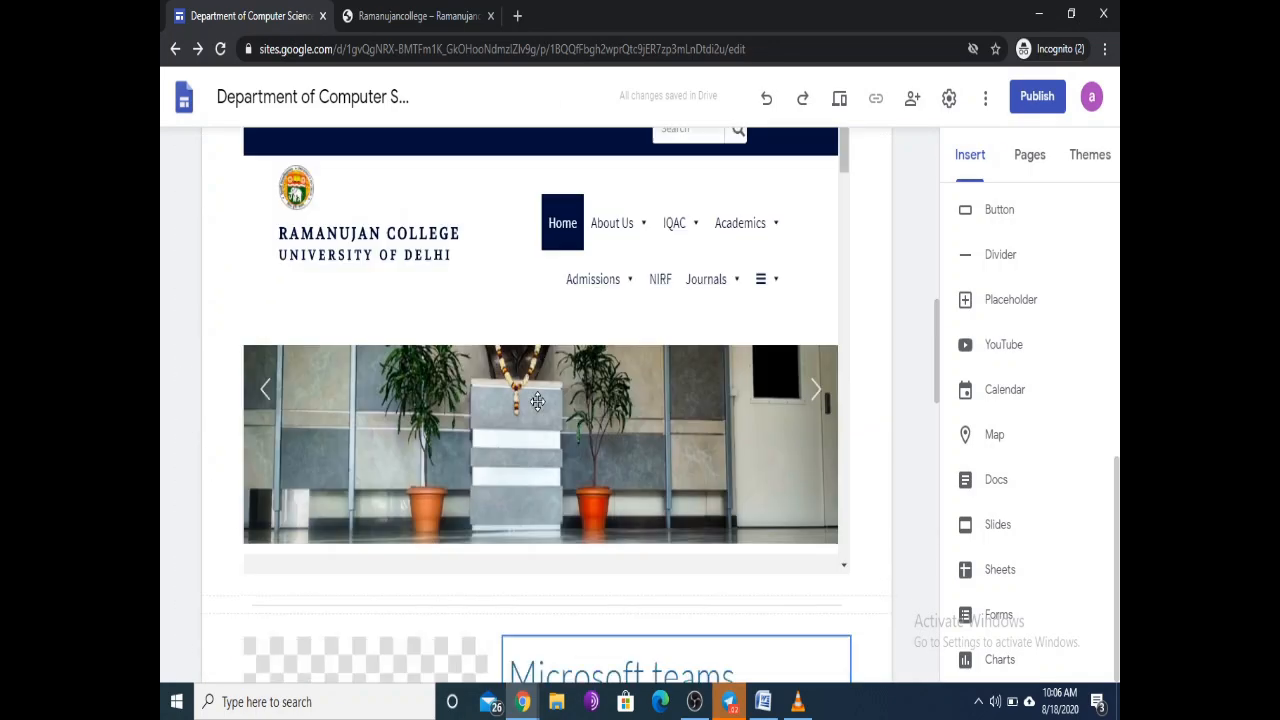
pyautogui.scroll(10, 540, 402)
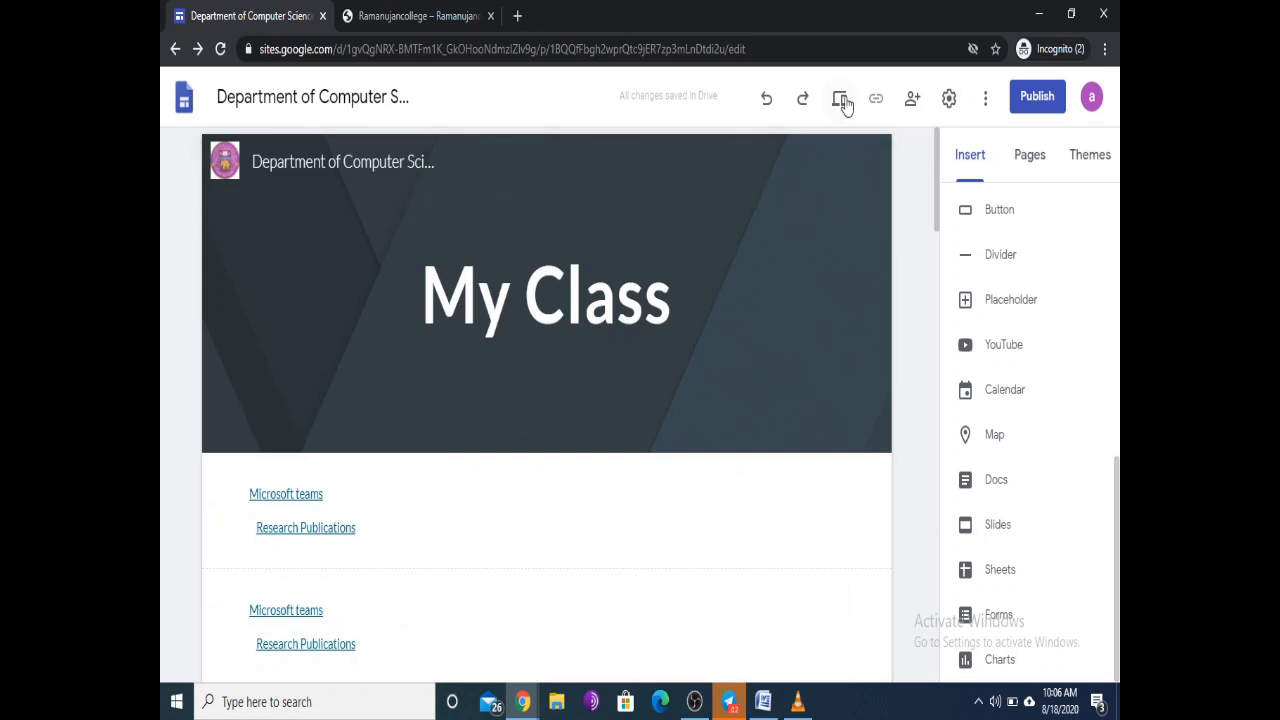
# Step: Preview the My Class site and scroll through the sheet, Teams block and Open edX document
pyautogui.click(841, 99)
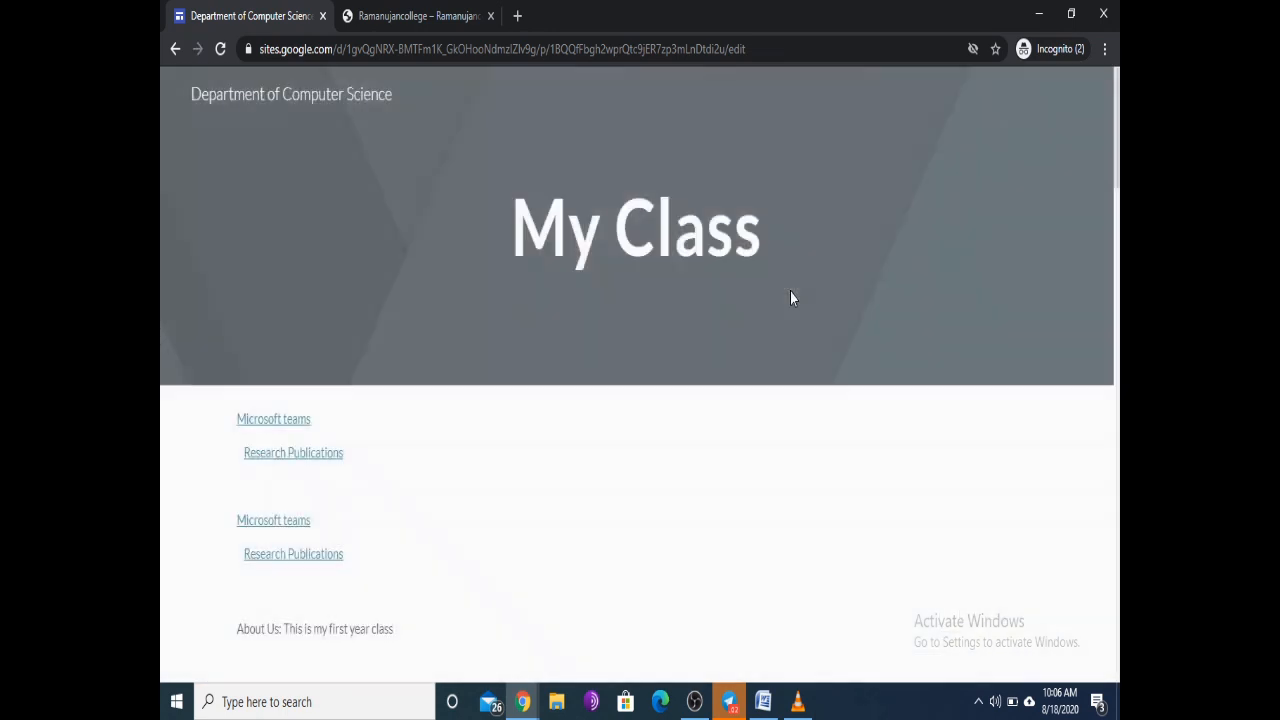
pyautogui.scroll(-5, 585, 197)
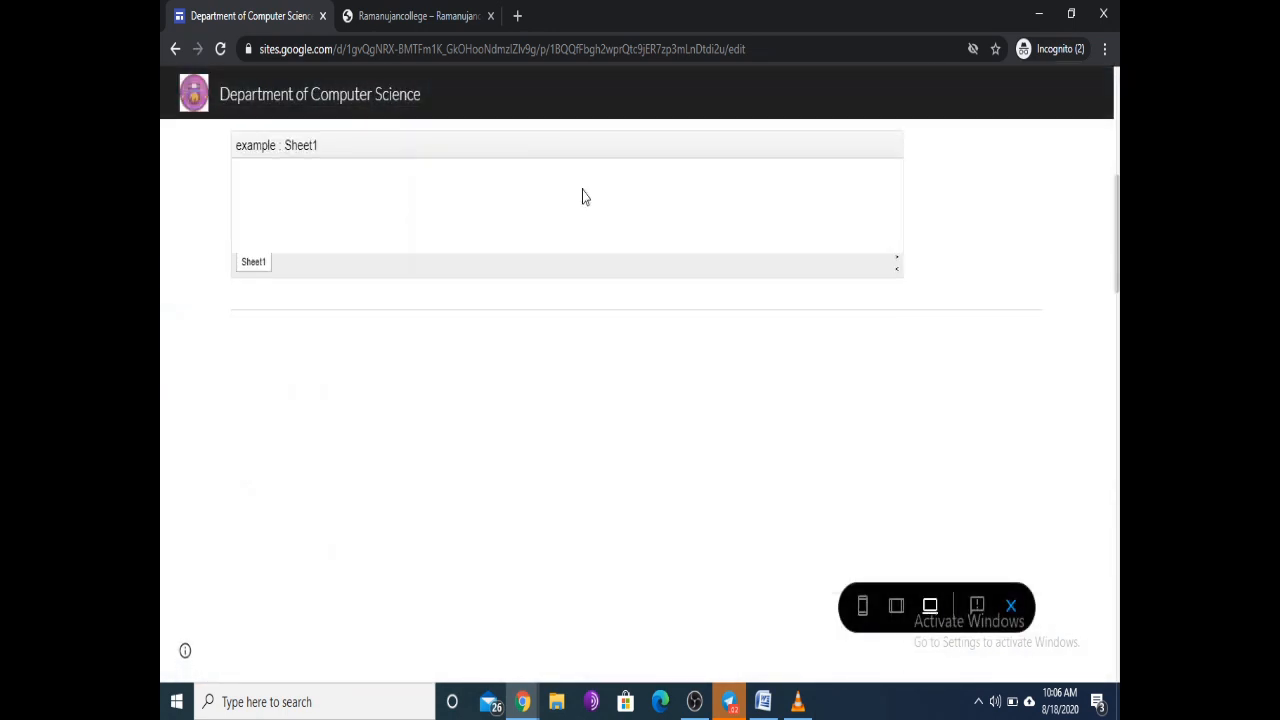
pyautogui.scroll(-8, 585, 200)
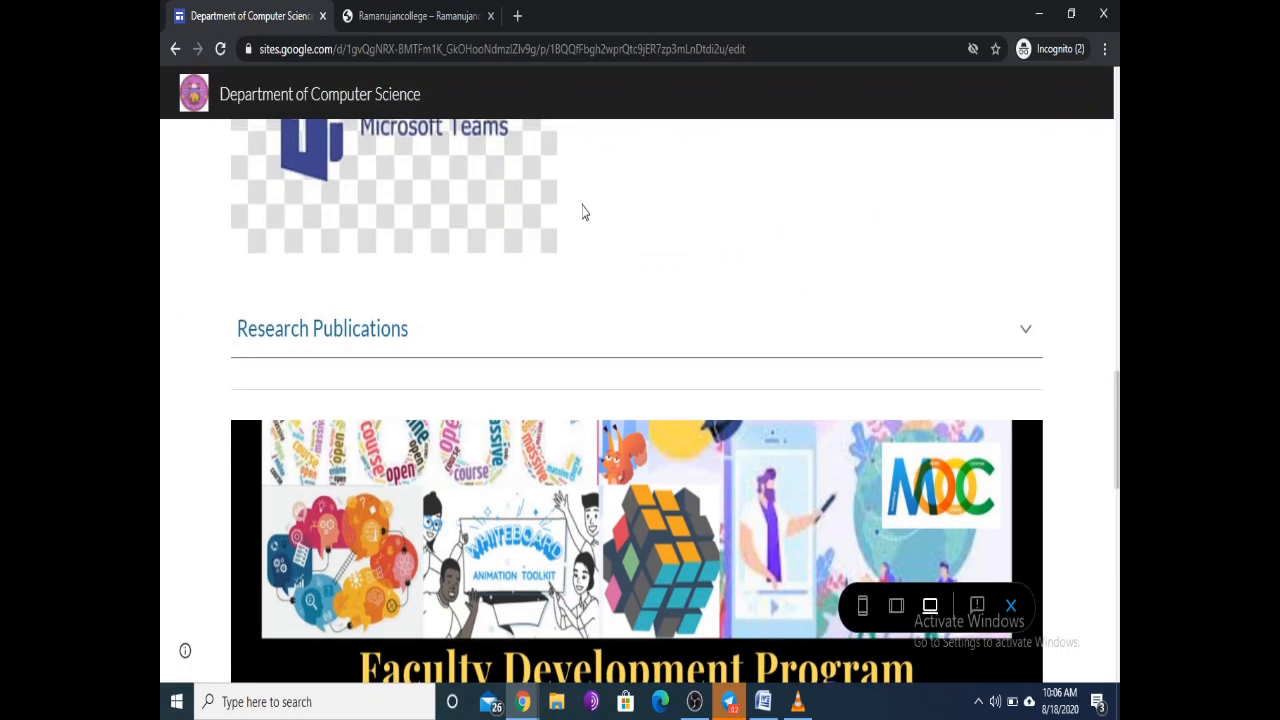
pyautogui.scroll(-7, 585, 220)
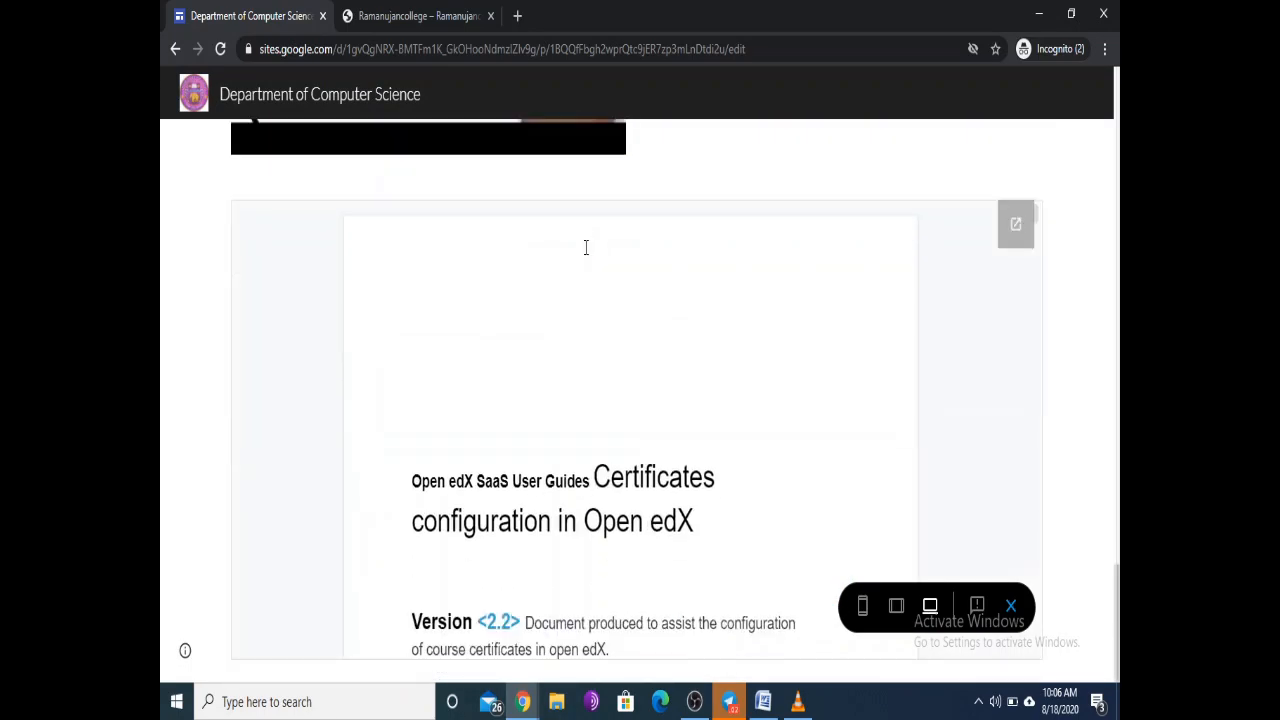
pyautogui.scroll(-5, 586, 250)
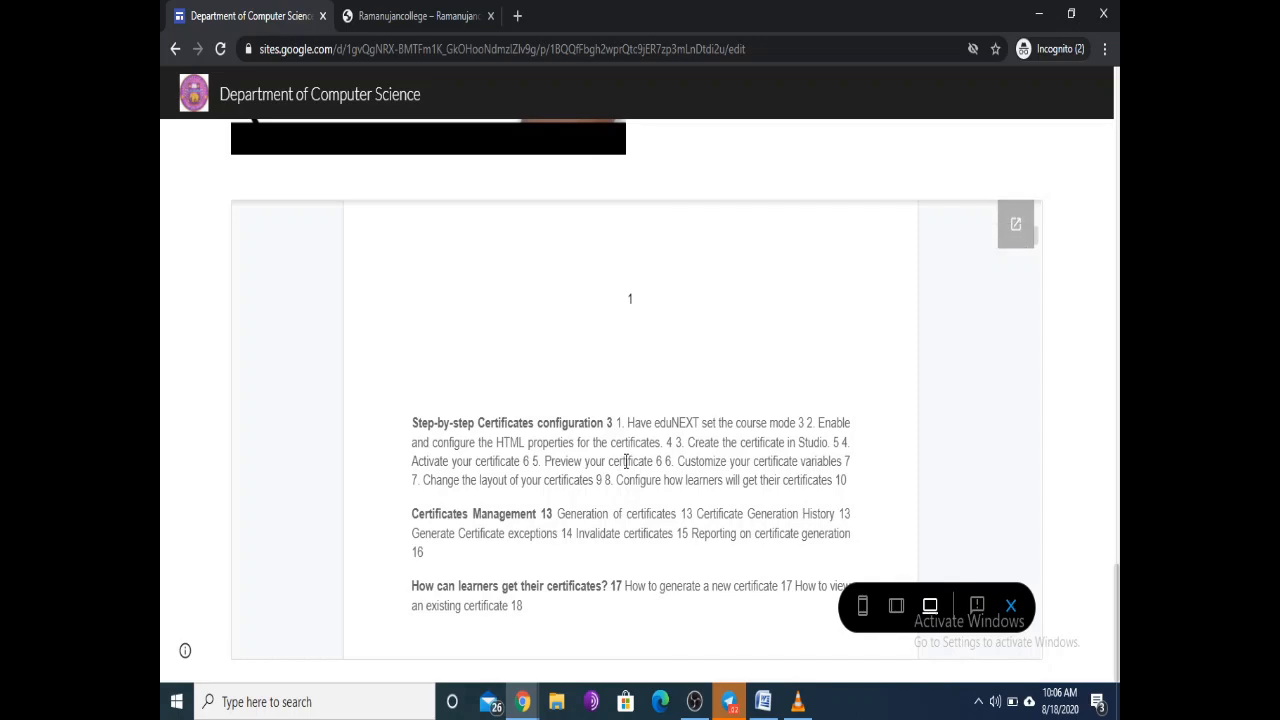
pyautogui.scroll(5, 840, 468)
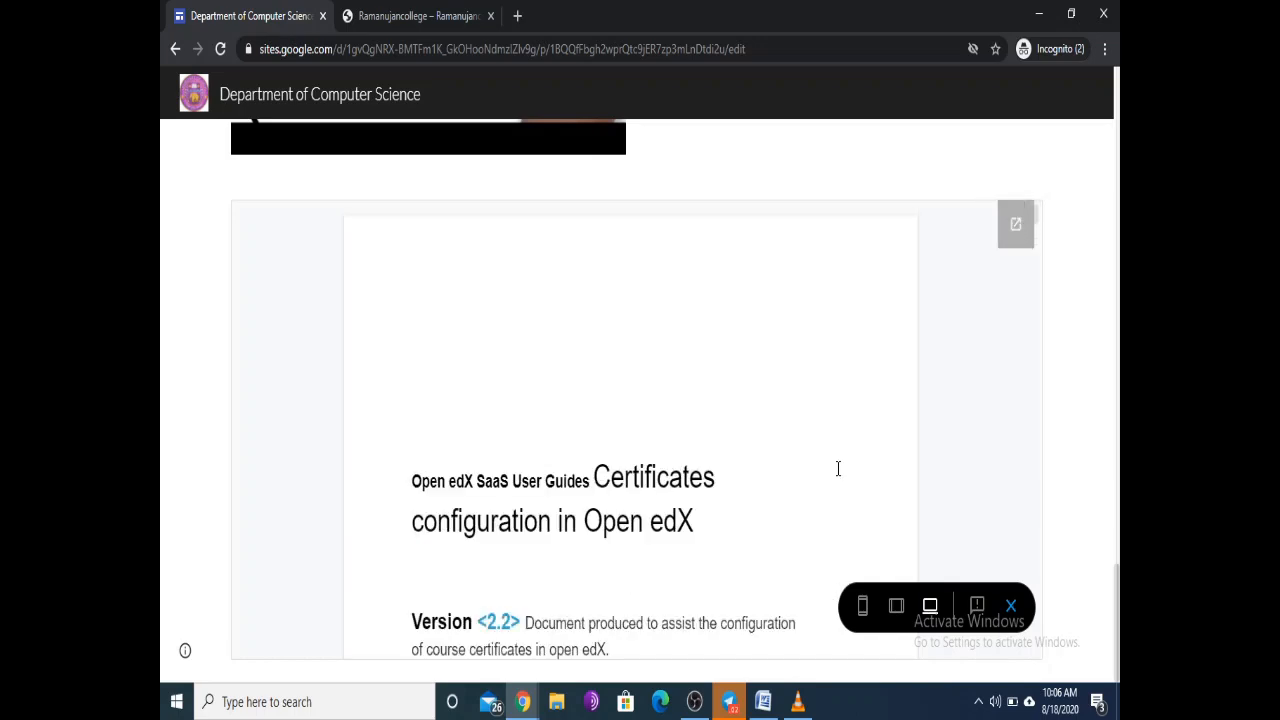
pyautogui.moveTo(1117, 574); pyautogui.dragTo(1116, 80)
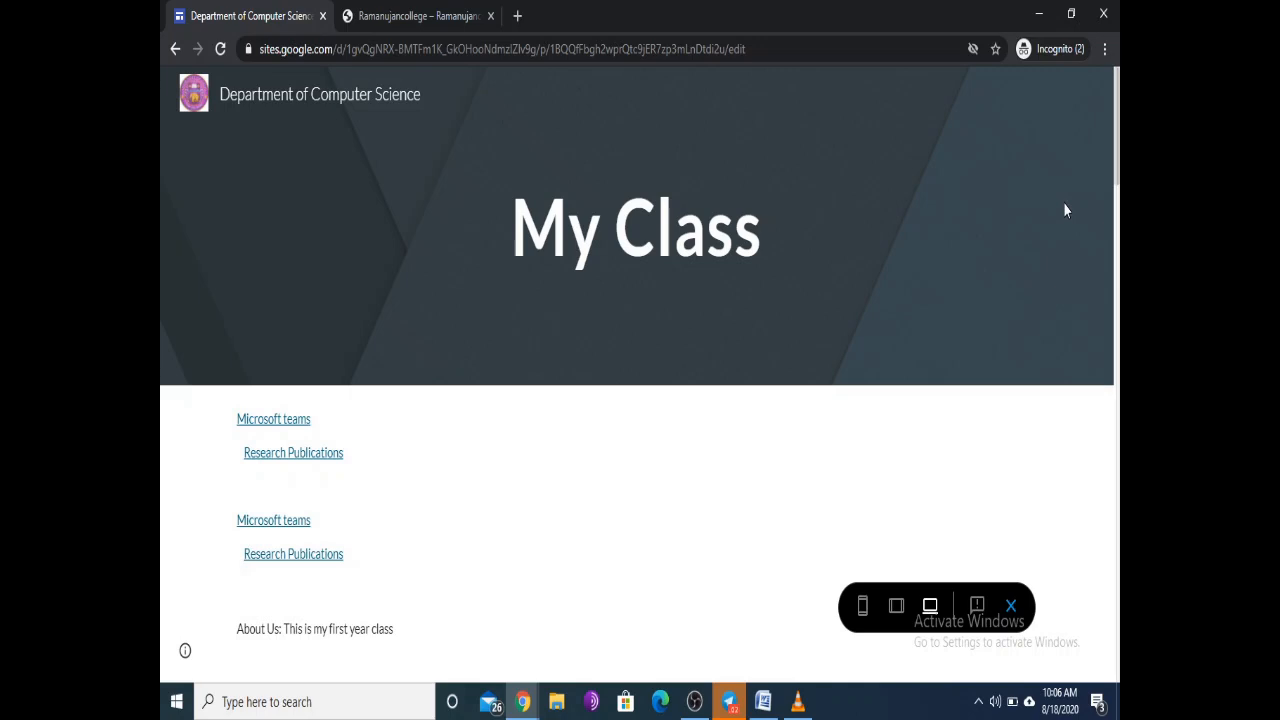
# Step: Switch to the Chrome window with the Politics Meets Civic Literacy example site and scroll through it
pyautogui.hotkey('alt', 'Tab')
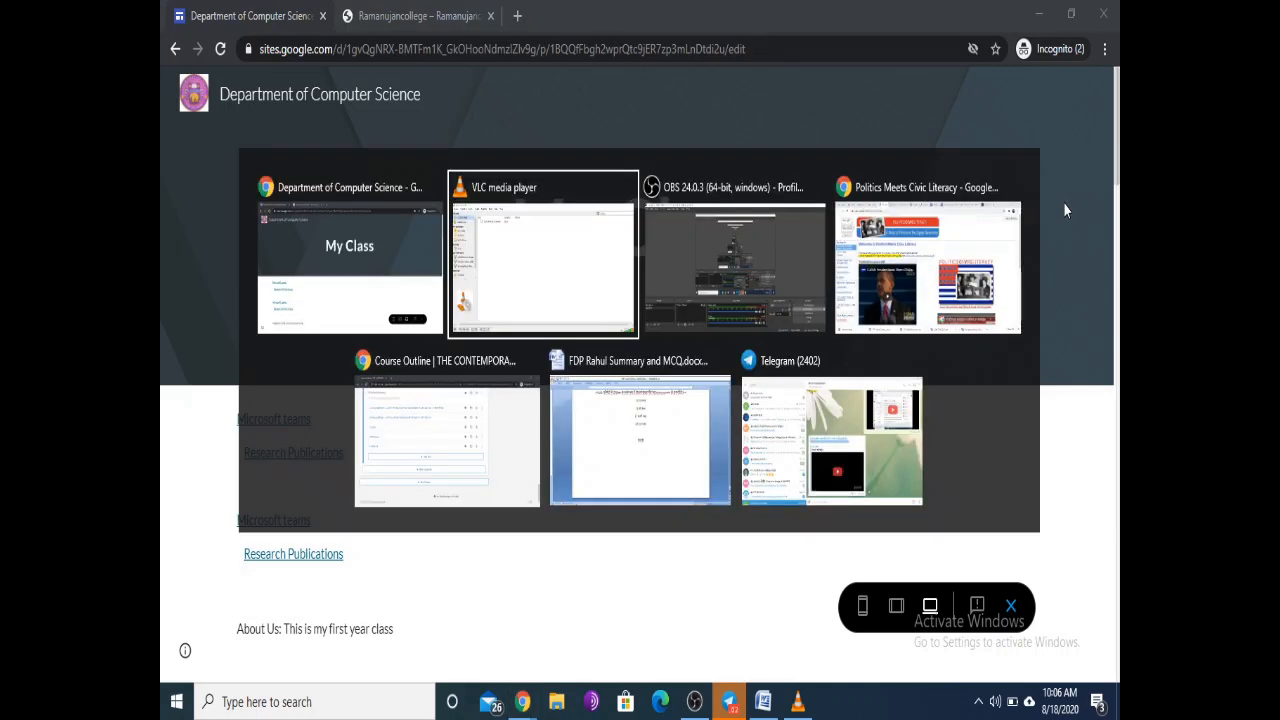
pyautogui.hotkey('alt', 'Tab')
pyautogui.hotkey('alt', 'Tab')
pyautogui.hotkey('alt', 'Tab')
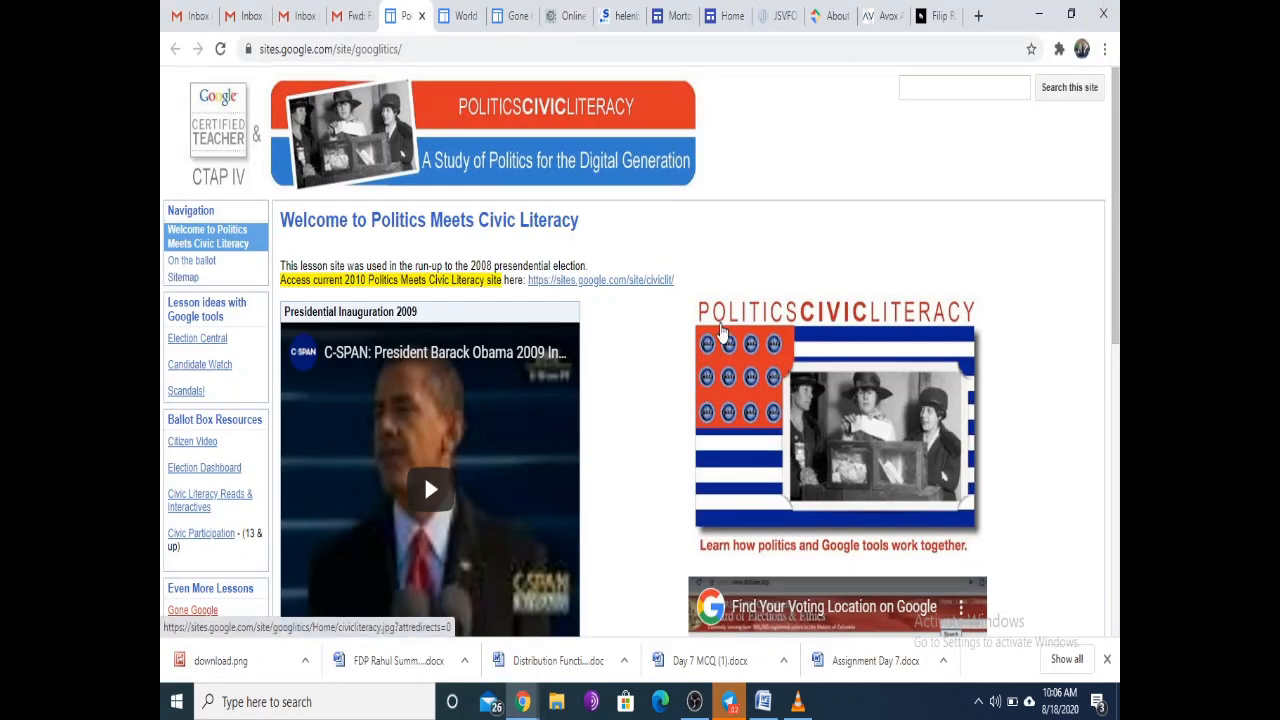
pyautogui.scroll(-3, 733, 345)
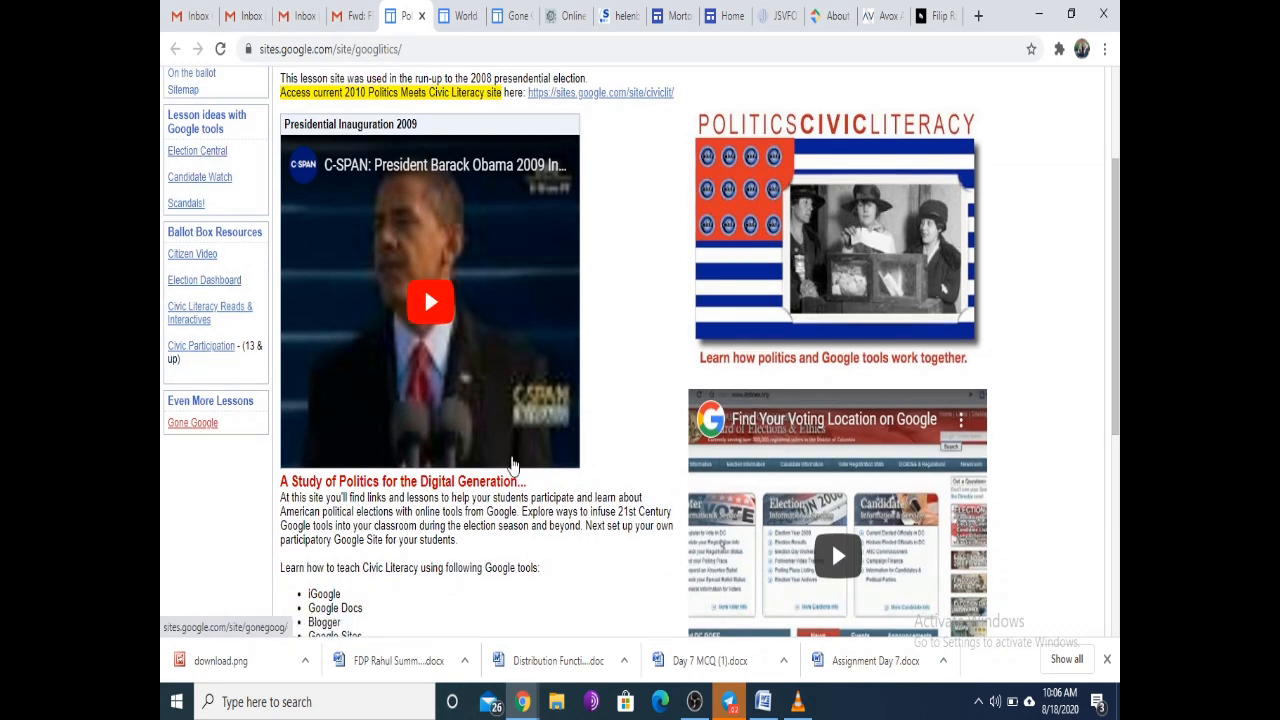
pyautogui.scroll(-6, 668, 476)
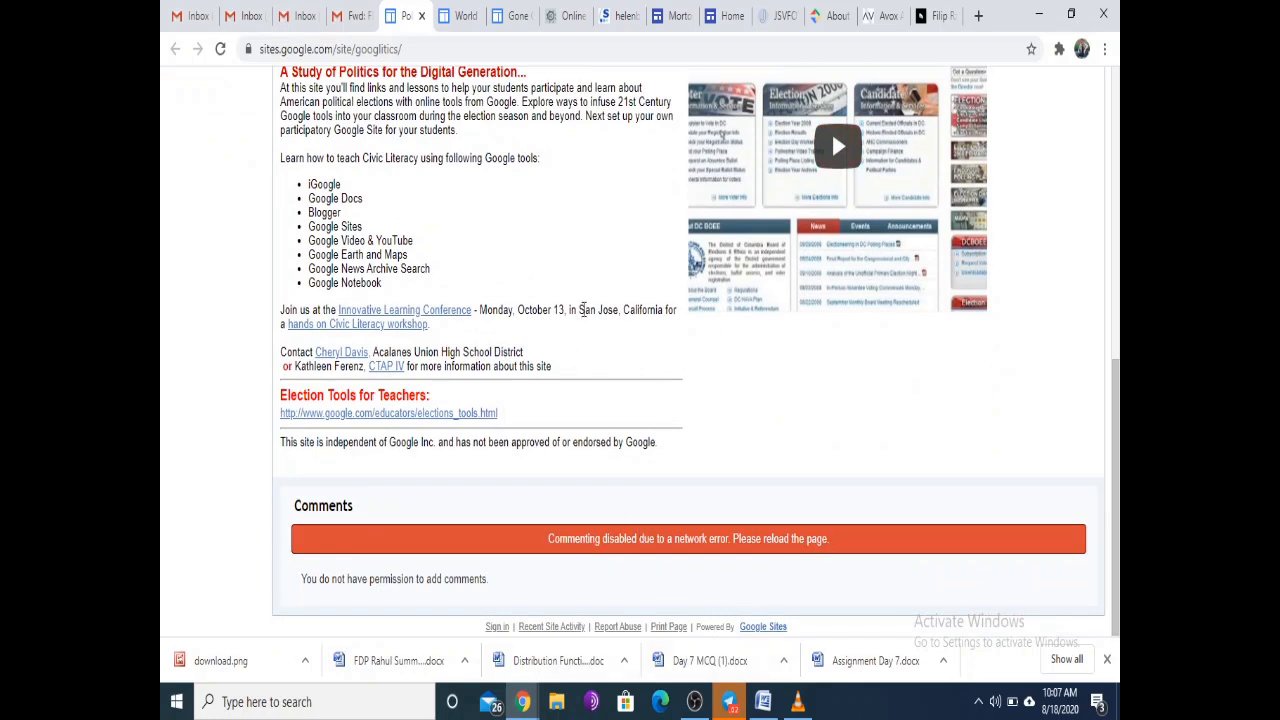
pyautogui.scroll(10, 586, 318)
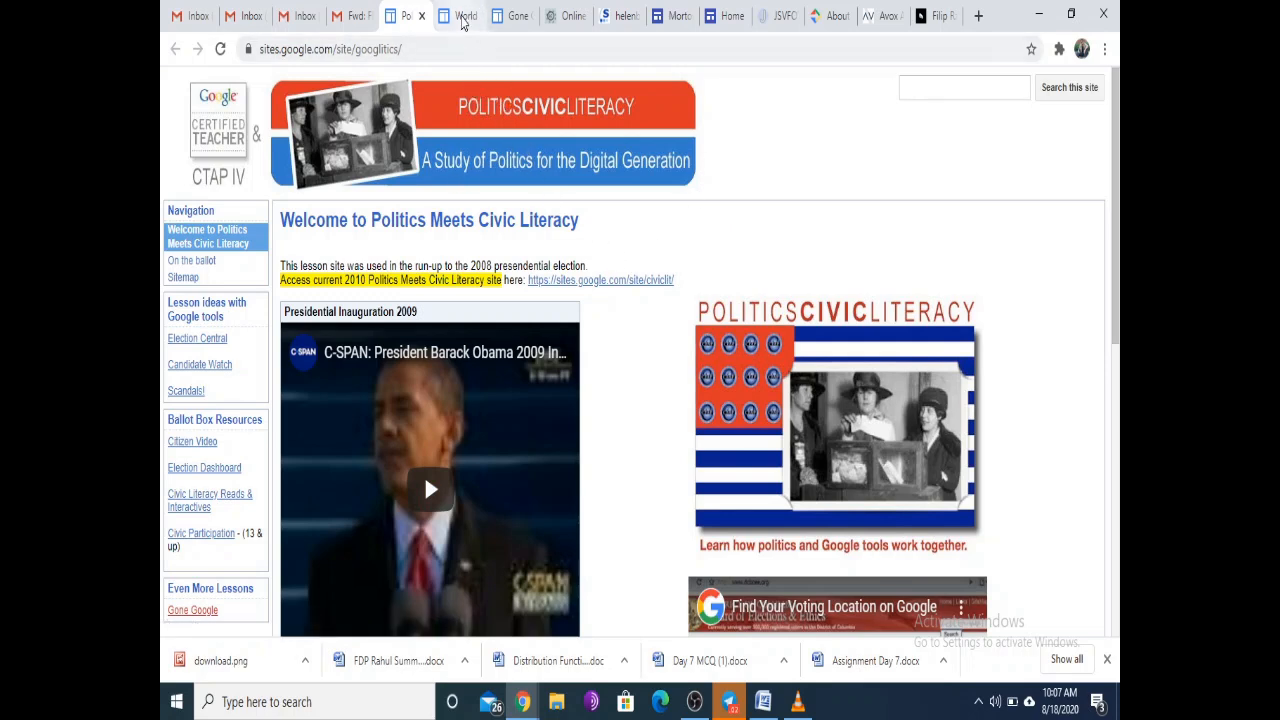
pyautogui.click(462, 16)
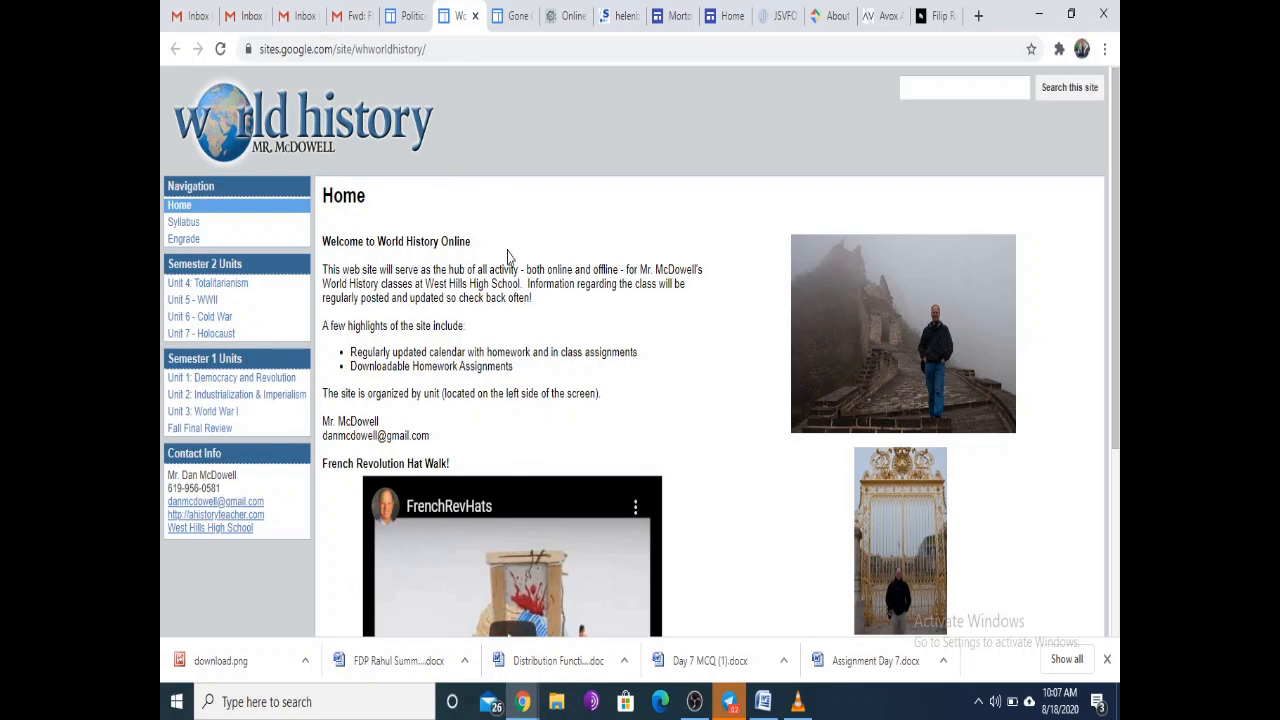
# Step: Open the World History site's Unit 4: Totalitarianism page and scroll through its weekly schedule calendar
pyautogui.scroll(-3, 507, 256)
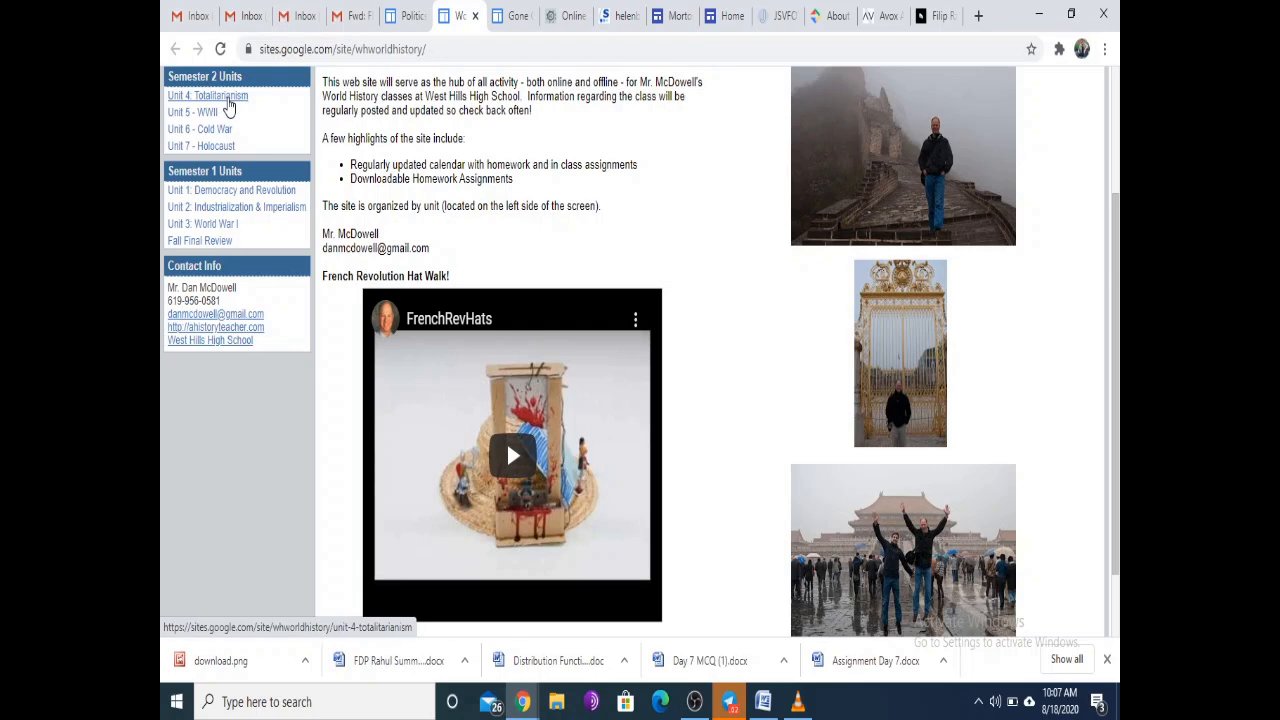
pyautogui.click(234, 100)
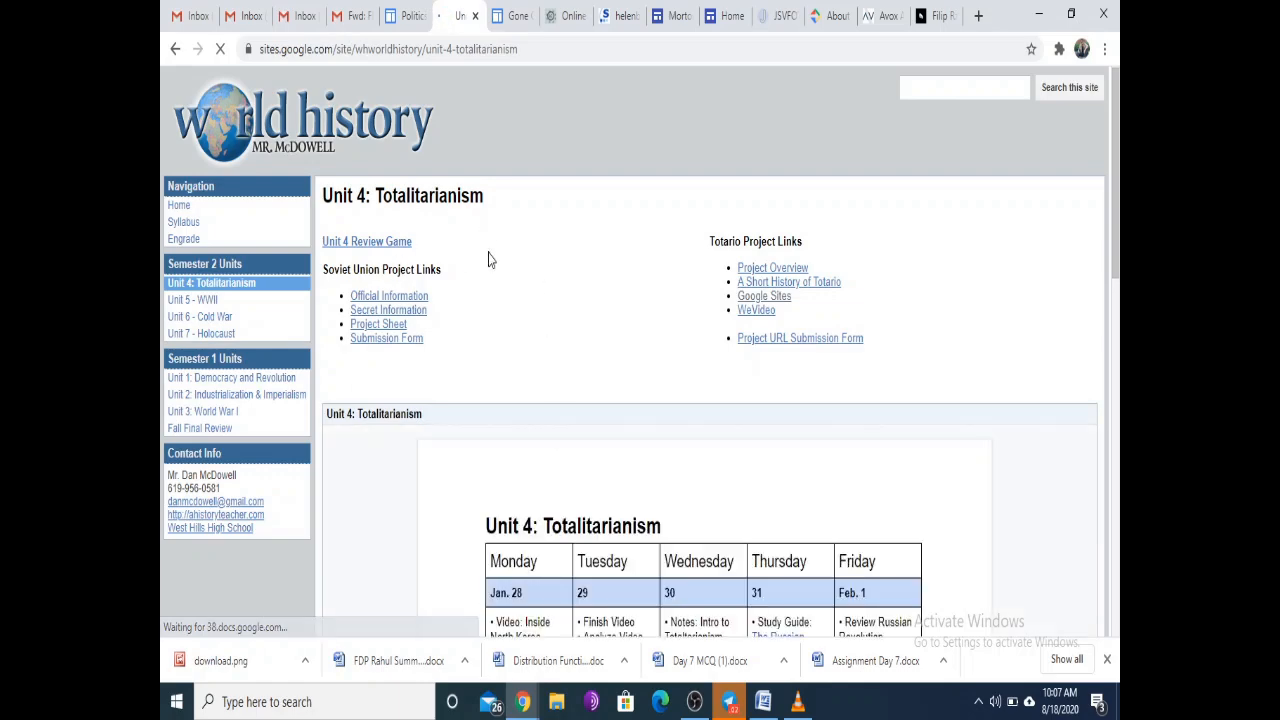
pyautogui.scroll(-3, 523, 360)
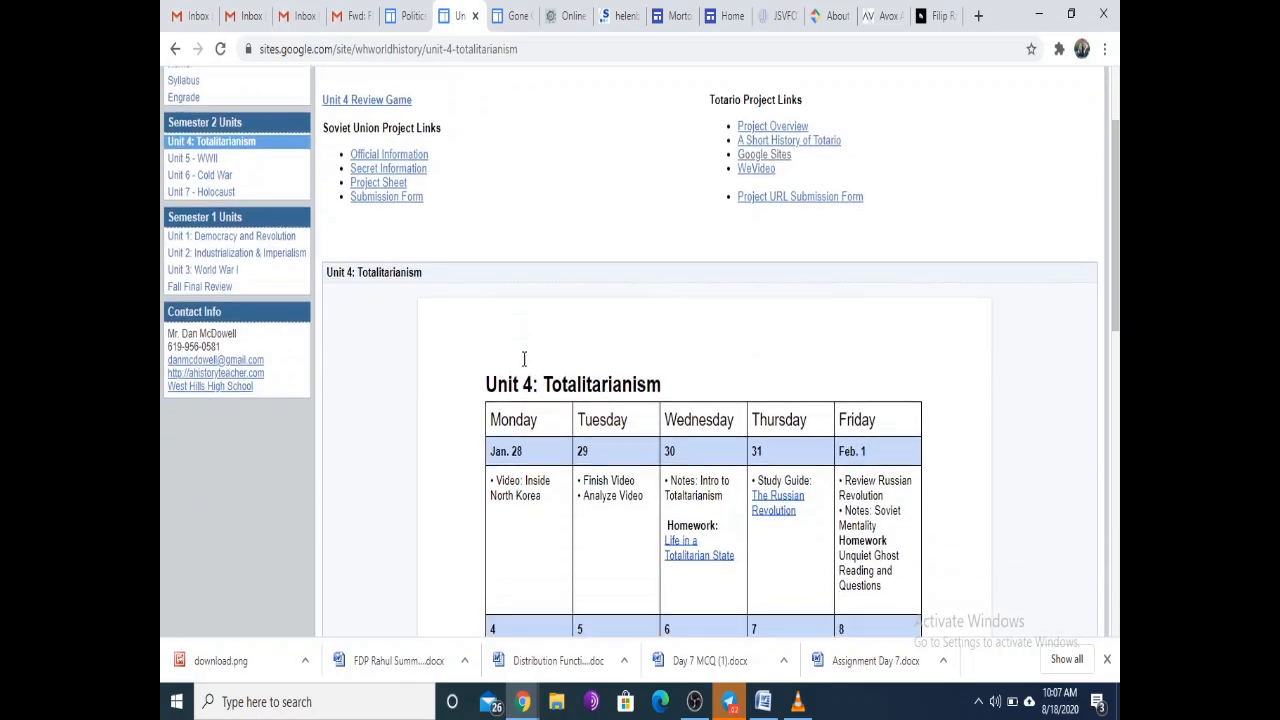
pyautogui.scroll(-7, 523, 358)
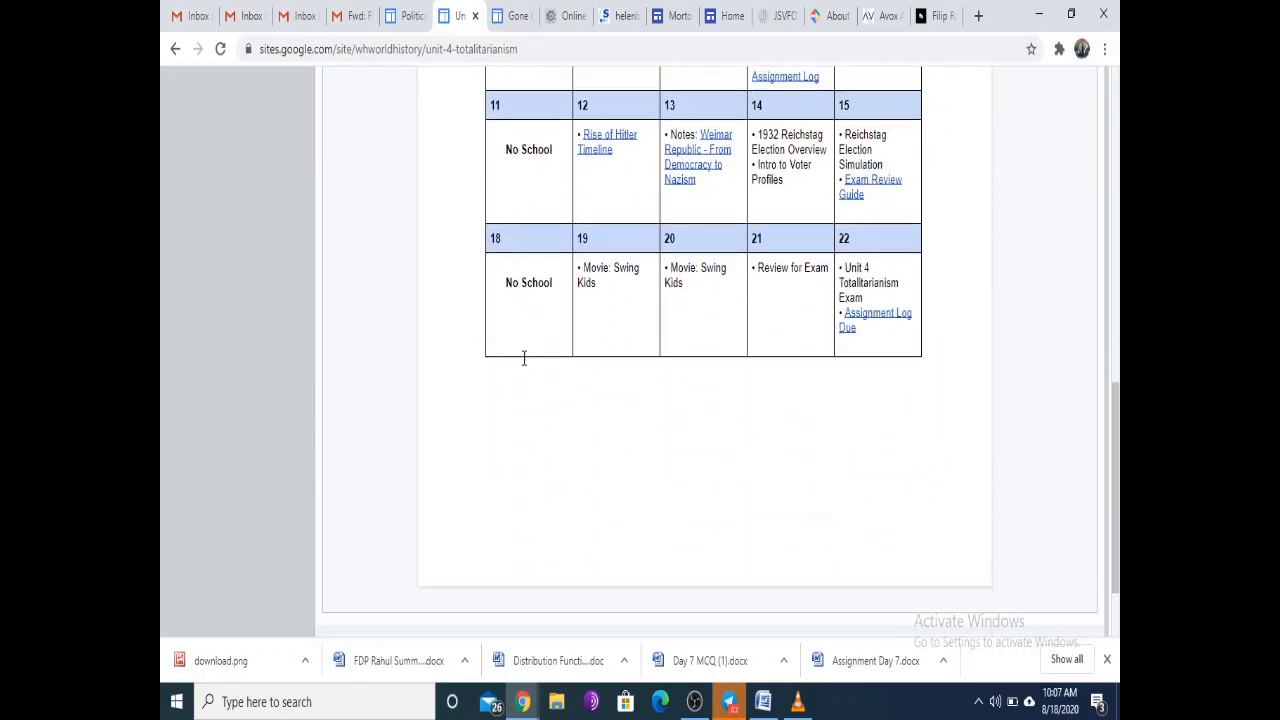
pyautogui.scroll(7, 524, 360)
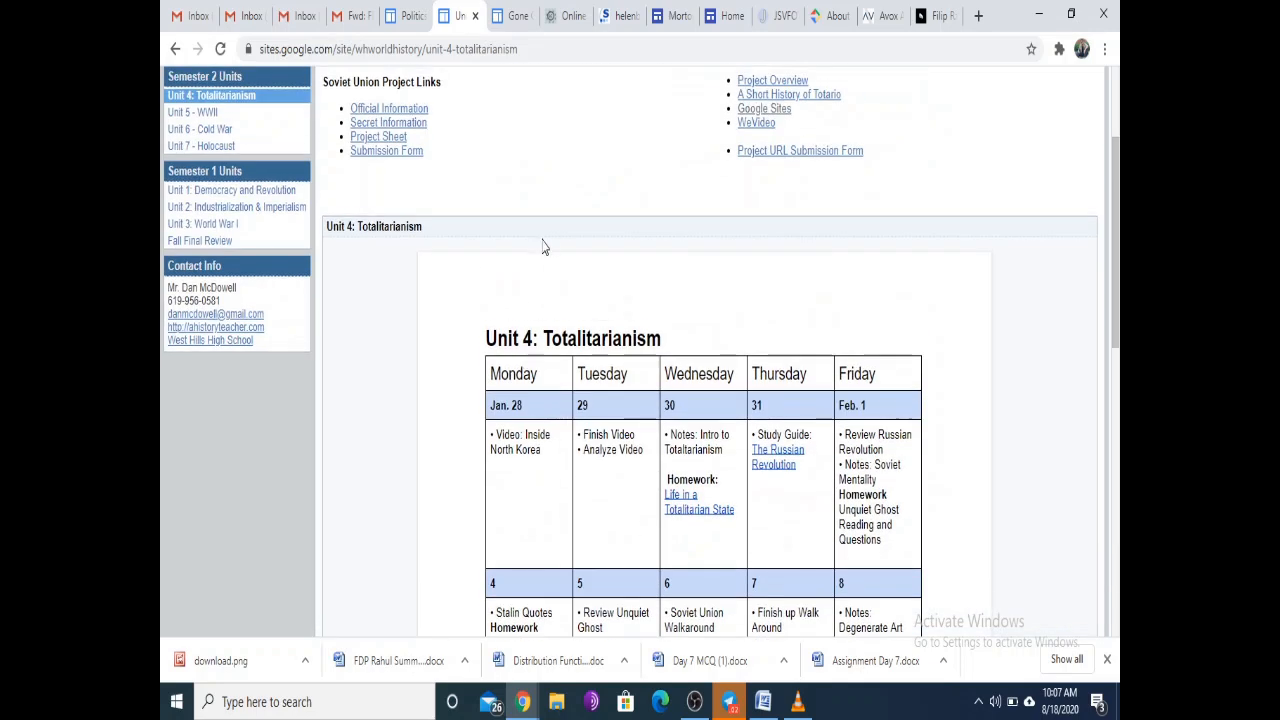
# Step: Switch back to the My Class preview window and exit the preview into the editor
pyautogui.hotkey('alt', 'Tab')
pyautogui.press('Tab')
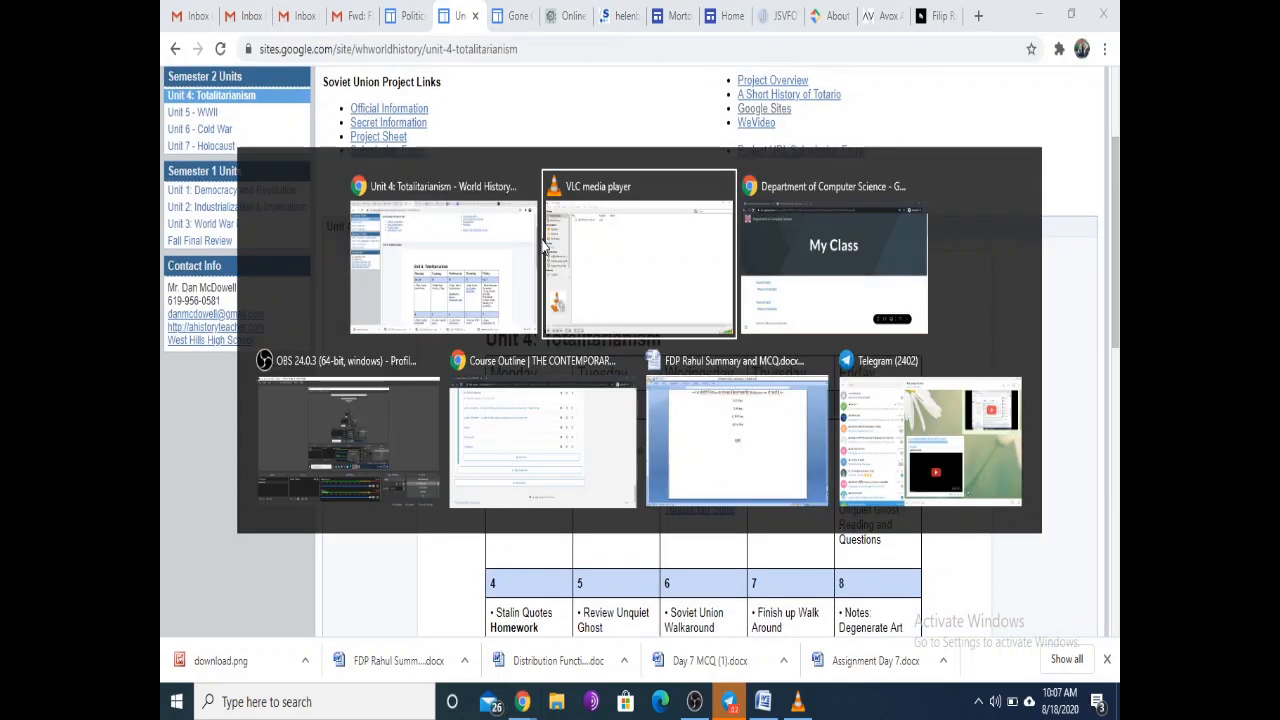
pyautogui.scroll(-10, 659, 140)
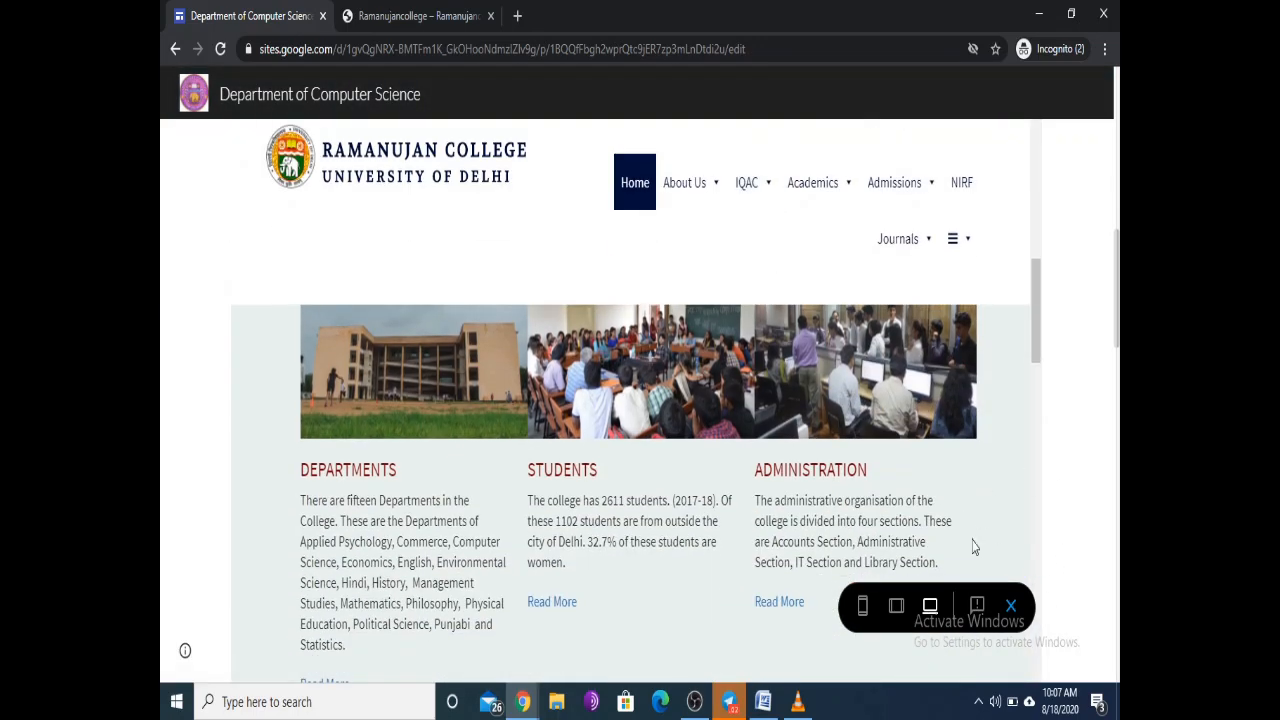
pyautogui.click(1010, 606)
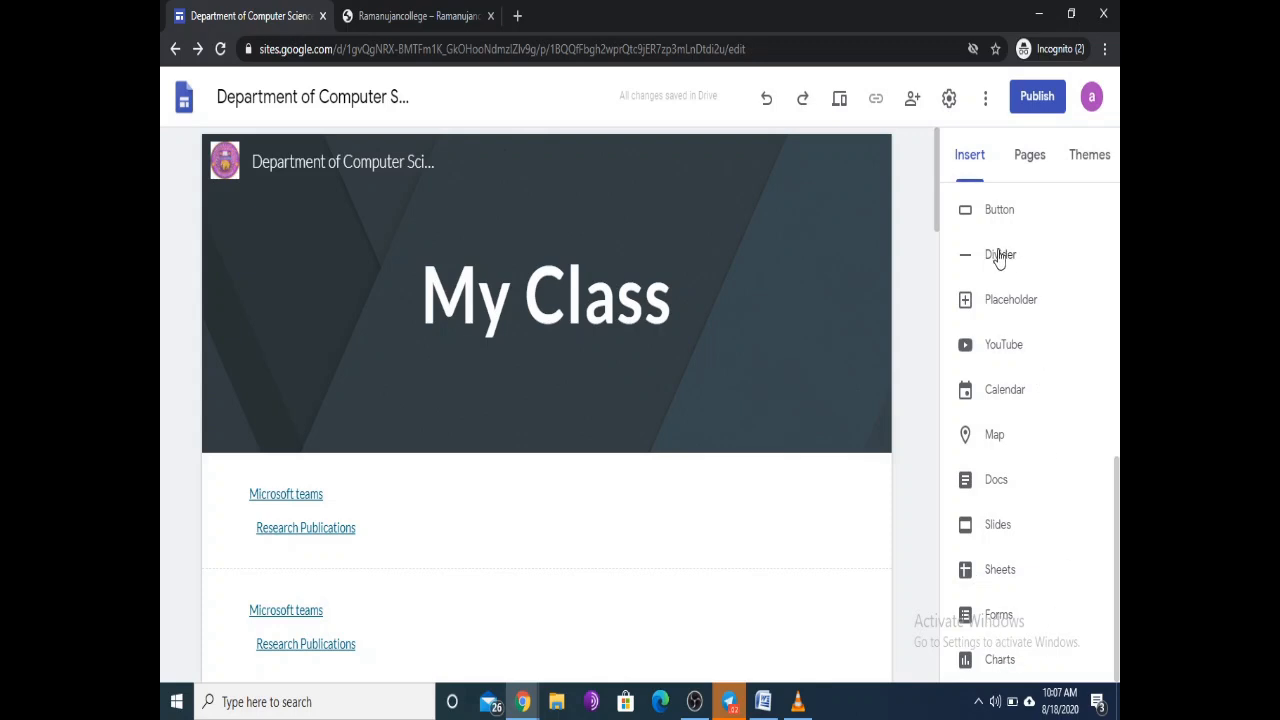
# Step: Start a new button and copy the NASA website address found via a web search
pyautogui.scroll(1, 1011, 301)
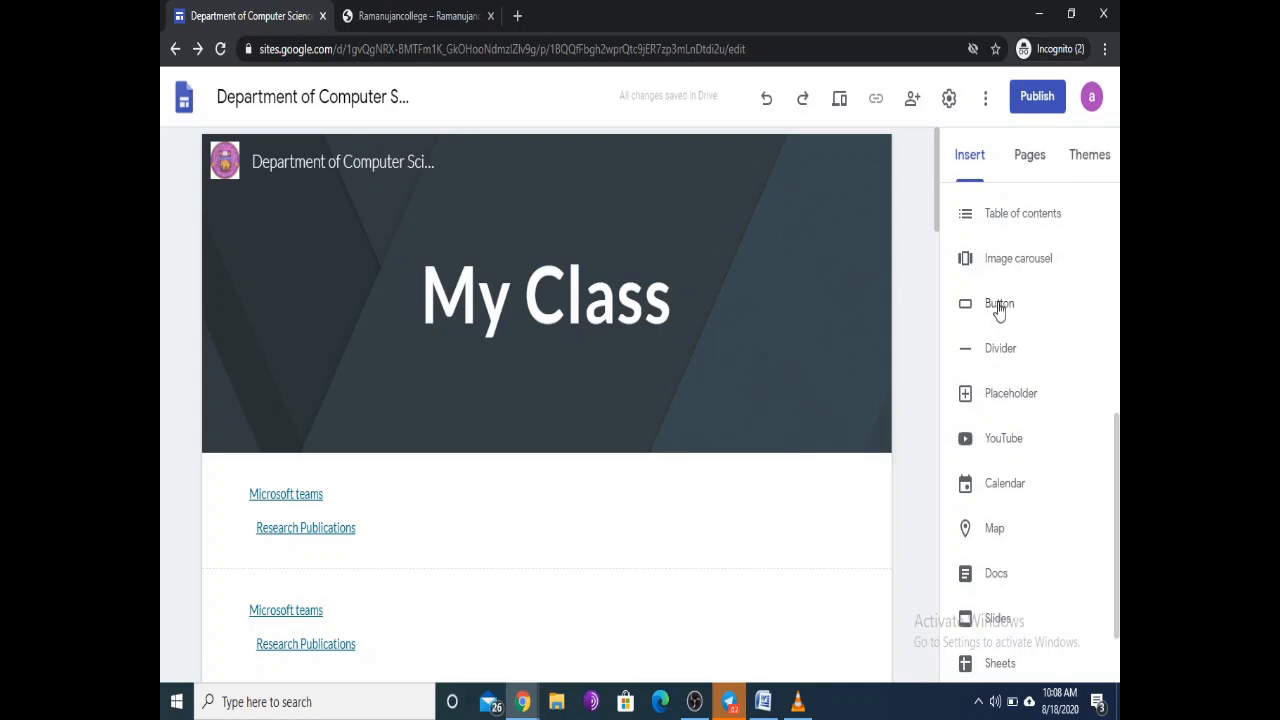
pyautogui.click(1003, 308)
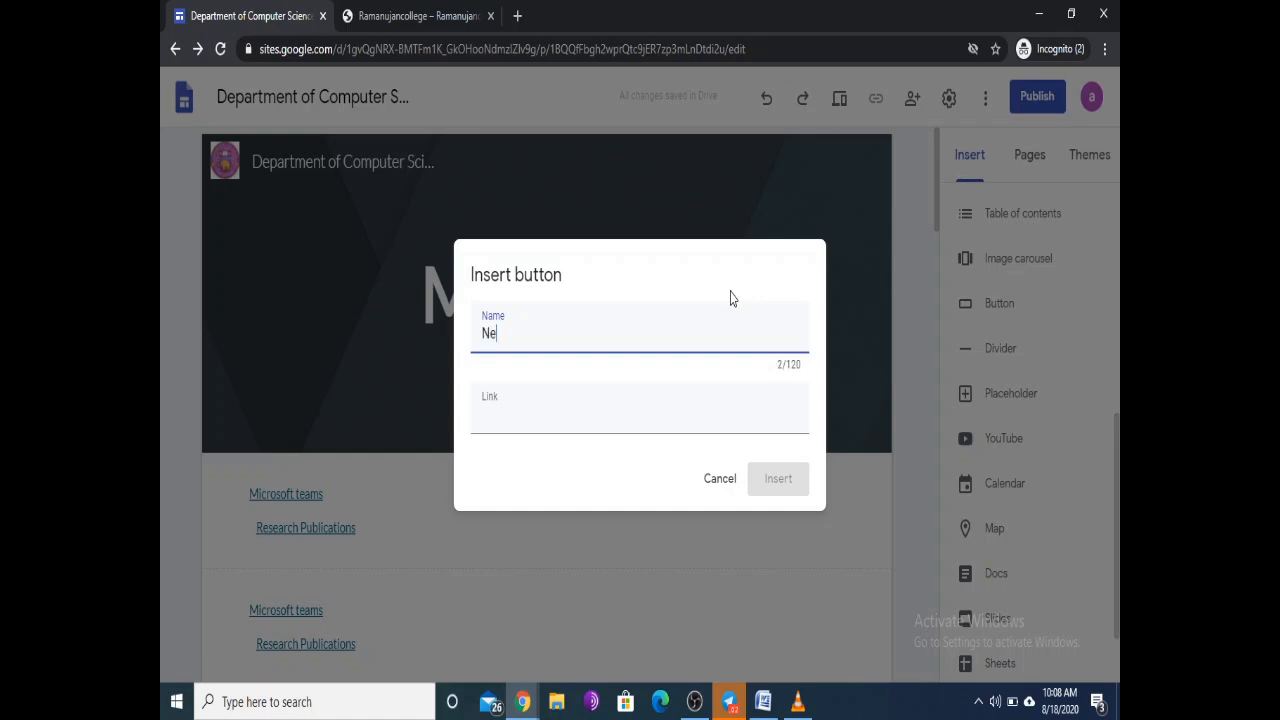
pyautogui.click(496, 414)
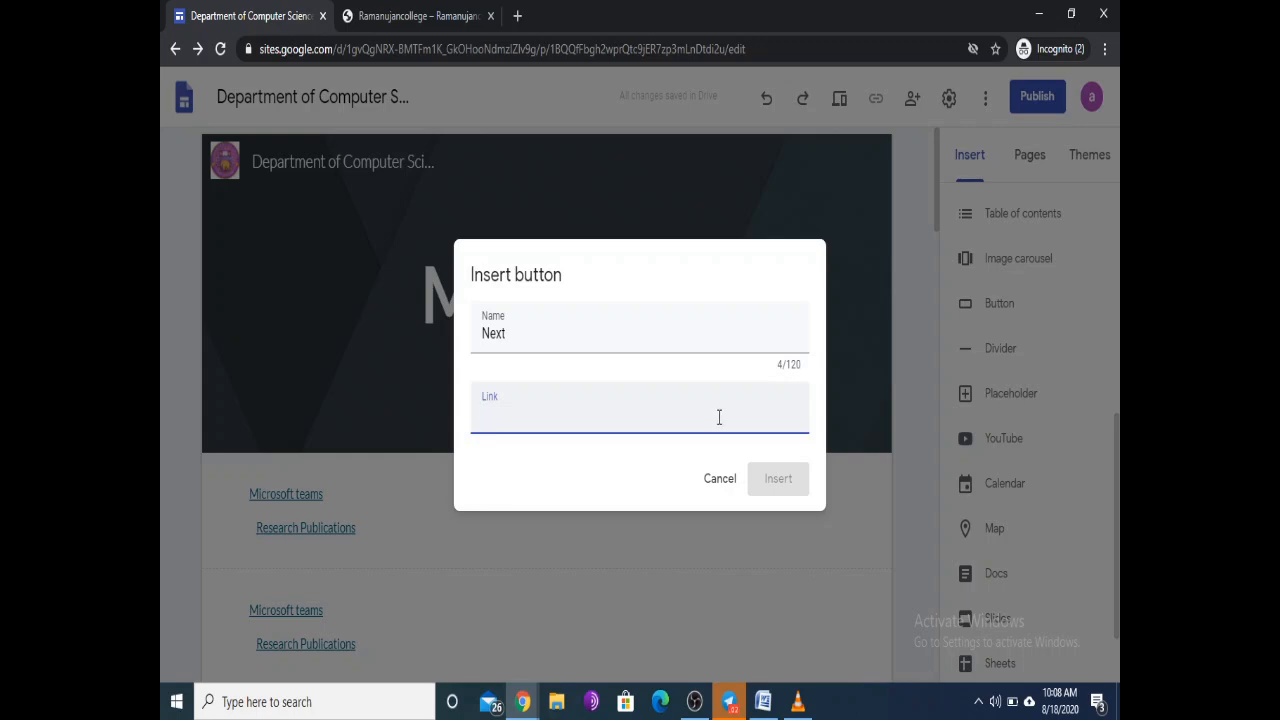
pyautogui.click(517, 16)
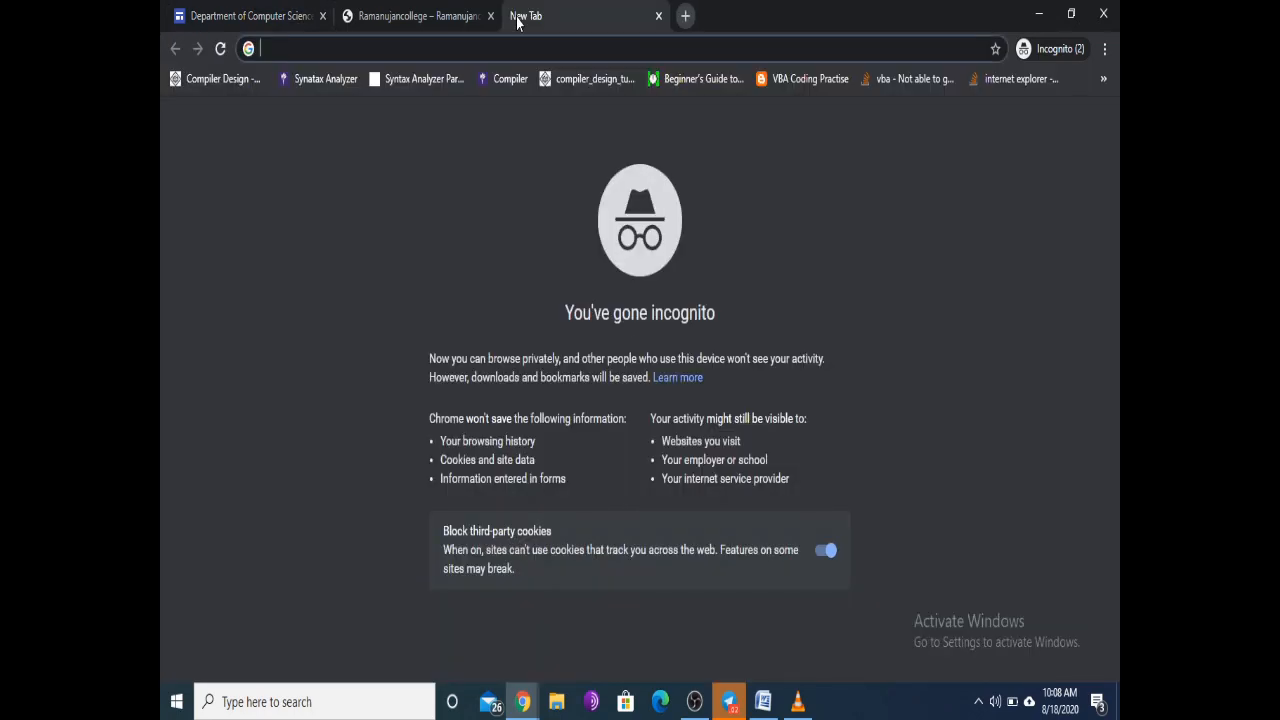
pyautogui.write('nasa')
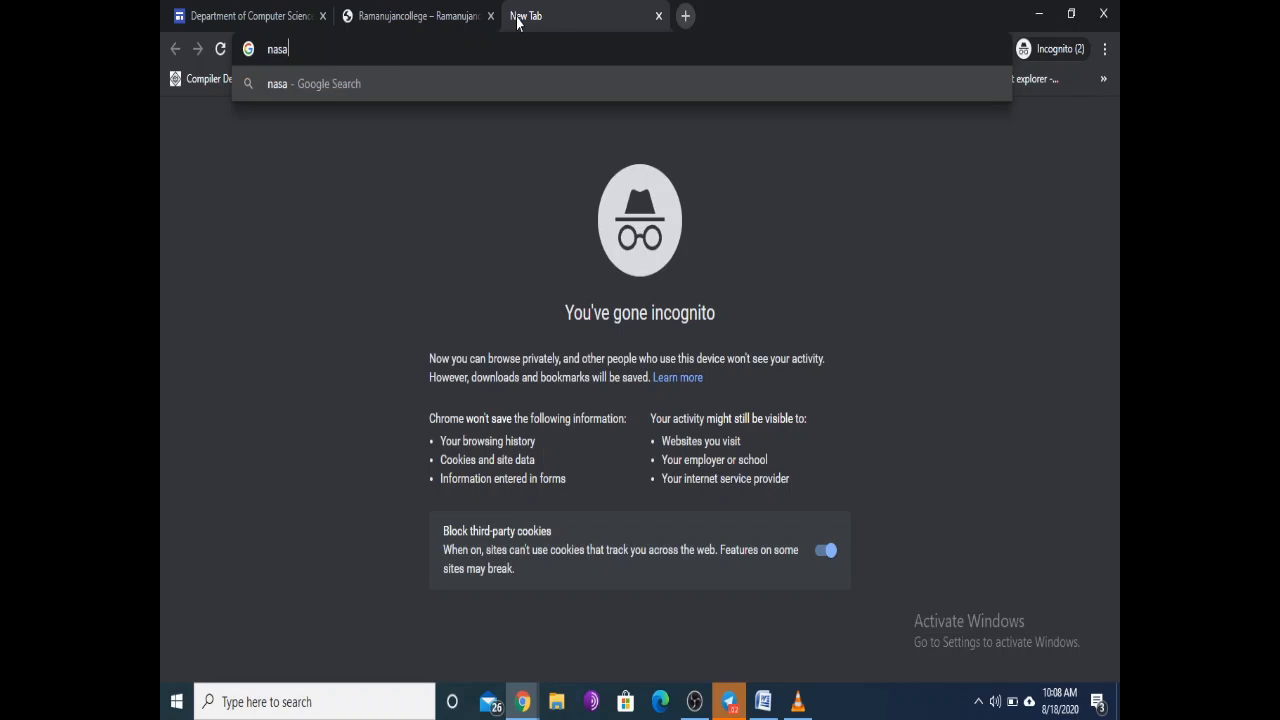
pyautogui.press('Return')
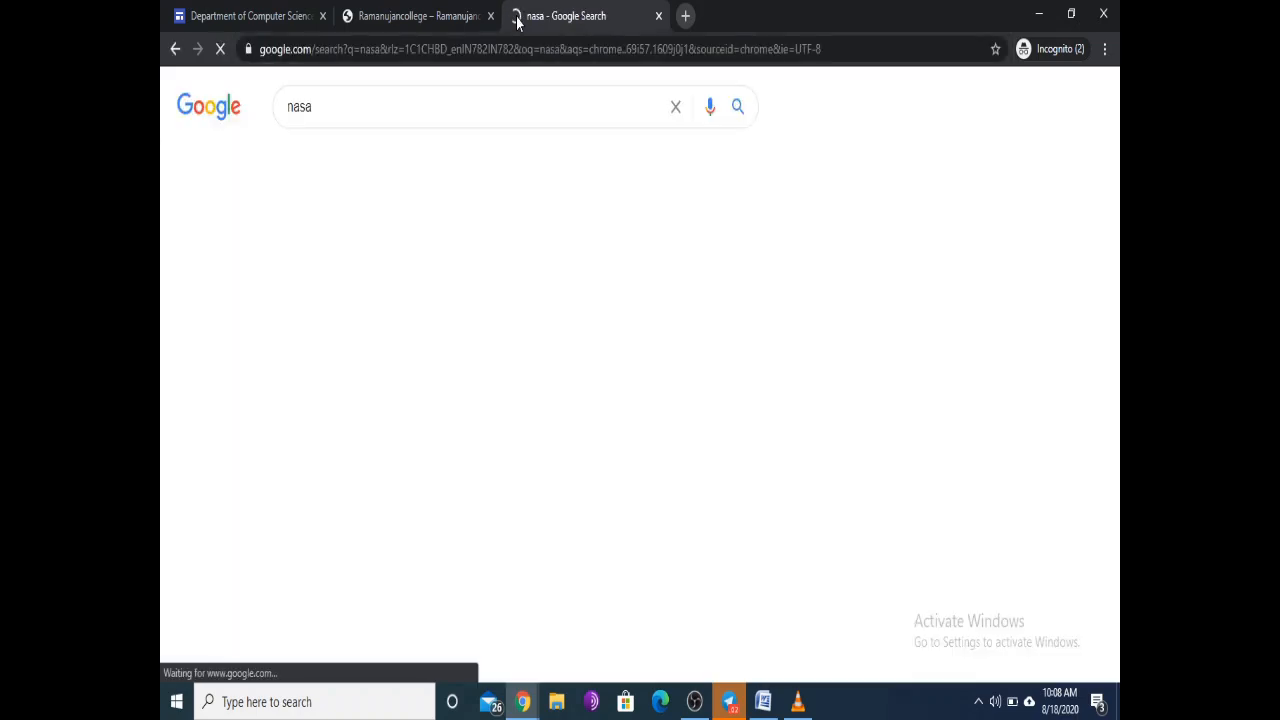
pyautogui.click(320, 256)
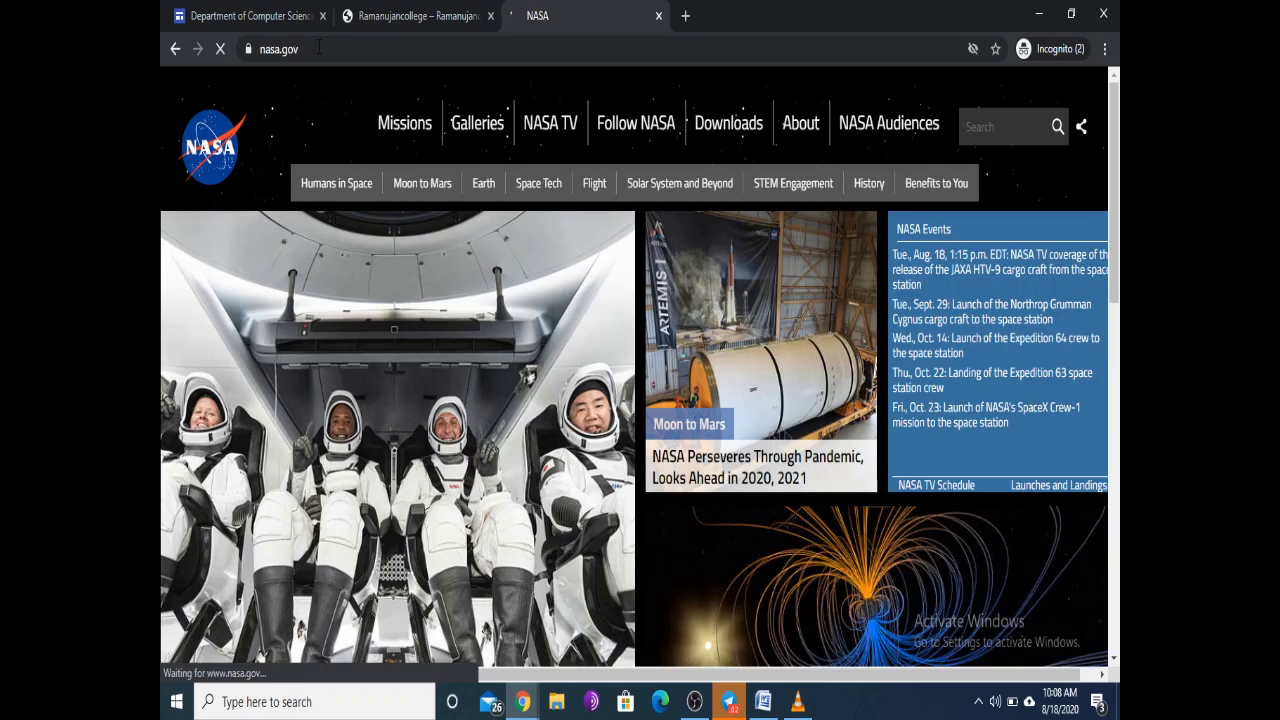
pyautogui.click(318, 48)
pyautogui.hotkey('ctrl', 'c')
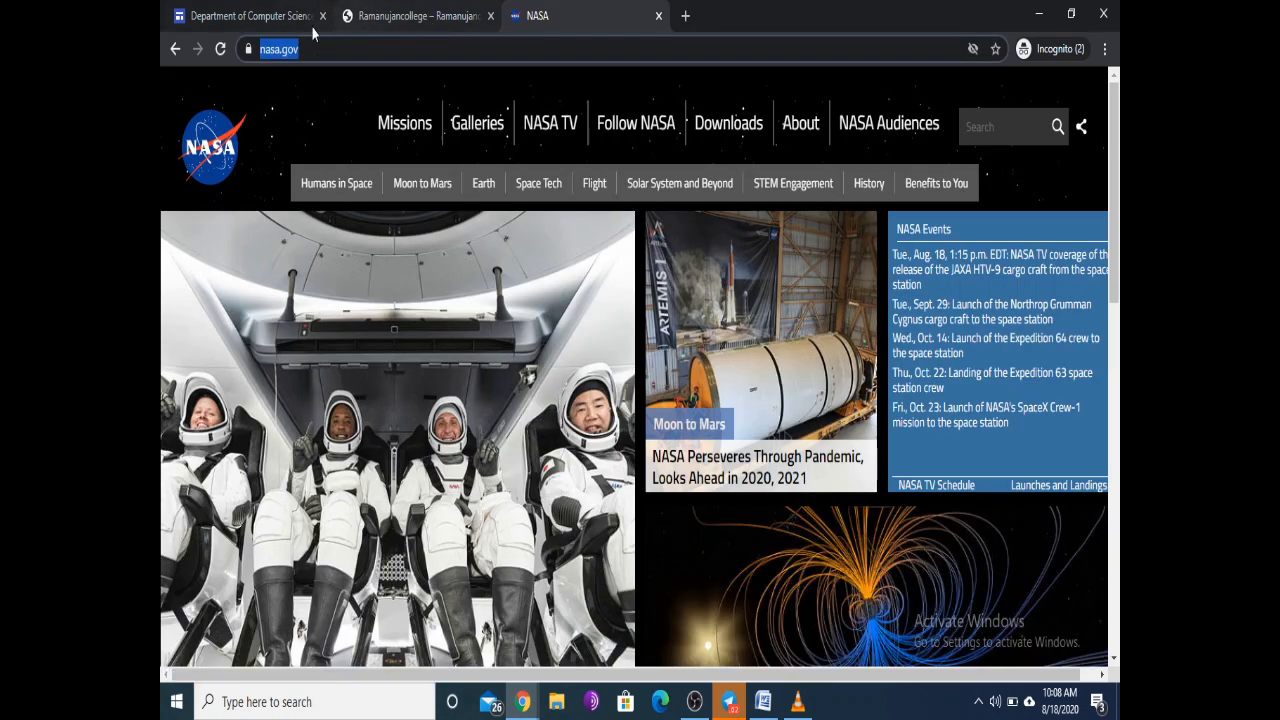
pyautogui.click(306, 18)
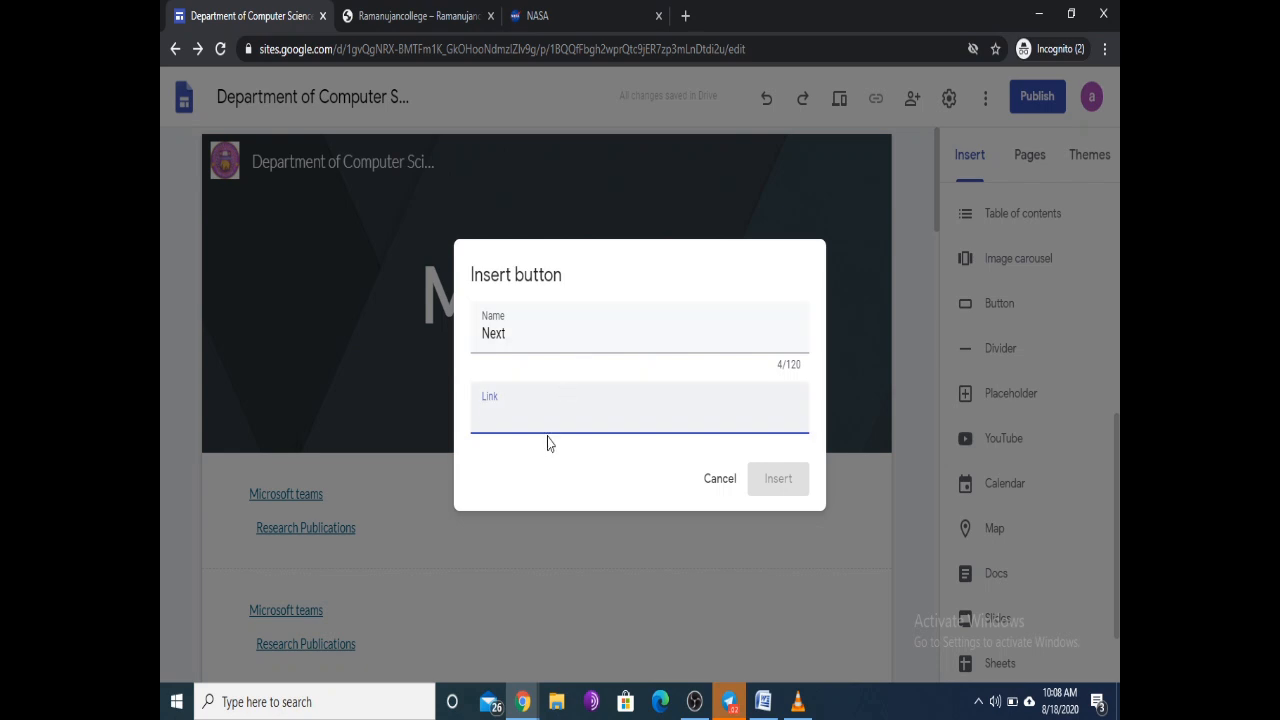
pyautogui.hotkey('ctrl', 'v')
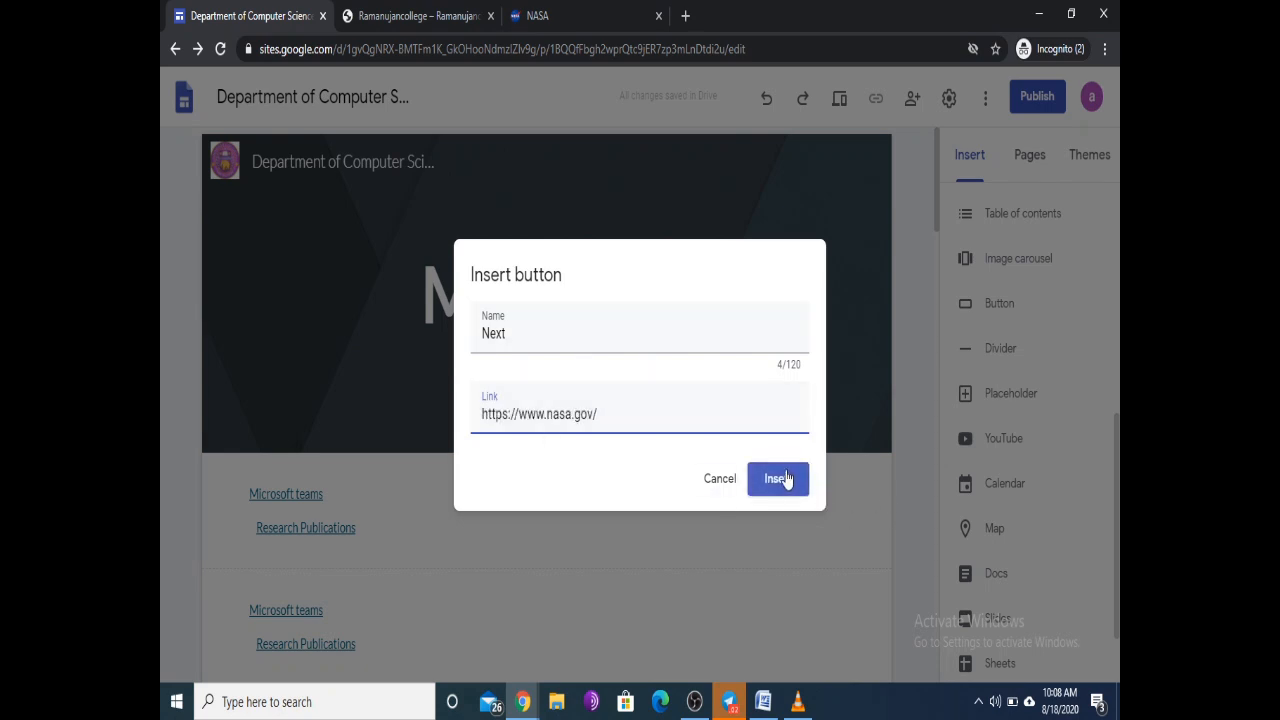
pyautogui.click(778, 479)
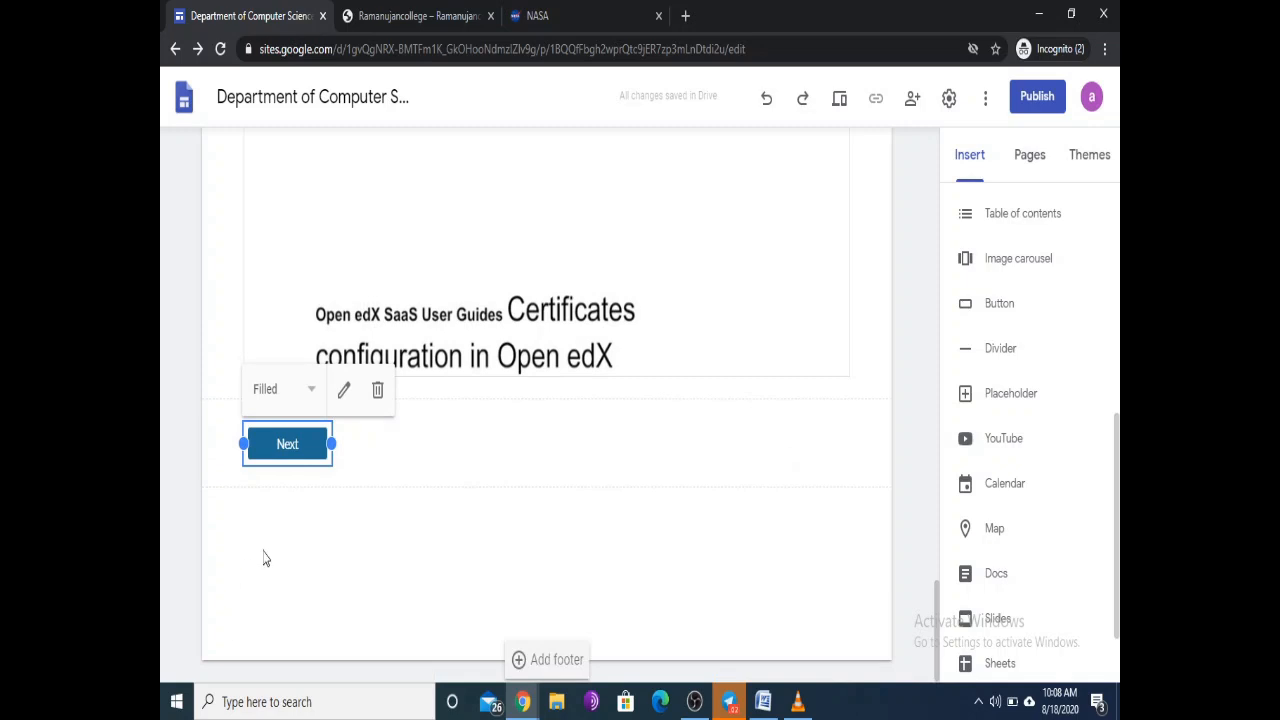
# Step: Preview the site and check that the Next button opens the NASA website
pyautogui.click(454, 506)
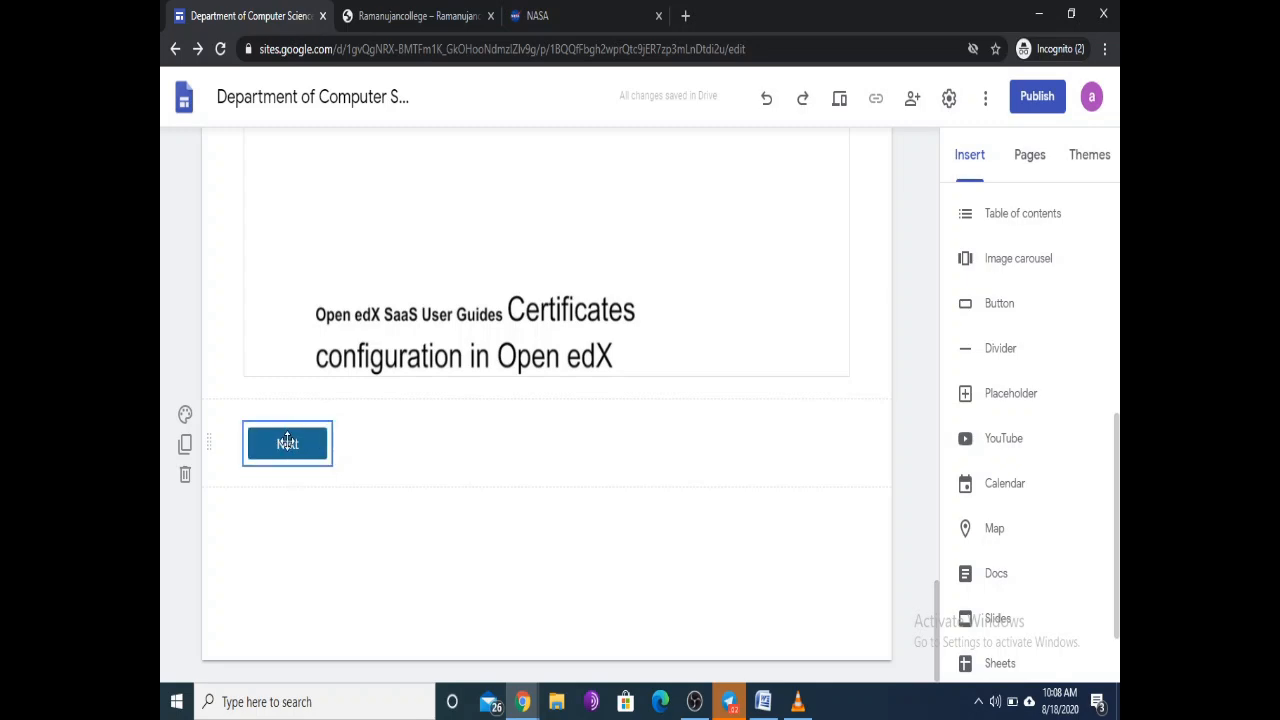
pyautogui.click(840, 102)
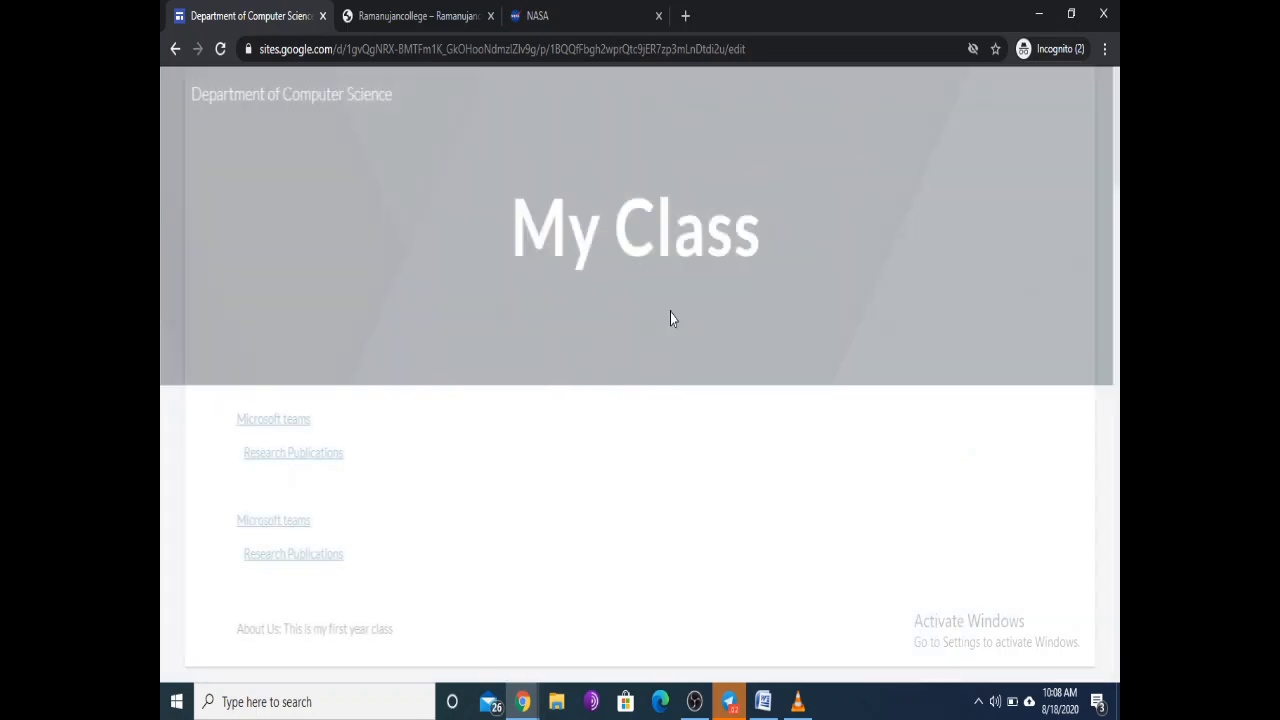
pyautogui.scroll(-5, 463, 345)
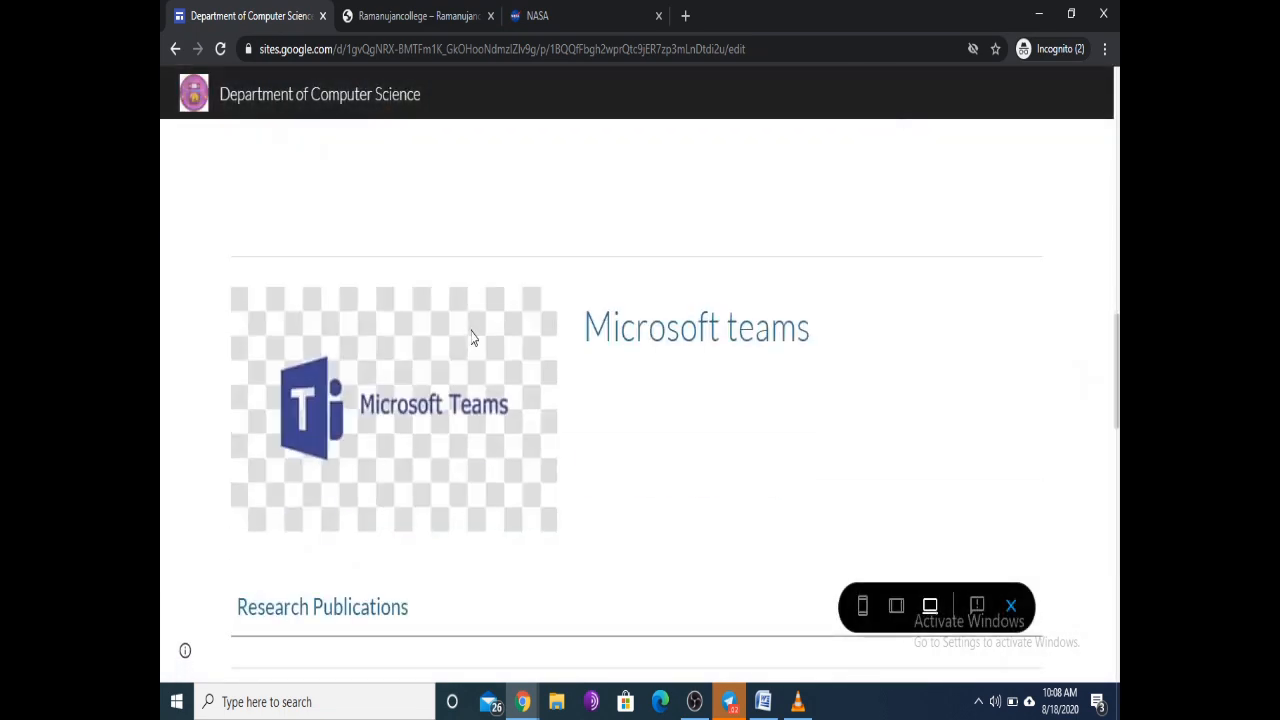
pyautogui.scroll(-10, 474, 340)
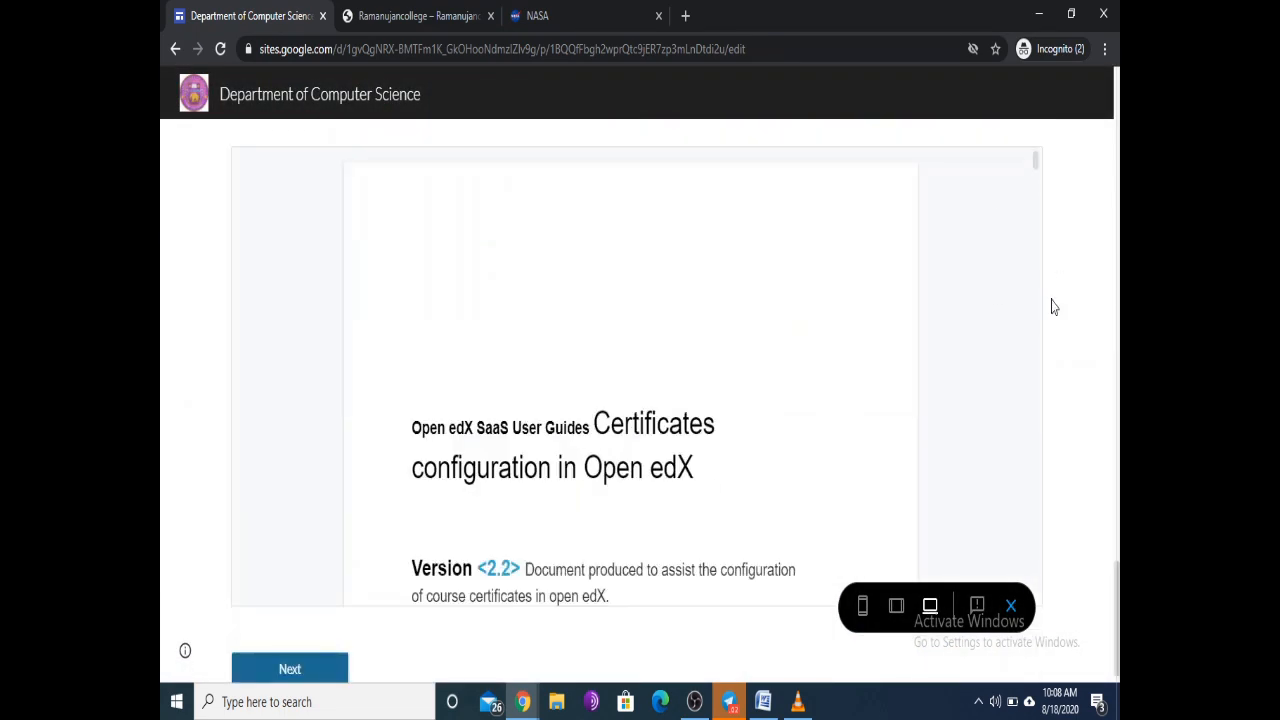
pyautogui.scroll(5, 378, 655)
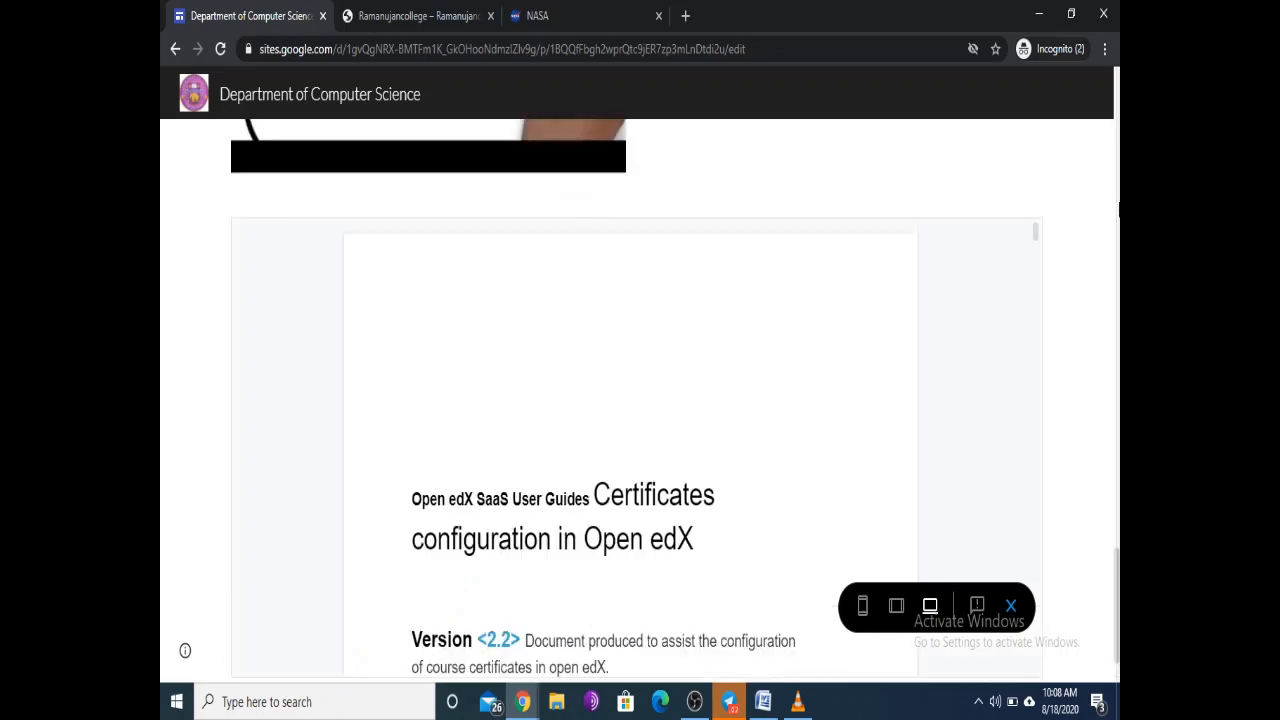
pyautogui.scroll(-10, 1103, 274)
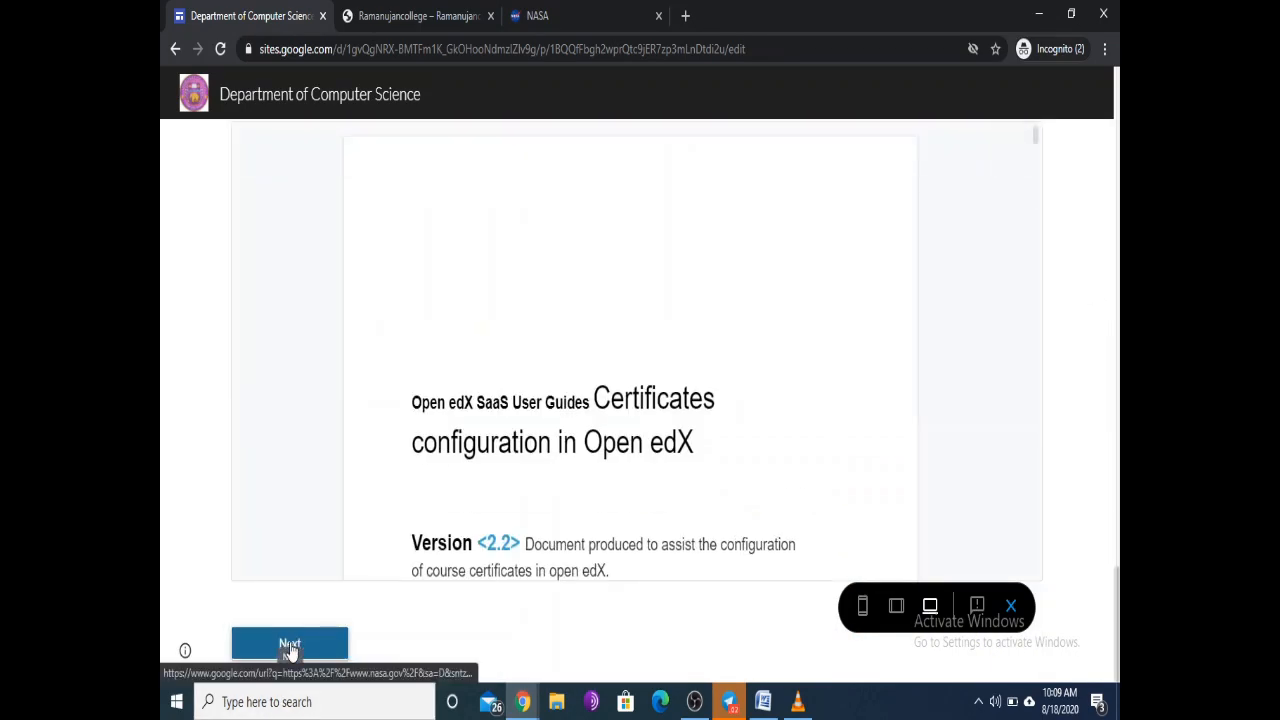
pyautogui.click(297, 645)
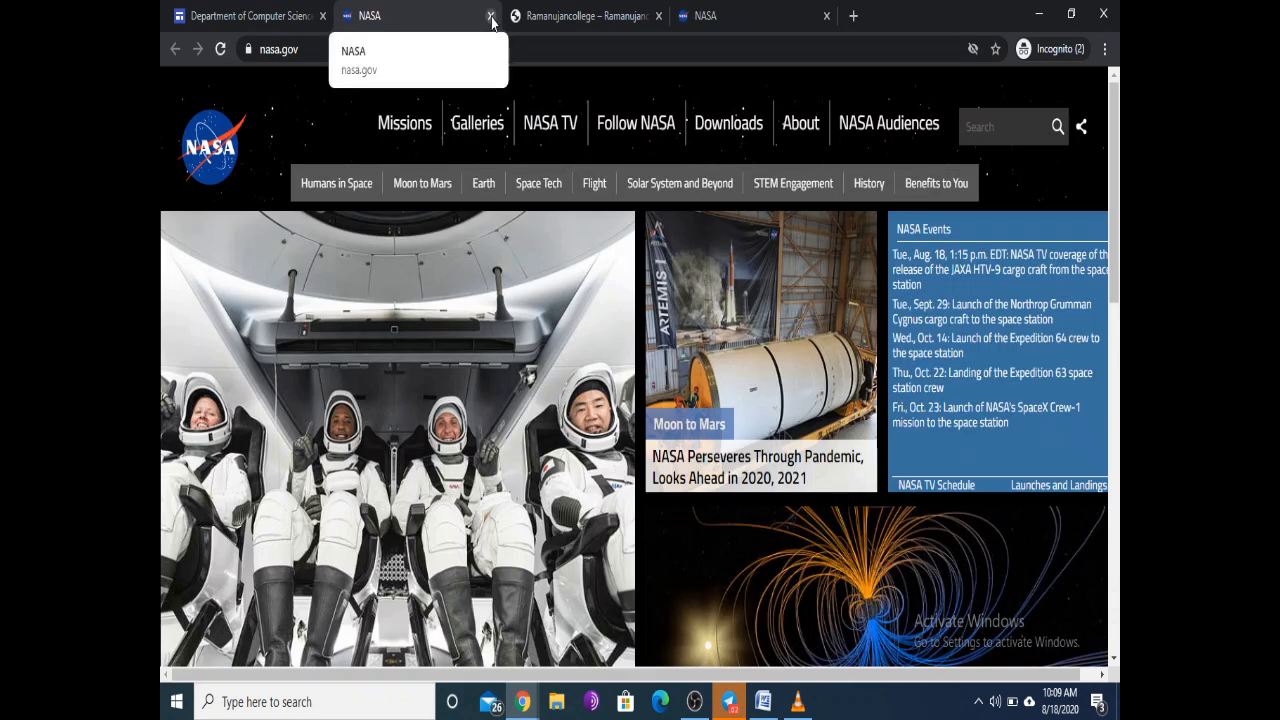
# Step: Close both NASA tabs and exit the preview back to the editor
pyautogui.click(490, 16)
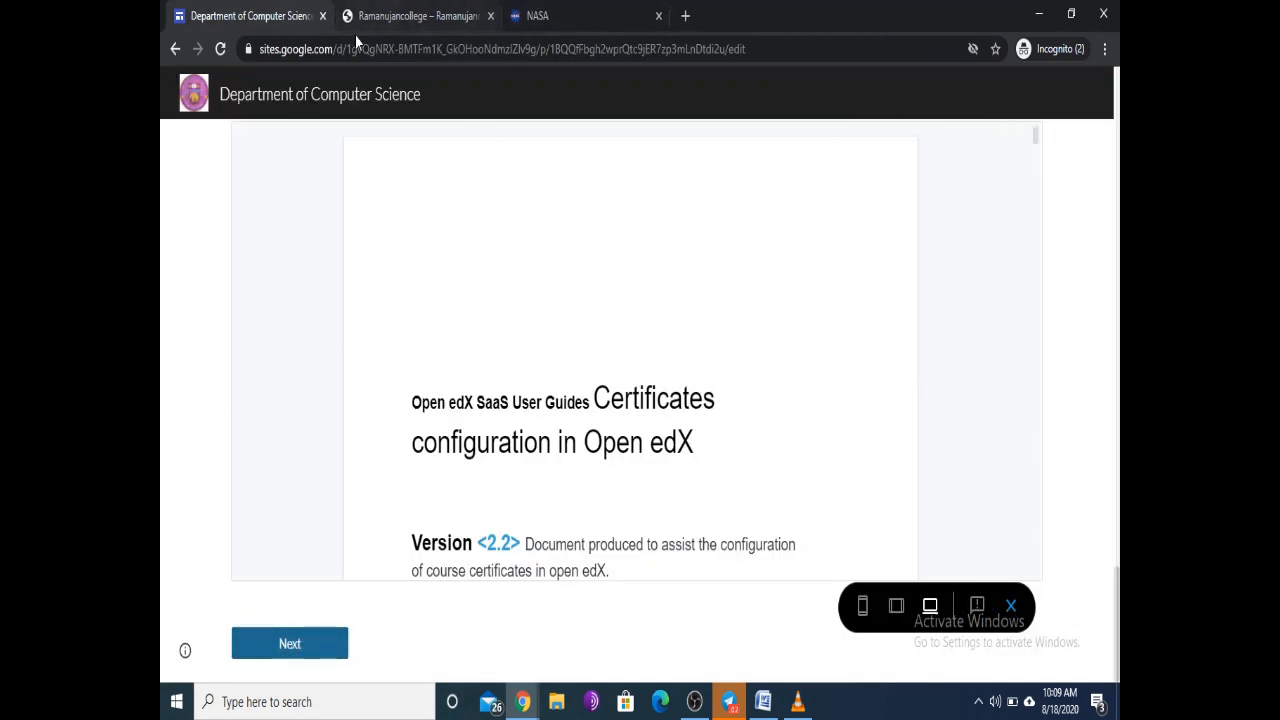
pyautogui.click(658, 16)
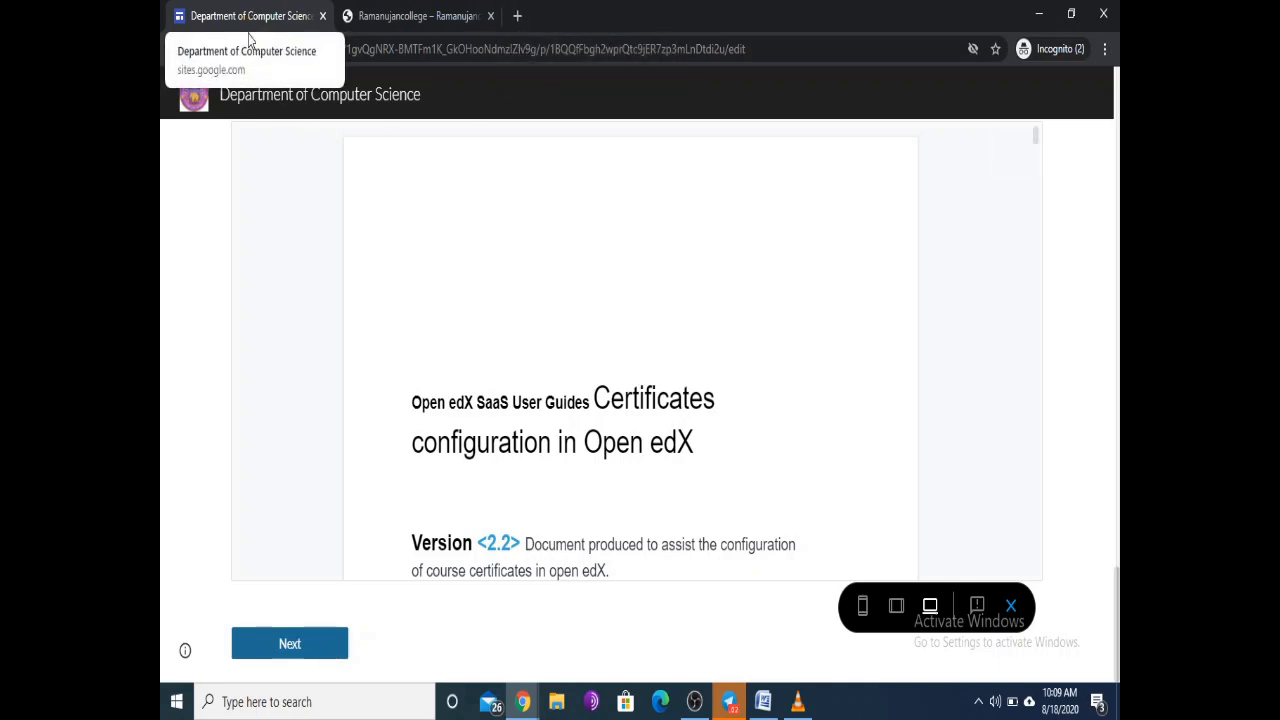
pyautogui.click(1011, 607)
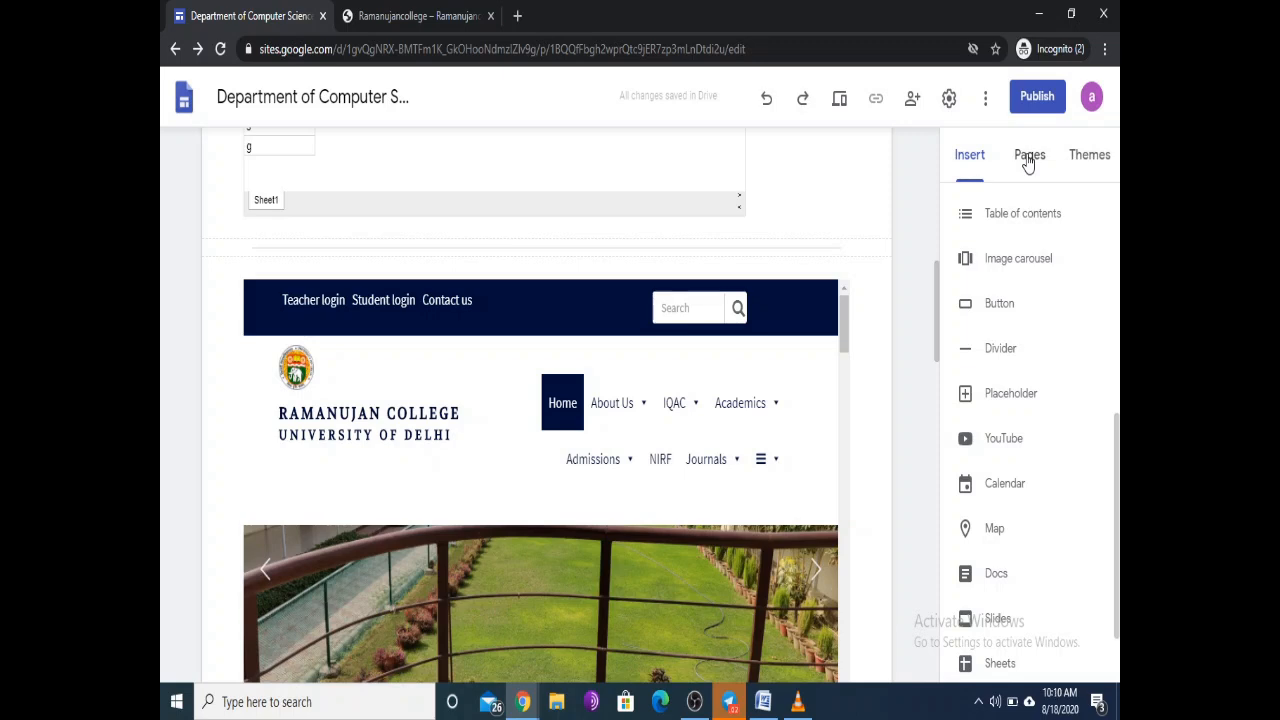
# Step: Create the Academic page from the Pages panel and begin naming another page 'Res'
pyautogui.click(1028, 160)
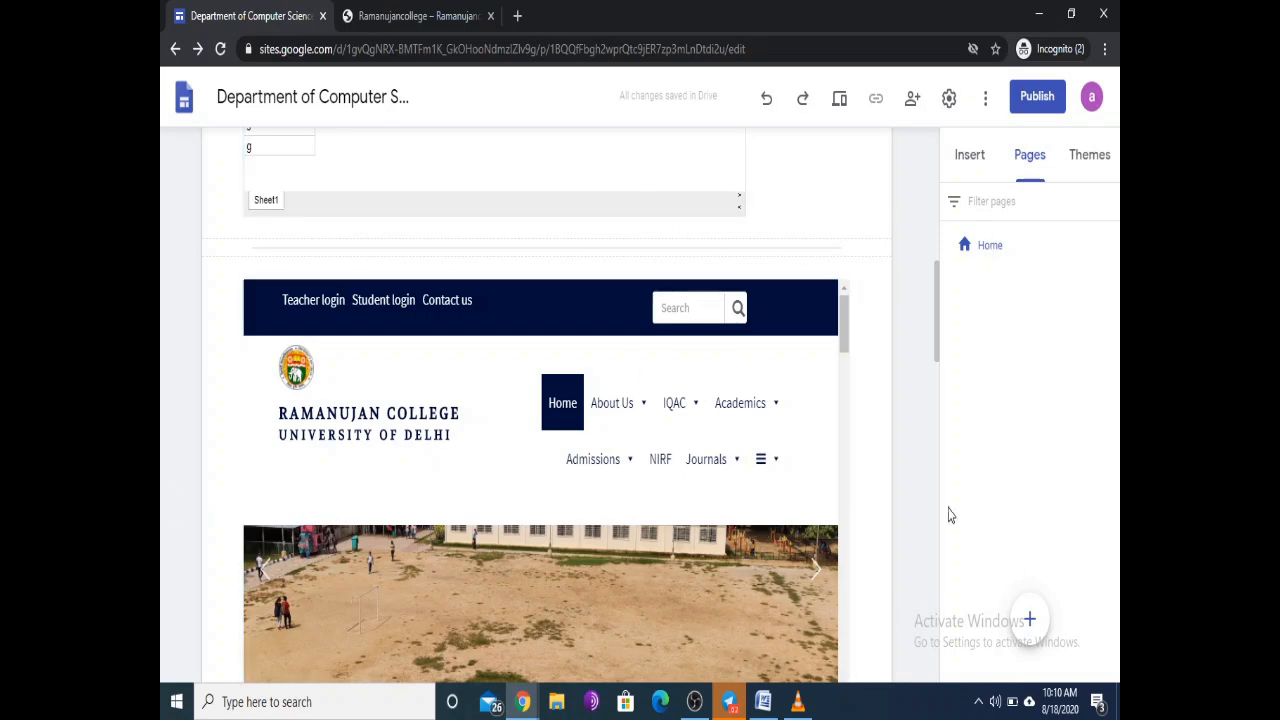
pyautogui.moveTo(1030, 620)
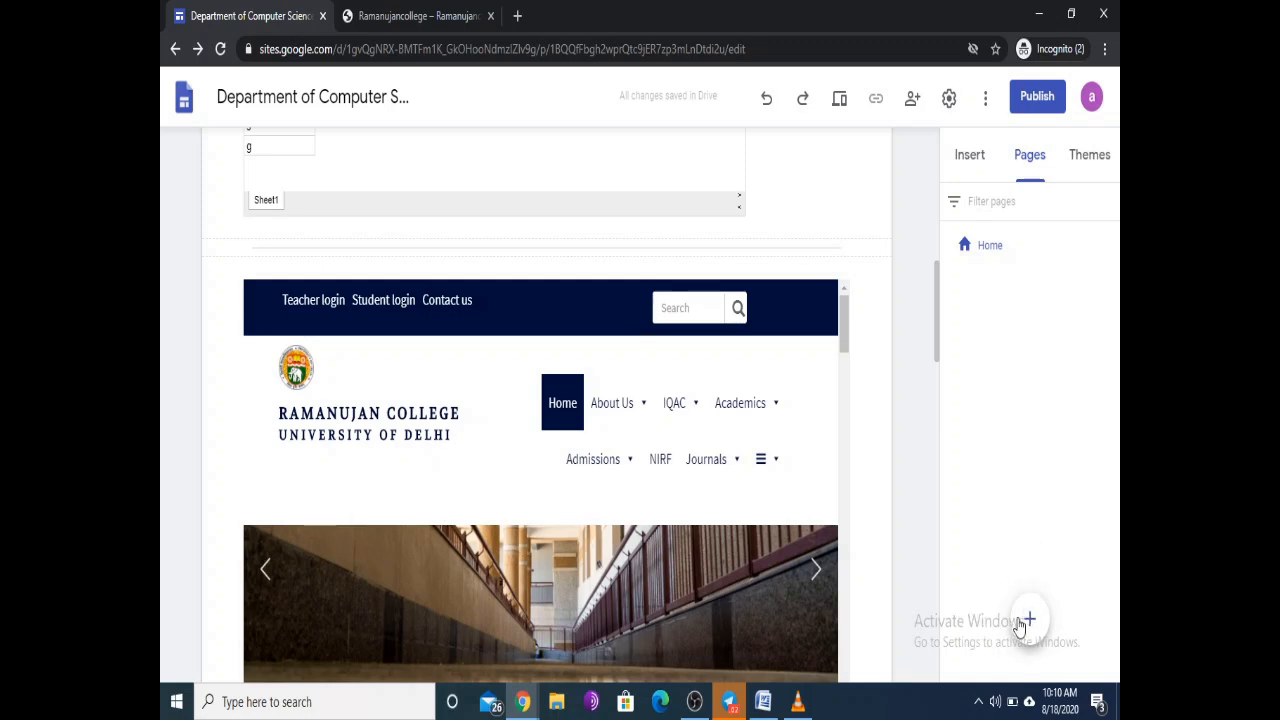
pyautogui.click(1030, 620)
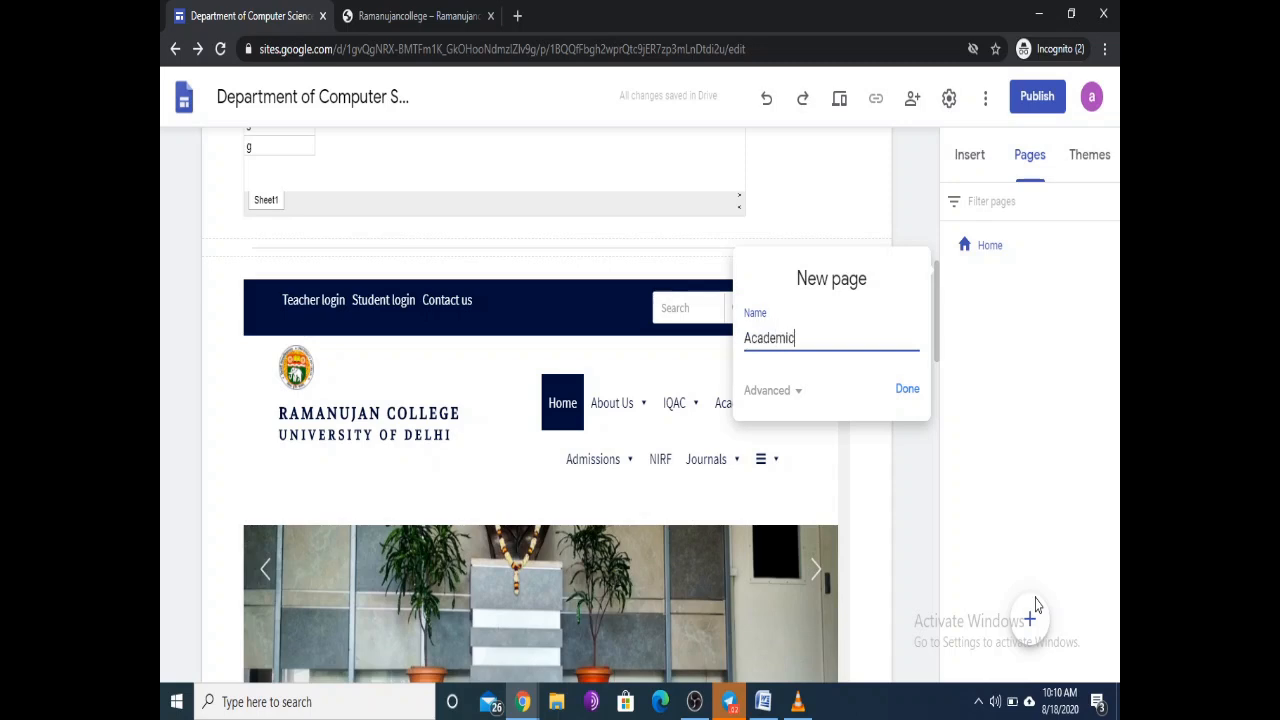
pyautogui.click(910, 395)
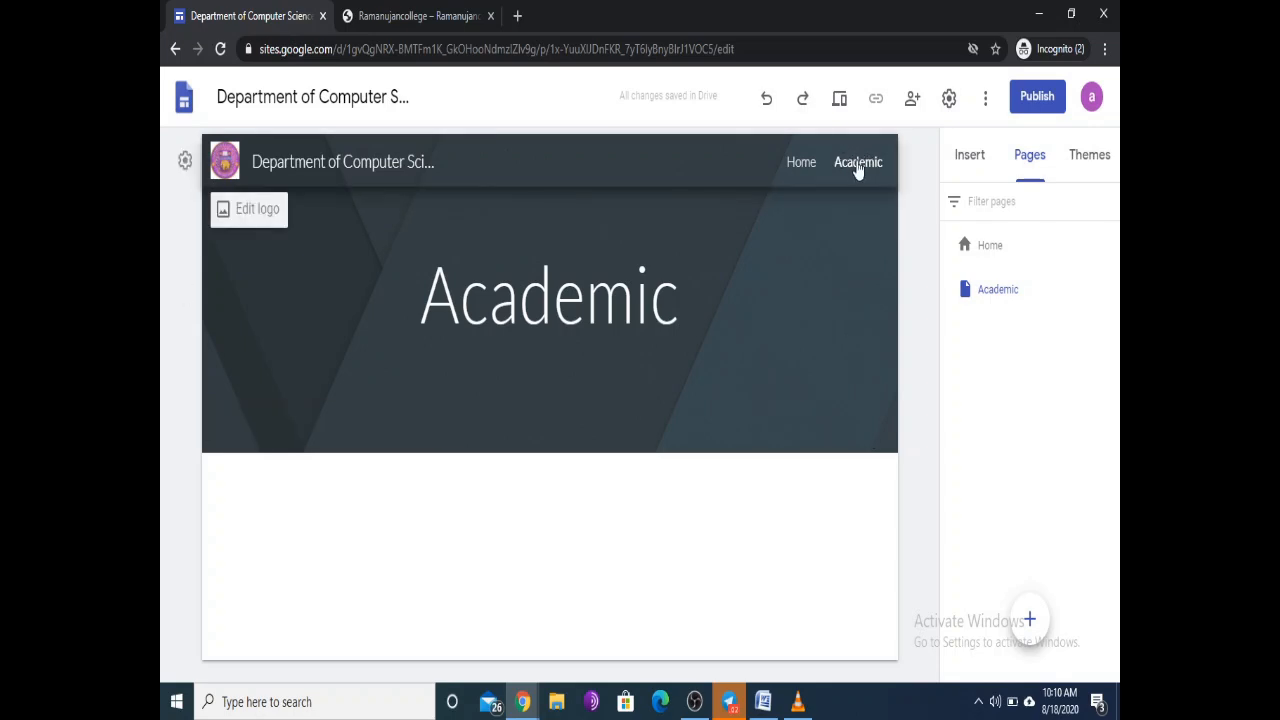
pyautogui.click(1029, 620)
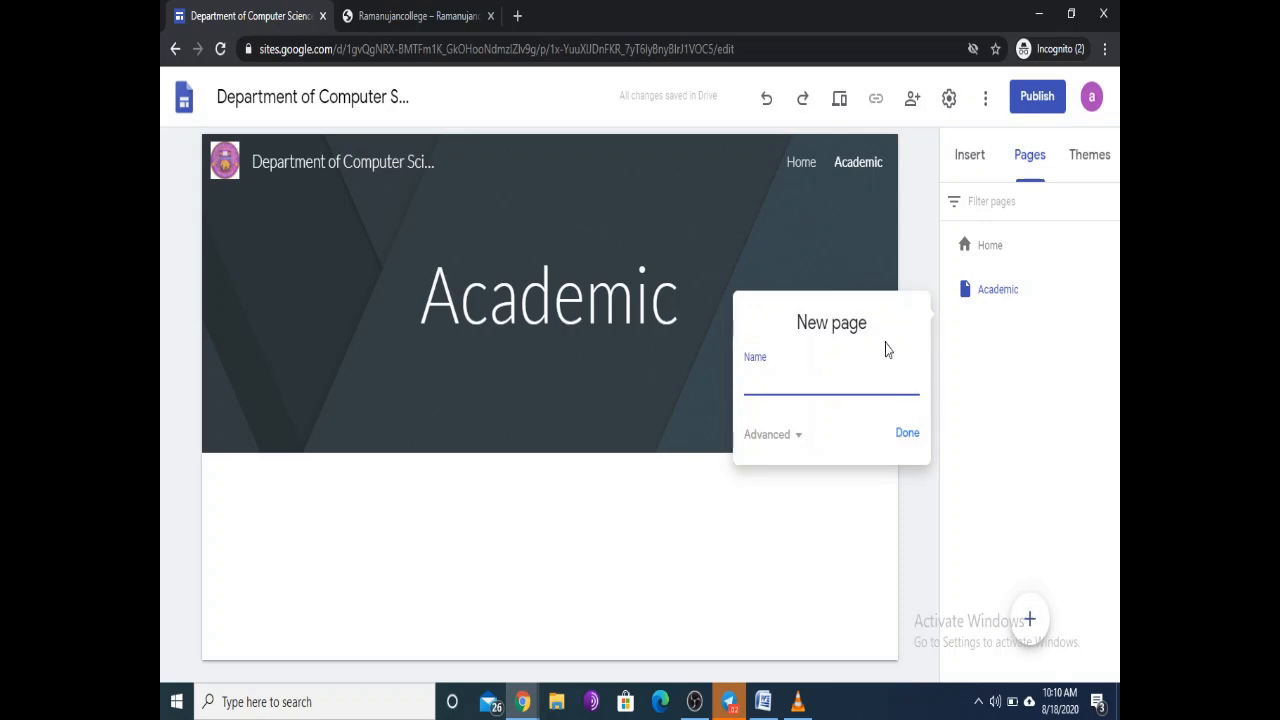
pyautogui.write('Research')
# Step: Finish creating the Research page, then add a Courses page, fixing a typo in its name
pyautogui.press('Return')
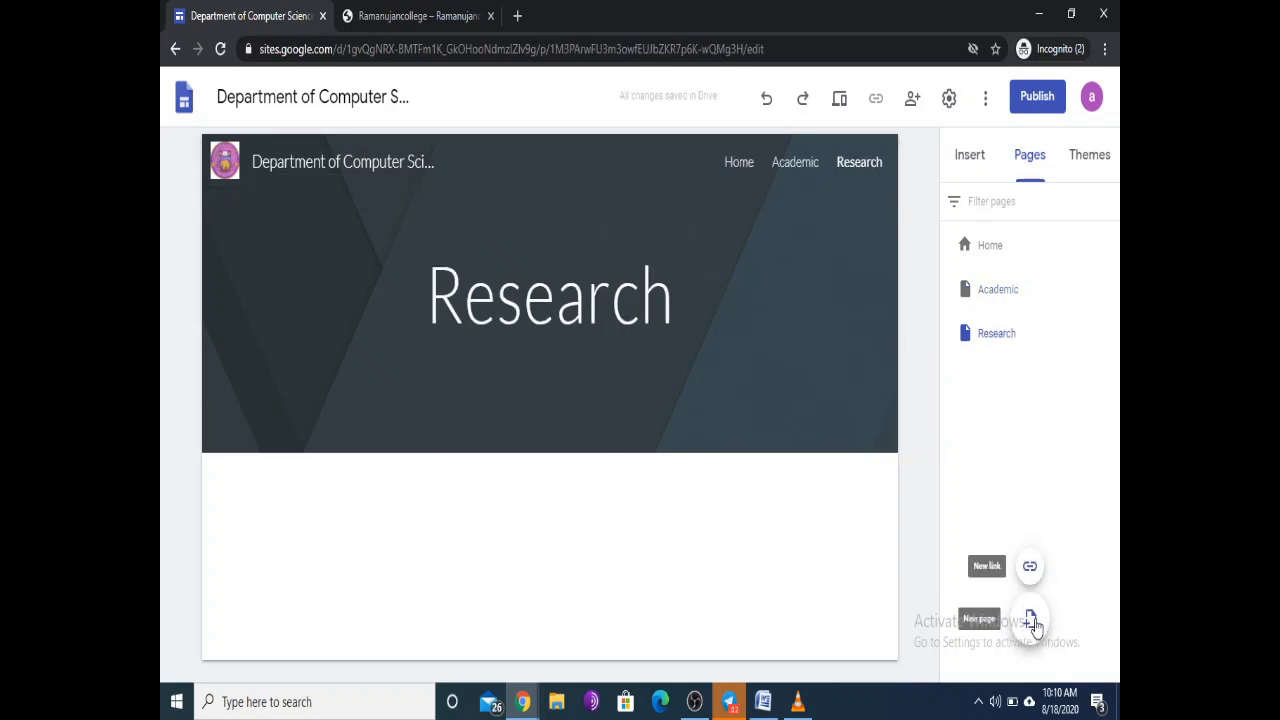
pyautogui.click(1031, 621)
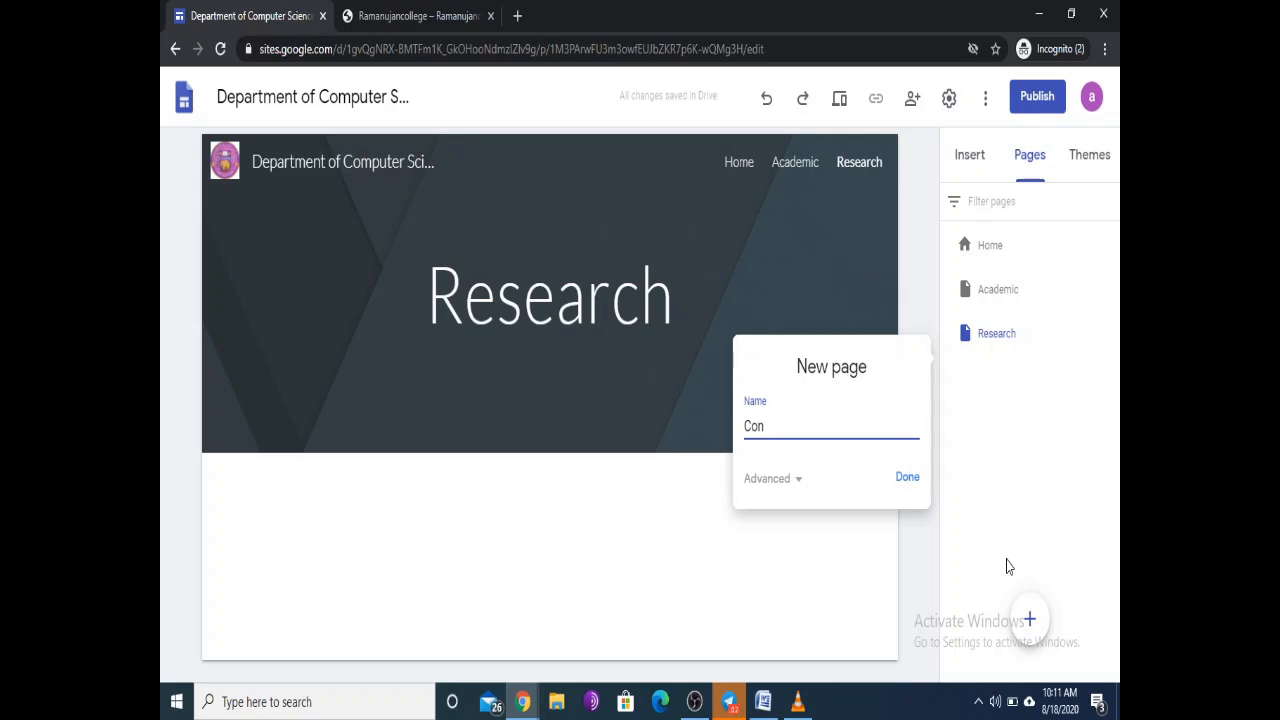
pyautogui.write('u')
pyautogui.press('BackSpace')
pyautogui.press('BackSpace')
pyautogui.press('BackSpace')
pyautogui.press('BackSpace')
pyautogui.write('e')
pyautogui.press('Return')
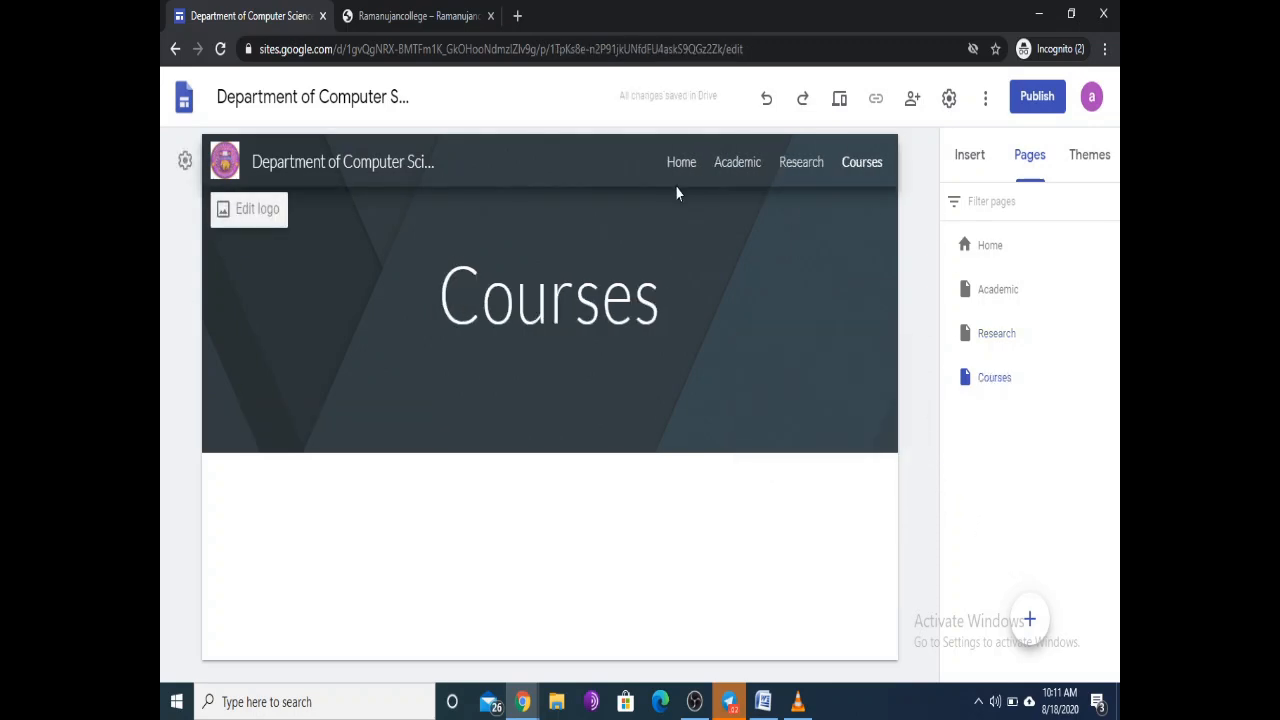
# Step: Upload oie_MQMMXtID3a5H.jpg from Downloads onto the Academic page and enlarge it to about double width
pyautogui.click(737, 164)
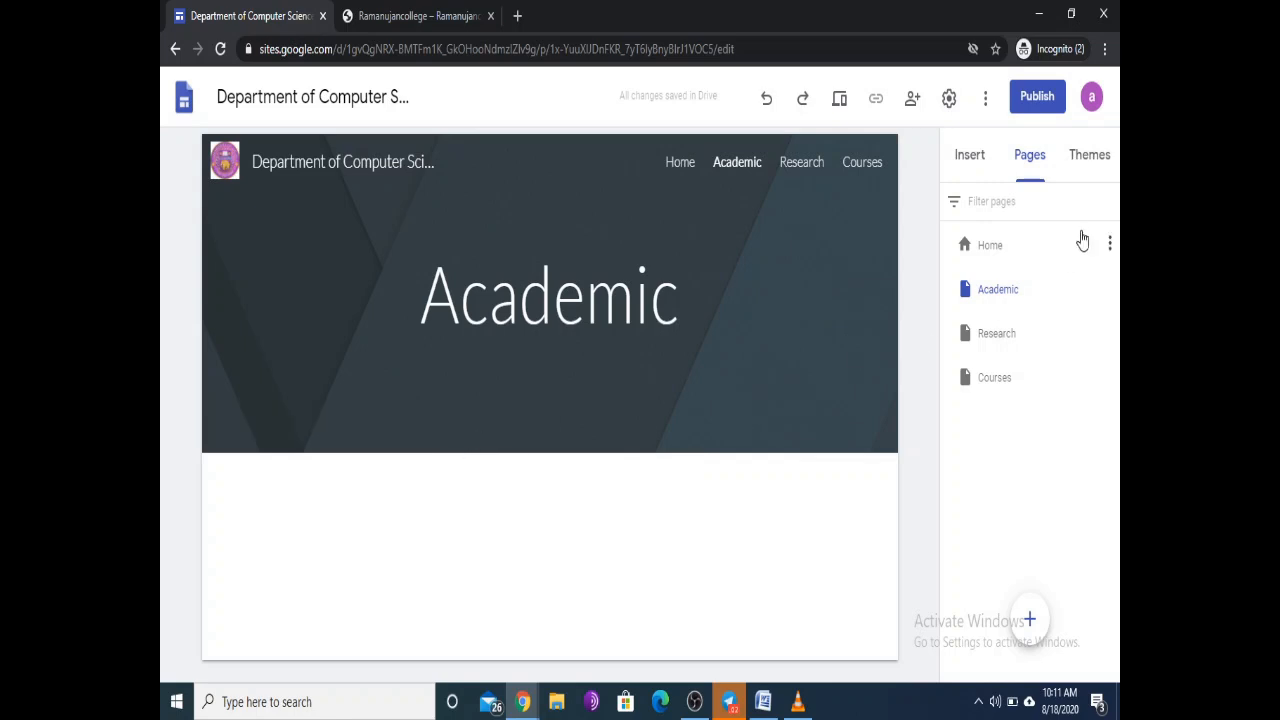
pyautogui.click(968, 158)
pyautogui.scroll(5, 1056, 280)
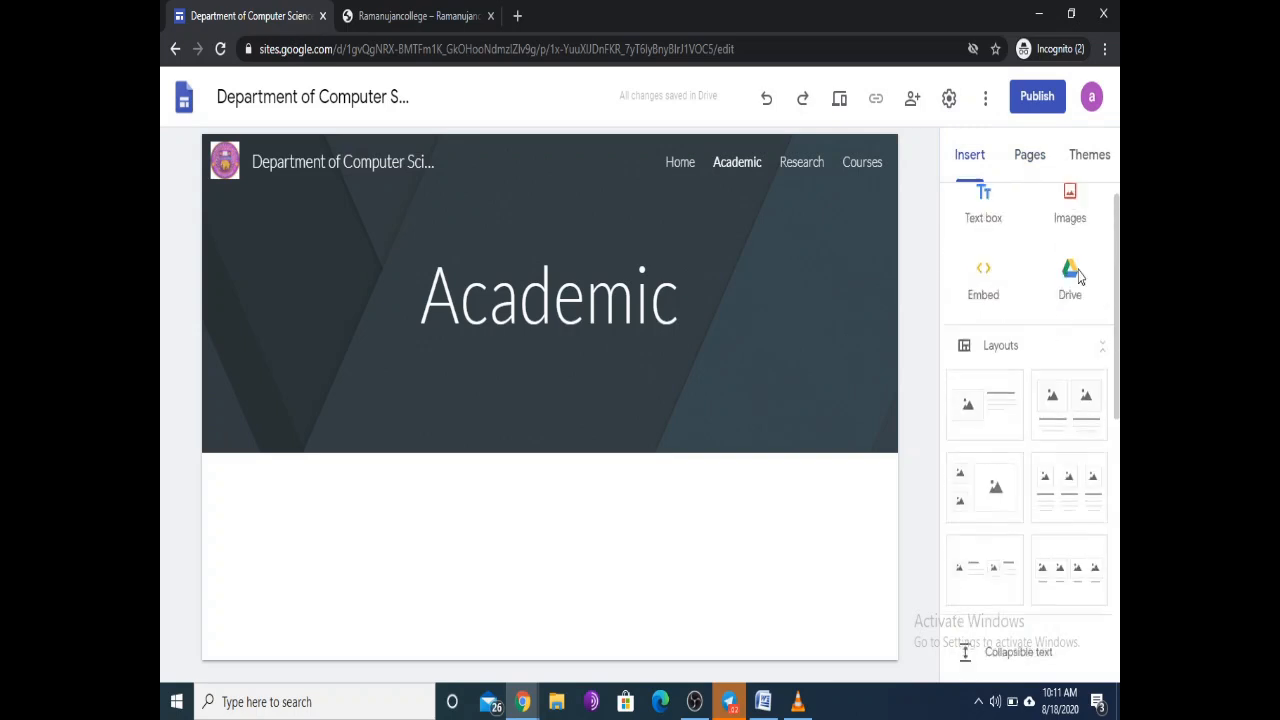
pyautogui.click(1070, 228)
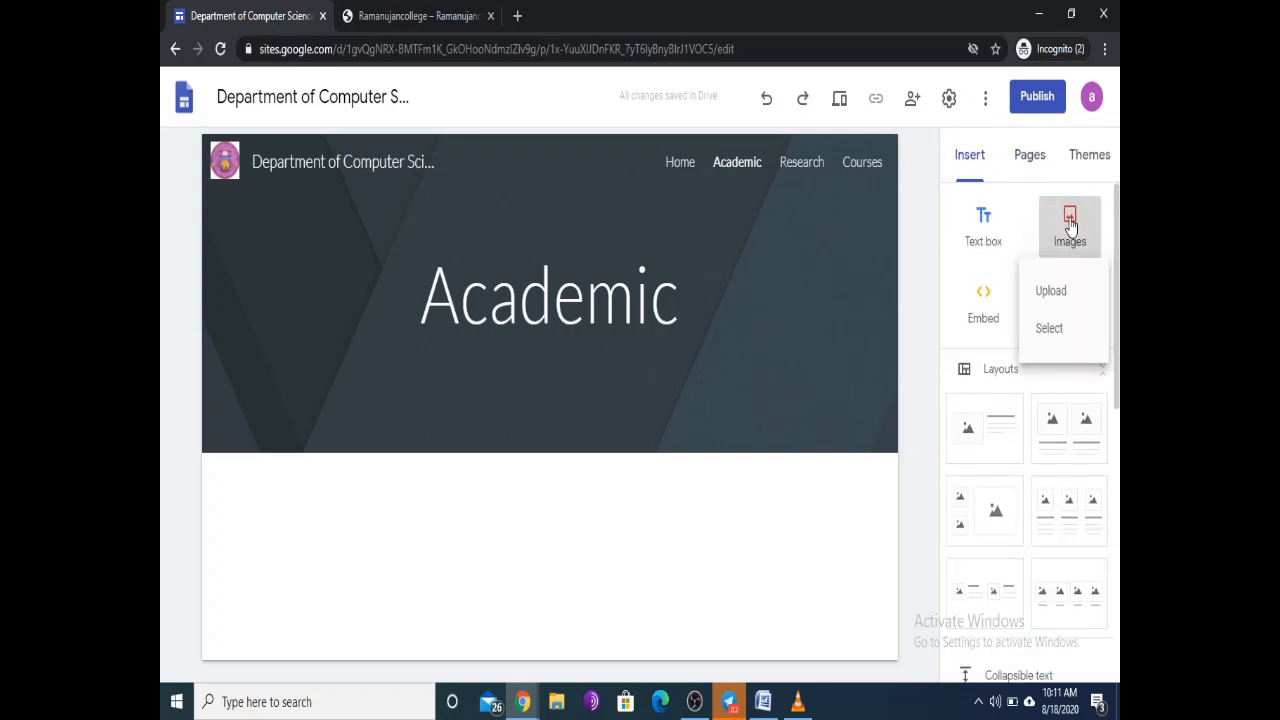
pyautogui.click(1048, 292)
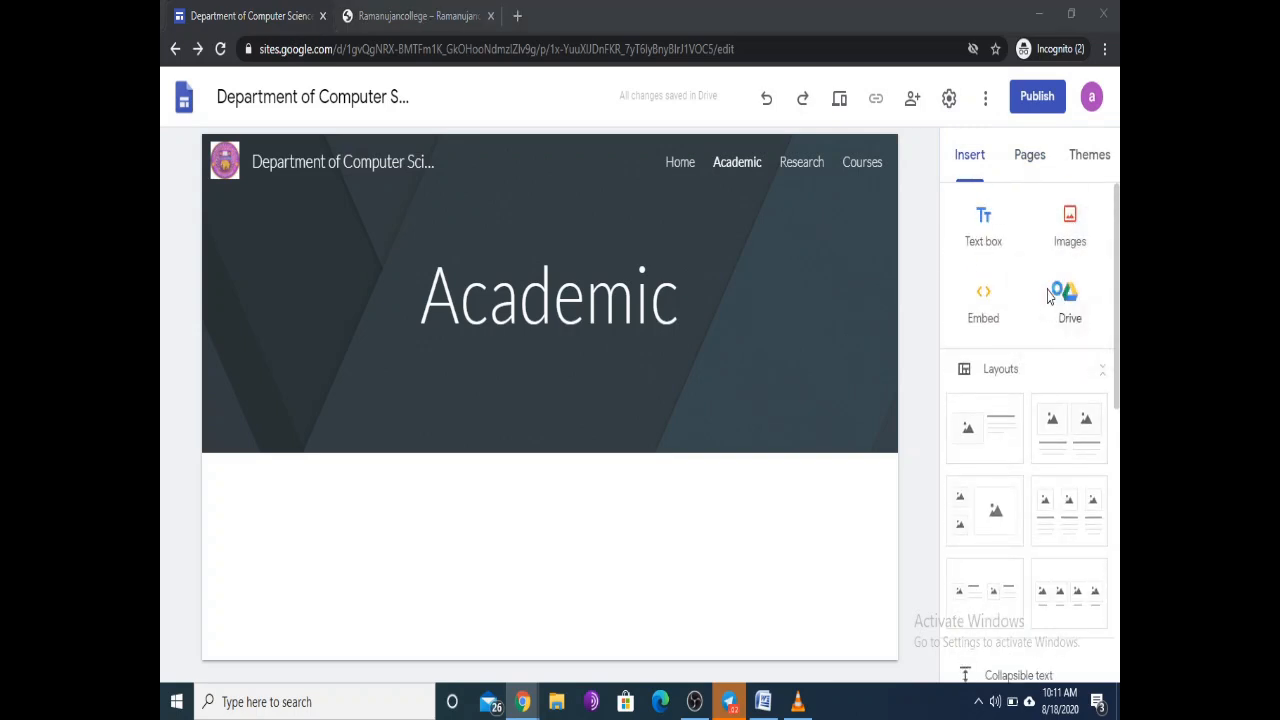
pyautogui.scroll(-15, 509, 463)
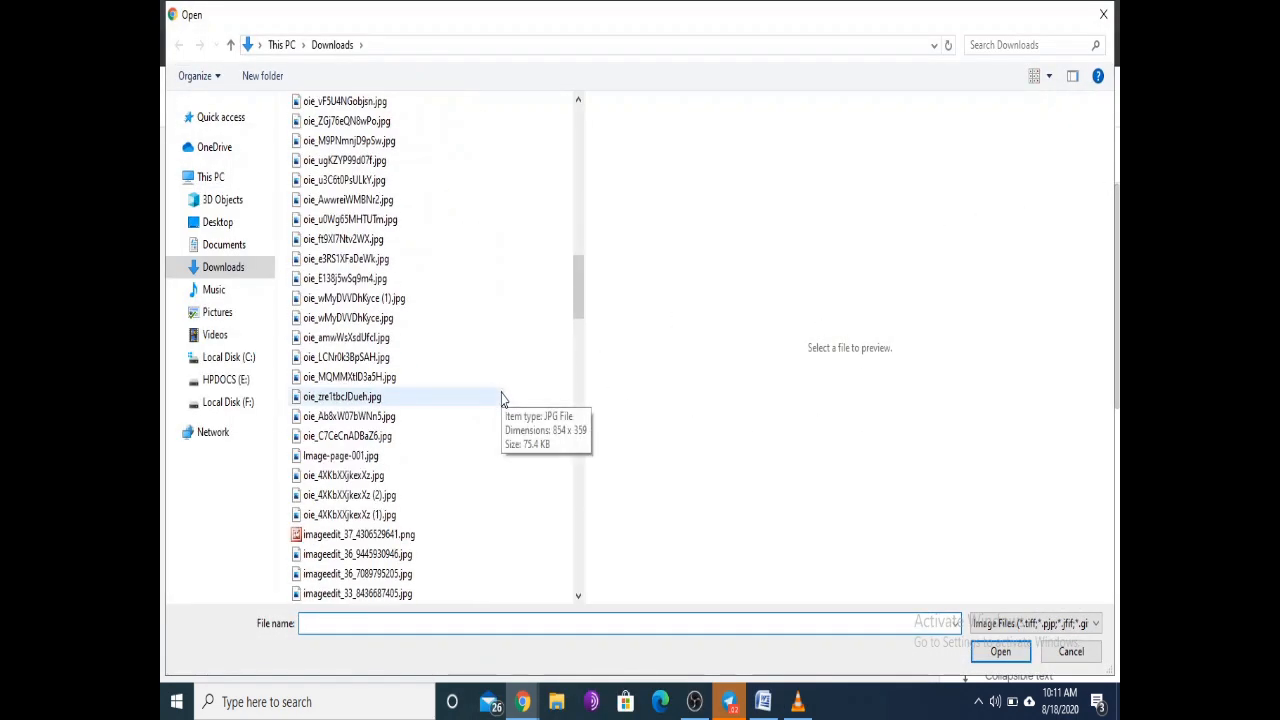
pyautogui.click(365, 378)
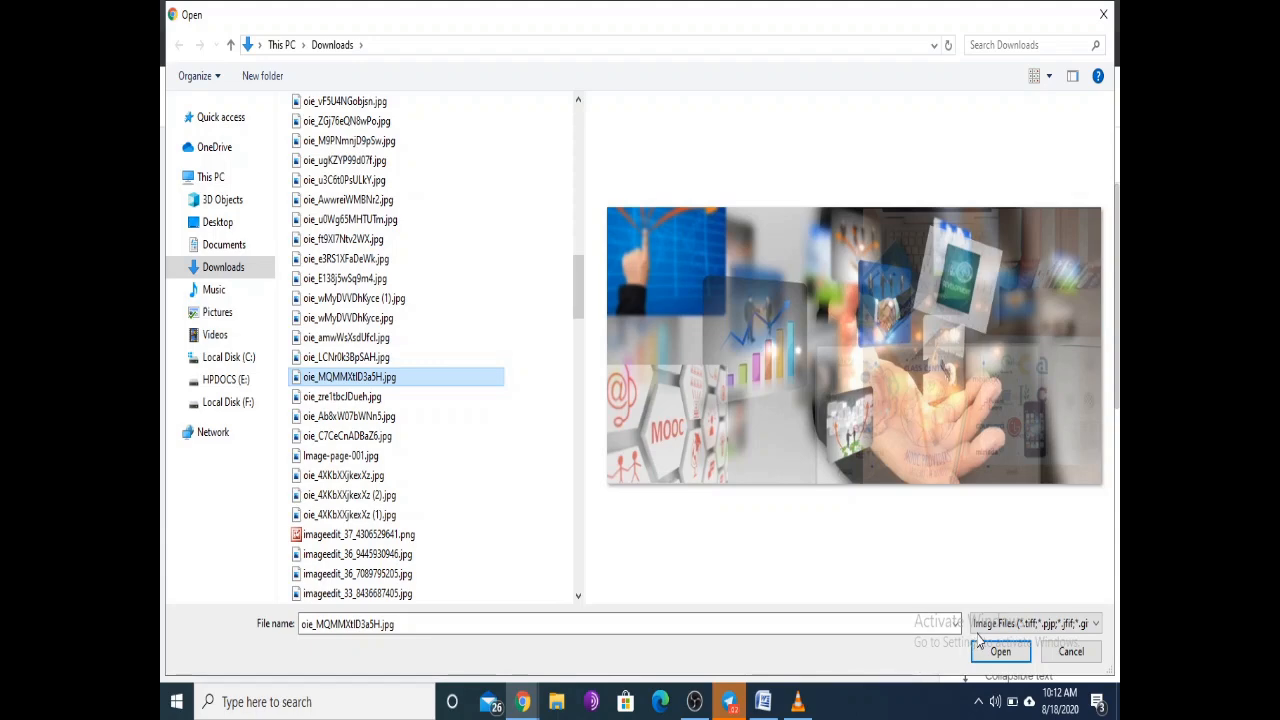
pyautogui.click(1000, 651)
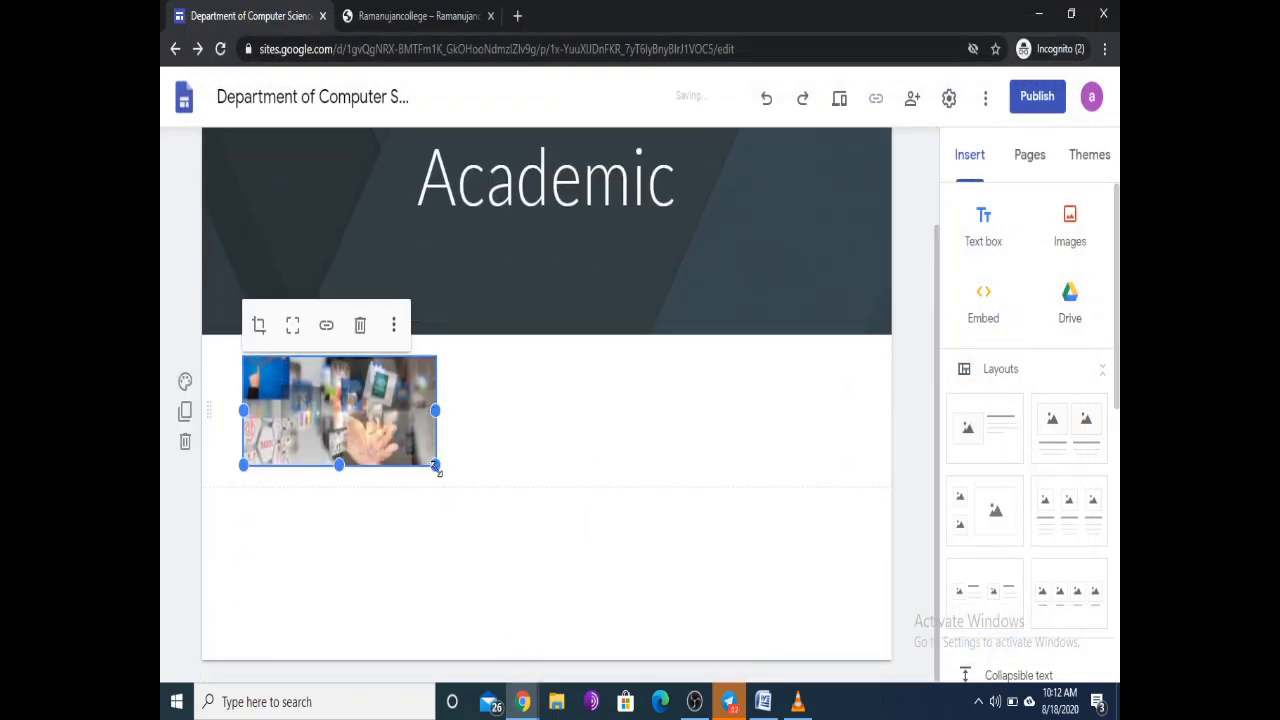
pyautogui.moveTo(436, 464); pyautogui.dragTo(536, 530)
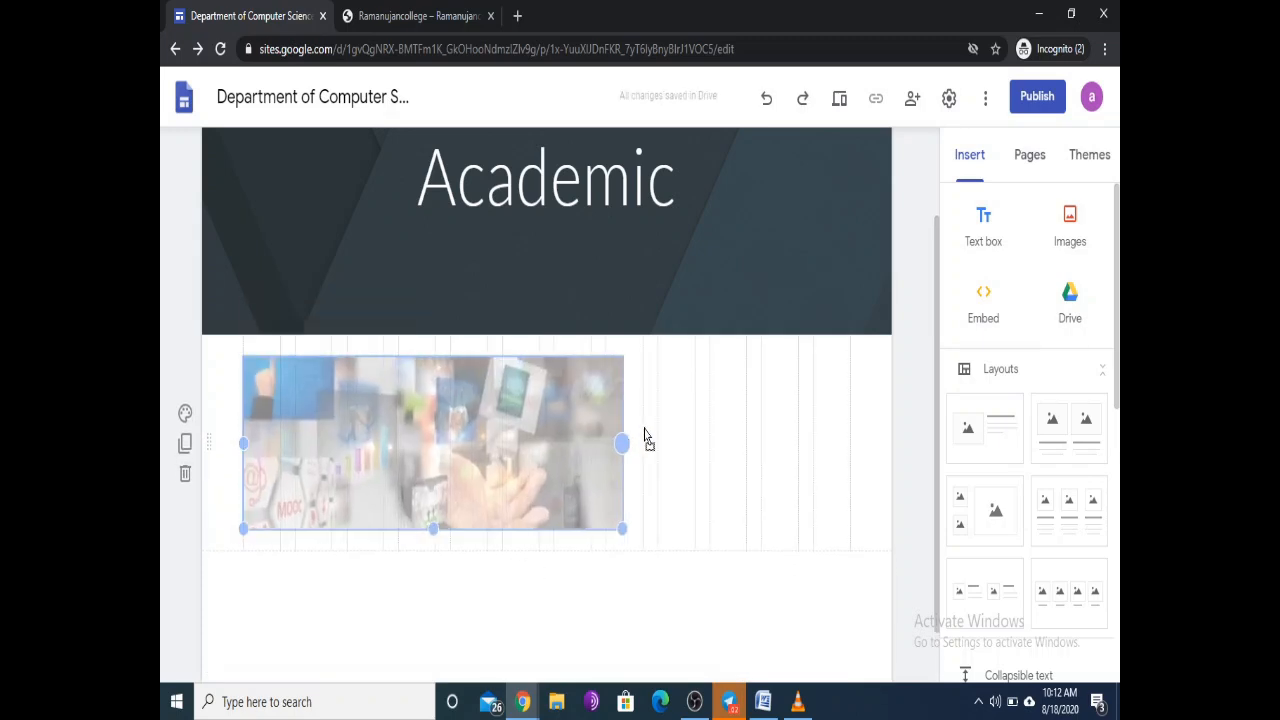
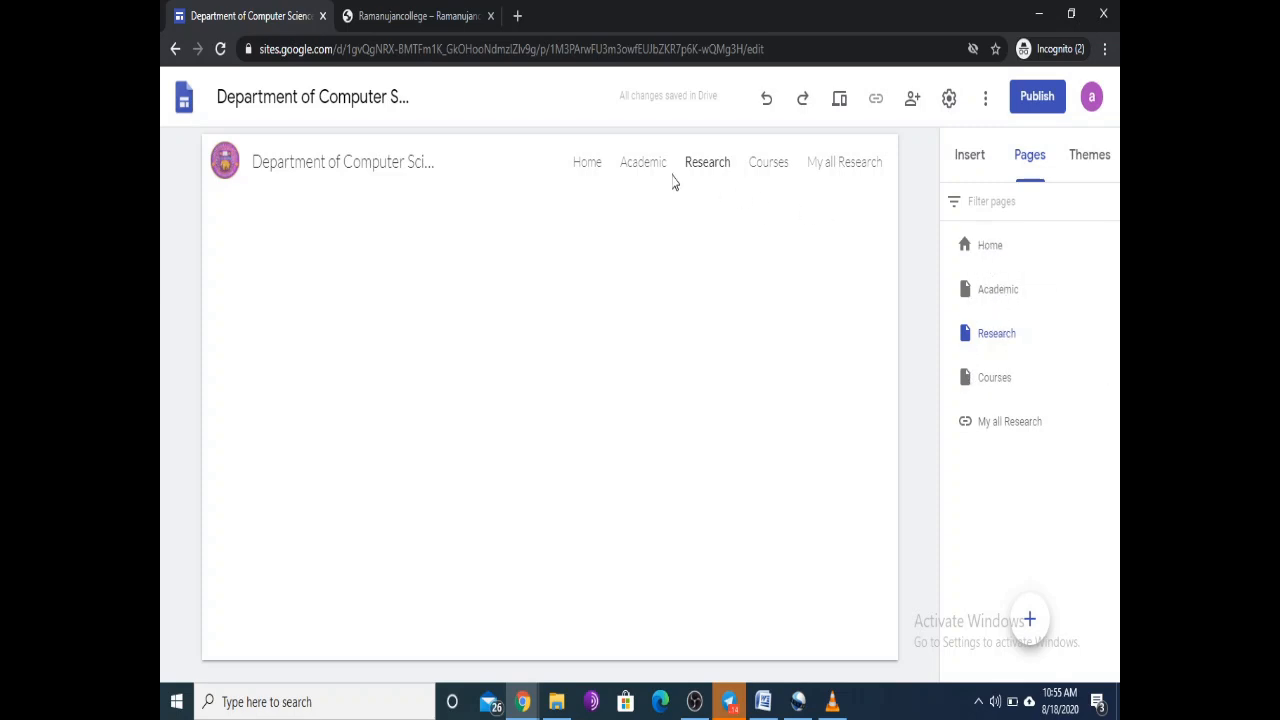
# Step: Browse the Home, Academic, Research and Courses pages, then open the My all Research link's options
pyautogui.click(588, 167)
pyautogui.click(638, 170)
pyautogui.click(710, 166)
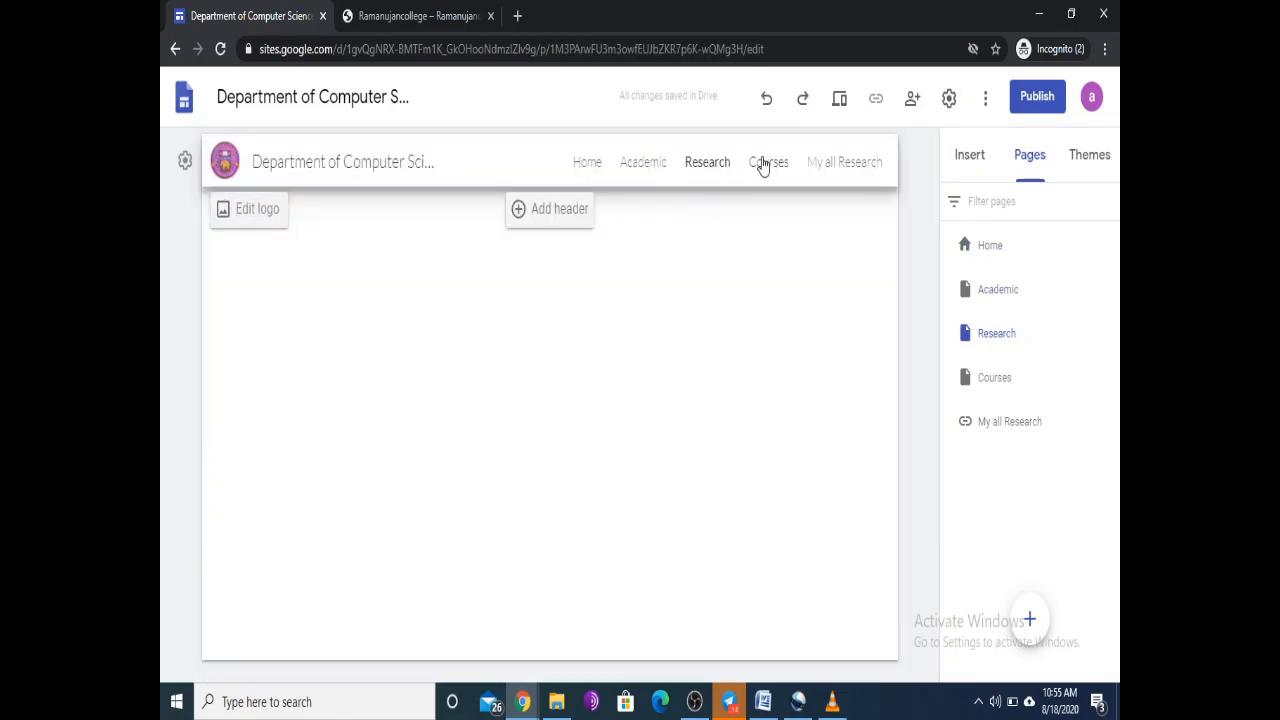
pyautogui.click(765, 165)
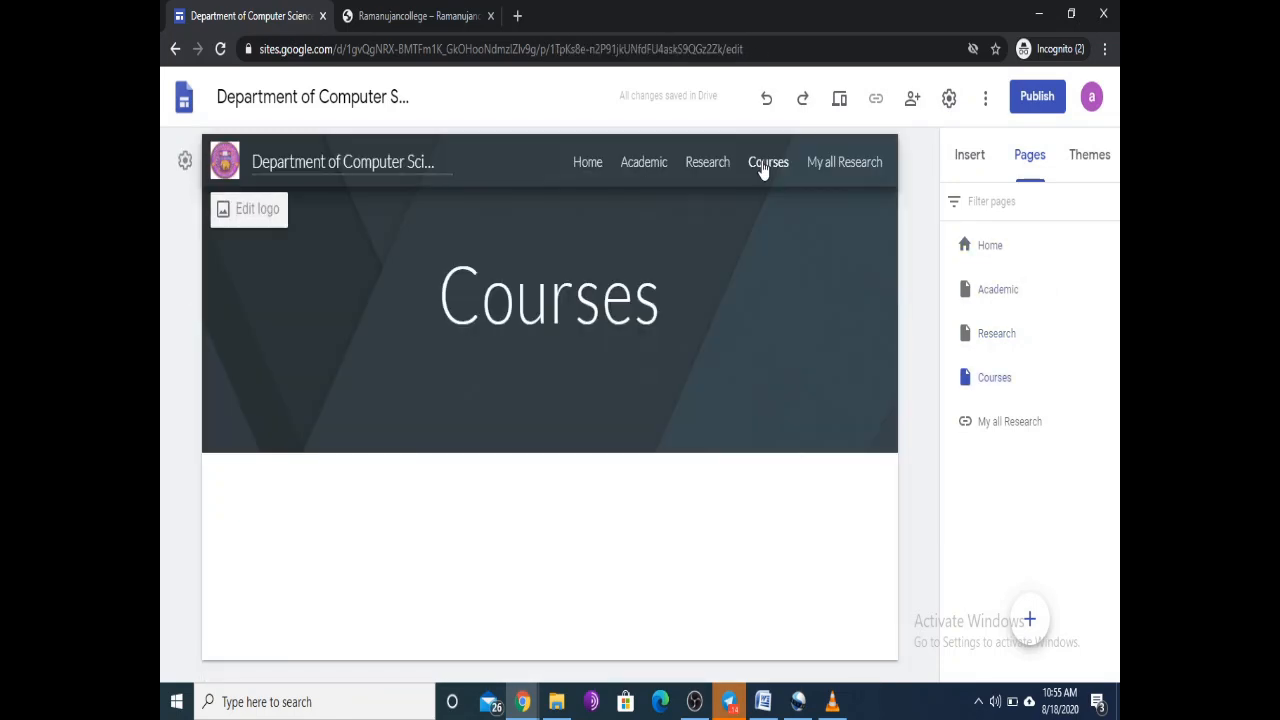
pyautogui.click(842, 172)
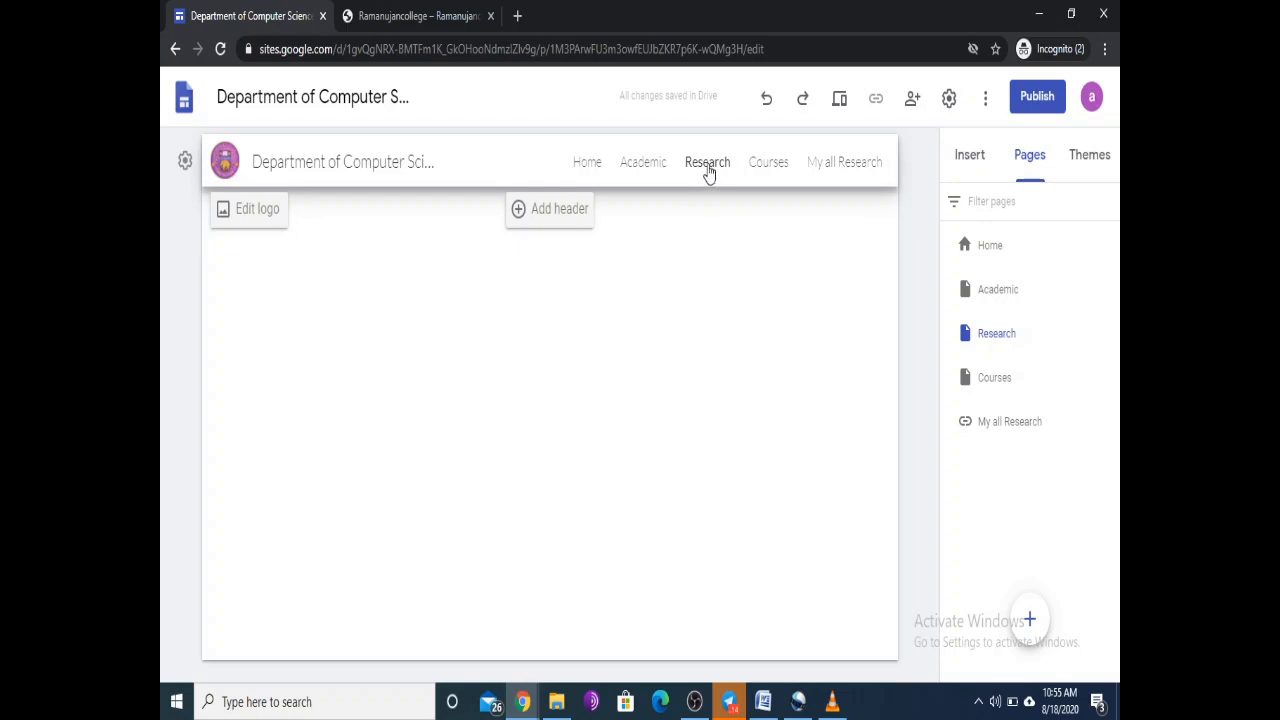
pyautogui.click(1110, 421)
# Step: Open the My all Research link's properties and clear its Research page link
pyautogui.click(1020, 432)
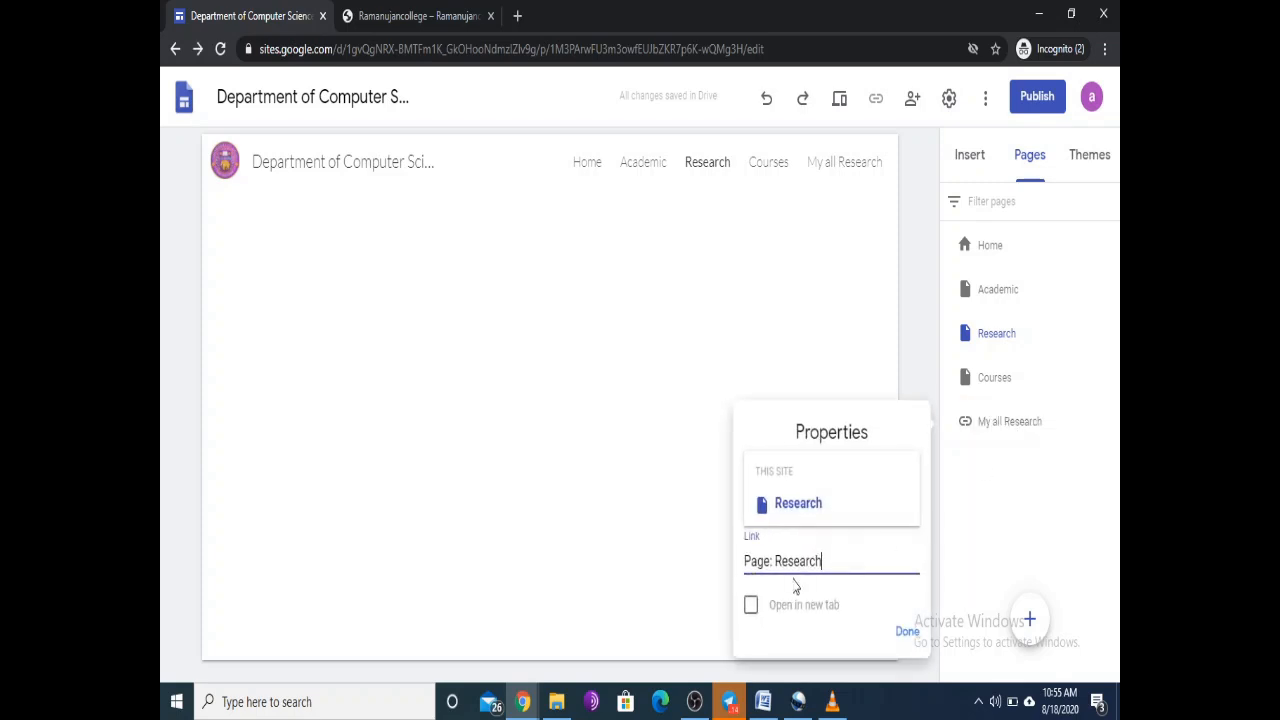
pyautogui.press('BackSpace')
pyautogui.press('BackSpace')
pyautogui.press('BackSpace')
pyautogui.press('BackSpace')
pyautogui.press('BackSpace')
pyautogui.press('BackSpace')
pyautogui.press('BackSpace')
pyautogui.press('BackSpace')
pyautogui.press('BackSpace')
pyautogui.press('BackSpace')
pyautogui.press('BackSpace')
pyautogui.press('BackSpace')
pyautogui.press('BackSpace')
pyautogui.press('BackSpace')
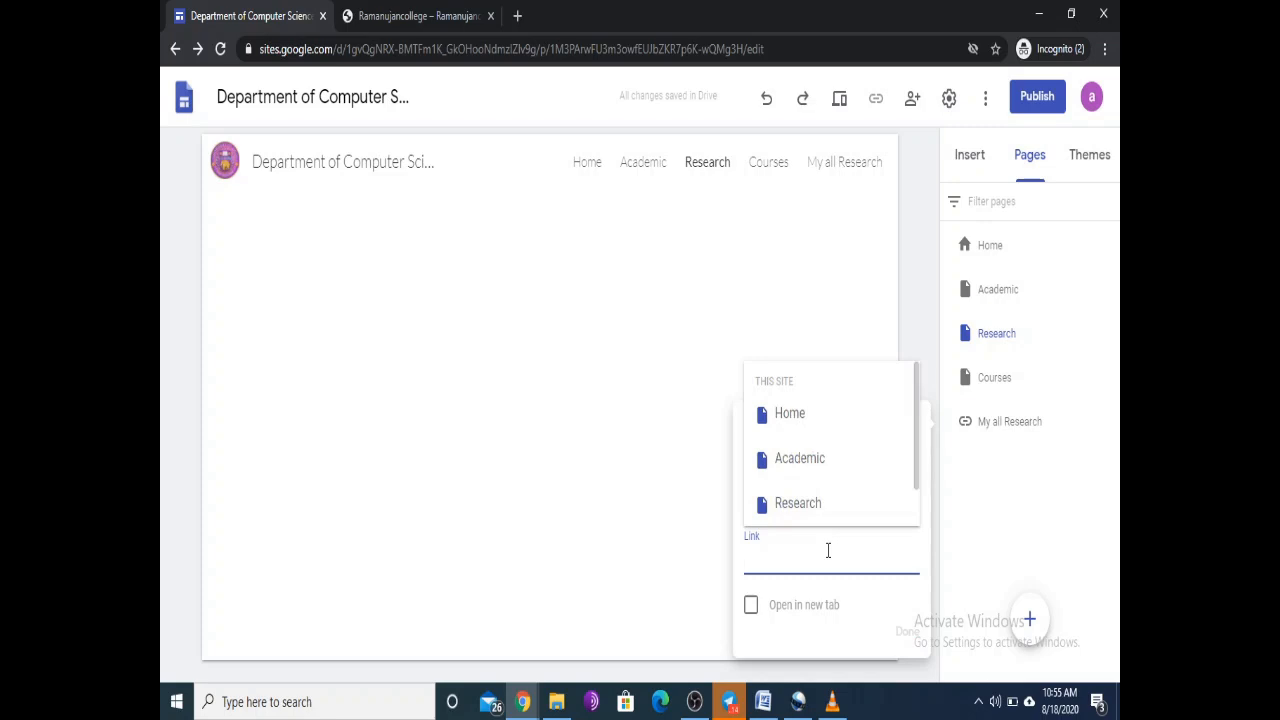
pyautogui.write('nasa')
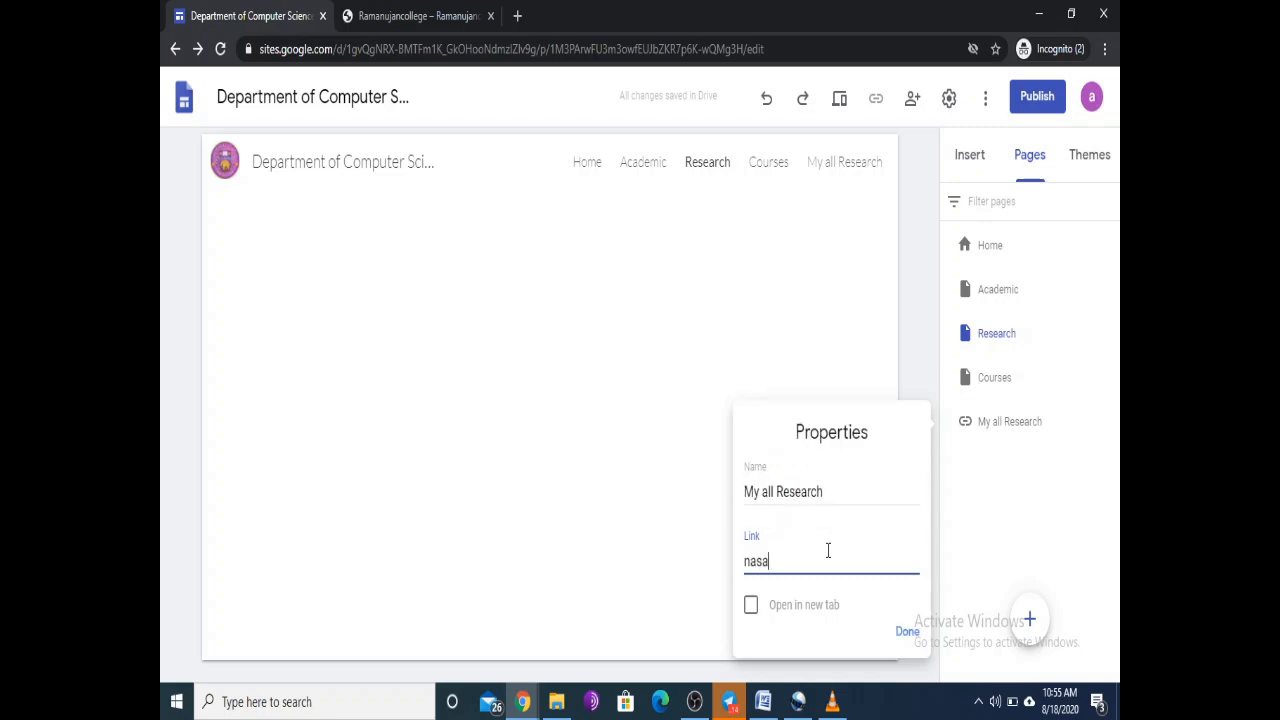
pyautogui.press('BackSpace')
pyautogui.press('BackSpace')
pyautogui.press('BackSpace')
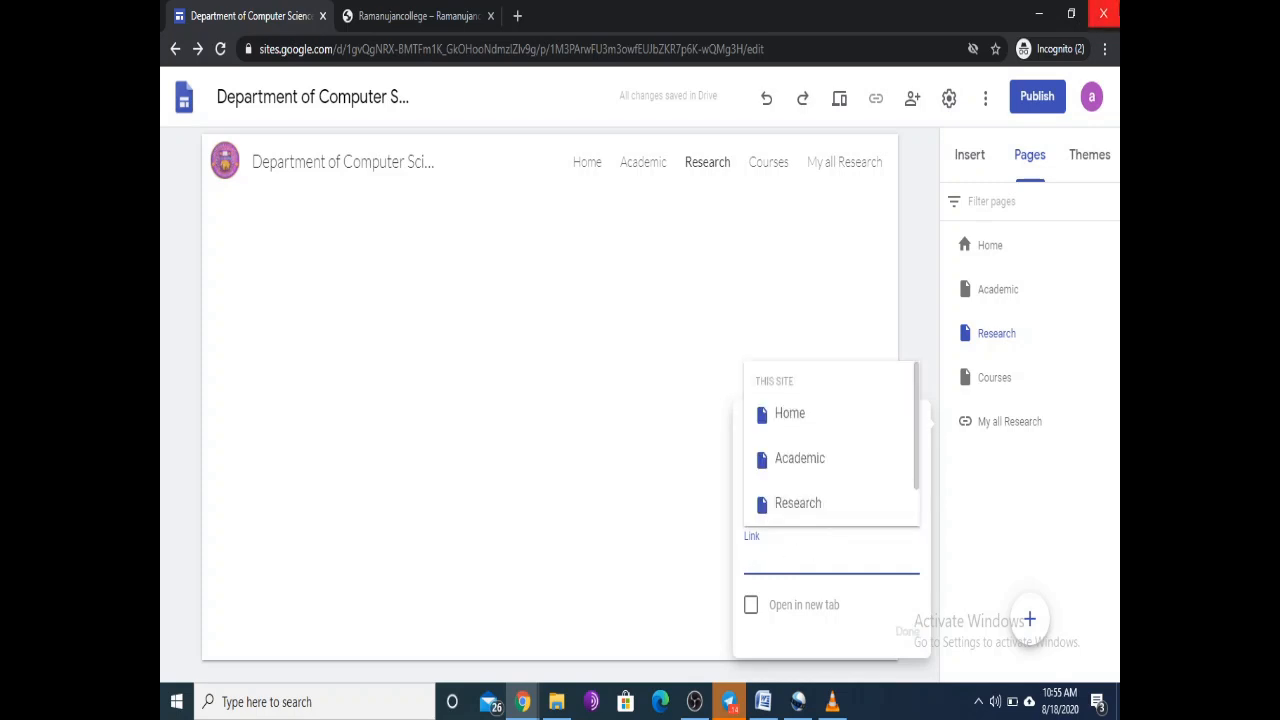
pyautogui.click(517, 16)
pyautogui.write('nasa')
pyautogui.press('Return')
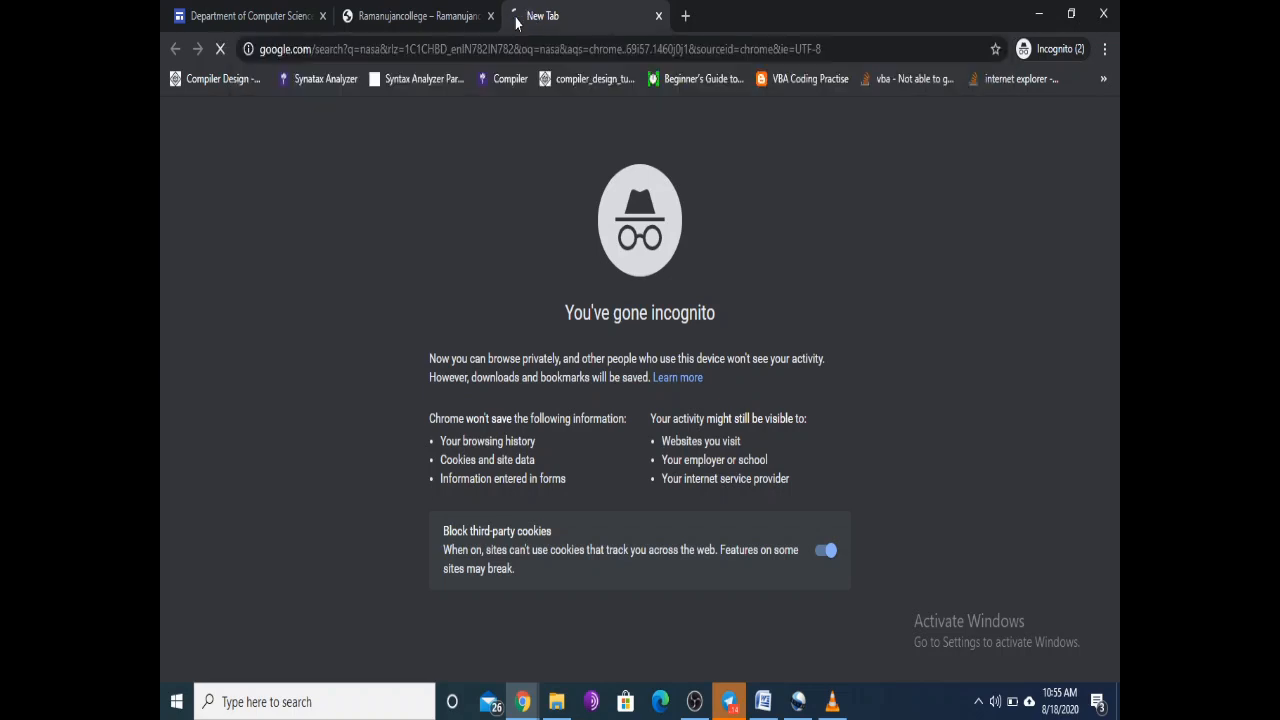
pyautogui.click(312, 262)
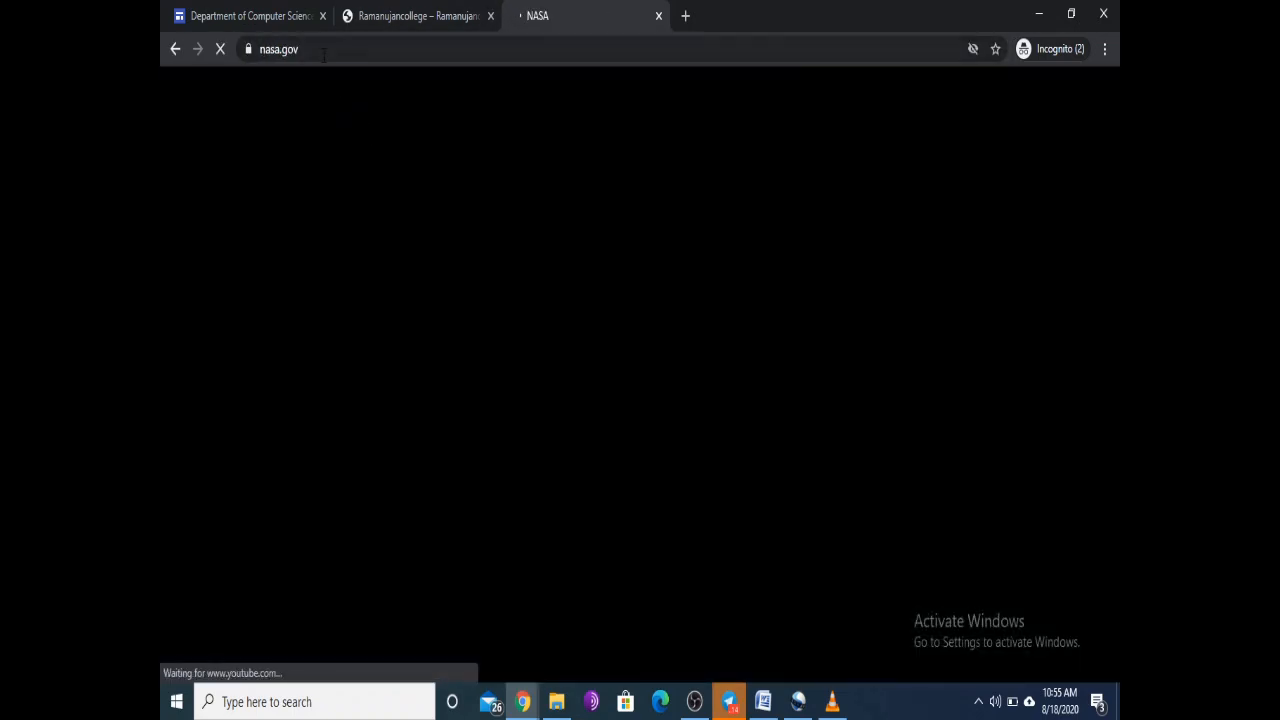
pyautogui.click(323, 55)
pyautogui.hotkey('ctrl', 'c')
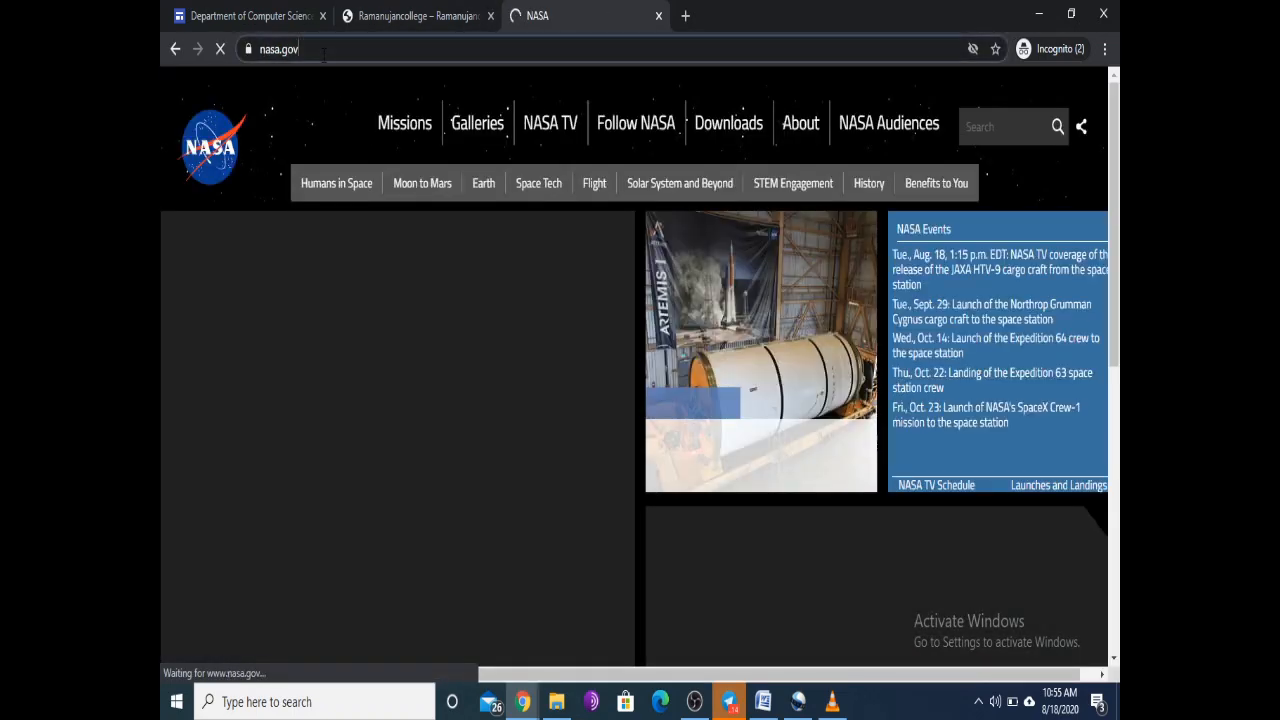
pyautogui.click(265, 16)
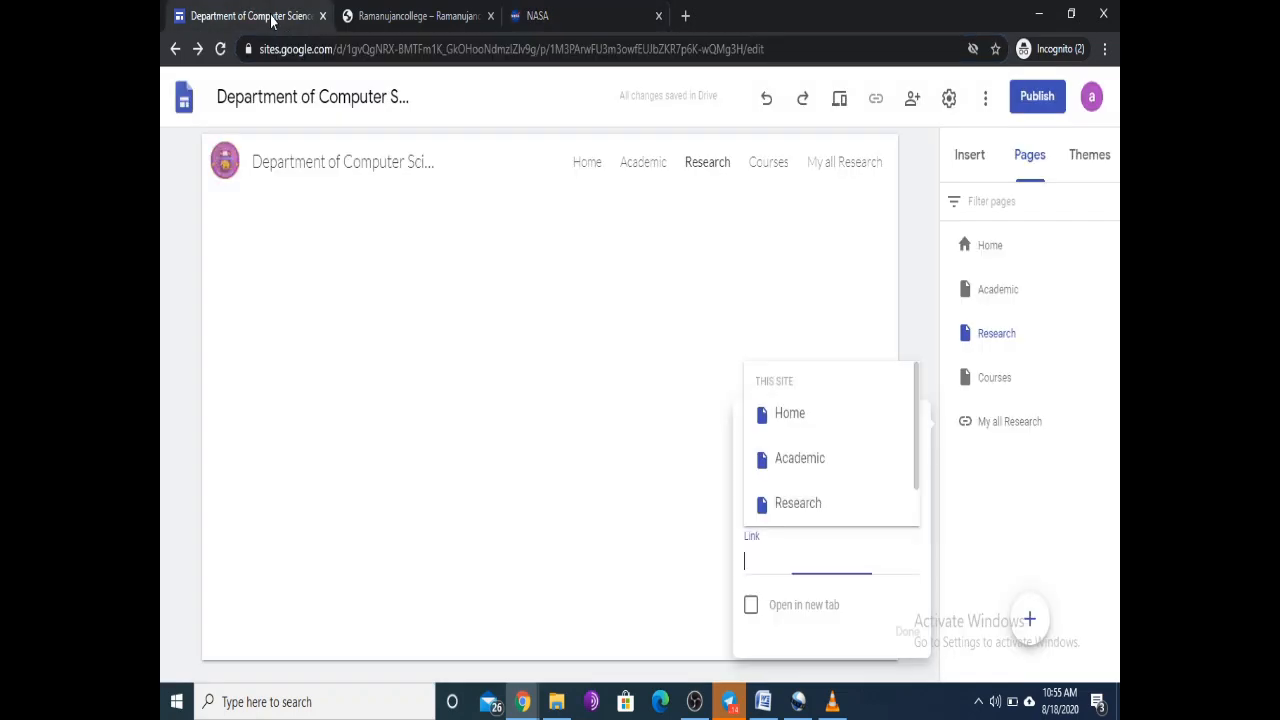
pyautogui.hotkey('ctrl', 'v')
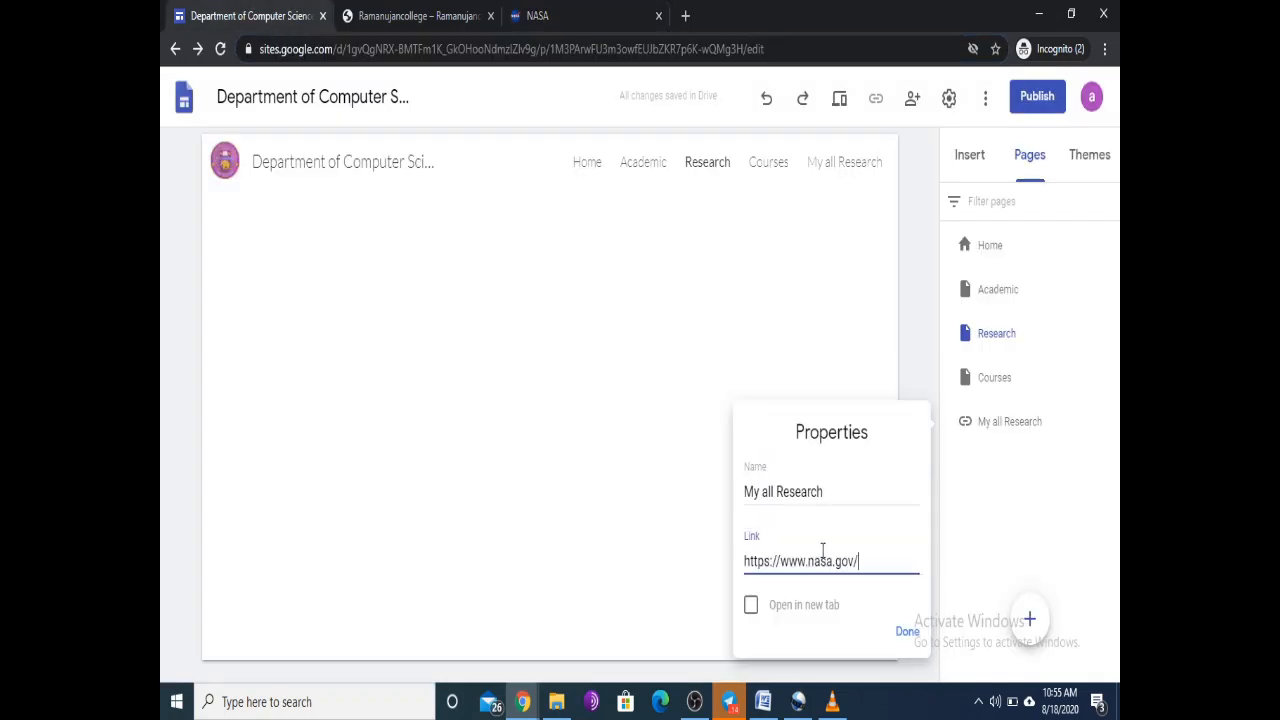
# Step: Rename the link from My all Research to 'Useful Links', set it to open in a new tab, and save
pyautogui.moveTo(827, 490); pyautogui.dragTo(733, 497)
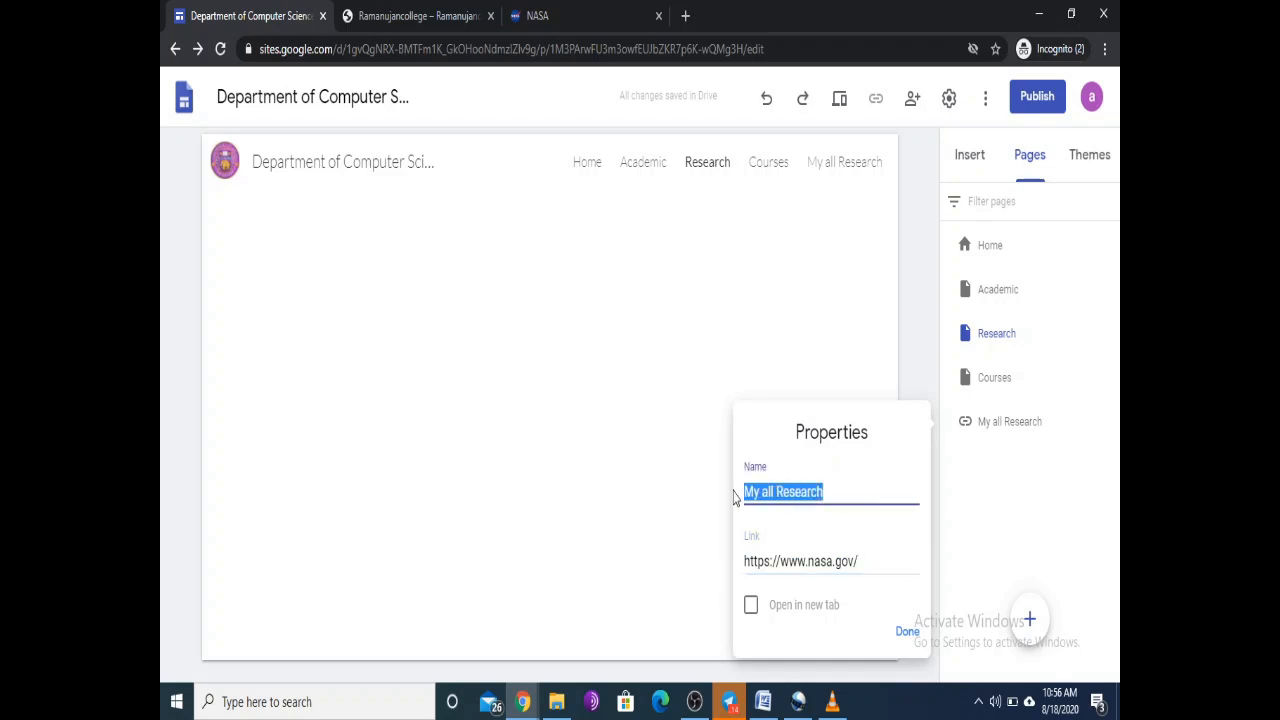
pyautogui.write('Useful')
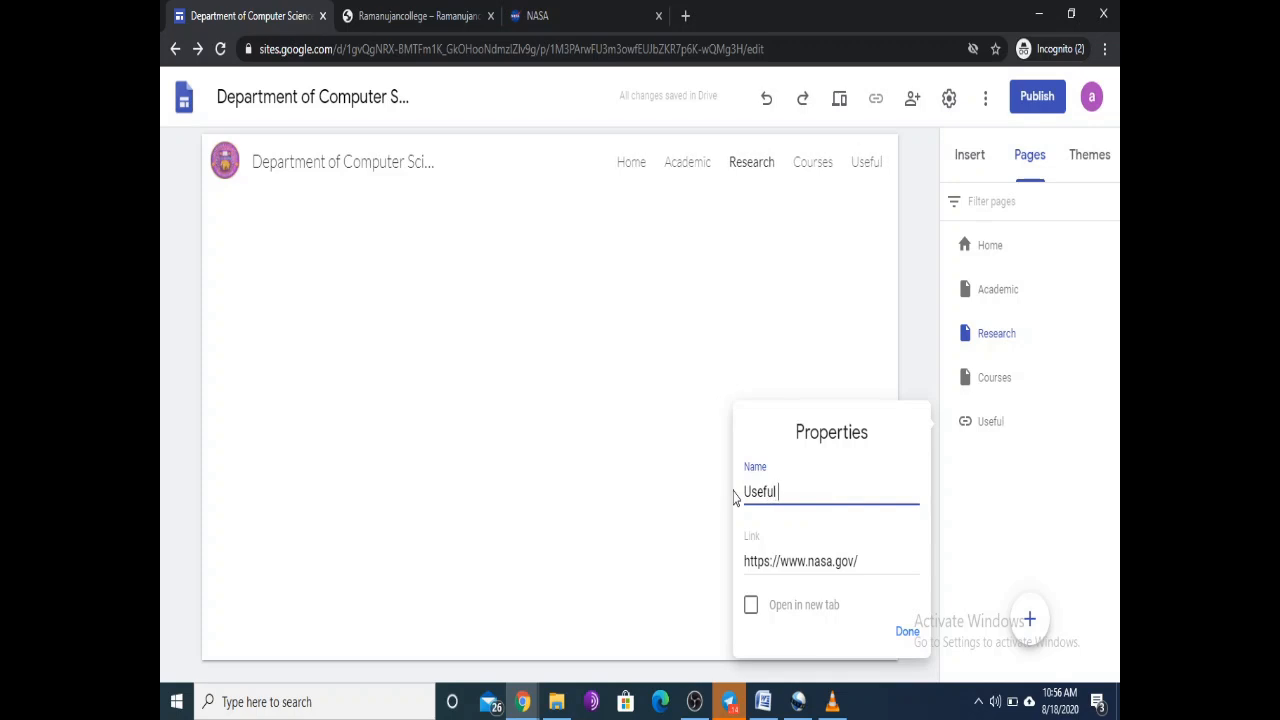
pyautogui.write(' Links')
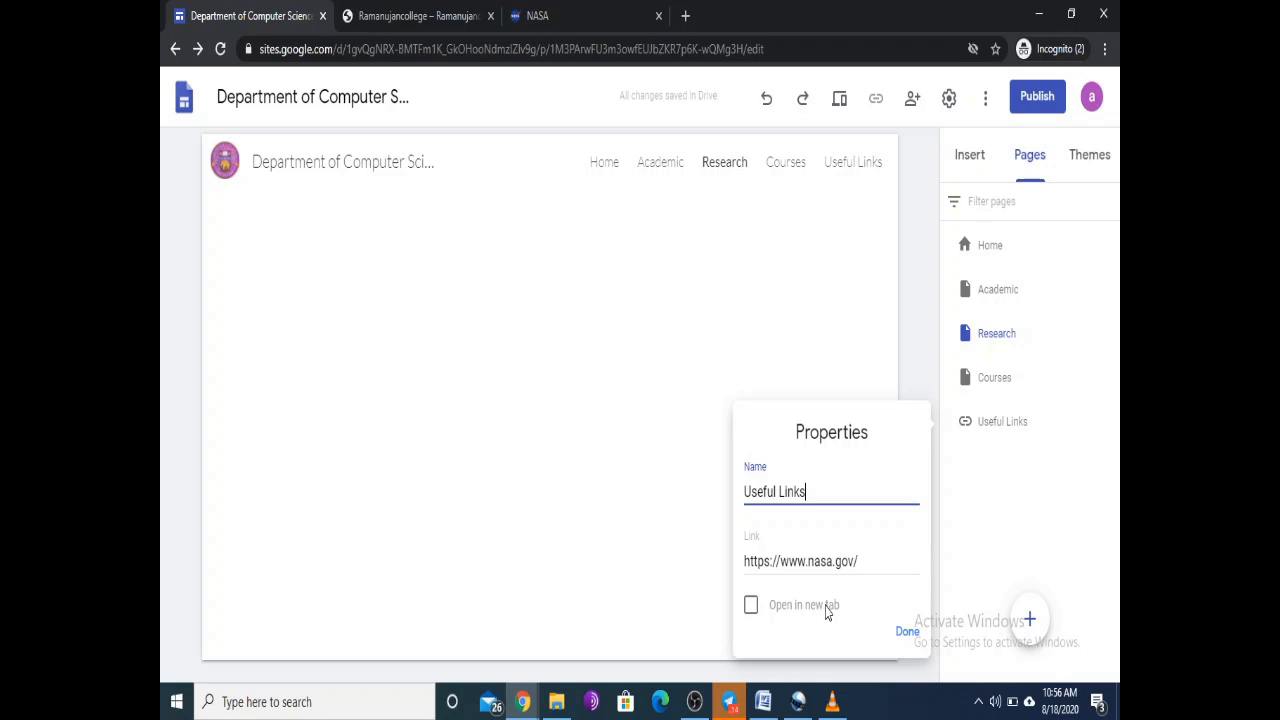
pyautogui.click(751, 607)
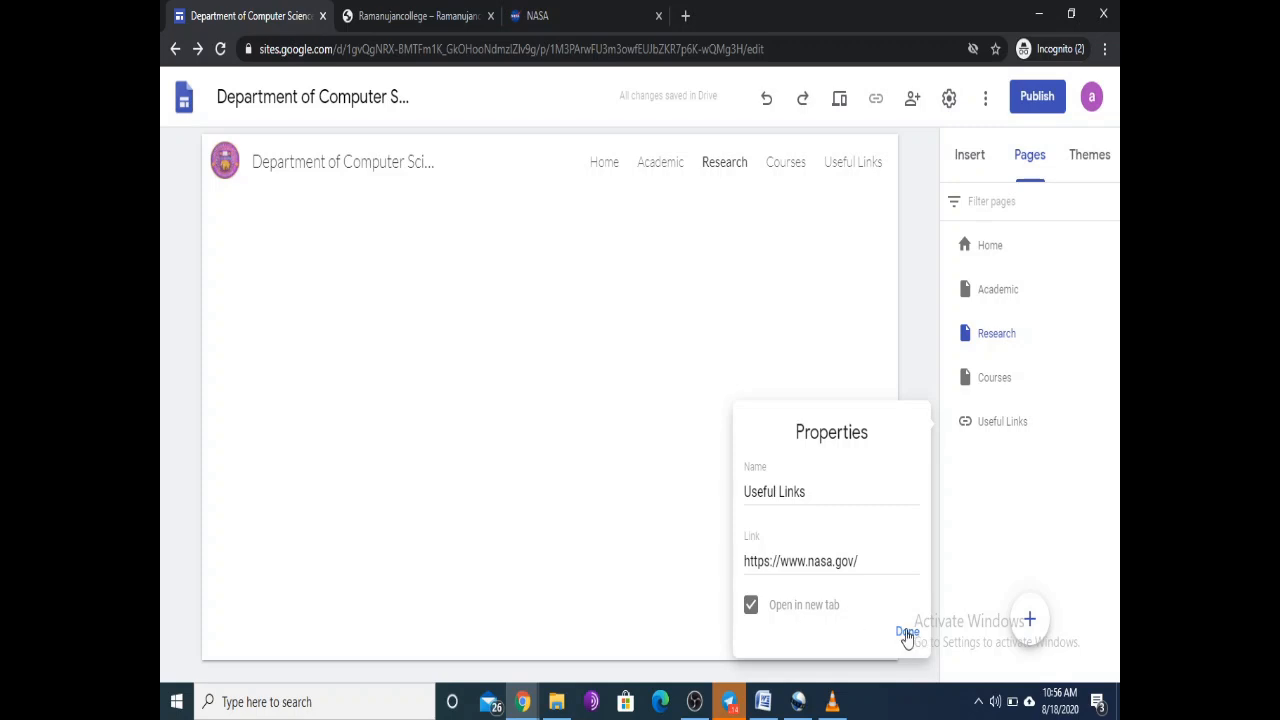
pyautogui.click(907, 634)
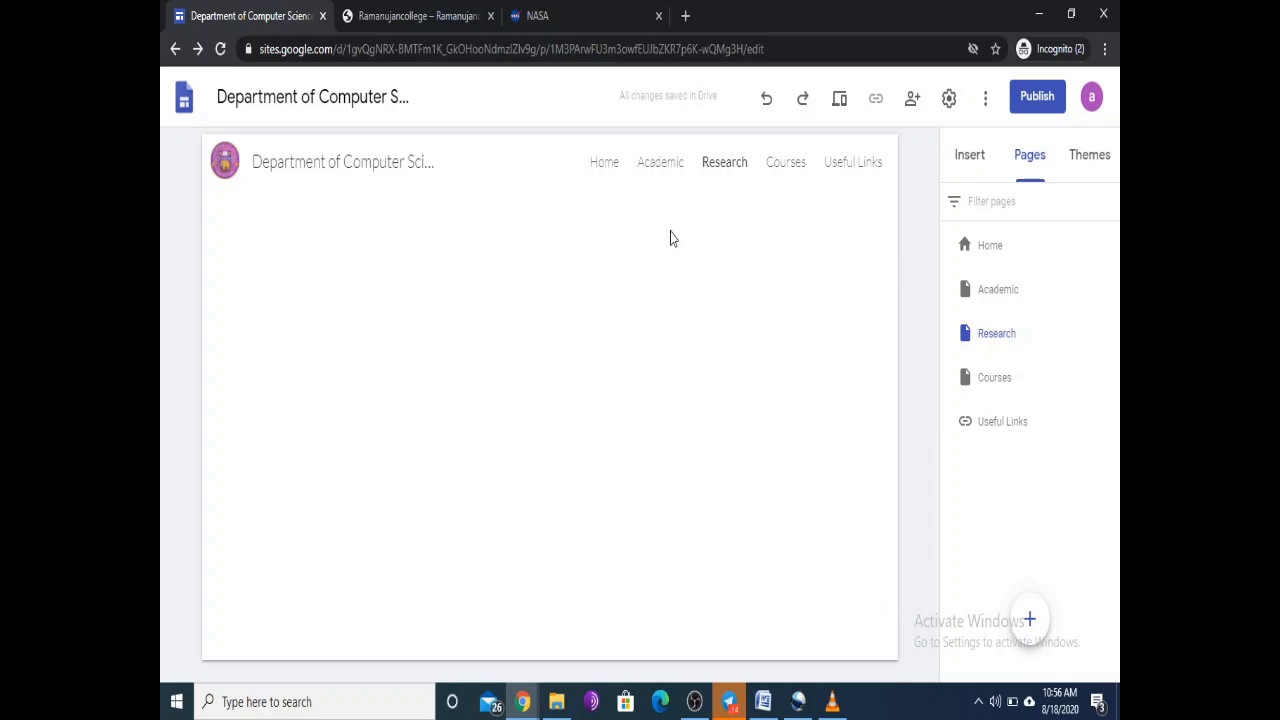
# Step: Check that Useful Links redirects to nasa.gov, then open the site preview
pyautogui.moveTo(880, 166)
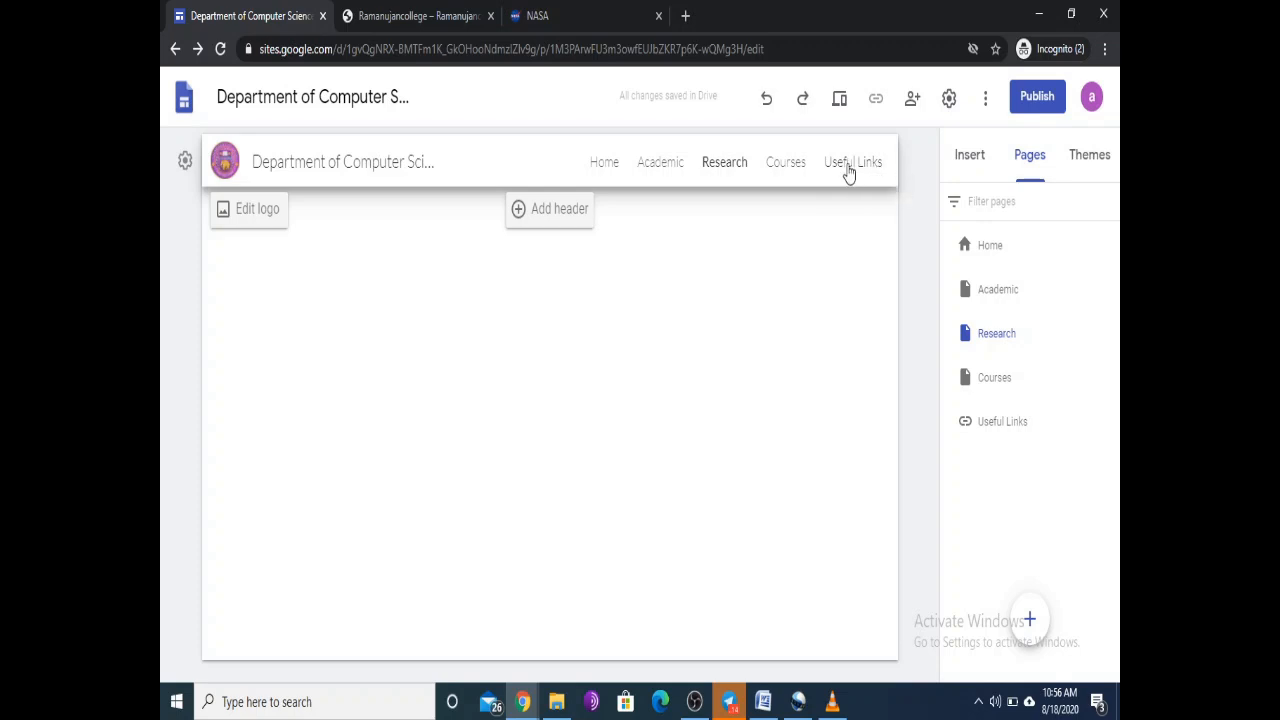
pyautogui.click(848, 170)
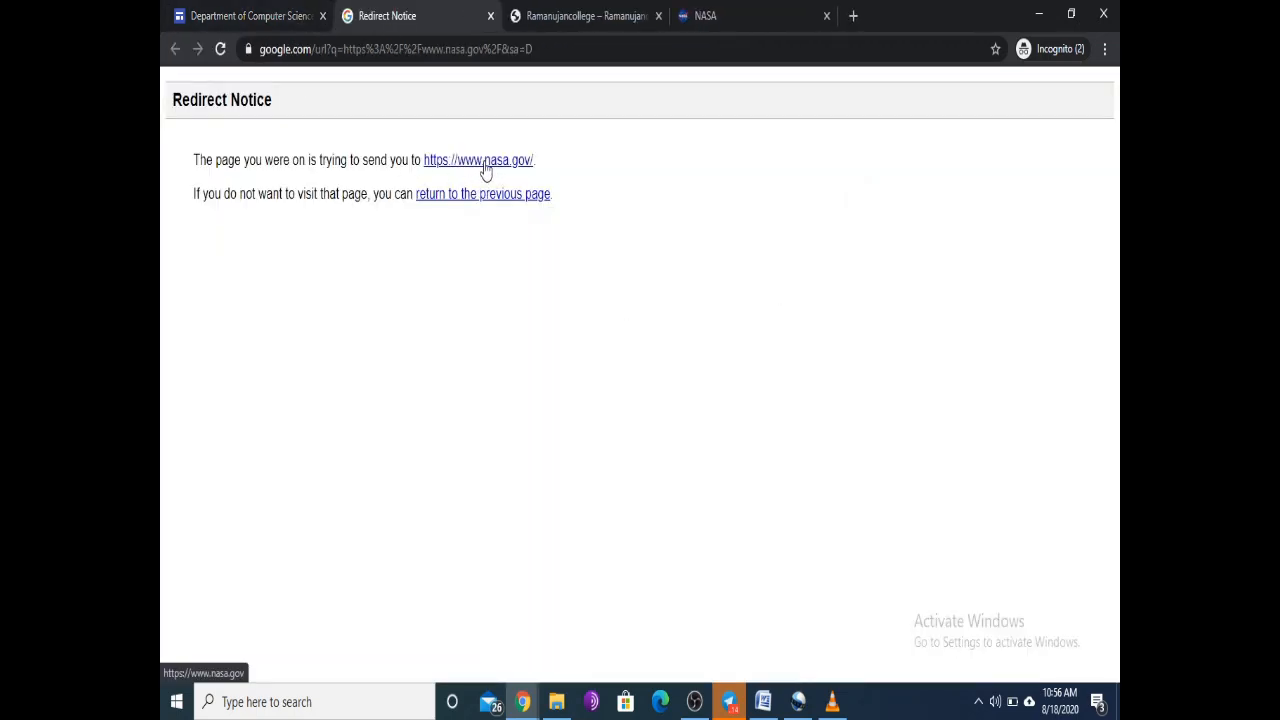
pyautogui.click(490, 16)
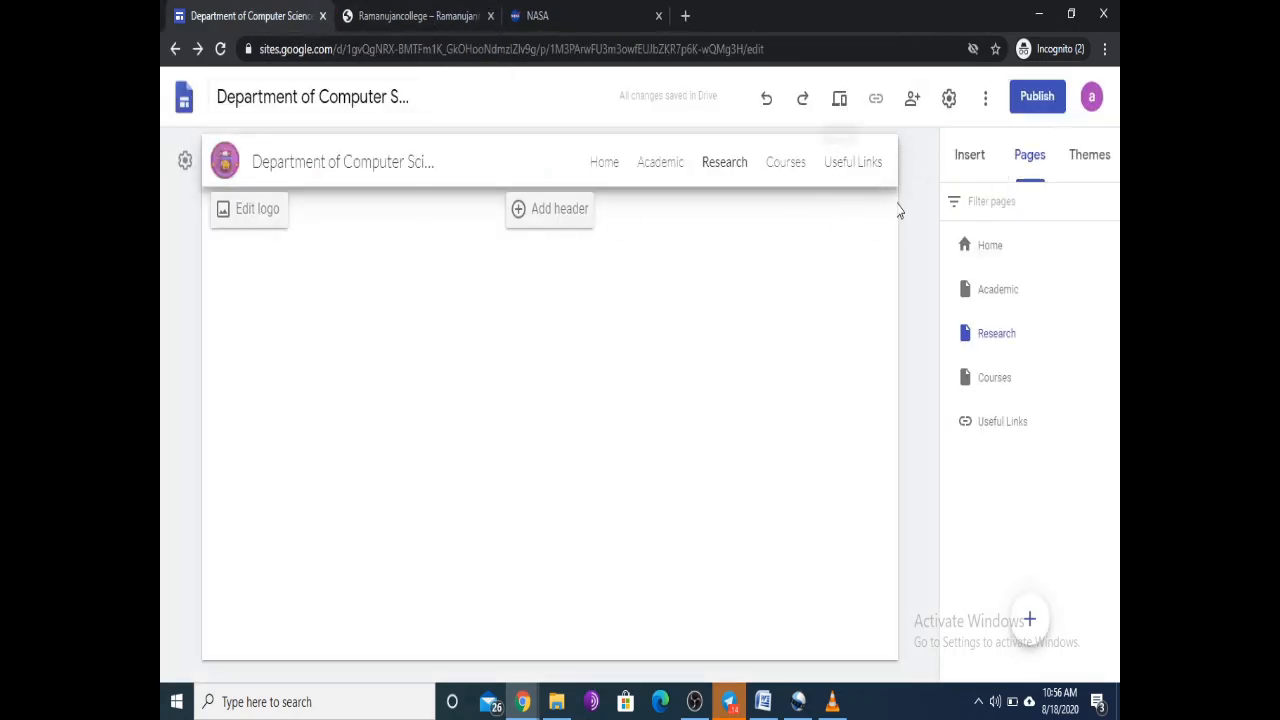
pyautogui.click(840, 100)
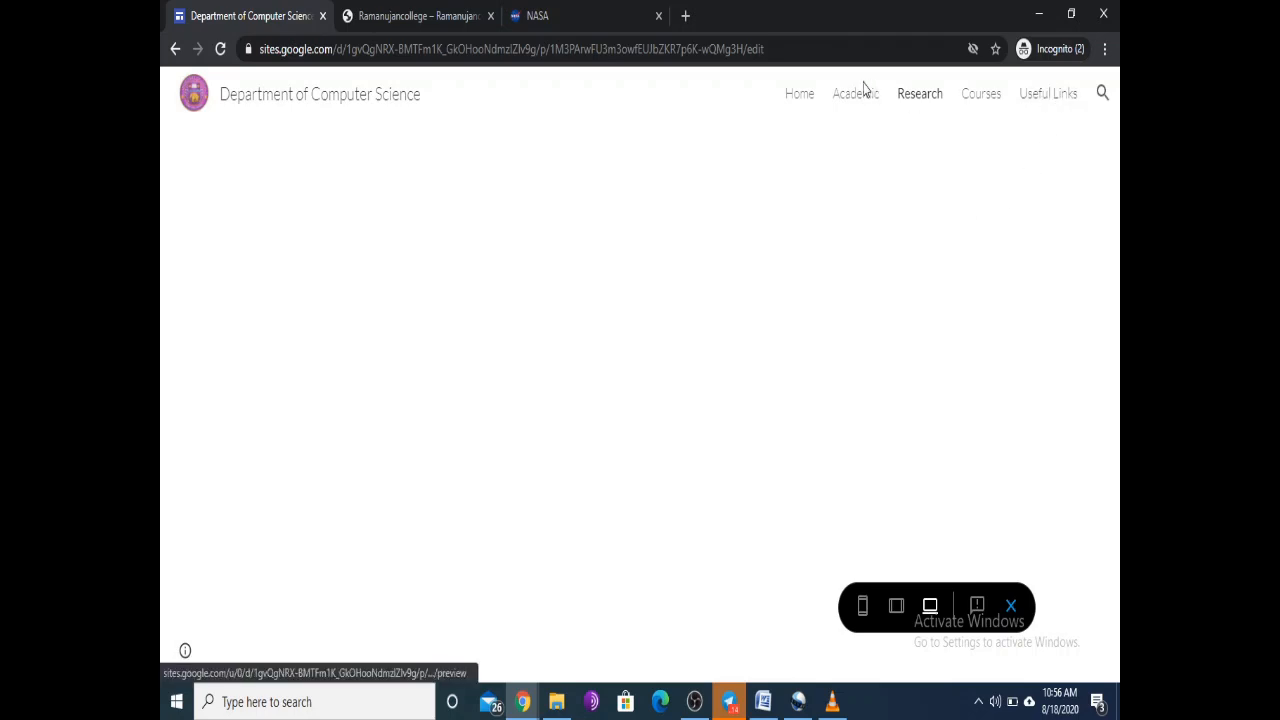
# Step: Preview Home, Academic, Research, Courses and Useful Links, close the NASA tabs, and exit preview
pyautogui.click(802, 98)
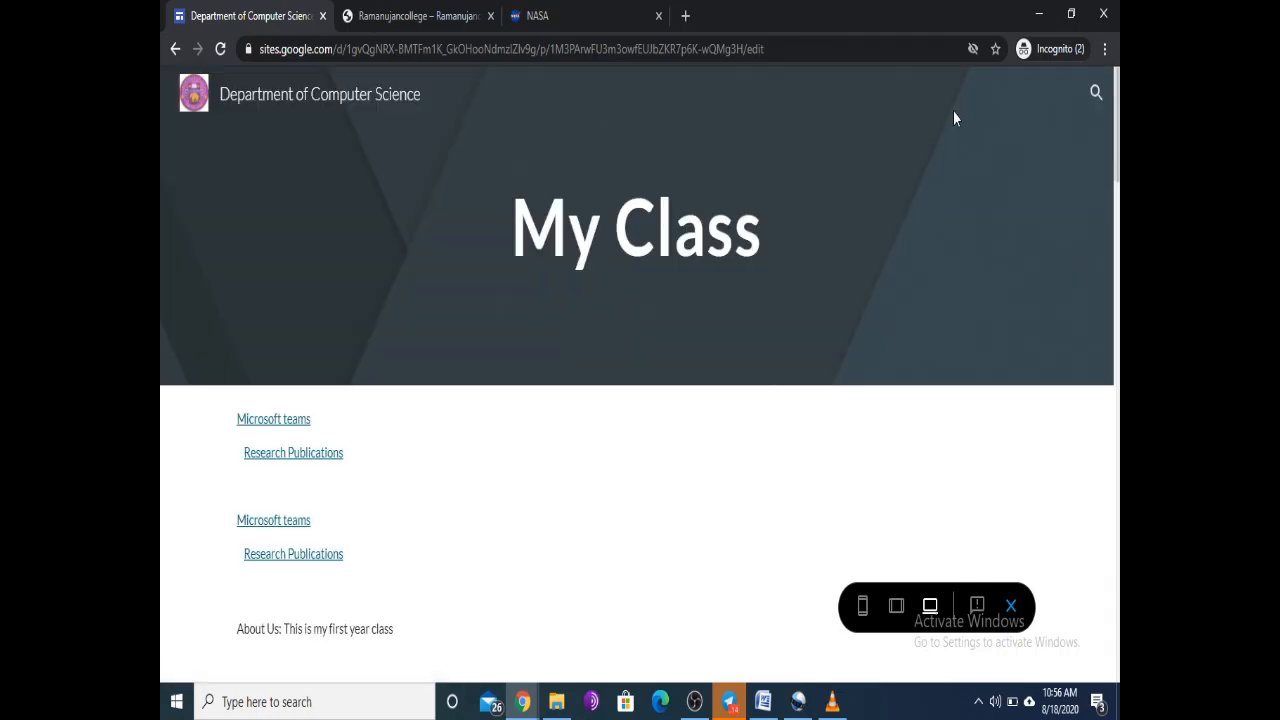
pyautogui.click(866, 101)
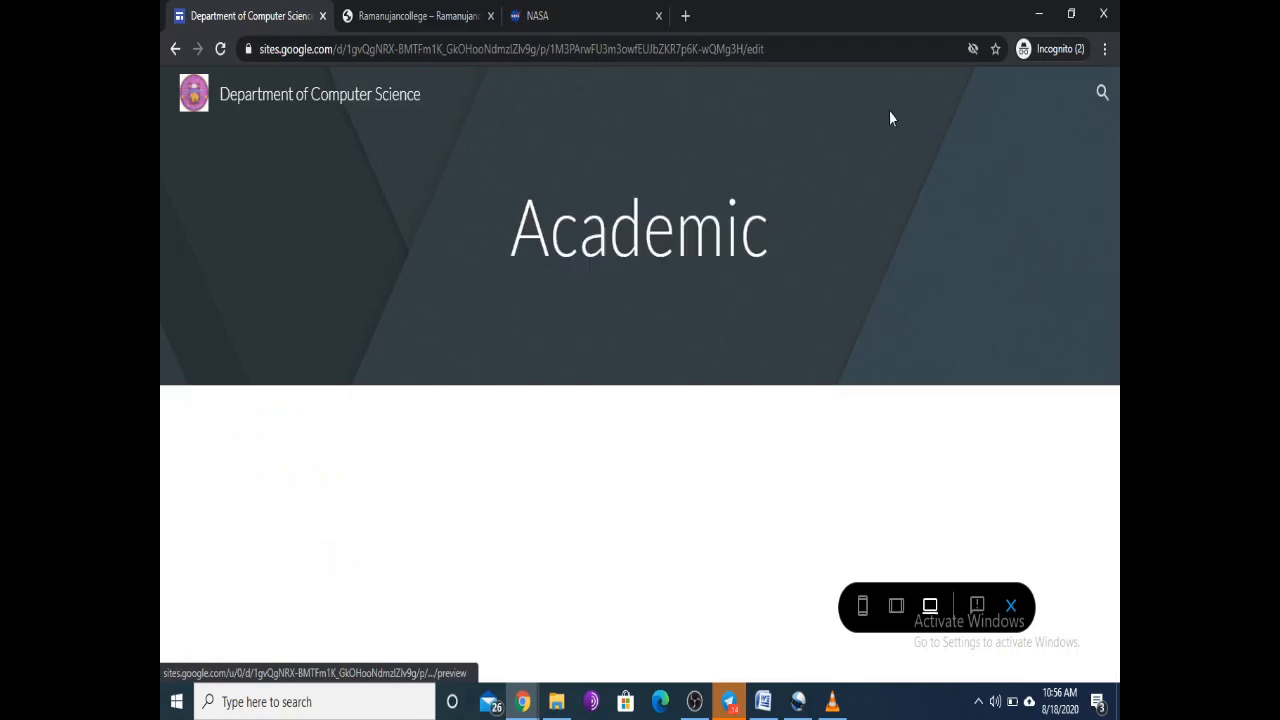
pyautogui.click(916, 102)
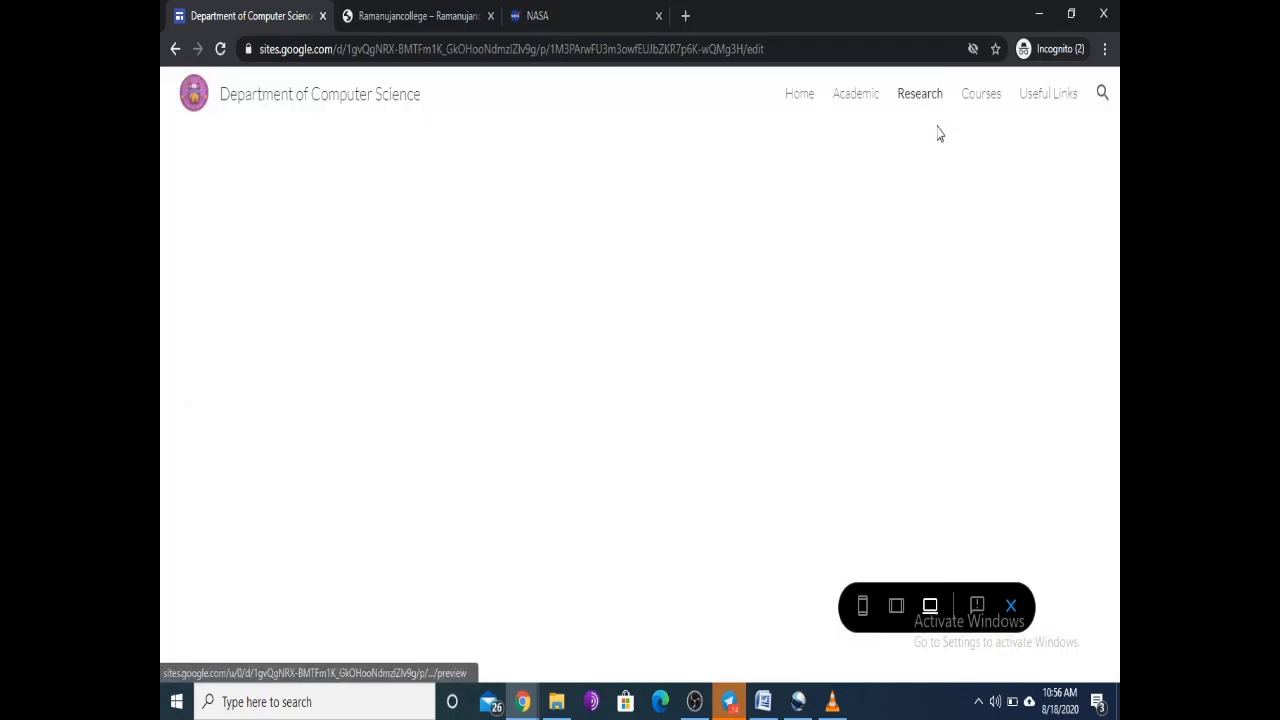
pyautogui.click(983, 103)
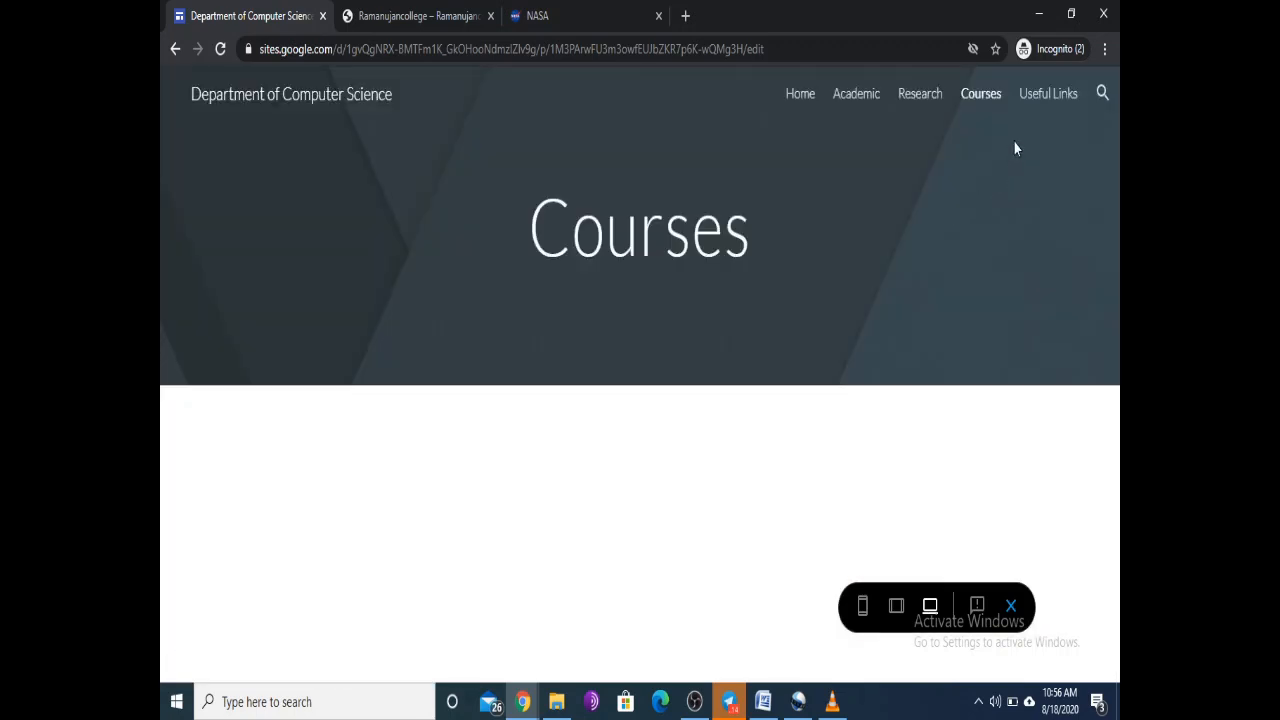
pyautogui.click(1043, 100)
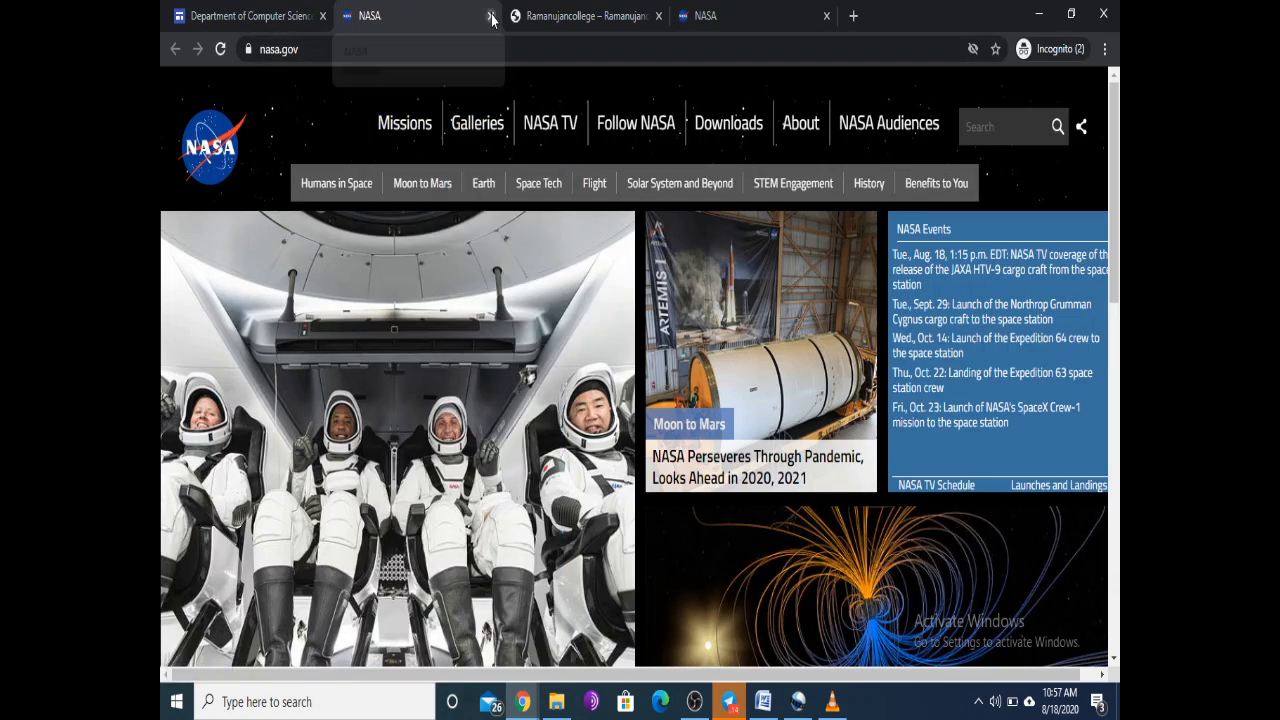
pyautogui.click(491, 16)
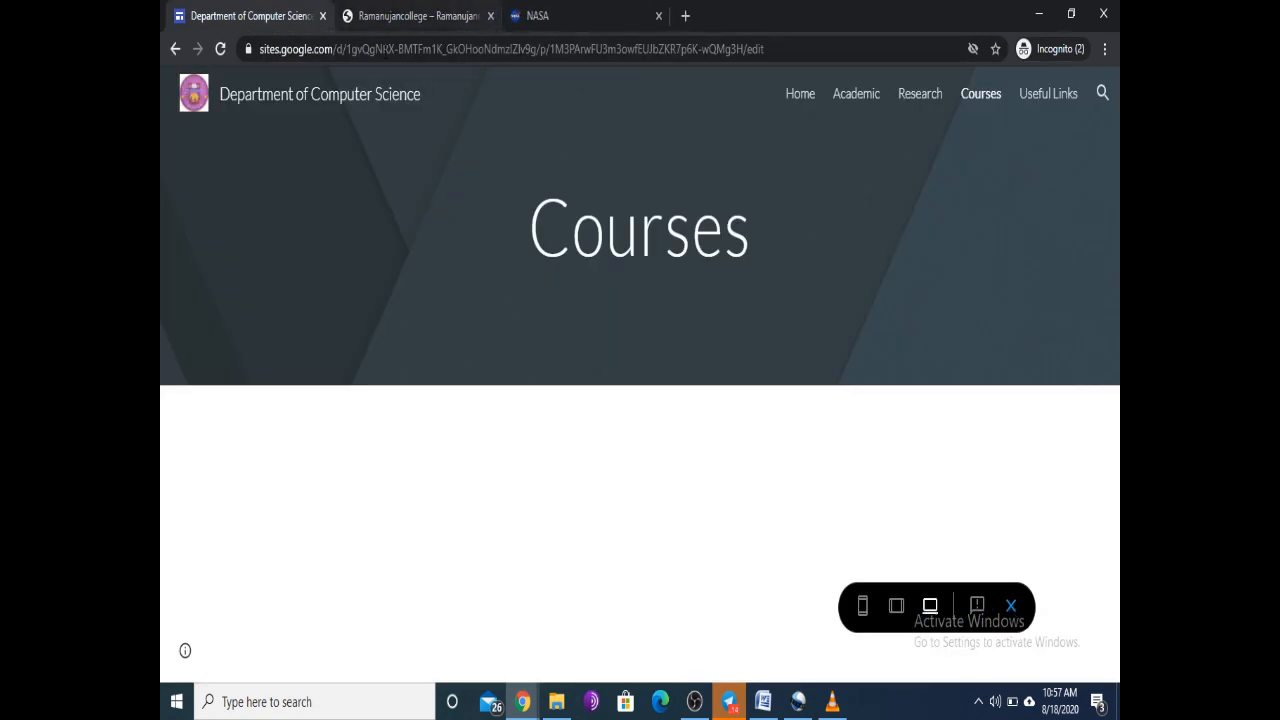
pyautogui.click(658, 15)
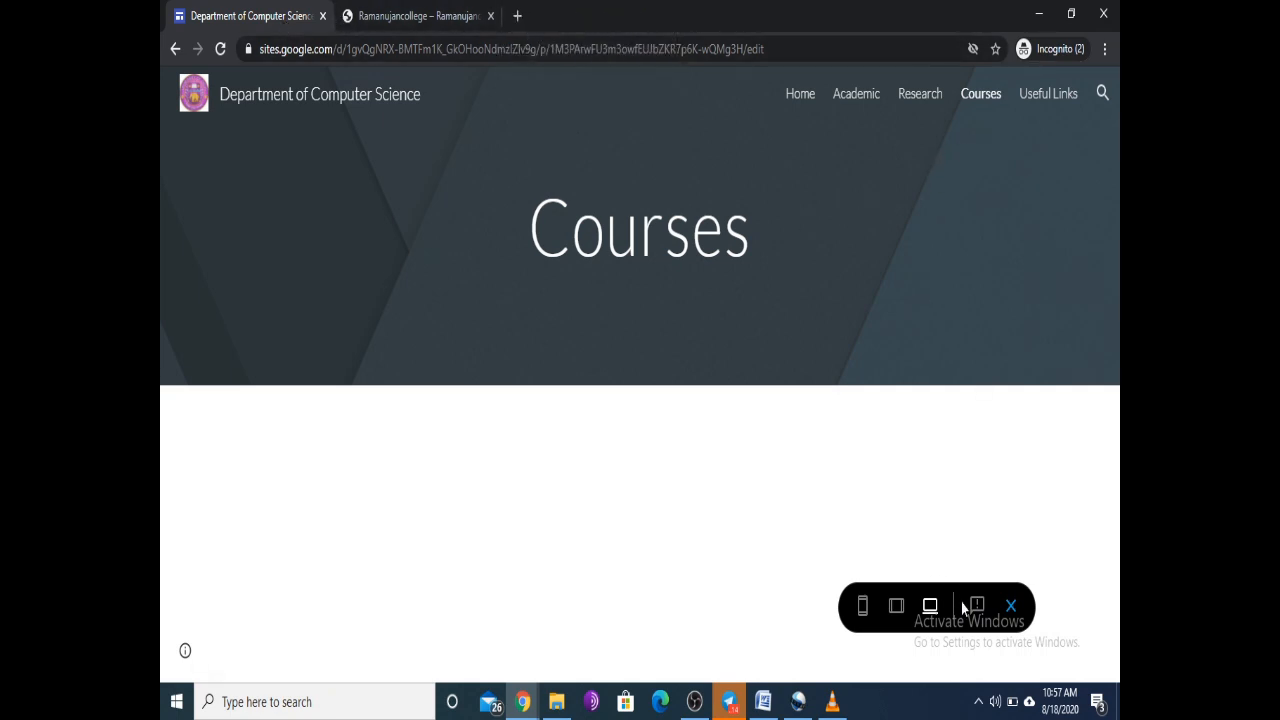
pyautogui.click(1011, 605)
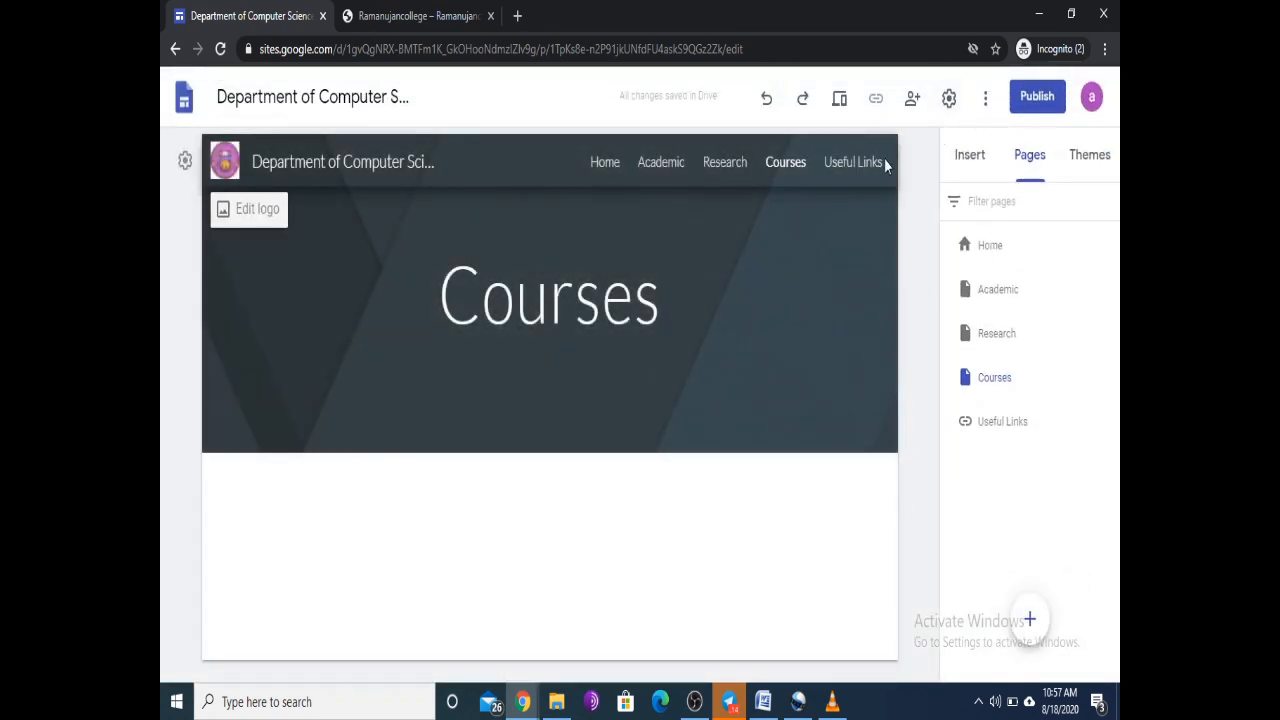
# Step: Return to the My Class home page, try the pink Simple colour, then apply the Aristotle theme
pyautogui.click(1090, 158)
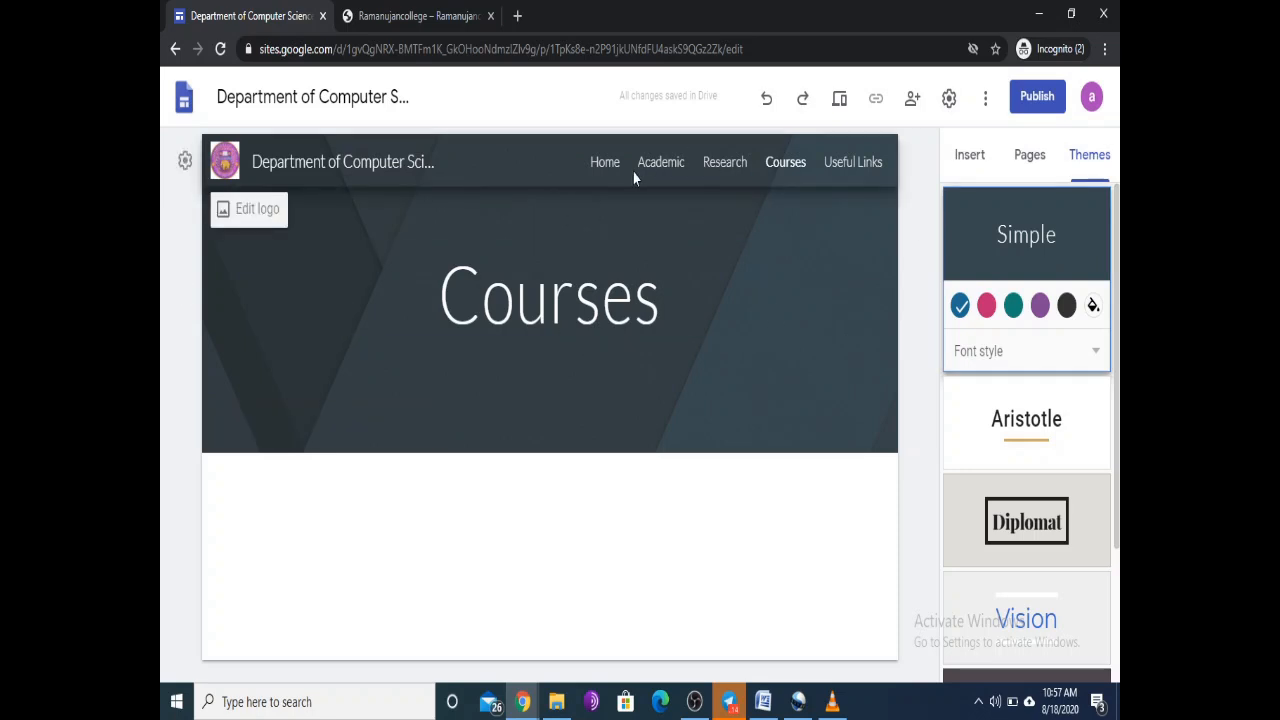
pyautogui.click(605, 165)
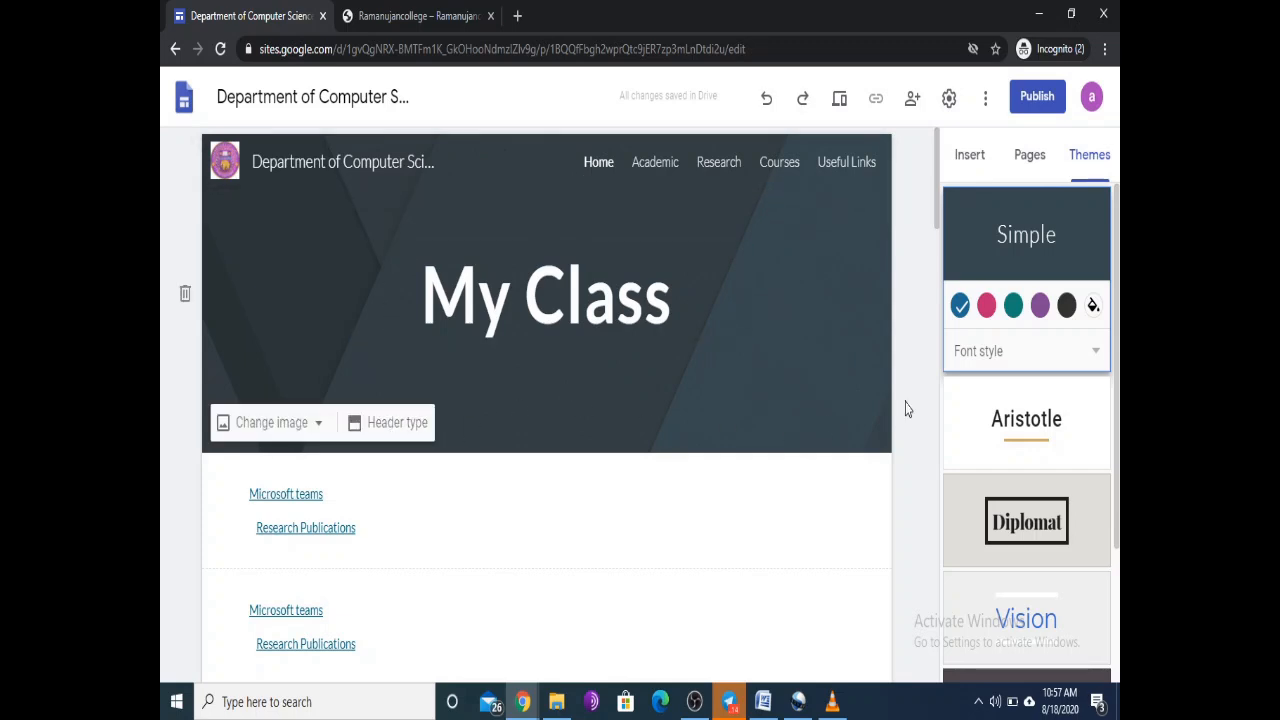
pyautogui.click(987, 307)
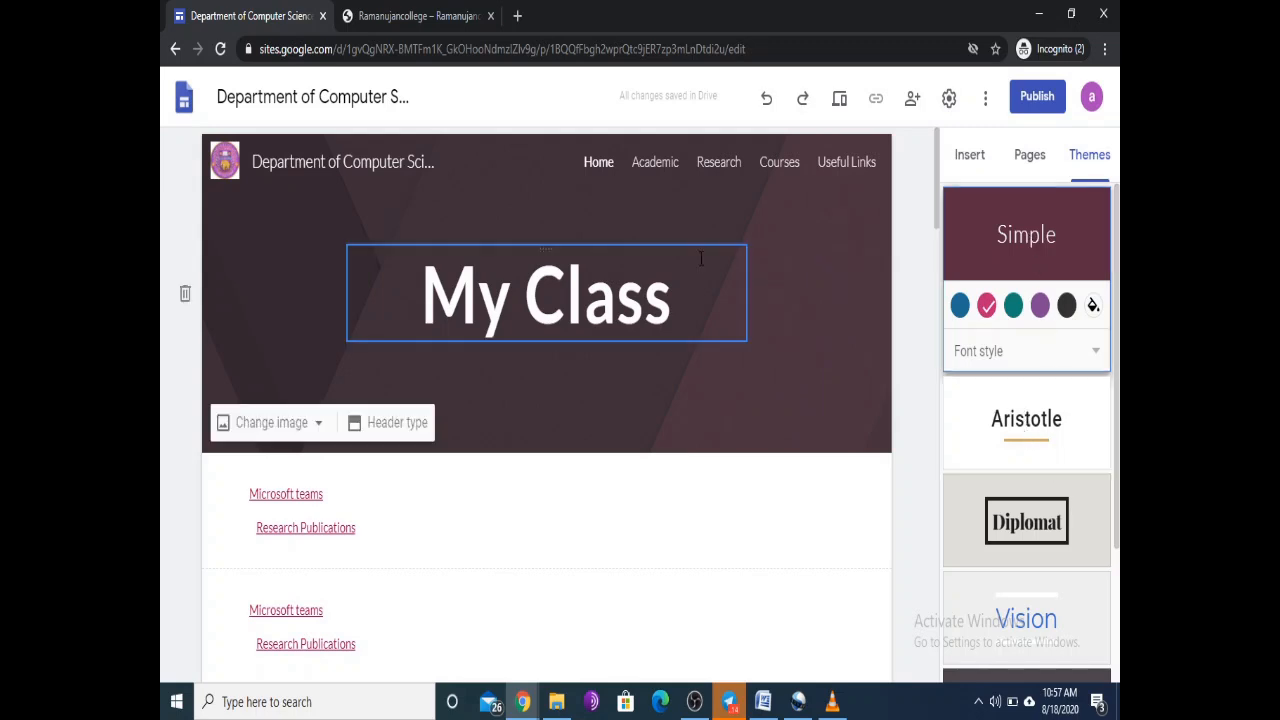
pyautogui.click(545, 298)
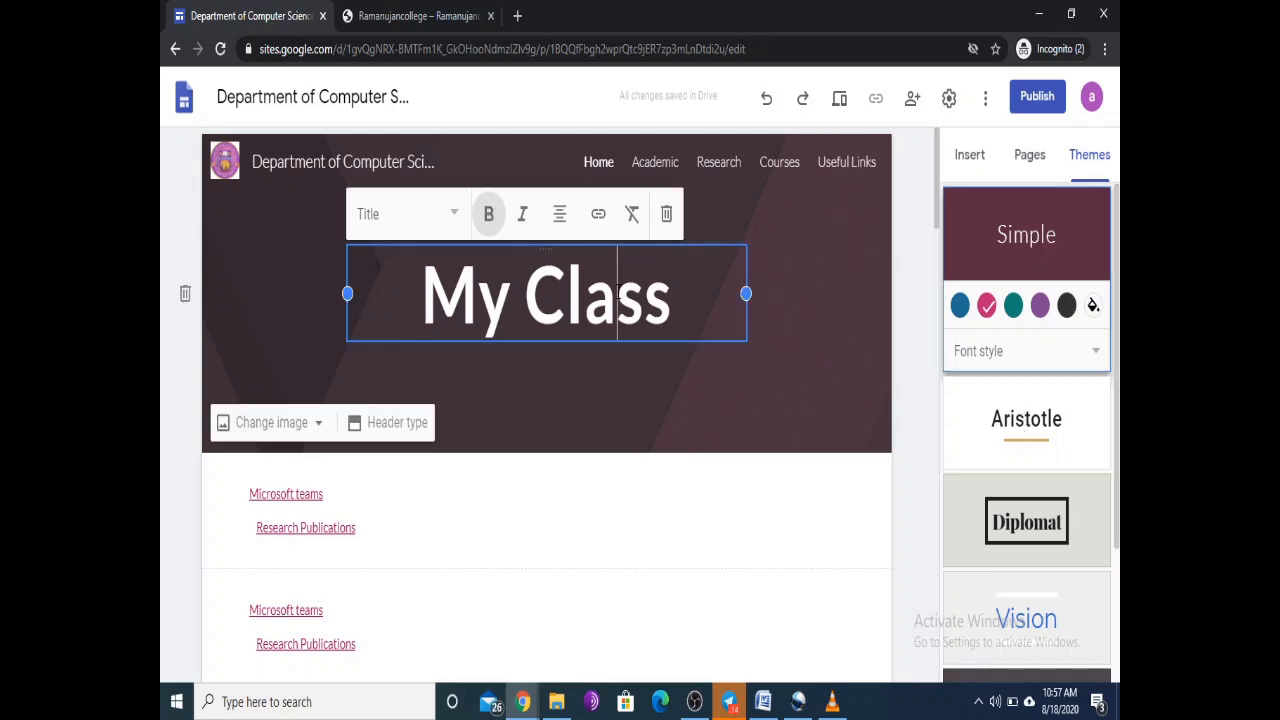
pyautogui.click(625, 293)
pyautogui.click(1026, 420)
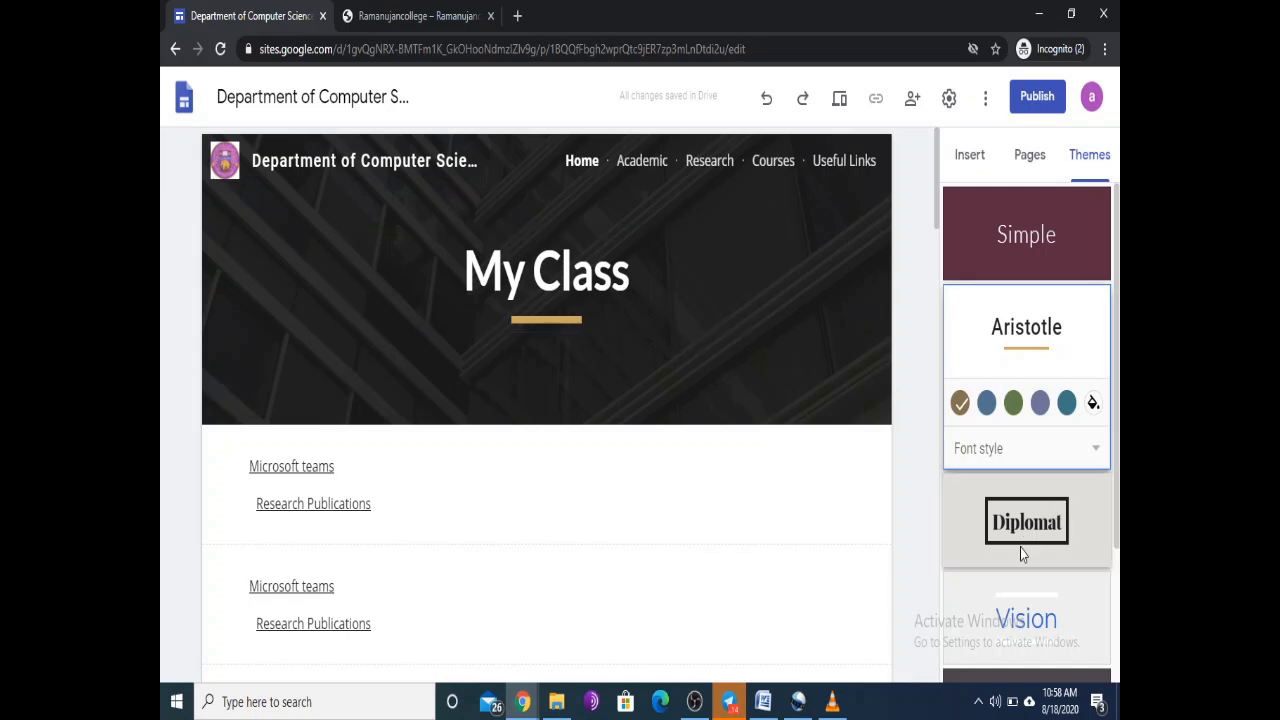
# Step: Apply the blue Vision theme and check the result on the Academic and Home pages
pyautogui.scroll(-2, 1026, 430)
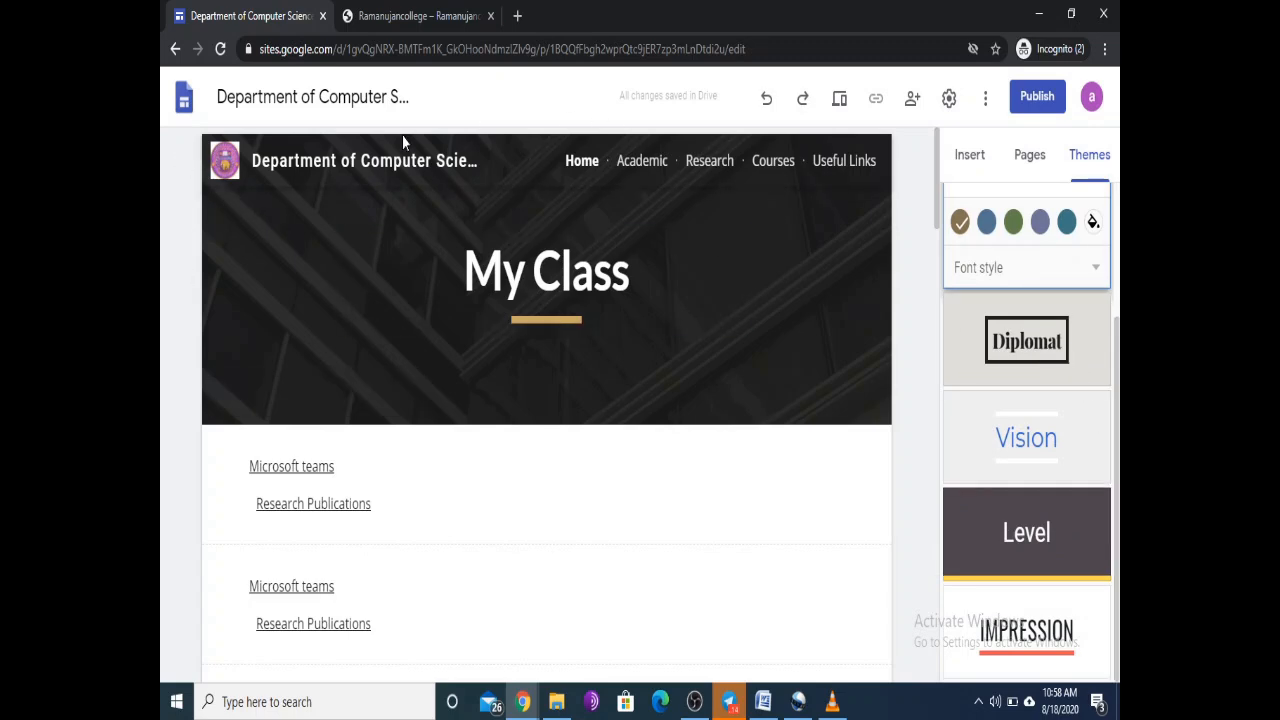
pyautogui.click(640, 162)
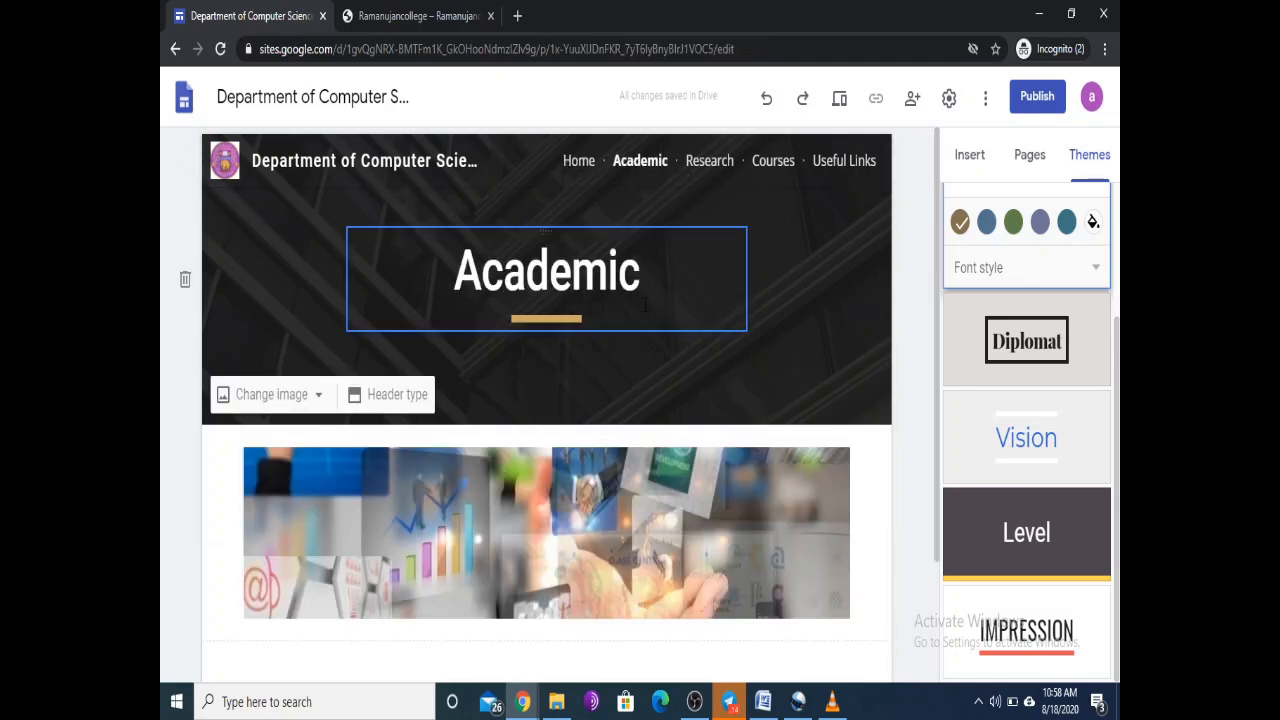
pyautogui.click(1020, 443)
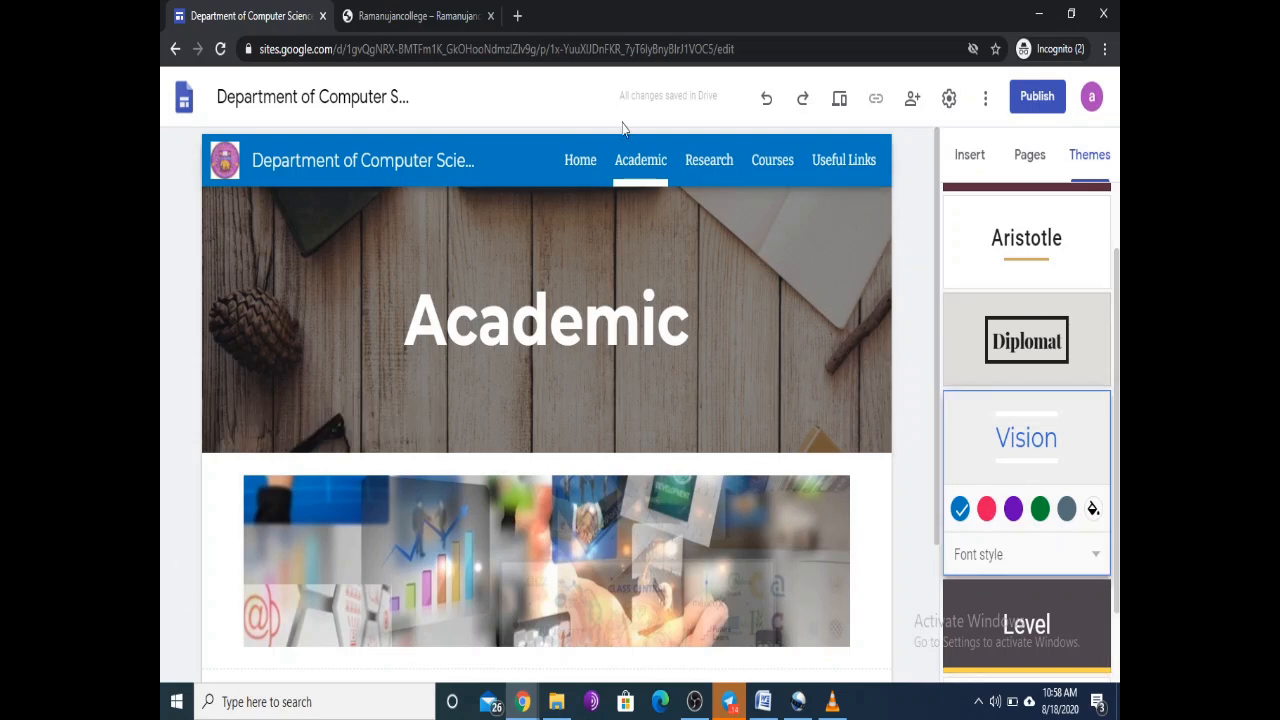
pyautogui.click(582, 163)
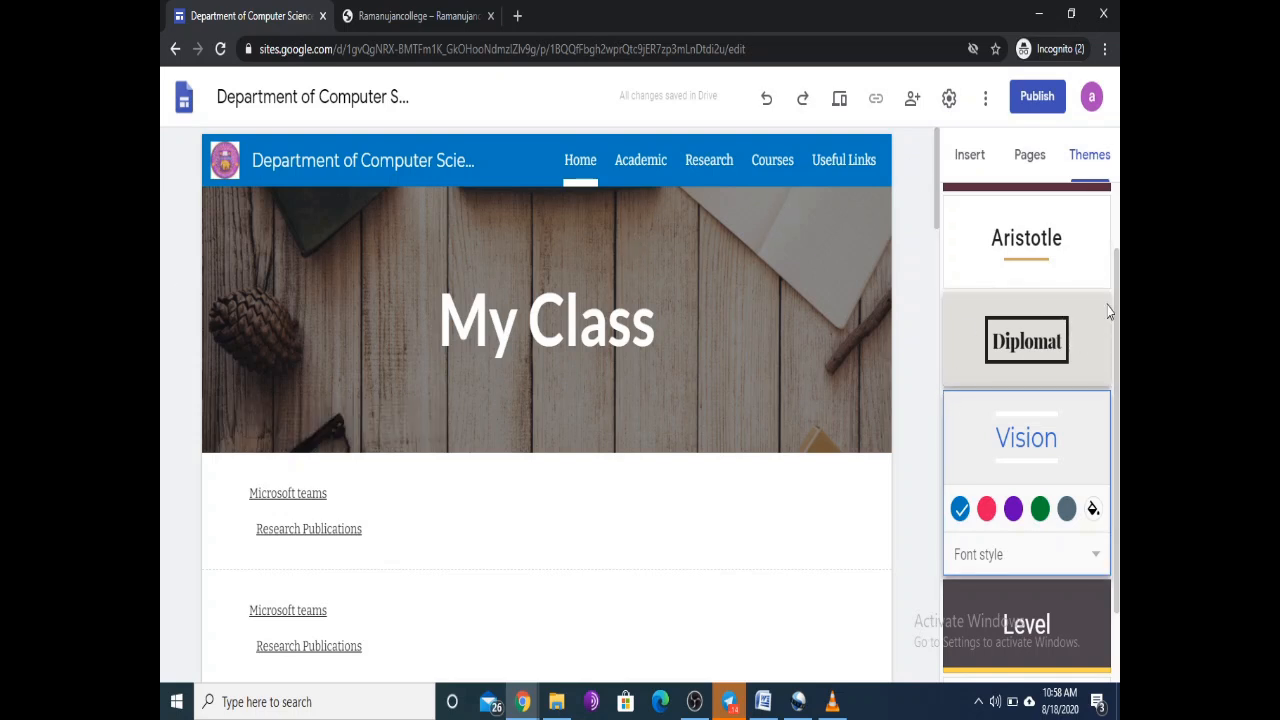
pyautogui.scroll(-1, 1108, 316)
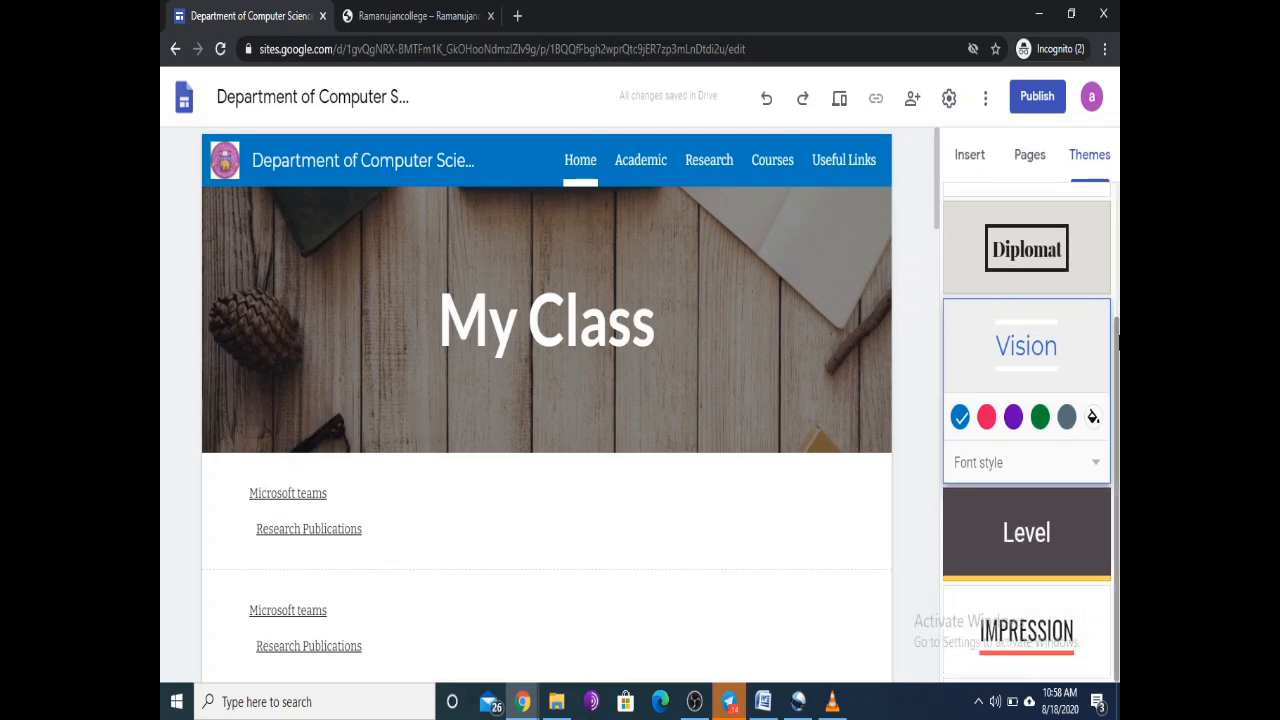
pyautogui.scroll(2, 1118, 375)
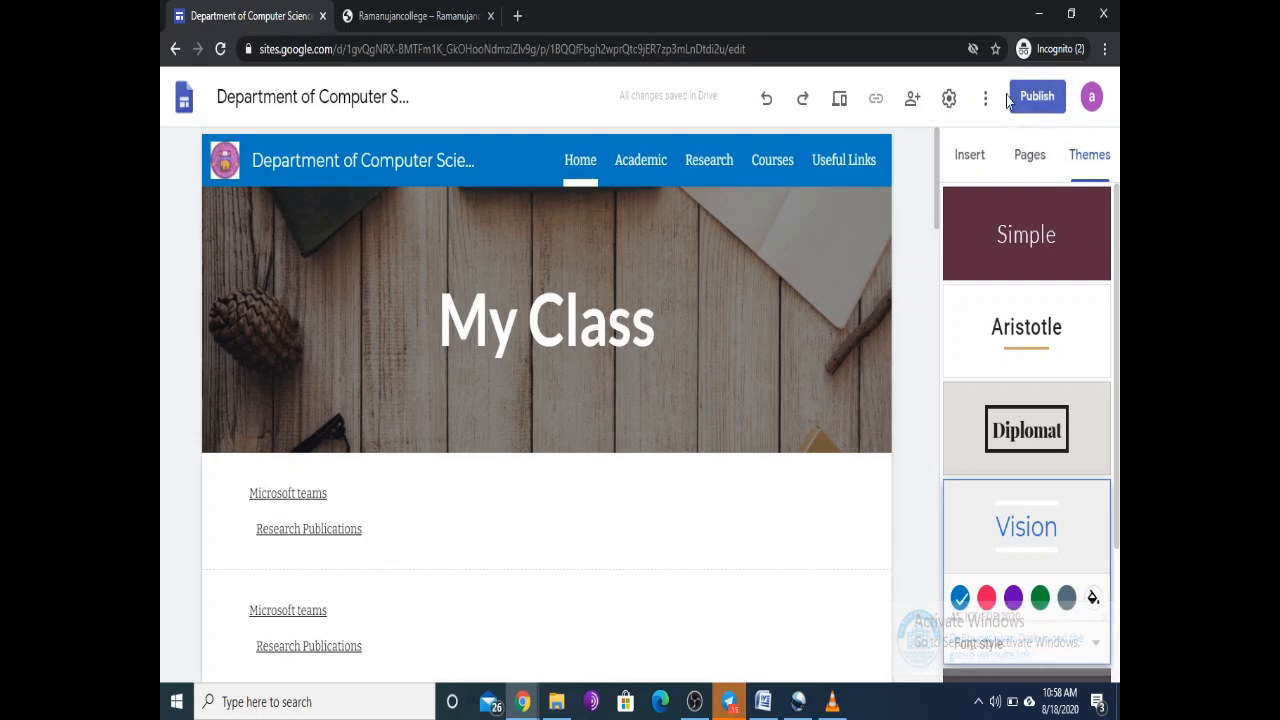
# Step: Publish the site with a custom web address name ending in 000 under sites.google.com/view
pyautogui.click(1036, 100)
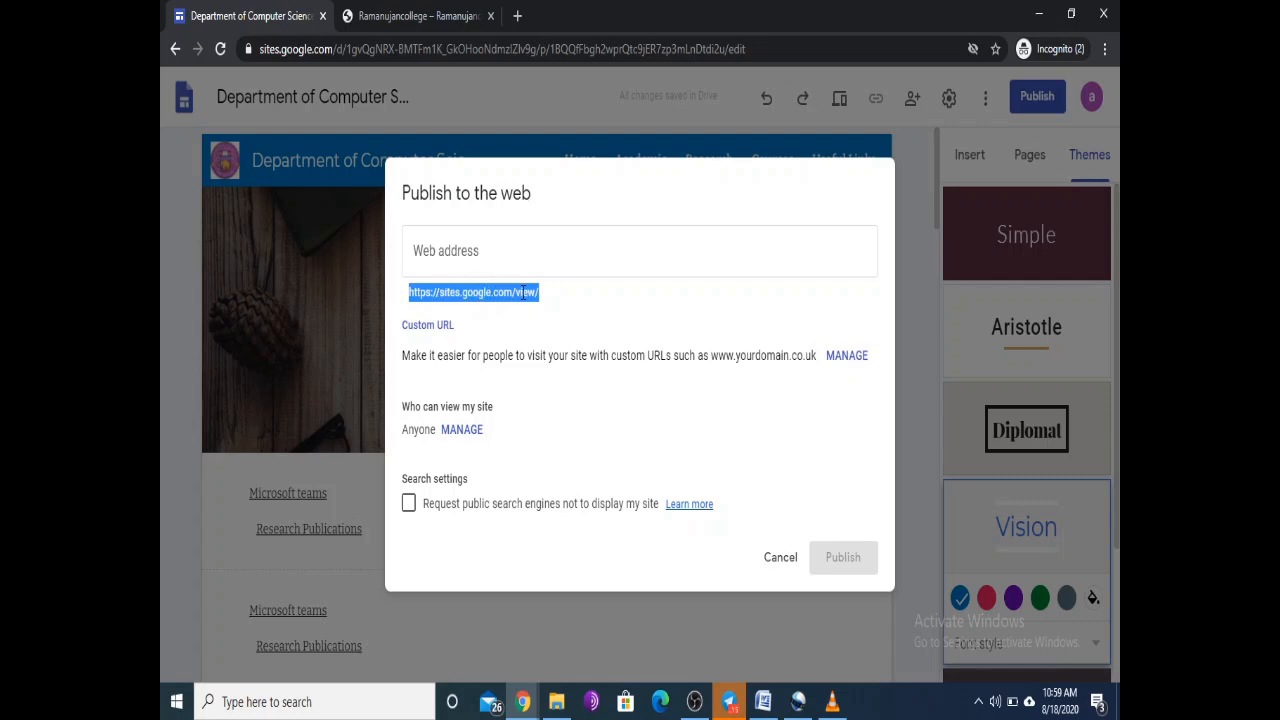
pyautogui.click(468, 251)
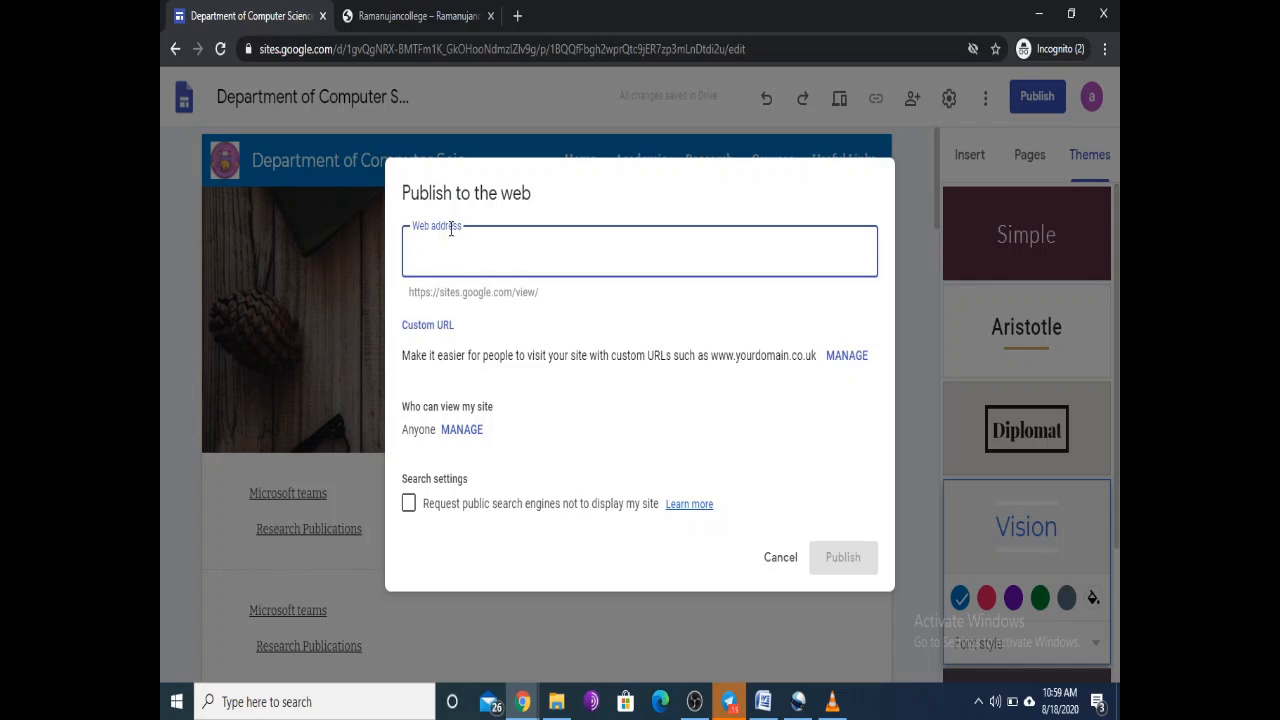
pyautogui.write('sahil')
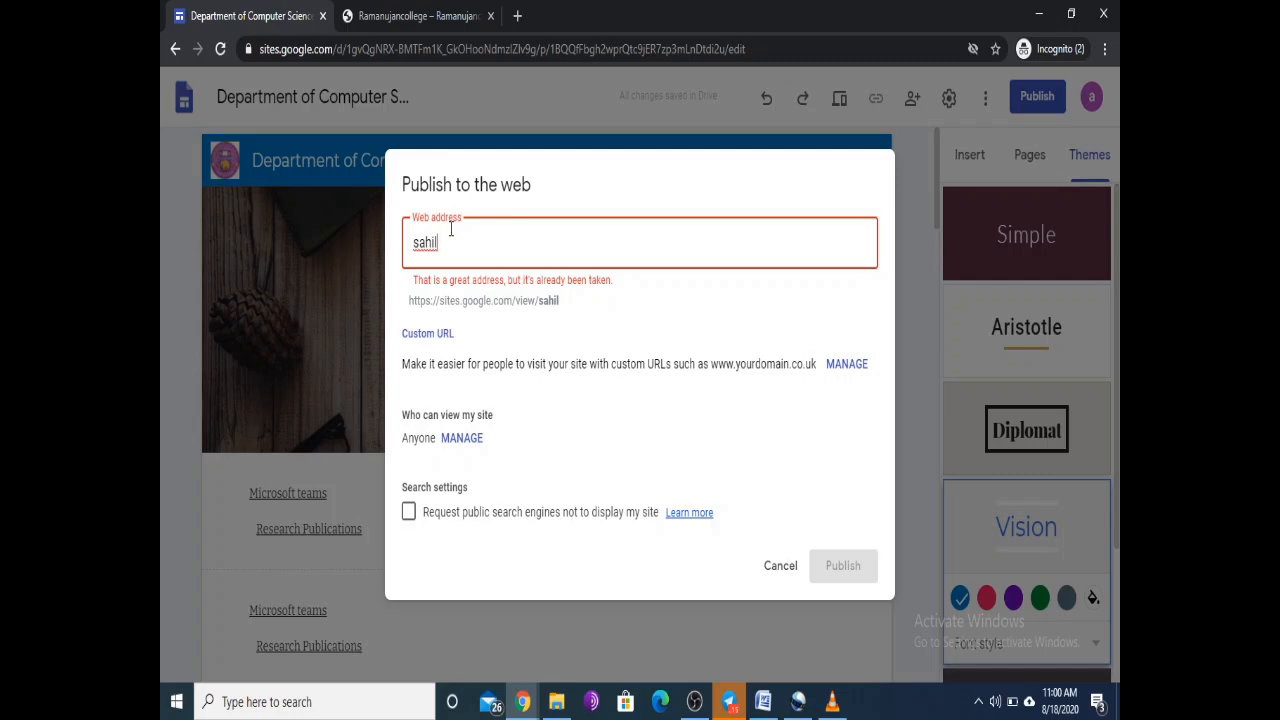
pyautogui.write('000')
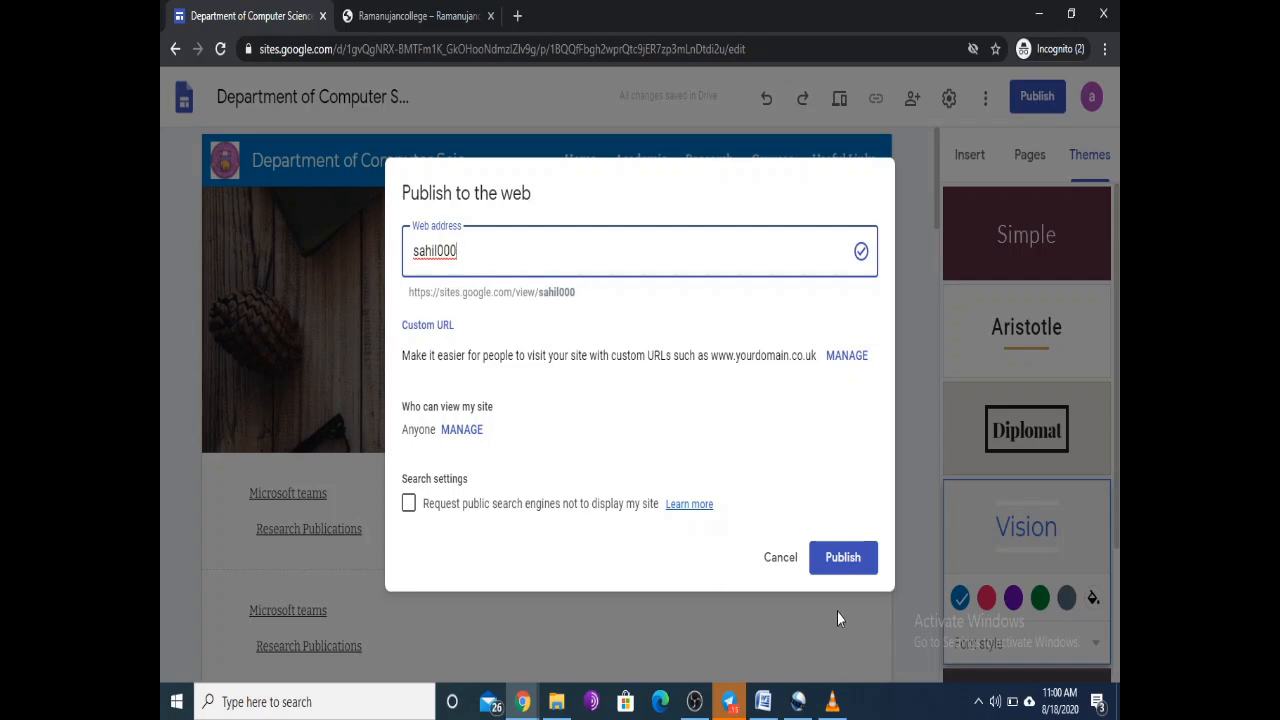
pyautogui.click(841, 565)
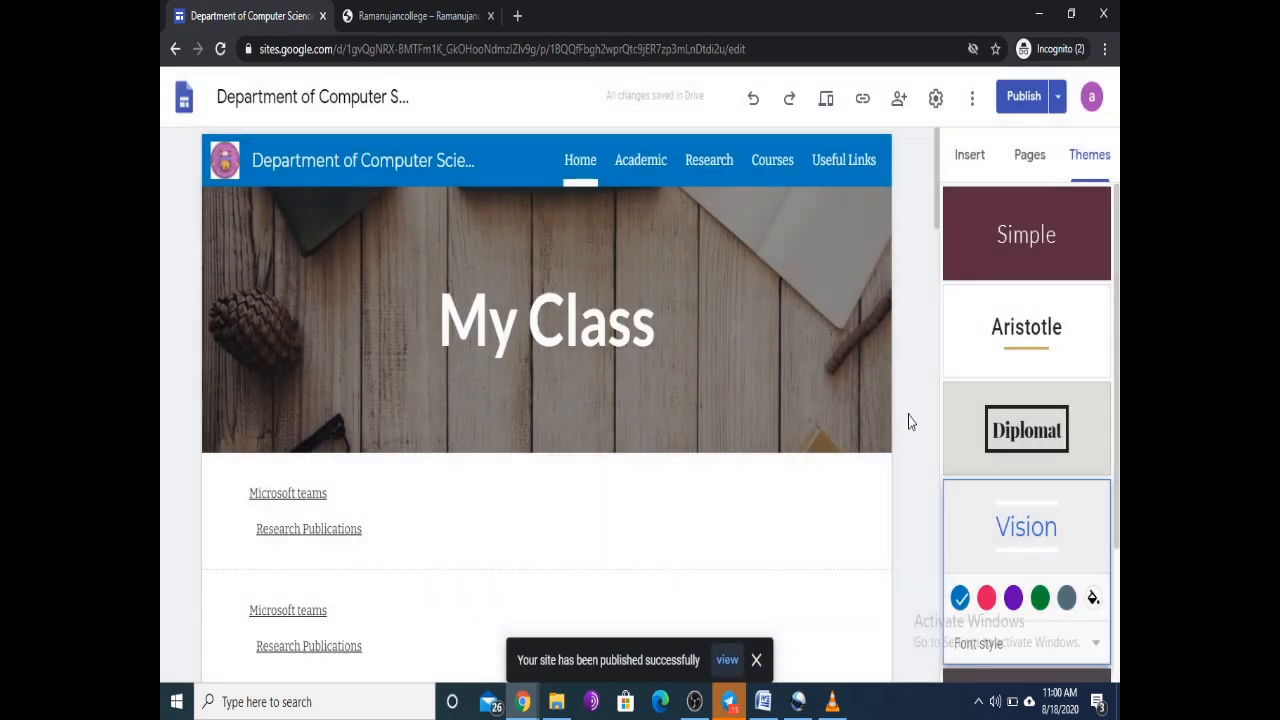
# Step: Copy the published site's sites.google.com/view link using the toolbar's link icon
pyautogui.click(863, 101)
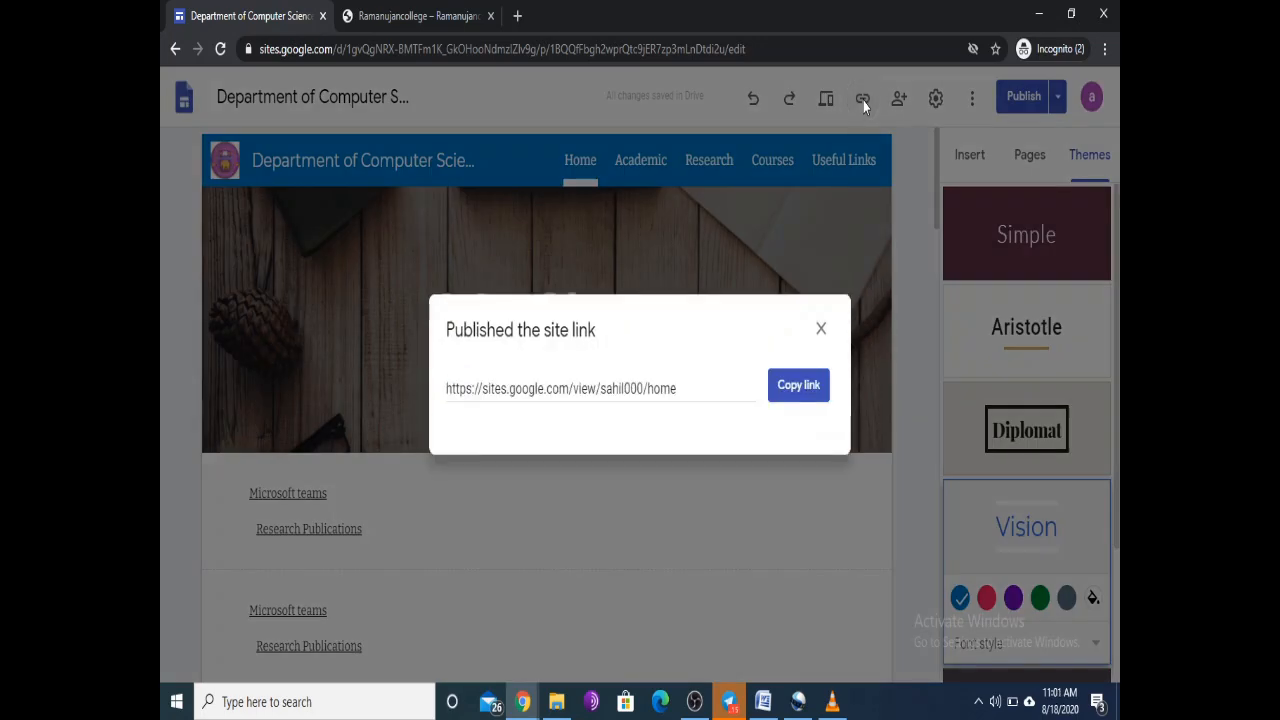
pyautogui.click(797, 389)
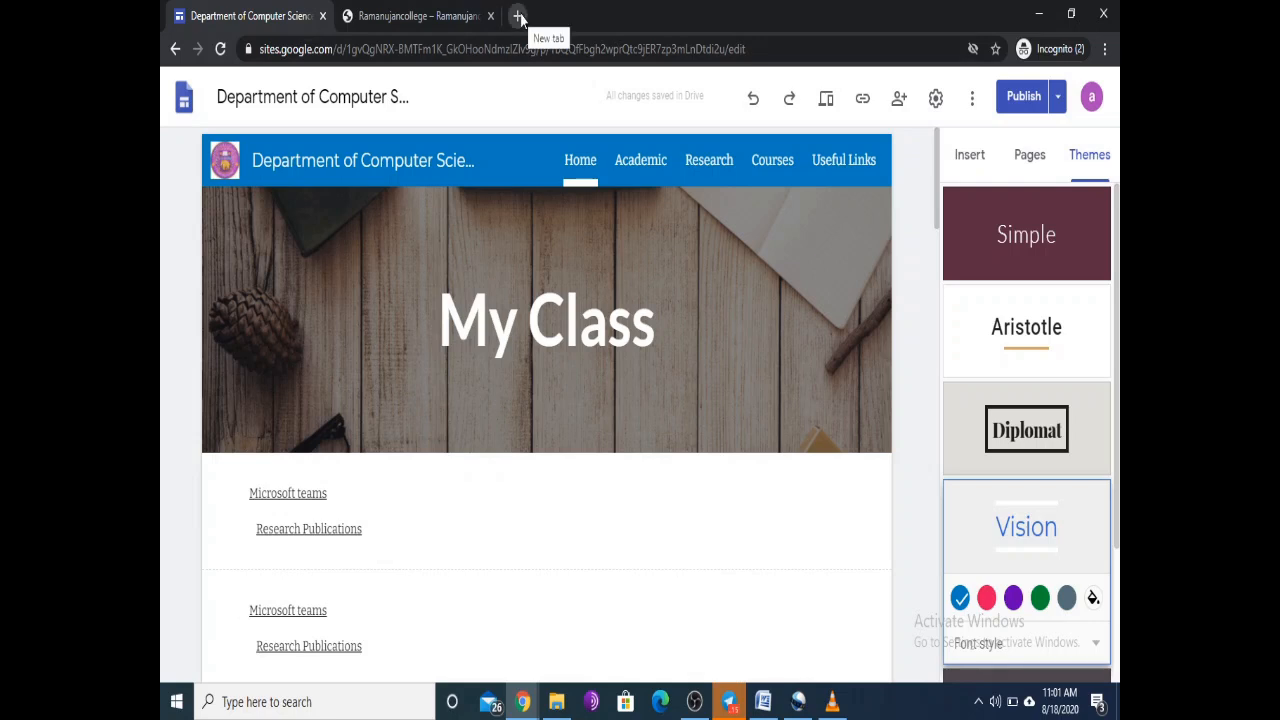
pyautogui.click(1104, 49)
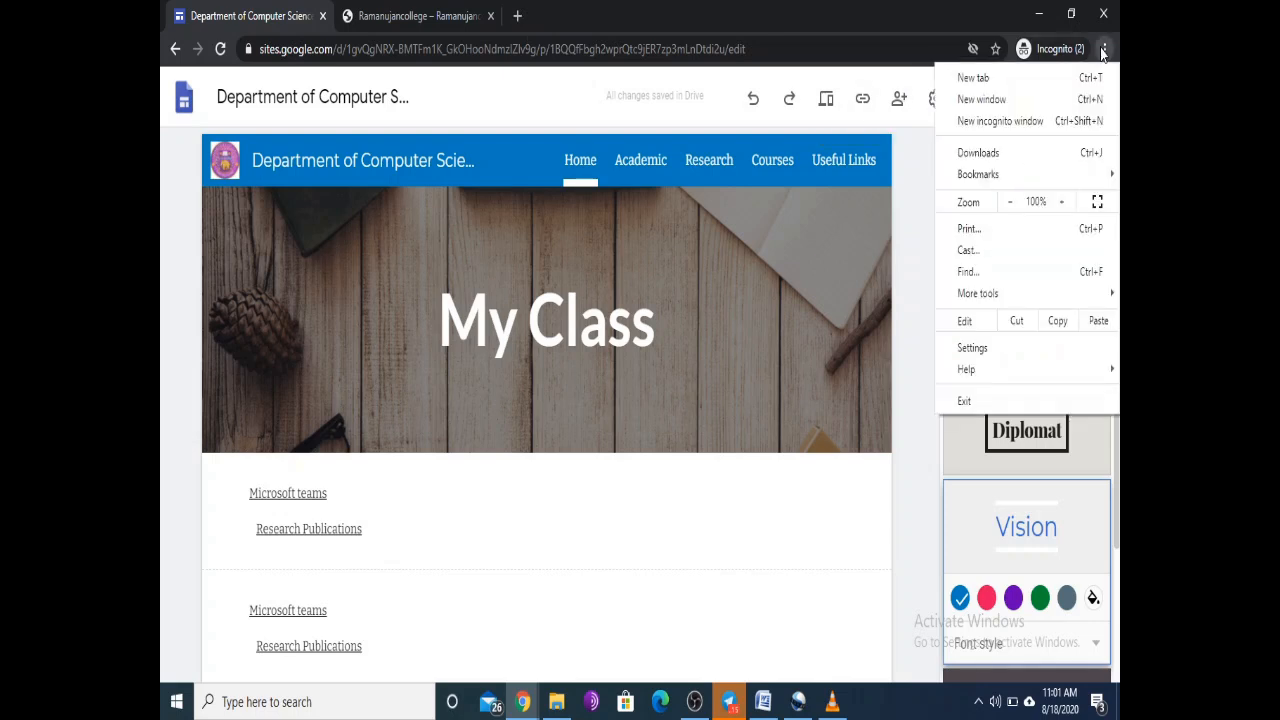
pyautogui.click(1003, 122)
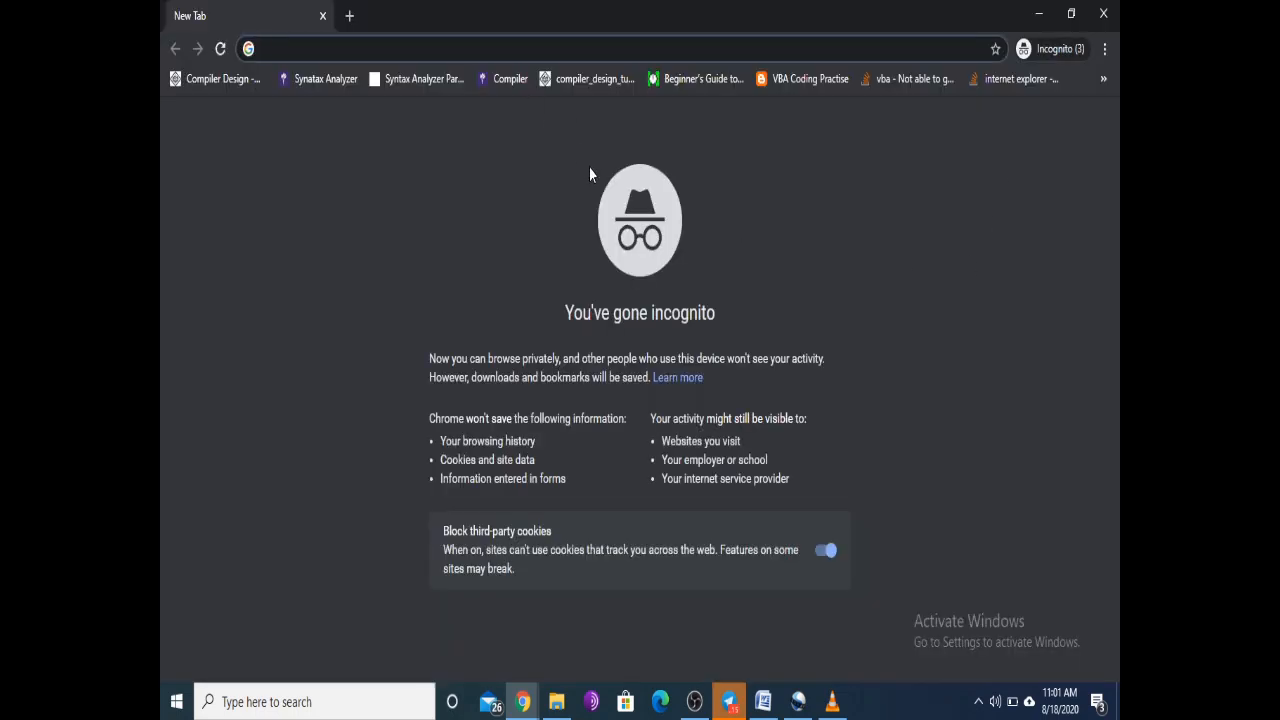
pyautogui.hotkey('ctrl', 'v')
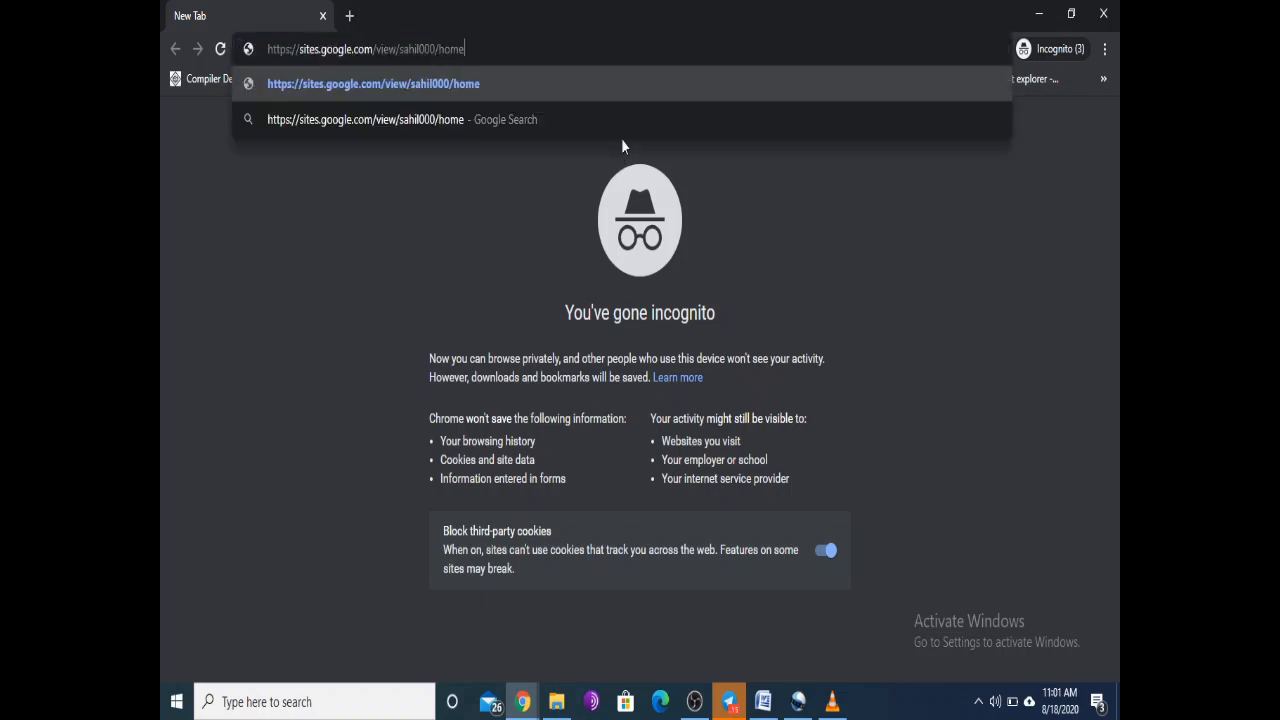
pyautogui.press('Return')
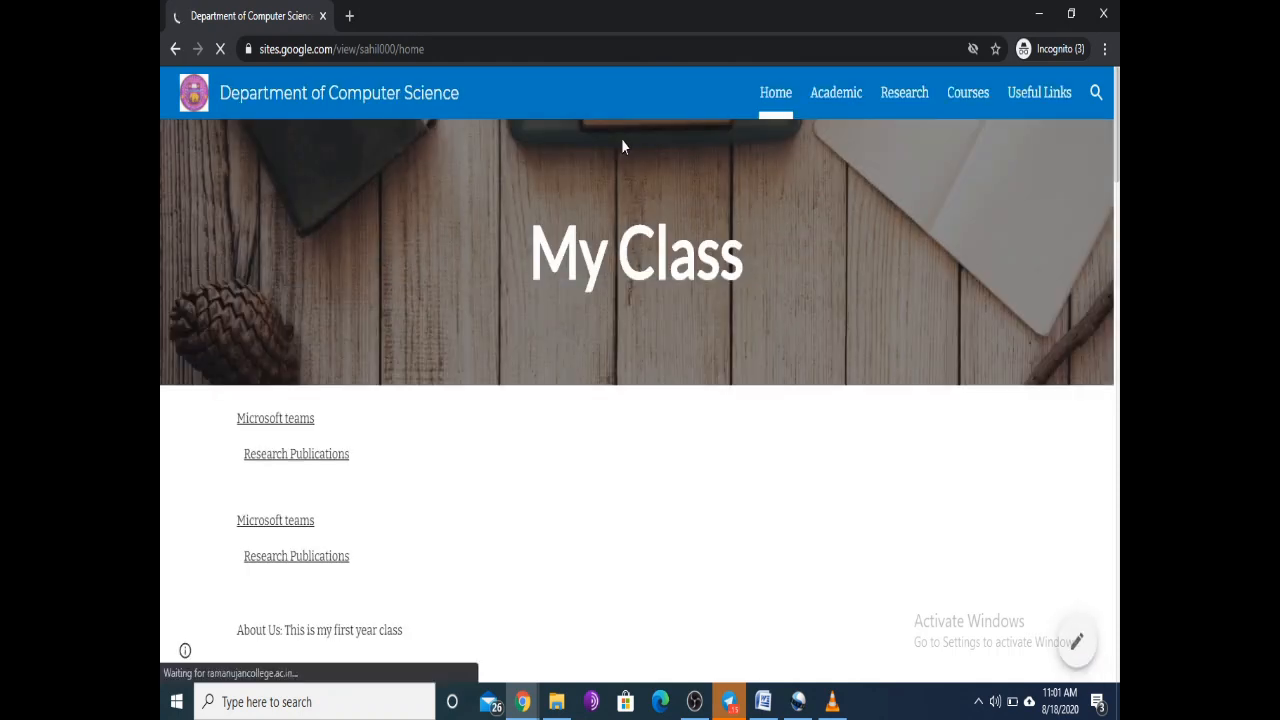
pyautogui.scroll(-5, 910, 290)
pyautogui.scroll(-4, 900, 375)
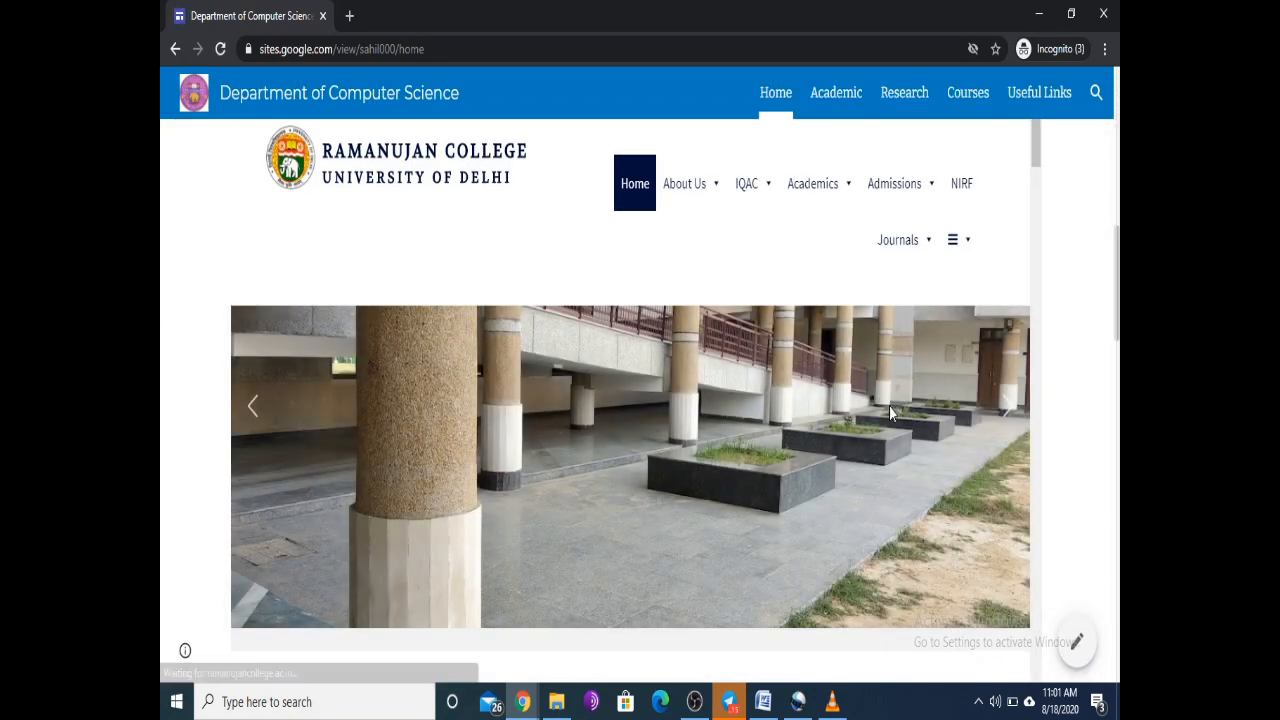
pyautogui.scroll(10, 903, 400)
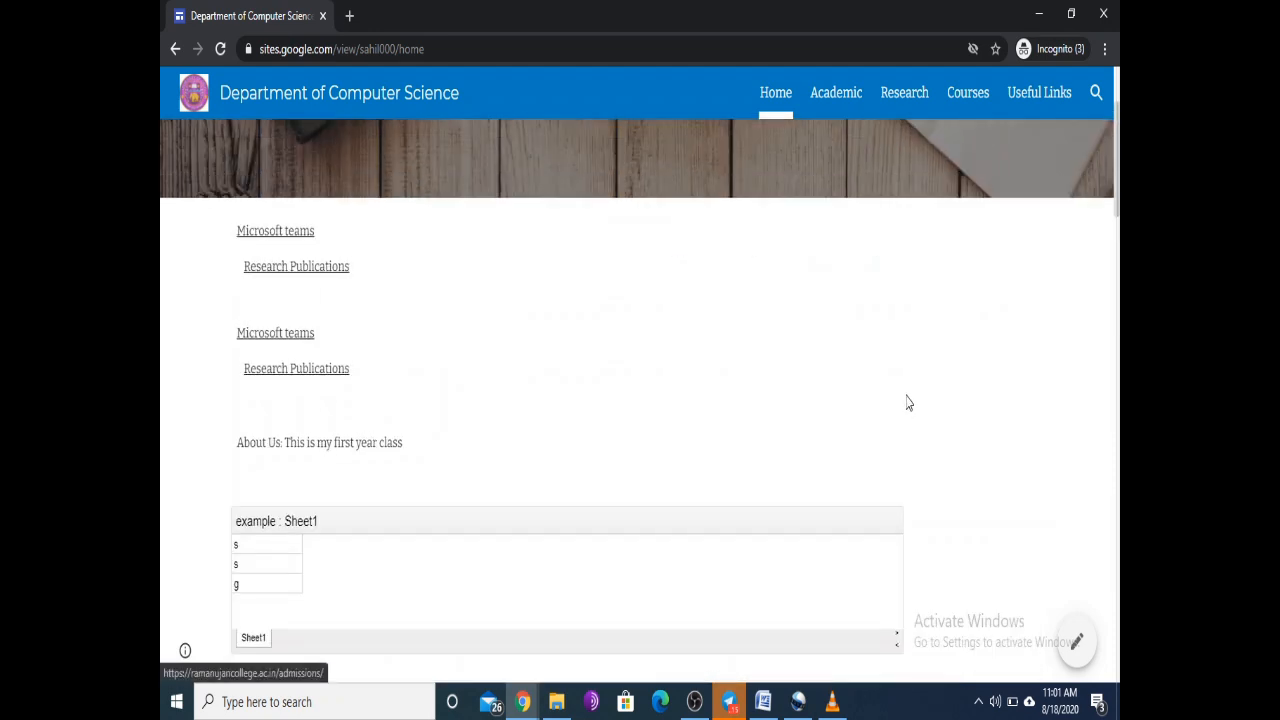
pyautogui.click(1105, 15)
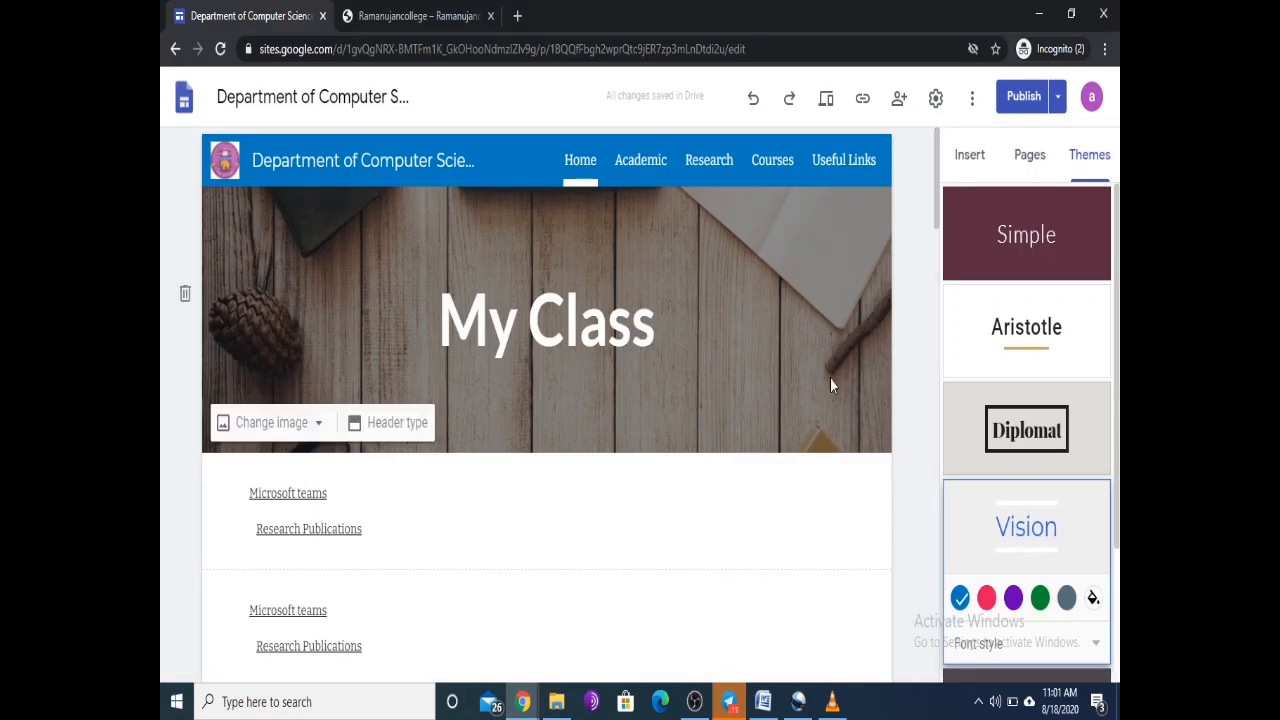
pyautogui.click(1058, 100)
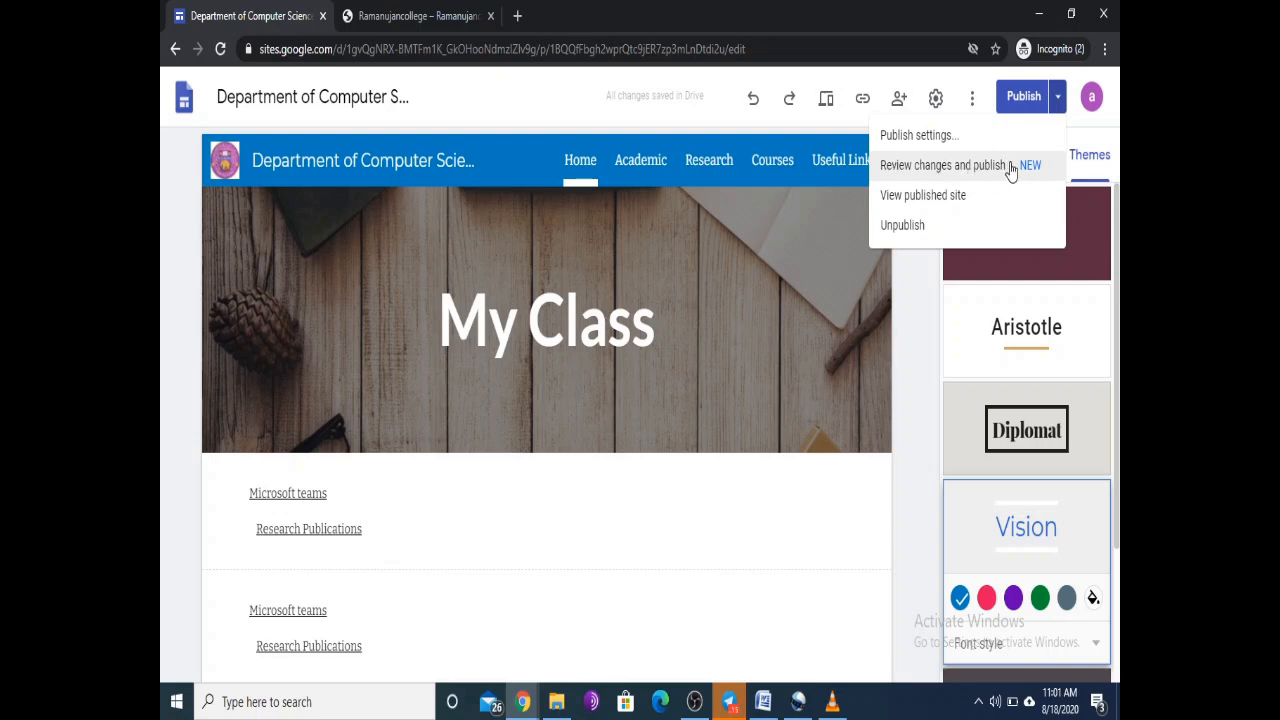
pyautogui.click(929, 136)
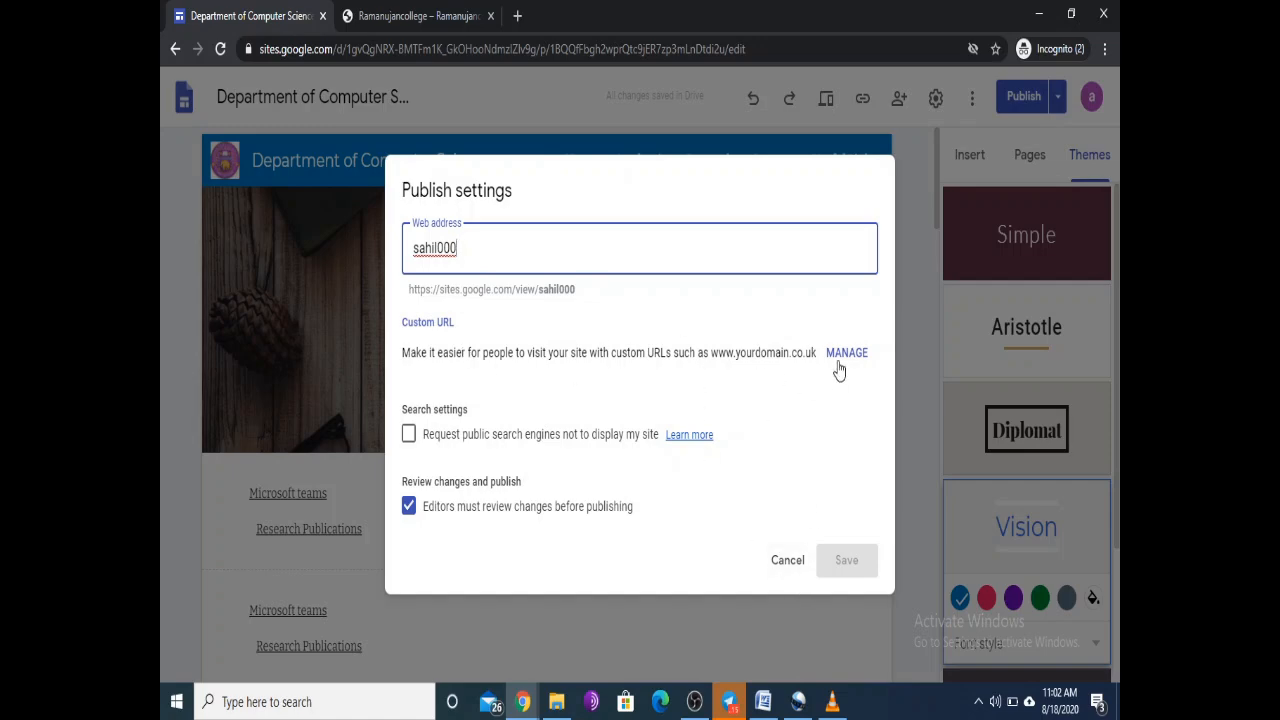
pyautogui.click(788, 563)
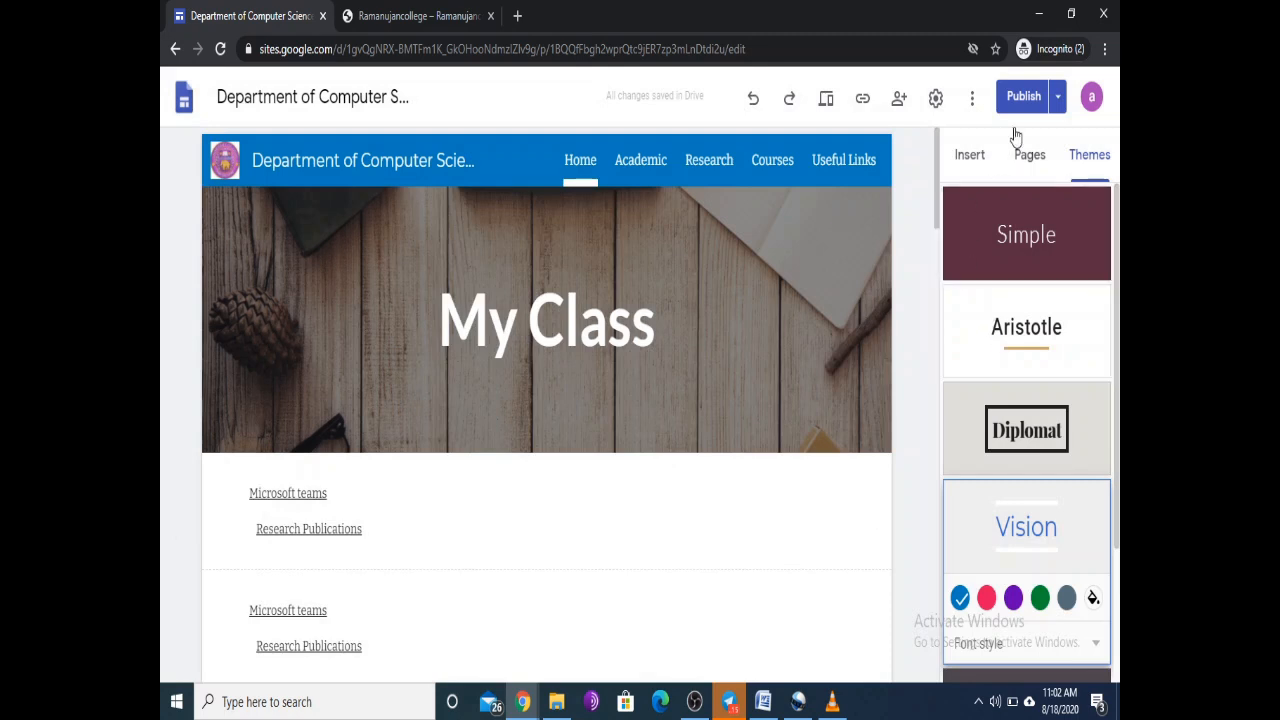